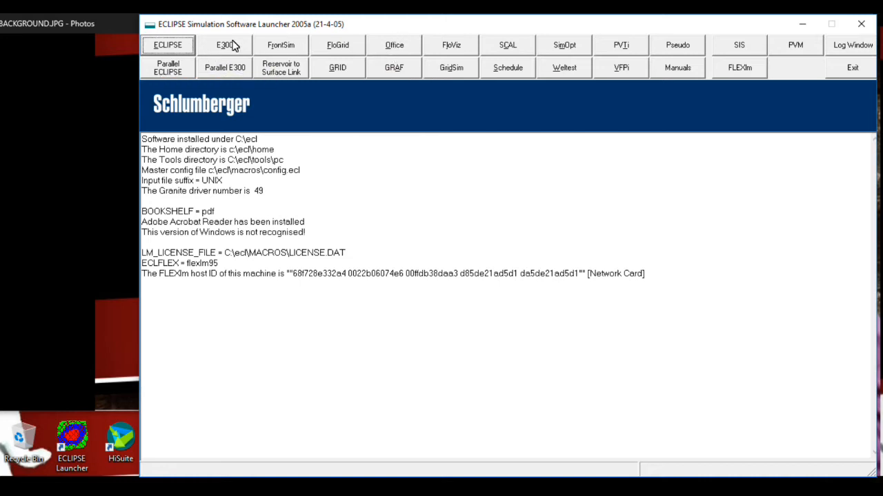
Launch ECLIPSE Office version 2005A in the 2005A startup directory and move its window to the front
left_click(174, 48)
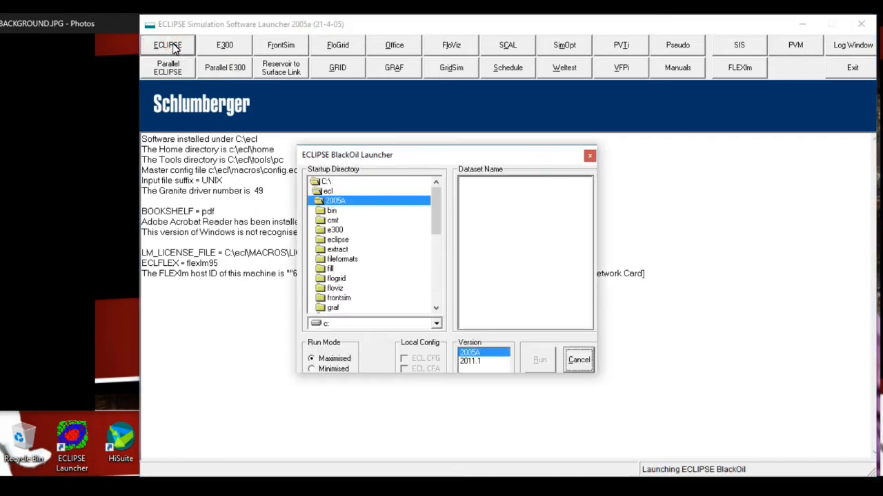
left_click(589, 159)
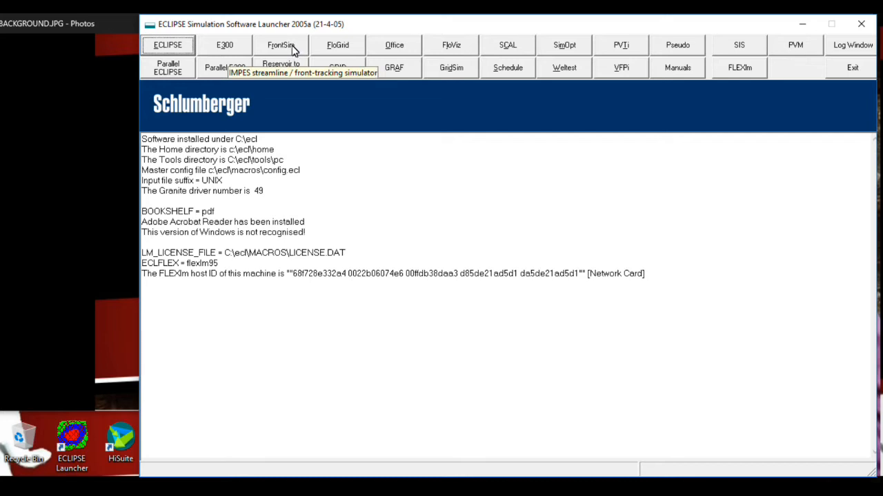
left_click(398, 55)
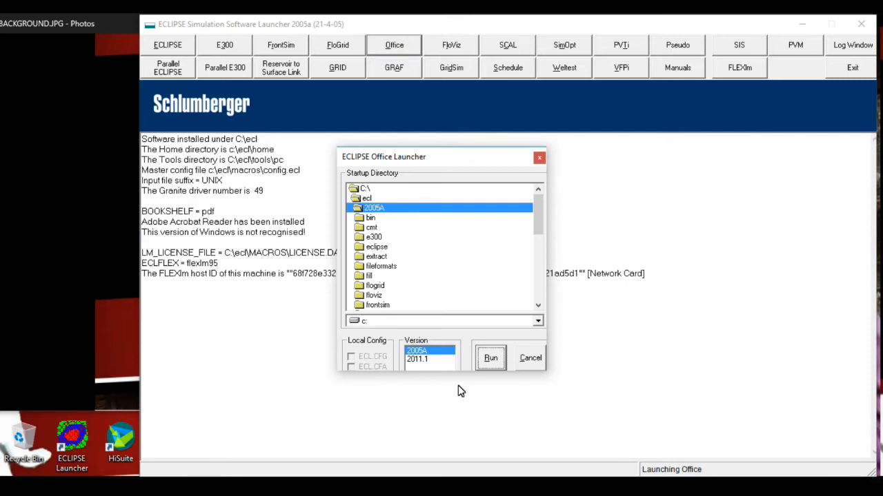
left_click(486, 358)
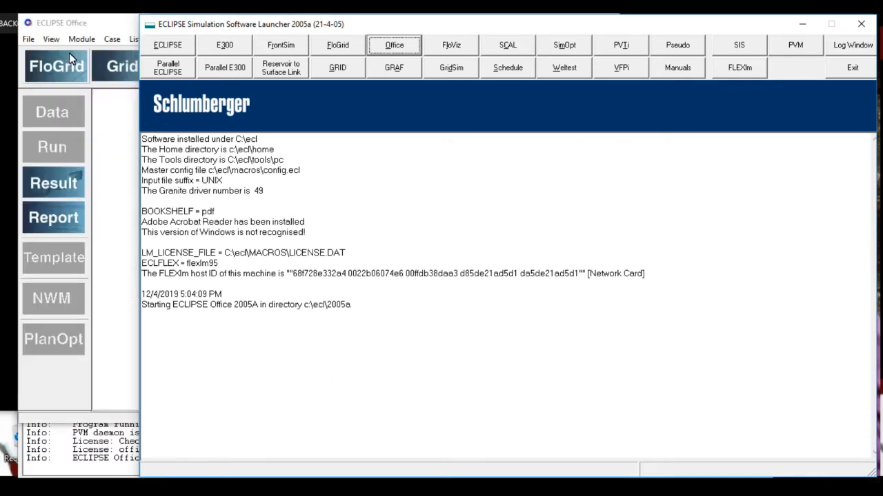
left_click(93, 23)
left_click_drag(216, 24, 325, 35)
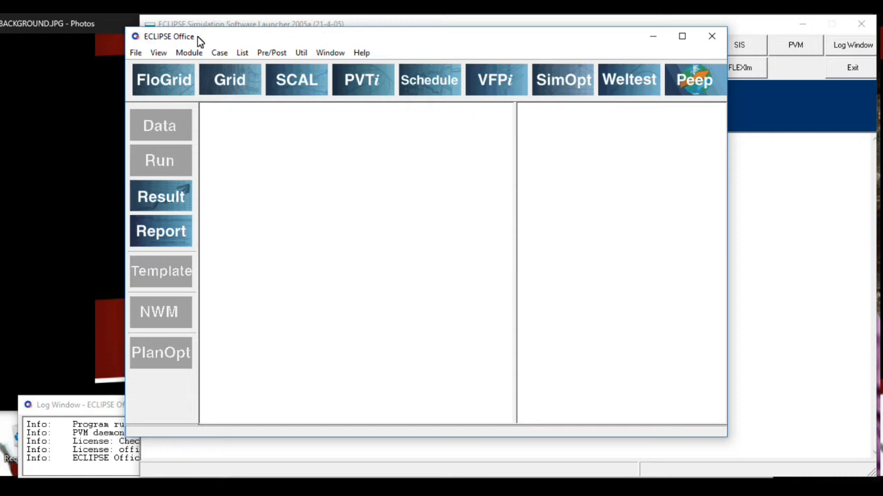
Create a new Office project named Project01.OFF in the C:\ecl\2005a folder
left_click(135, 55)
left_click(148, 67)
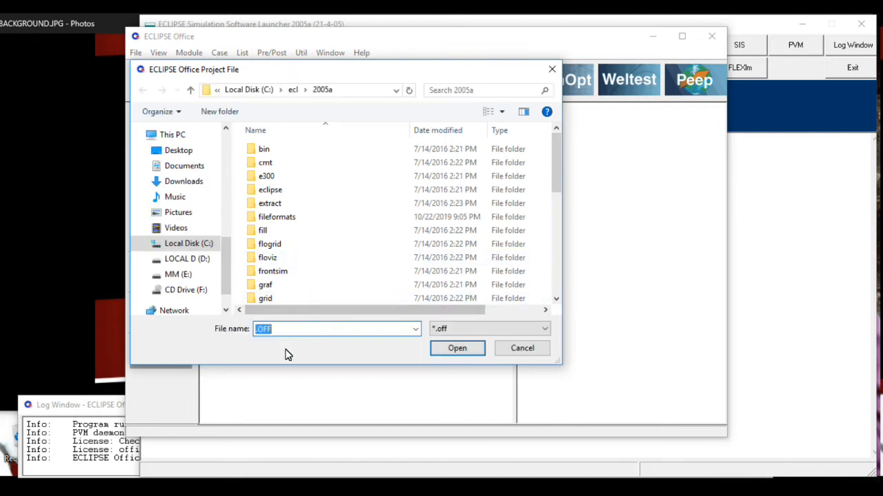
left_click(255, 331)
left_click(257, 329)
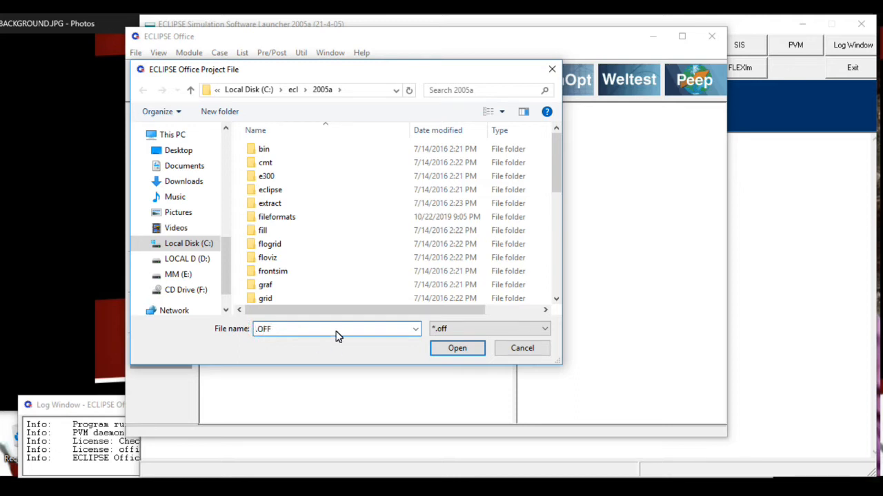
type("p")
key("BackSpace")
type("P")
type("roject")
key("BackSpace")
type("01")
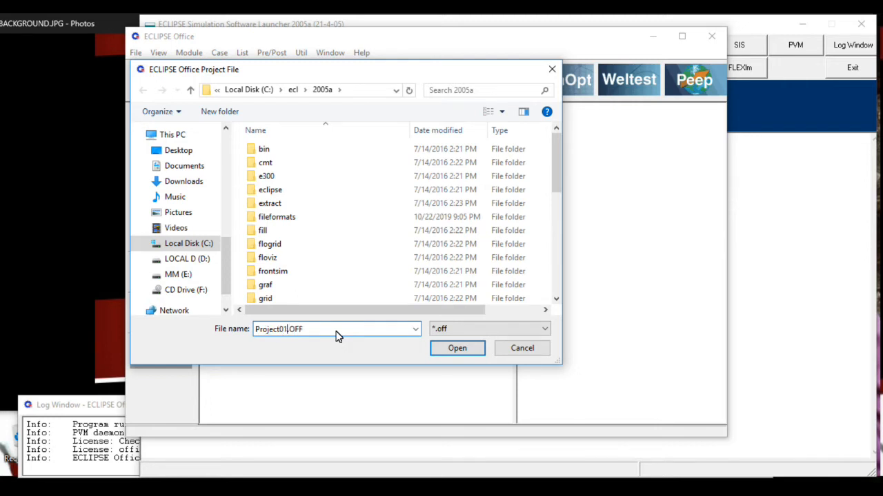
left_click(454, 349)
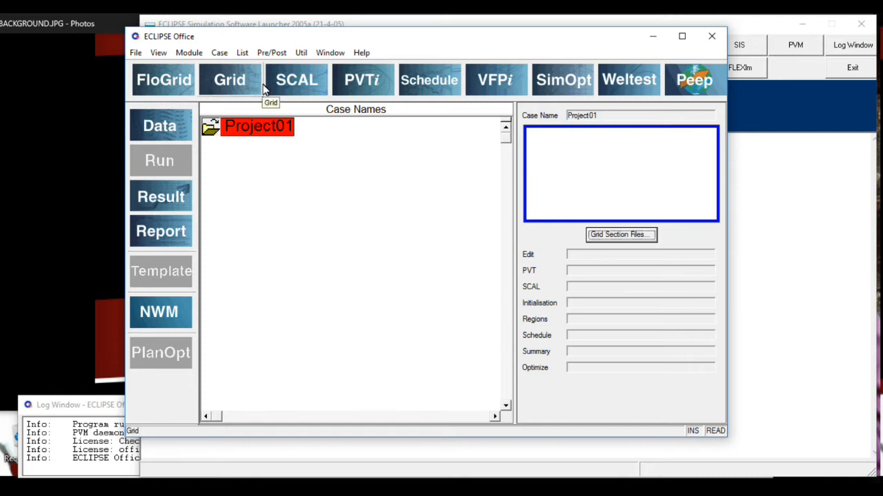
Close ECLIPSE Office without saving Project01
left_click(137, 54)
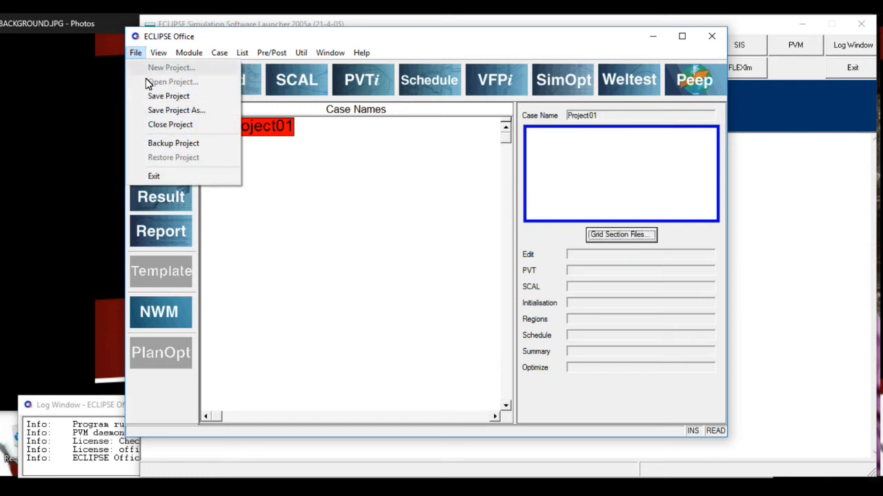
left_click(346, 197)
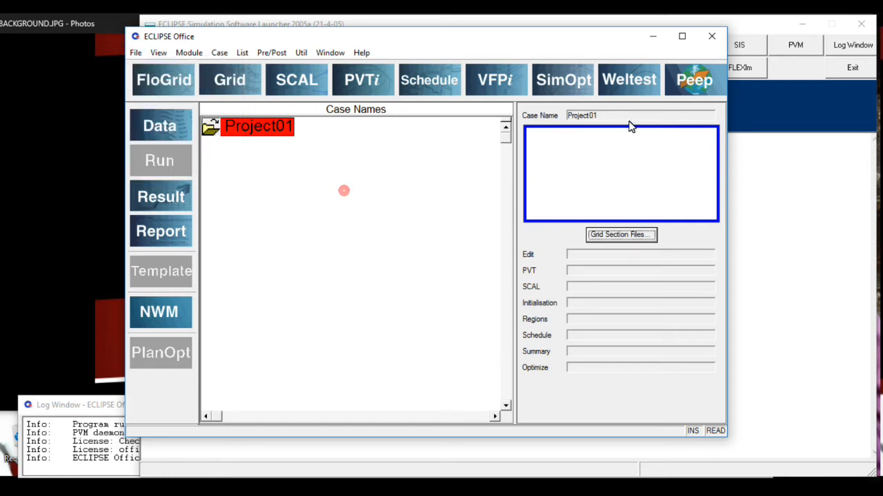
left_click(711, 36)
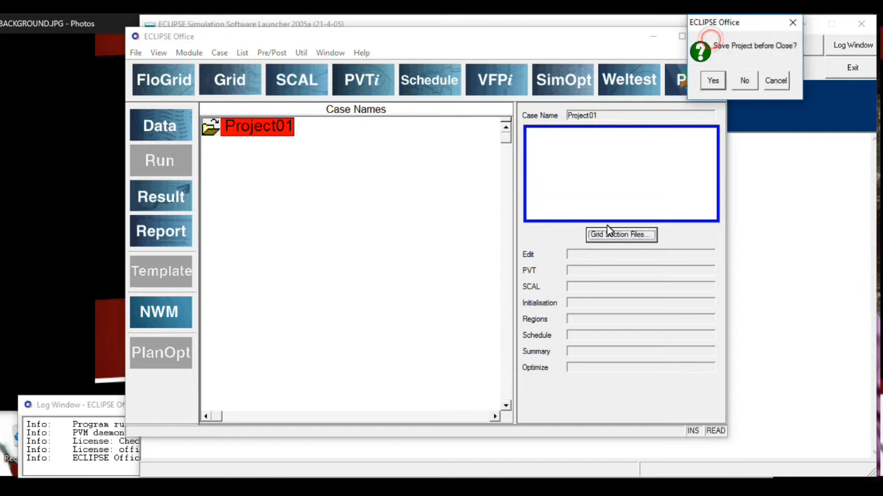
left_click(743, 82)
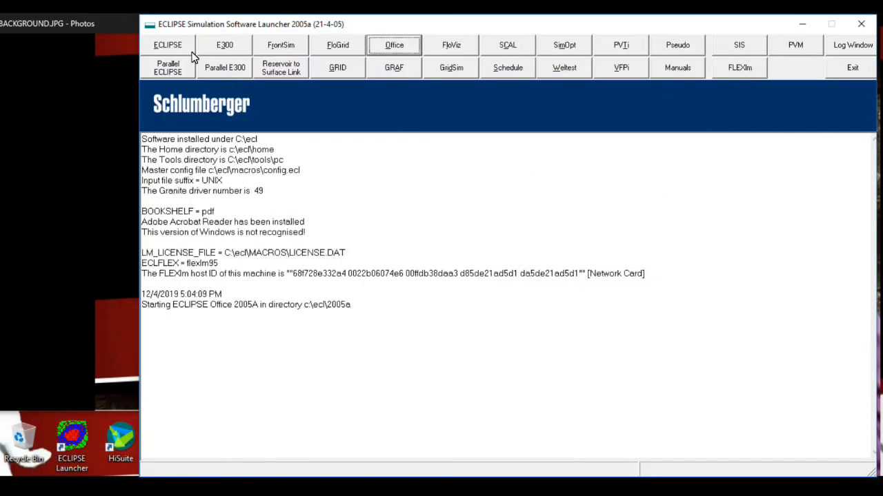
Launch ECLIPSE Office version 2005A again from the simulation launcher
left_click(401, 49)
left_click(490, 360)
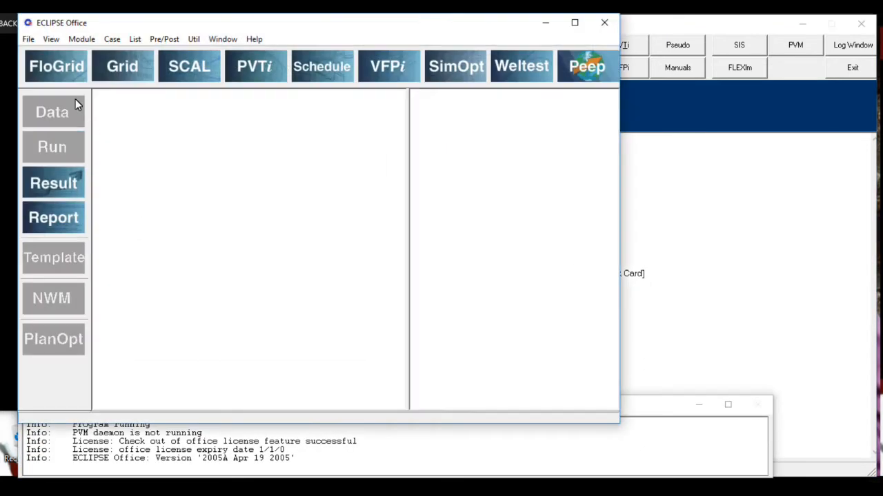
left_click(28, 38)
left_click(38, 67)
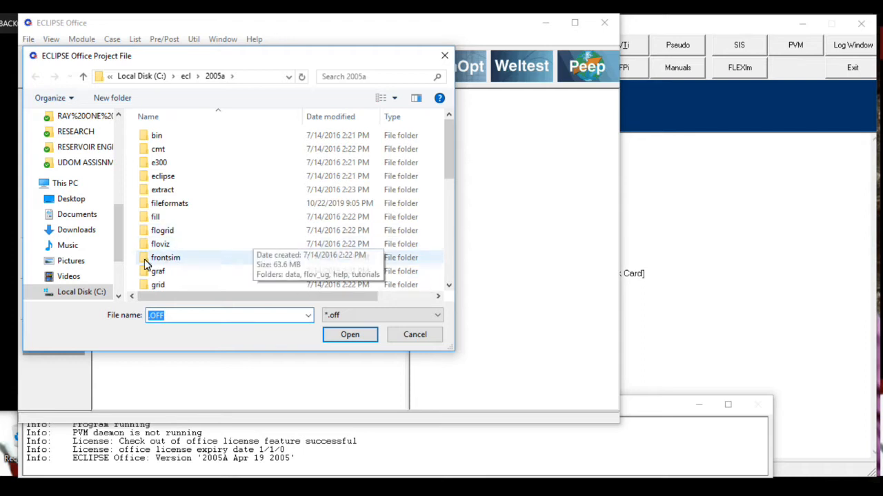
scroll(93, 282, "down", 2)
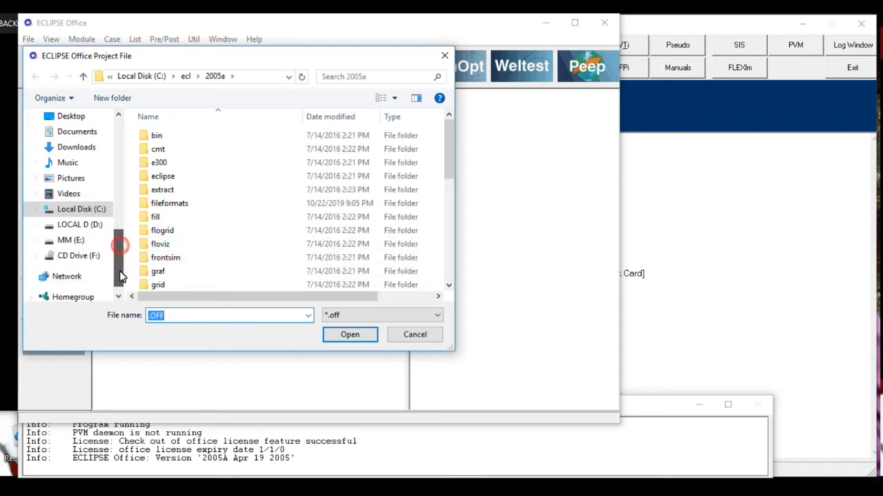
left_click(85, 228)
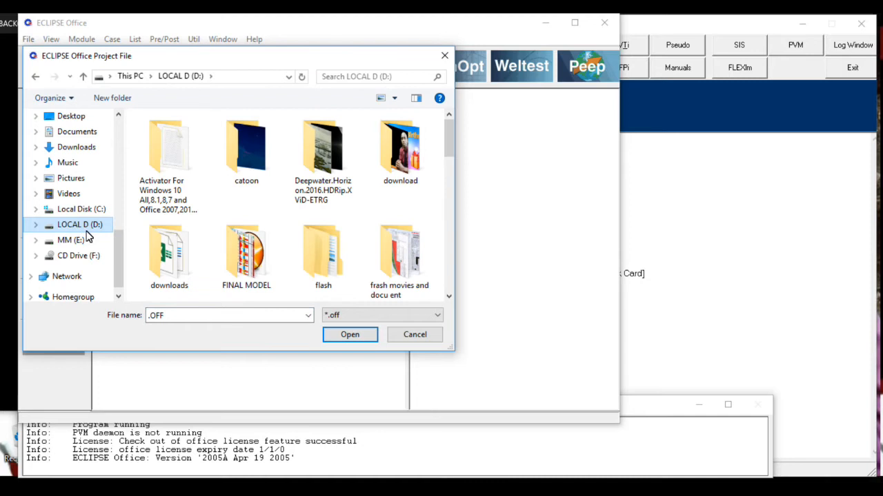
left_click(75, 241)
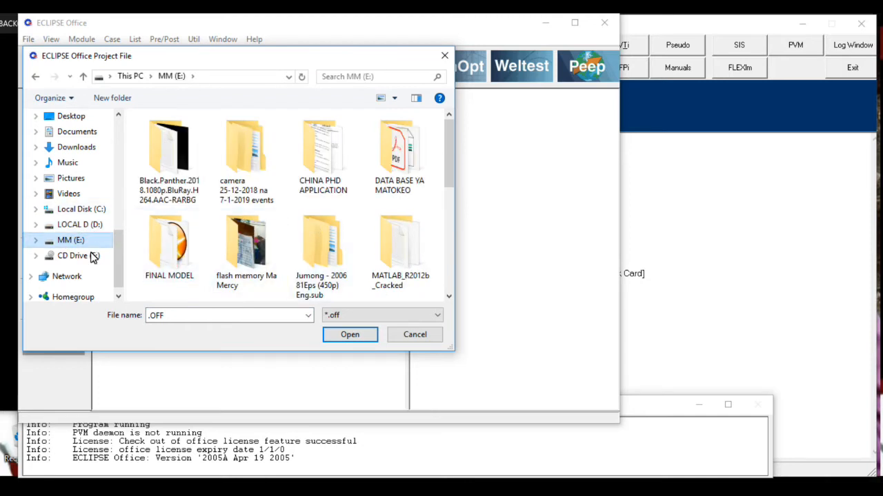
double_click(158, 223)
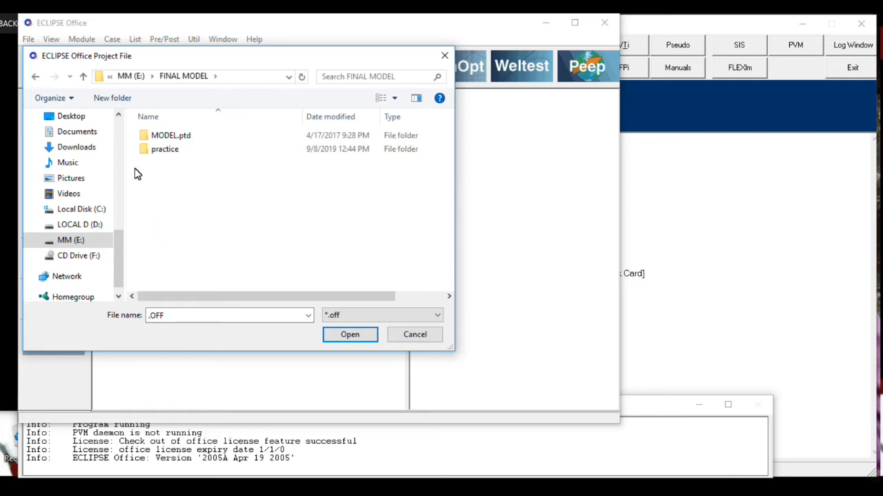
left_click(408, 336)
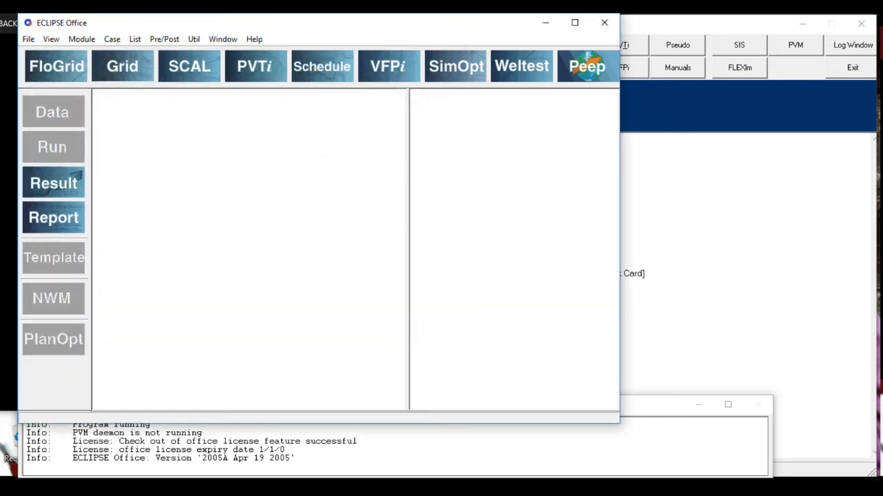
Start a new Office project and browse to the PESOT OIL FIELD folder on the Desktop as its location
left_click(28, 39)
left_click(54, 54)
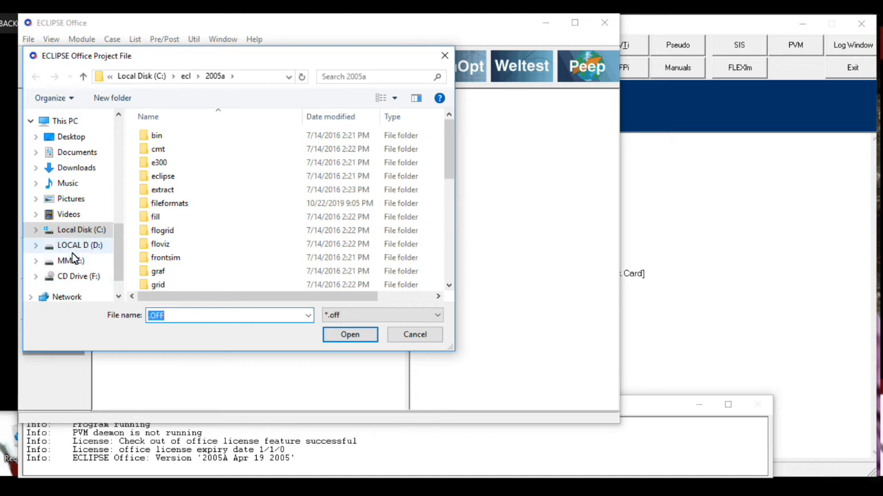
left_click(78, 136)
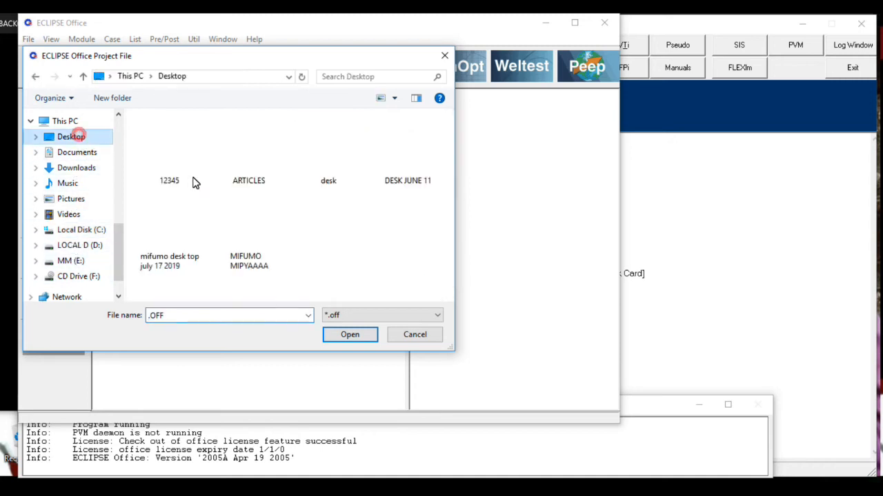
scroll(317, 214, "down", 3)
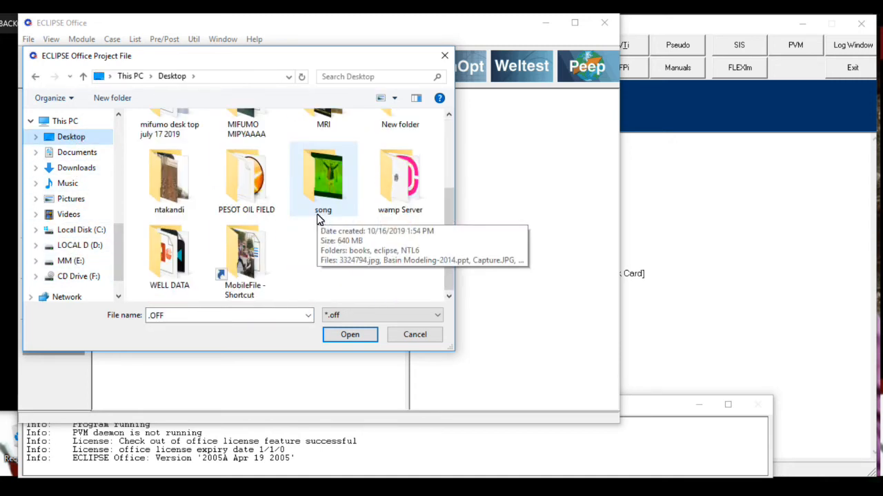
double_click(235, 176)
Create a folder named "project eclipse" inside PESOT OIL FIELD and open it
left_click(232, 263)
left_click(176, 241)
left_click(172, 240)
left_click(173, 242)
right_click(175, 243)
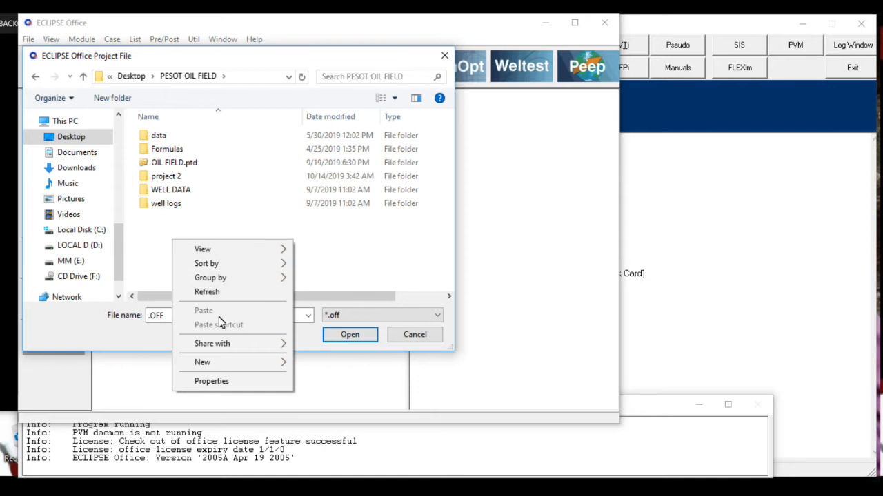
left_click(227, 361)
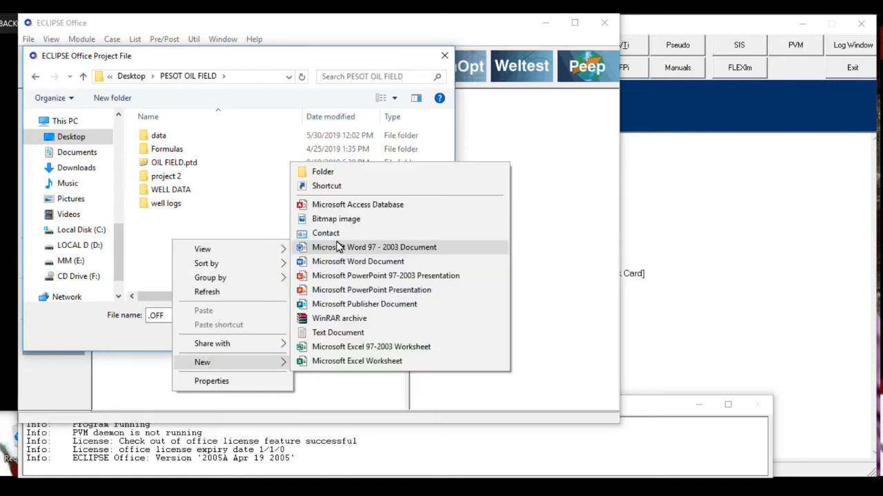
left_click(325, 172)
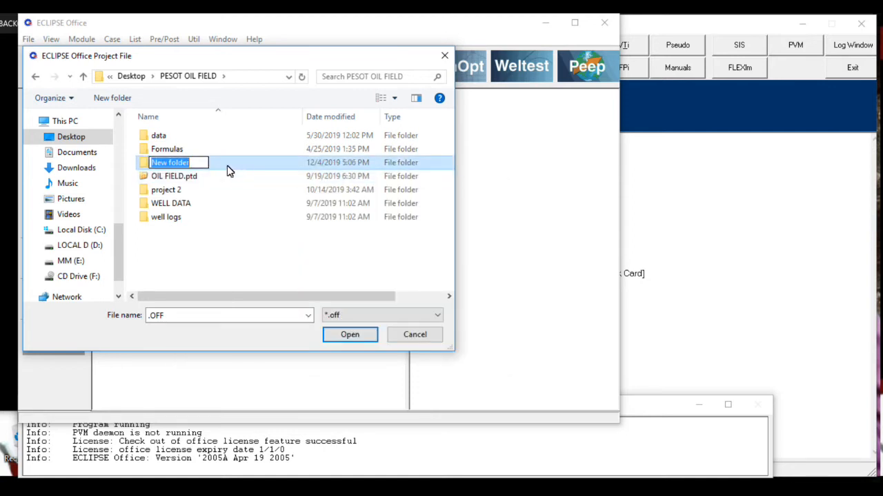
type("p")
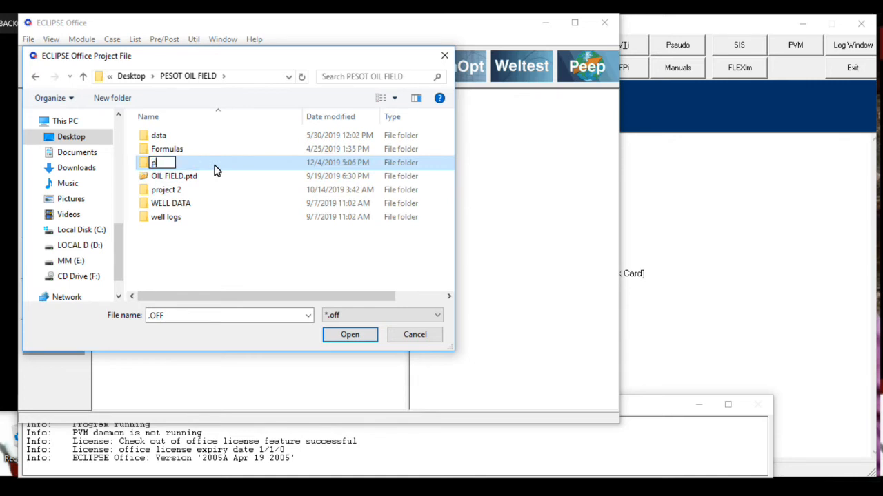
type("roject ecli")
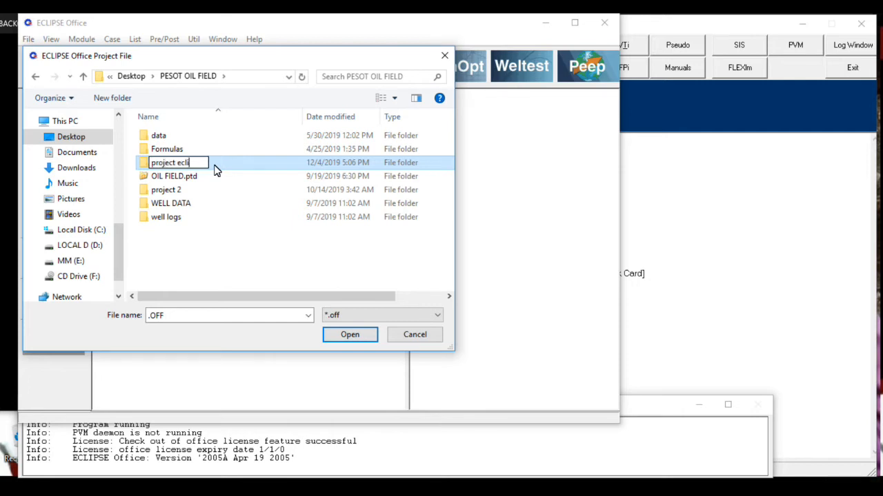
type("pse")
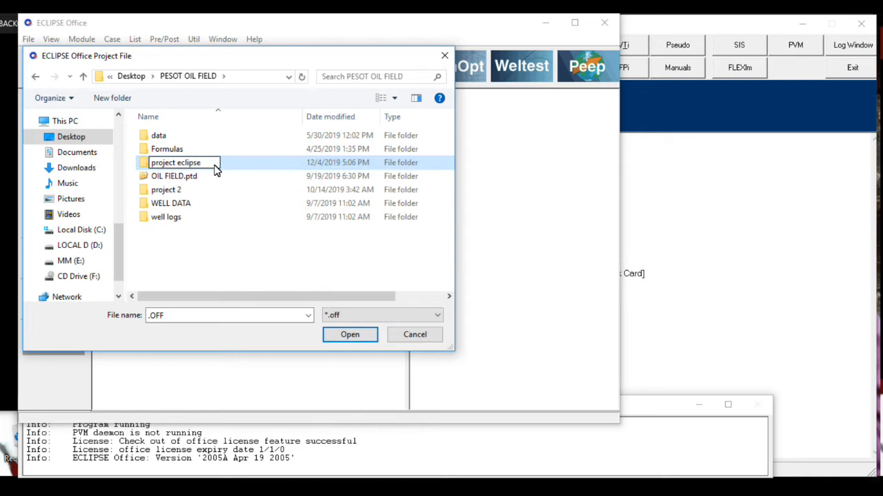
left_click(262, 163)
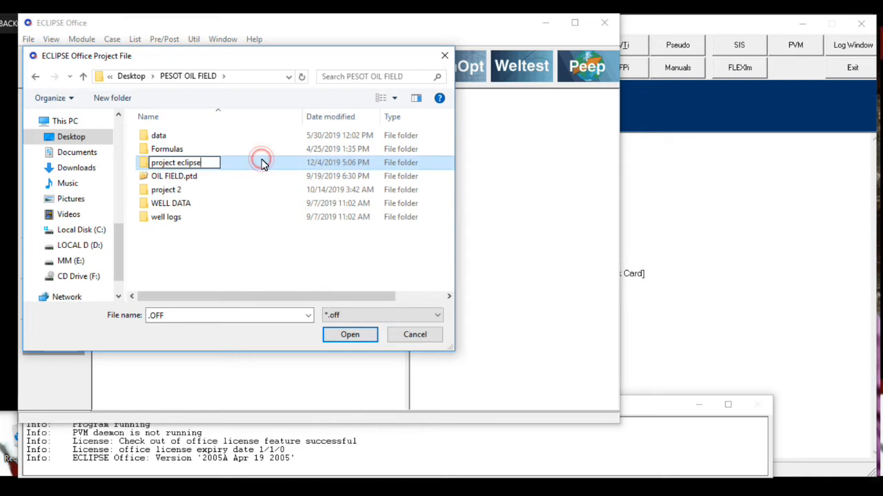
double_click(260, 163)
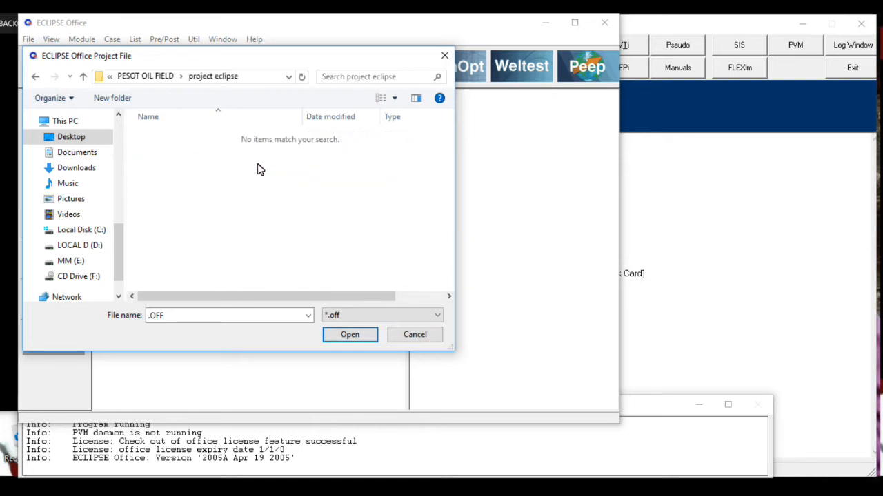
Name the new project file project01.OFF and create it in the project eclipse folder
double_click(149, 321)
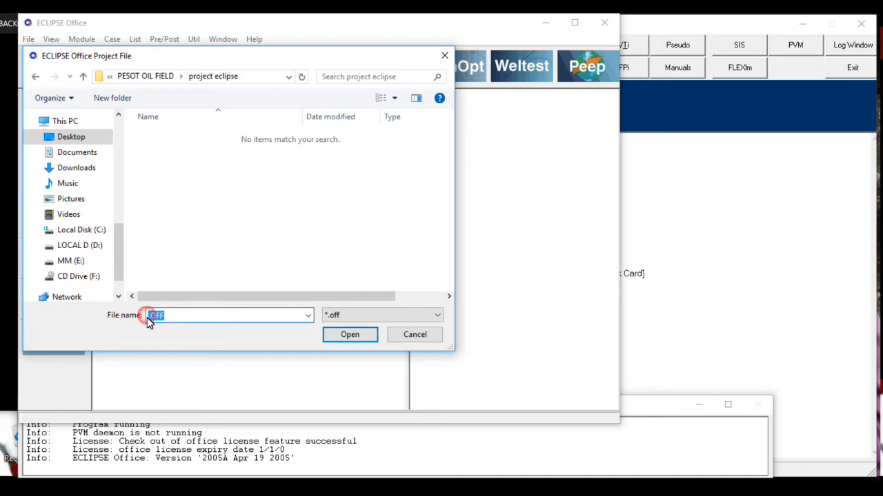
left_click(150, 321)
type("p.")
type("ro")
type("ject")
type("01")
left_click(348, 342)
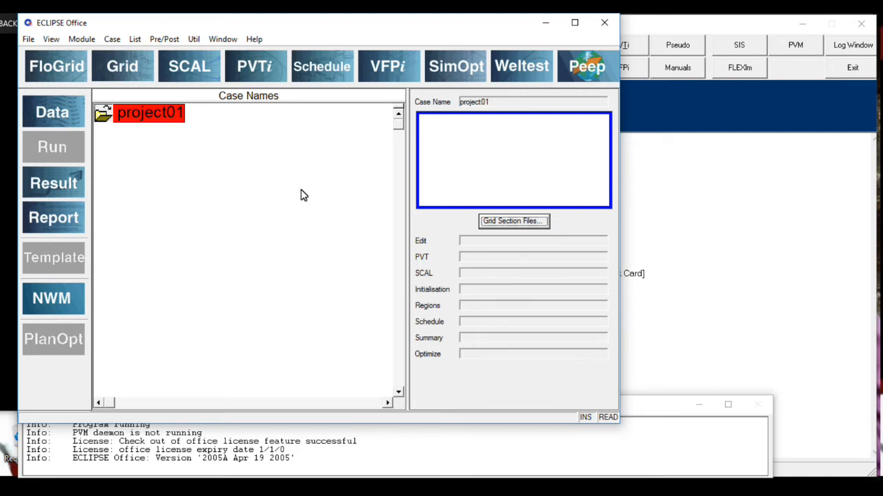
Open the Case Definition section for project01 from the Data Manager
left_click(54, 111)
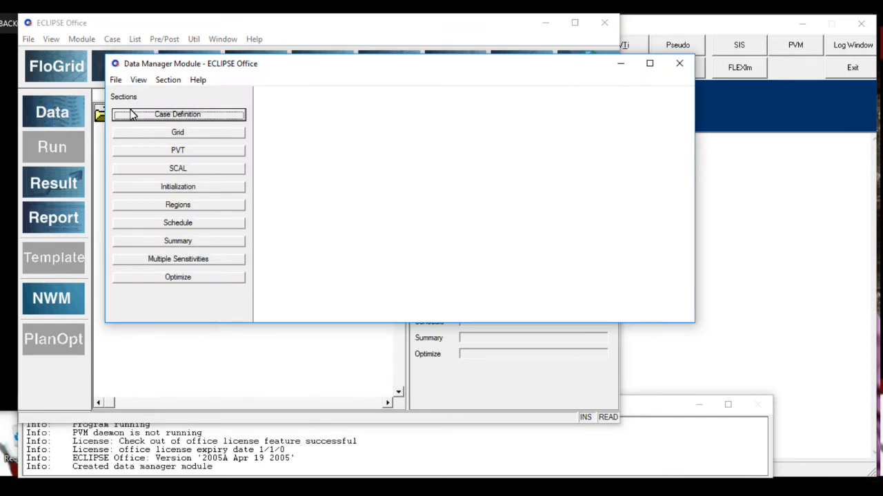
left_click(200, 119)
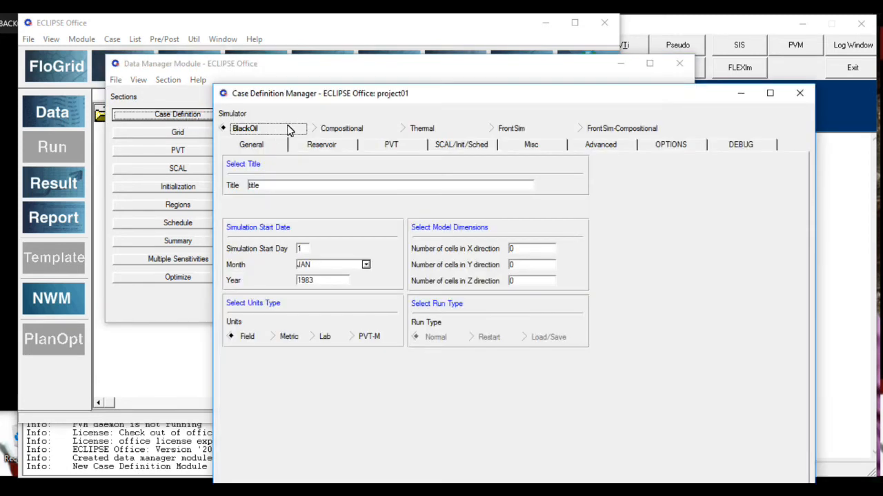
Set the case title to "Water flooding project"
left_click_drag(293, 100, 246, 75)
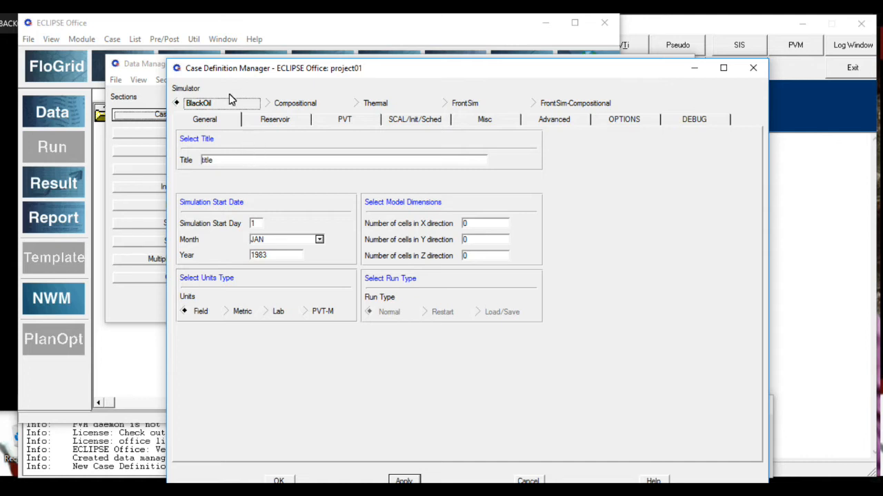
left_click_drag(223, 161, 193, 163)
left_click_drag(419, 69, 421, 31)
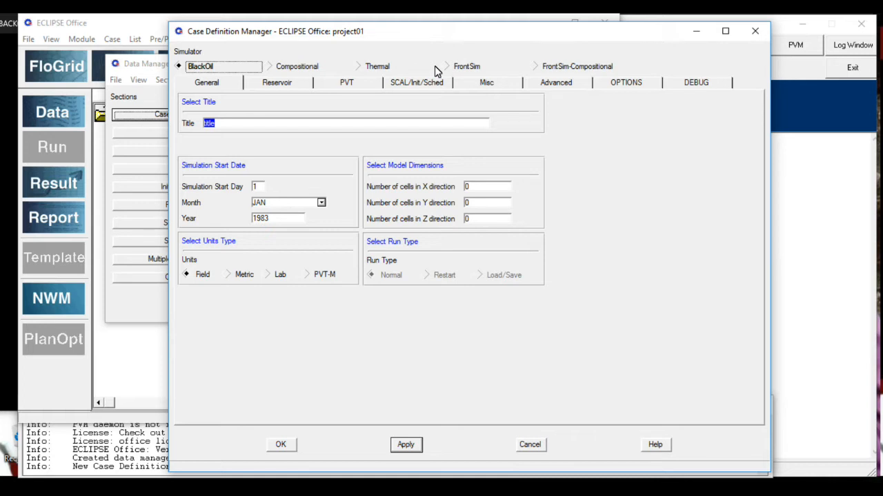
type("Water flooding")
key("BackSpace")
type("project")
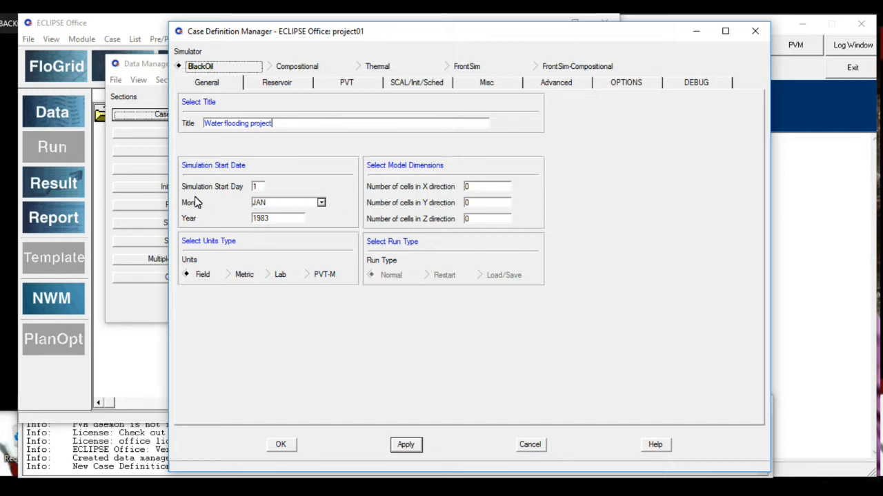
Set the simulation start day to 1 and the start month to SEP
left_click(260, 188)
double_click(257, 187)
type("1")
left_click(320, 203)
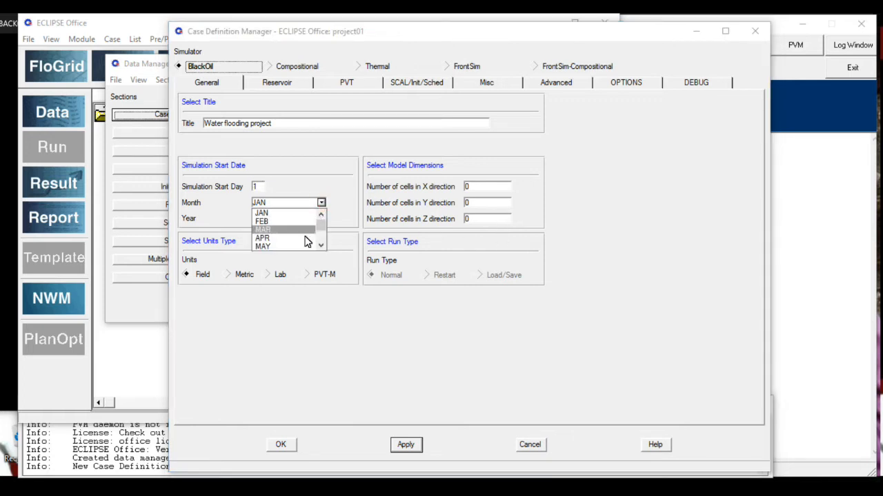
left_click_drag(322, 226, 322, 235)
left_click_drag(319, 232, 320, 236)
left_click(296, 240)
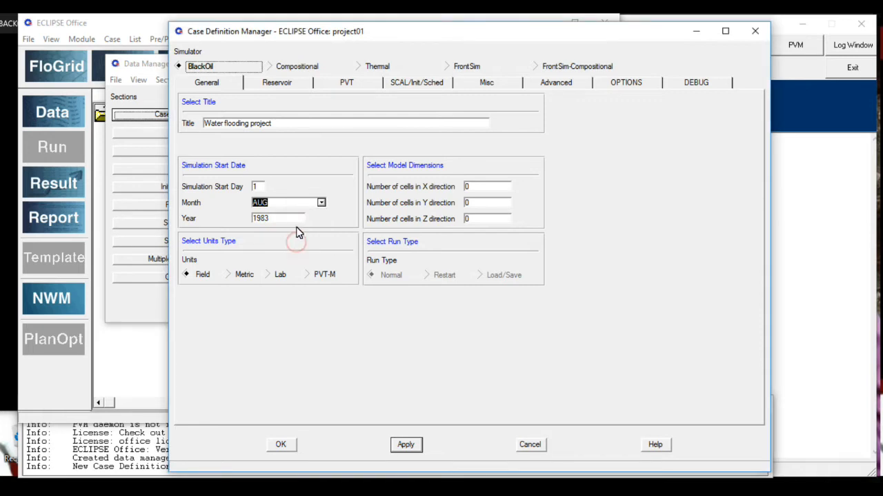
double_click(291, 218)
left_click(321, 203)
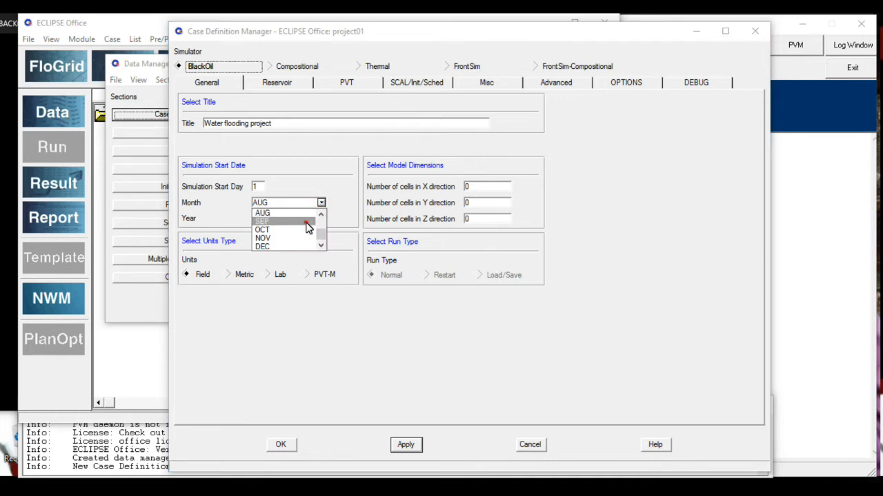
left_click(306, 223)
Set the simulation start year to 2019
double_click(282, 219)
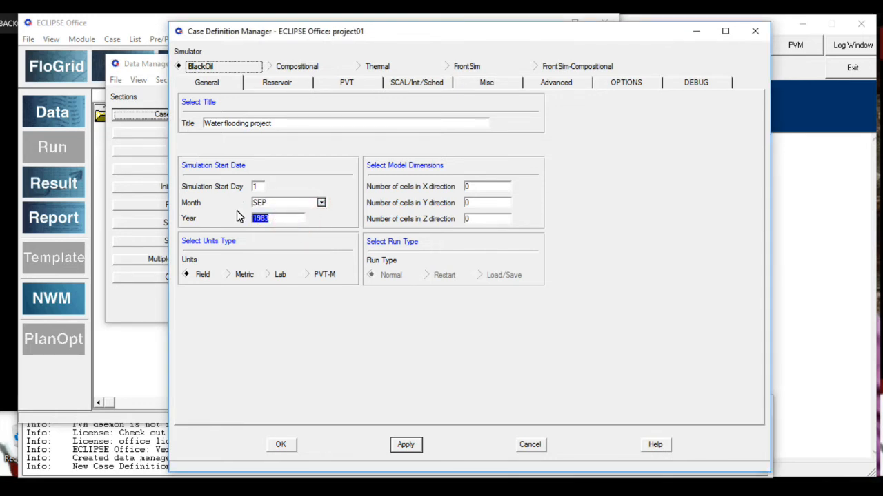
type("202")
key("BackSpace")
type("19")
left_click(318, 166)
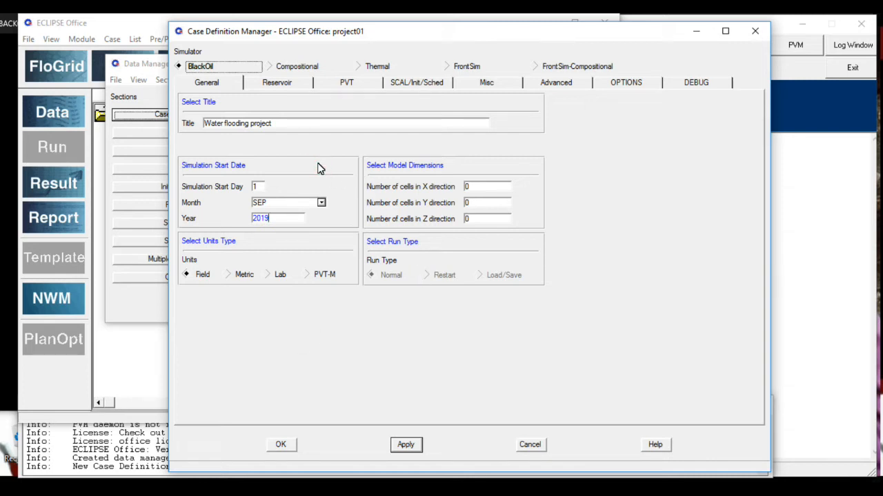
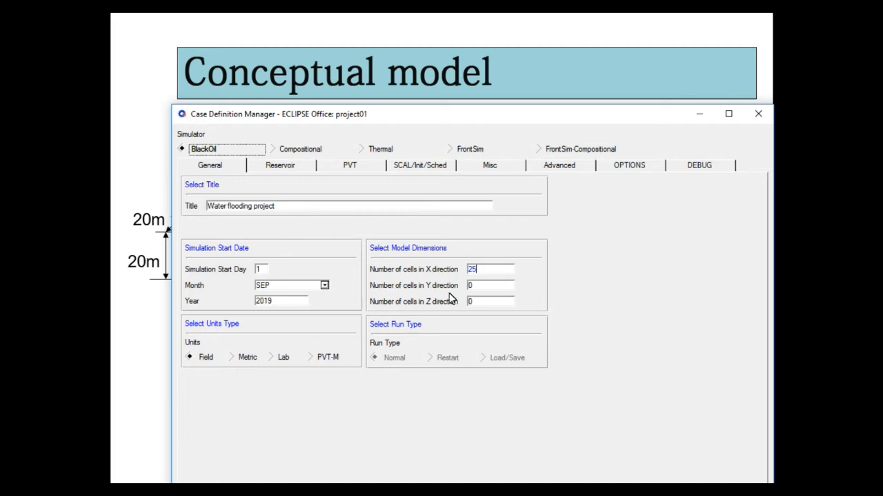
Set the number of cells to 1 in both the Y and Z directions
double_click(471, 285)
type("1")
double_click(482, 302)
Set the case units to Metric and keep BlackOil as the simulator
left_click_drag(301, 114, 366, 121)
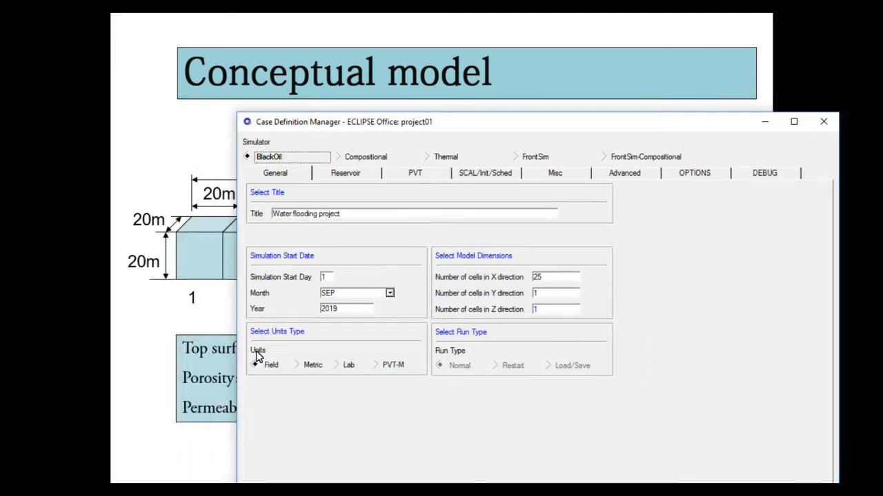
left_click_drag(341, 135, 509, 124)
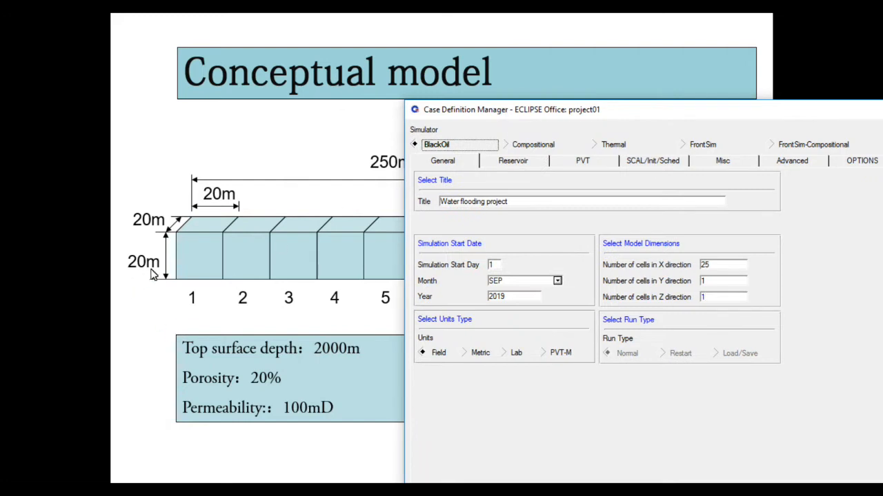
left_click(466, 353)
left_click_drag(569, 125, 325, 47)
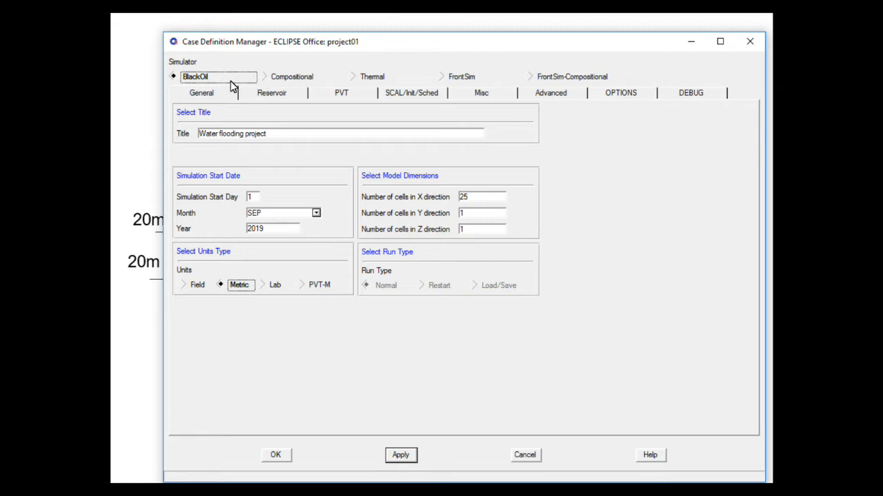
left_click(208, 95)
left_click(192, 80)
left_click(192, 96)
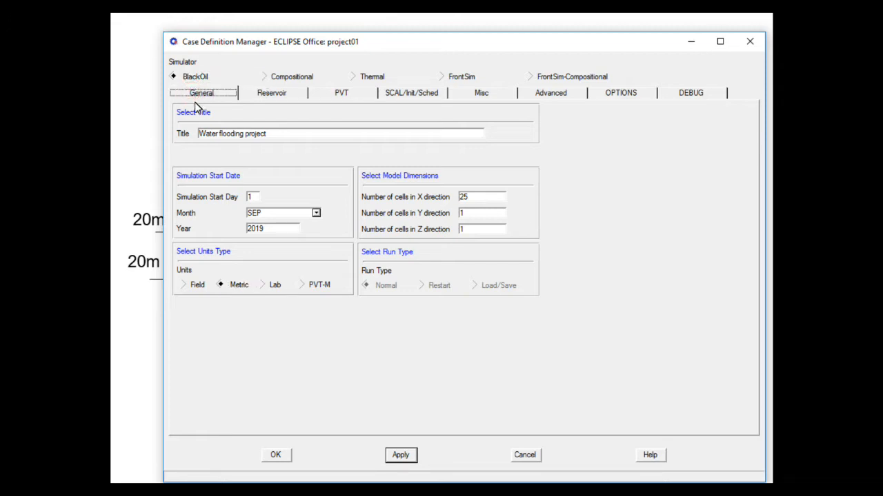
Enable Rock Compaction for the reservoir and choose the Cartesian grid type with BlockCentred geometry
left_click(285, 96)
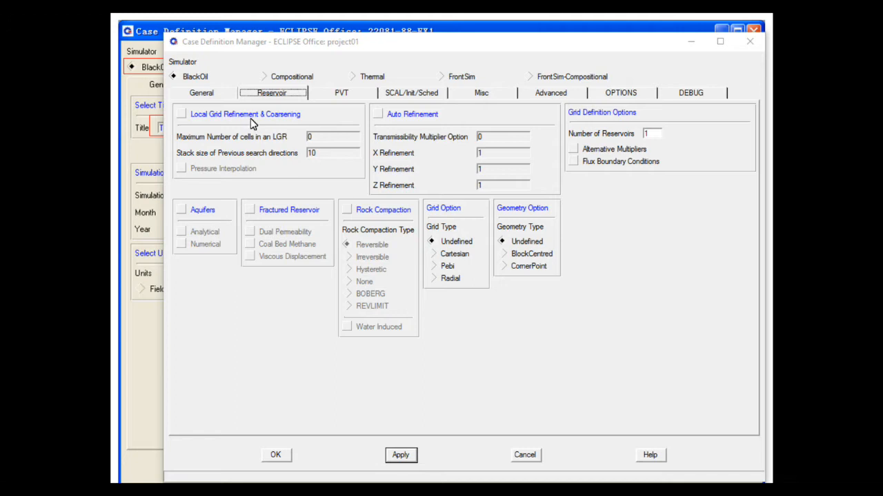
left_click(214, 95)
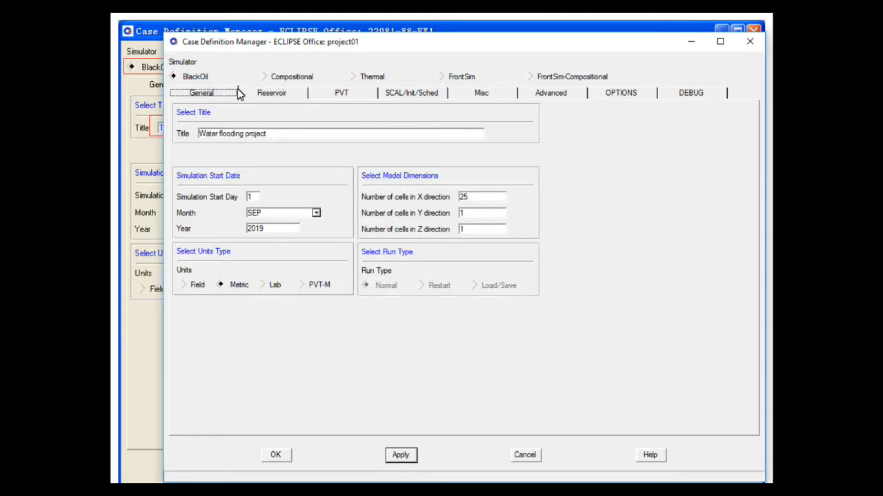
left_click(274, 94)
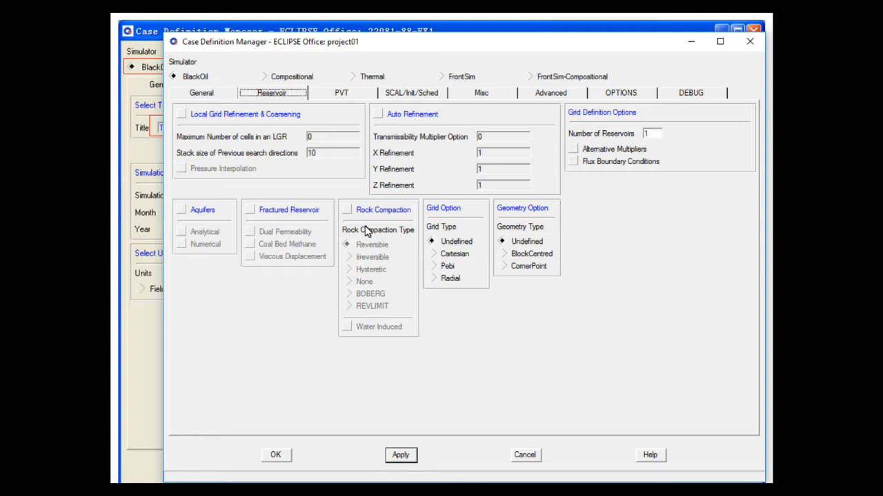
left_click(347, 211)
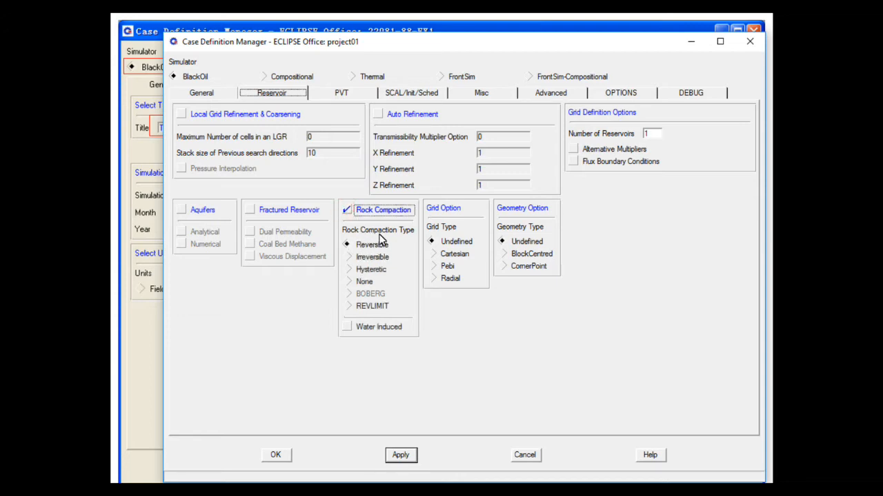
left_click(432, 254)
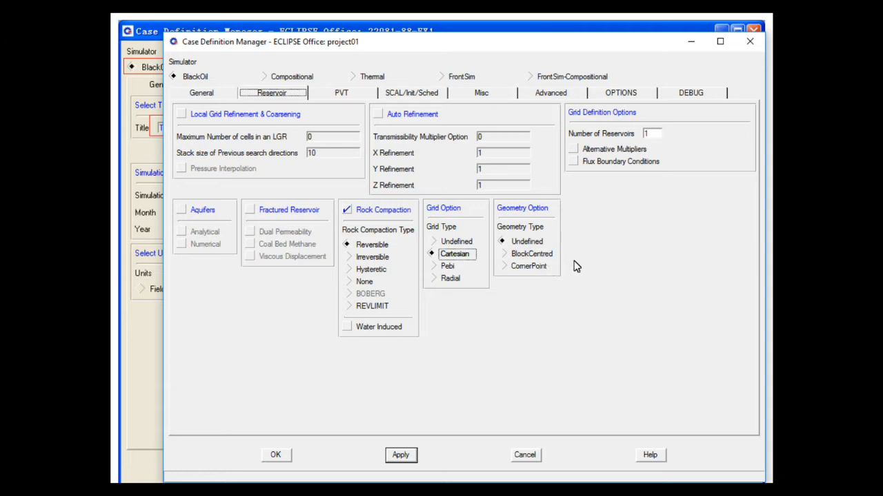
left_click(504, 254)
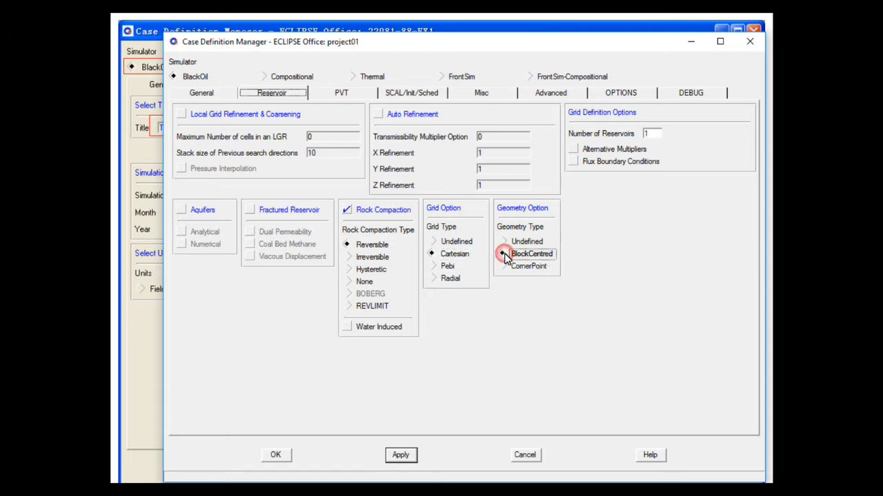
Enable Water and Oil as the phases in the case's oil-gas-water properties
left_click(351, 93)
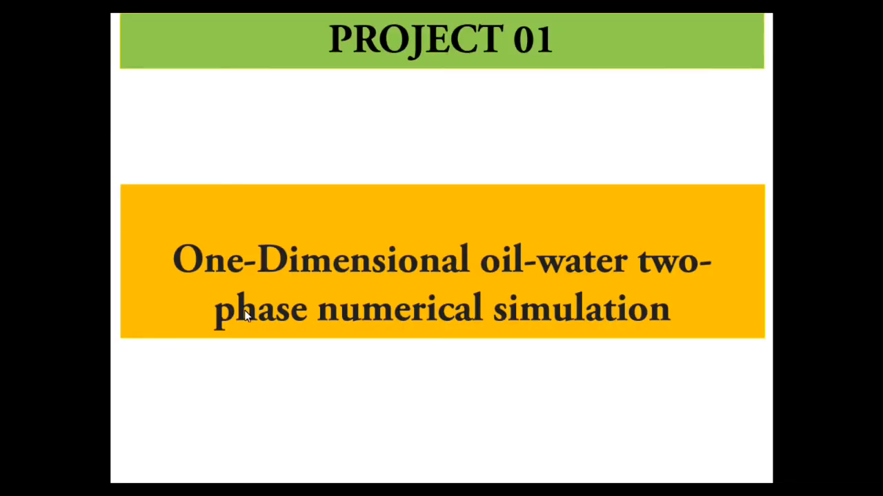
left_click(591, 295)
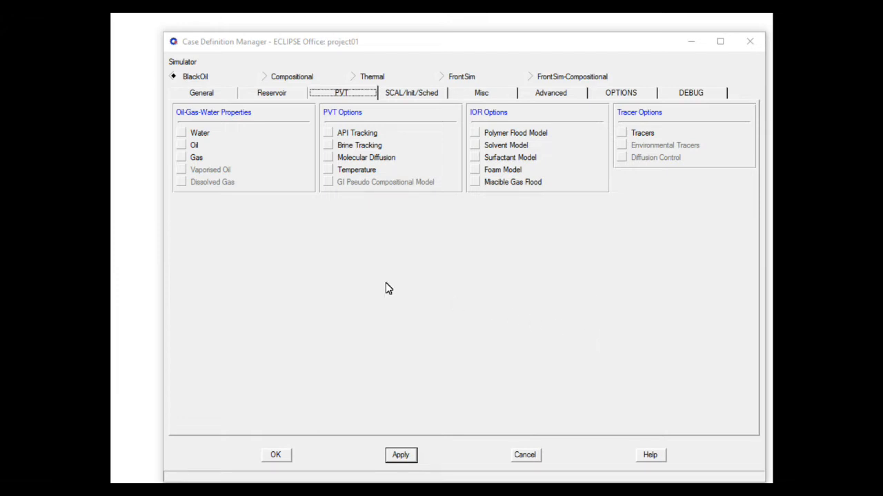
left_click(182, 134)
left_click(180, 146)
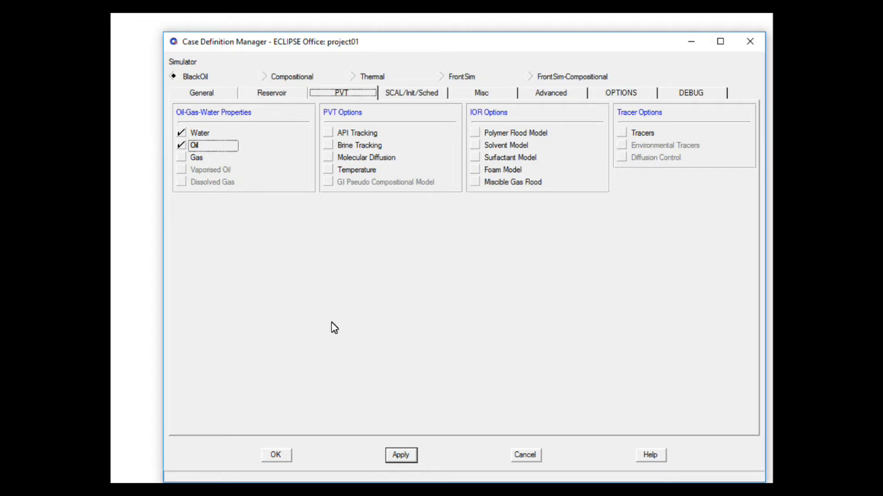
Choose the FullyImplicit solution type, keep Reuse the coarse grid enabled, and apply the case settings
left_click(404, 92)
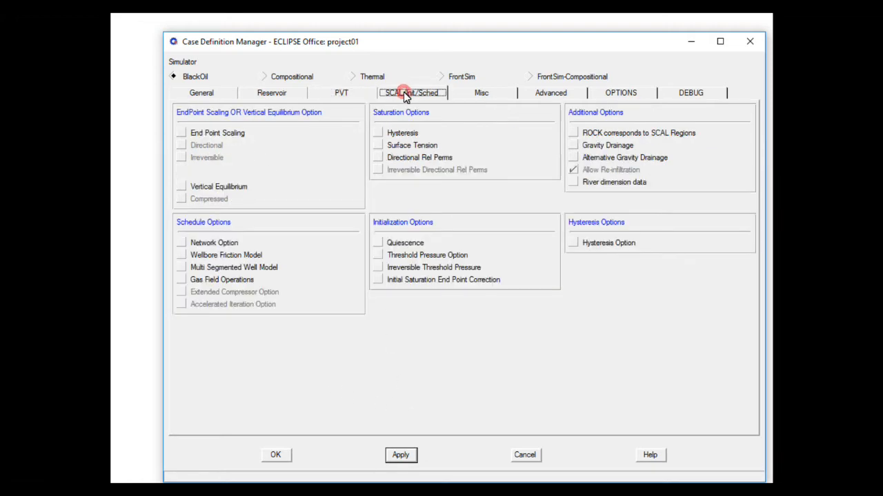
left_click(466, 95)
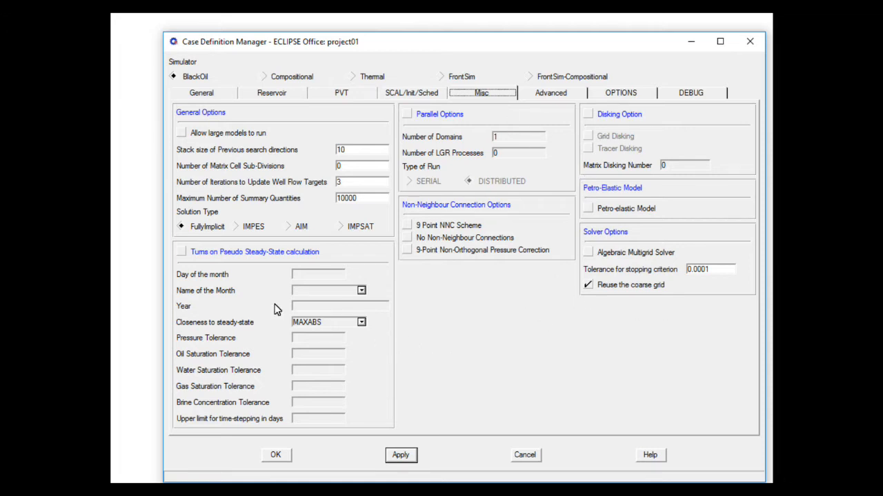
left_click(182, 227)
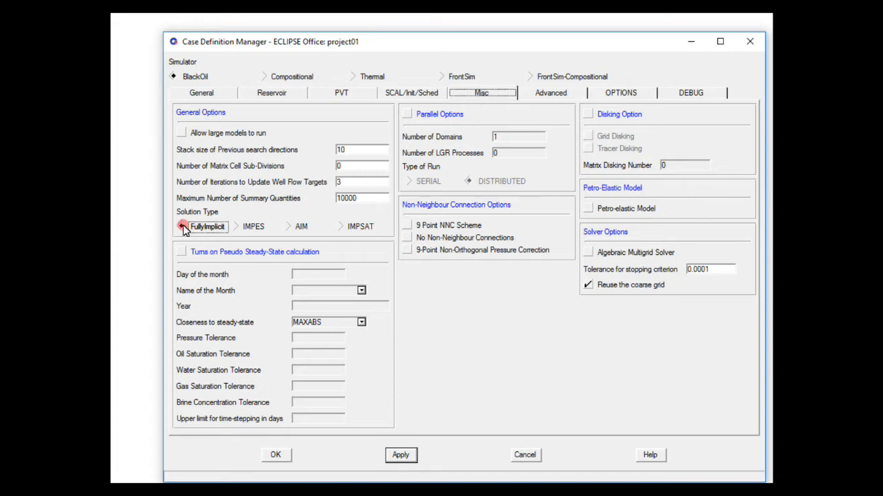
left_click(587, 284)
left_click(400, 460)
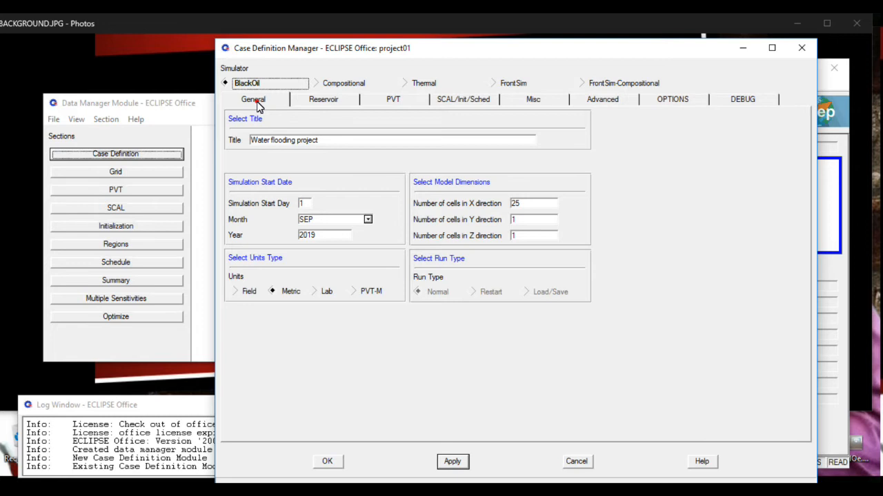
Review the General, Reservoir and PVT settings of the case definition
left_click(314, 99)
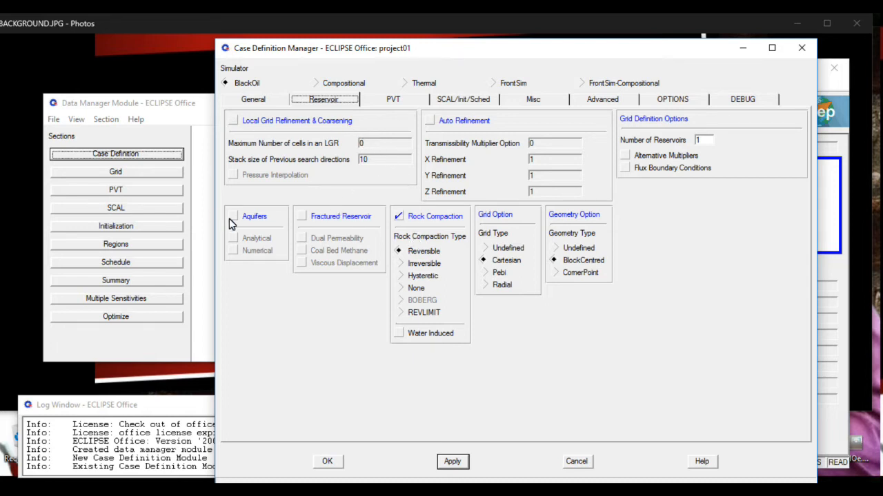
left_click(314, 104)
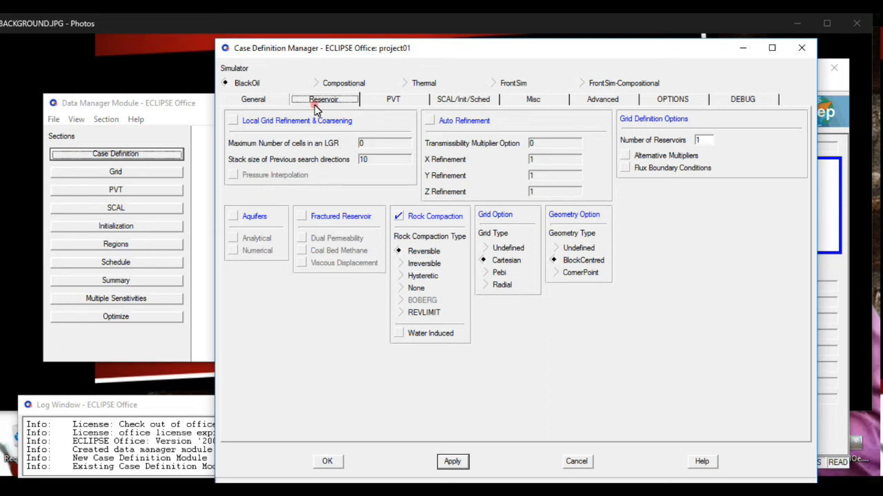
left_click(270, 99)
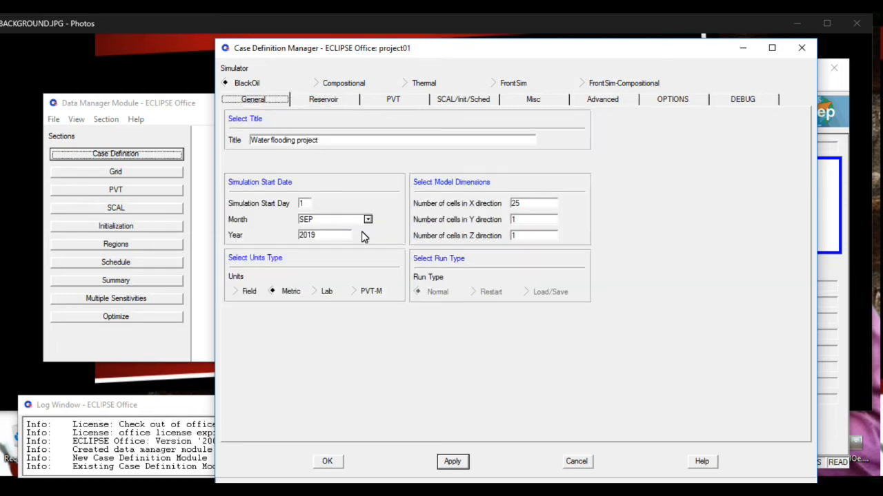
left_click(334, 102)
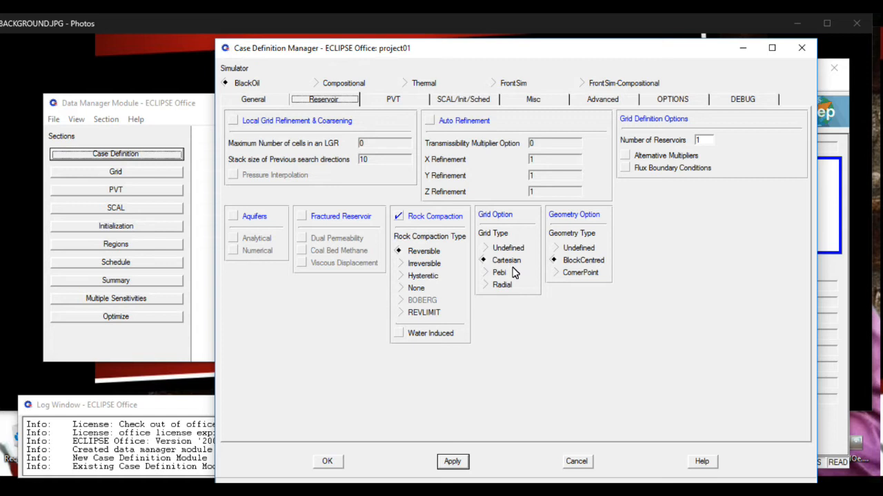
left_click(380, 107)
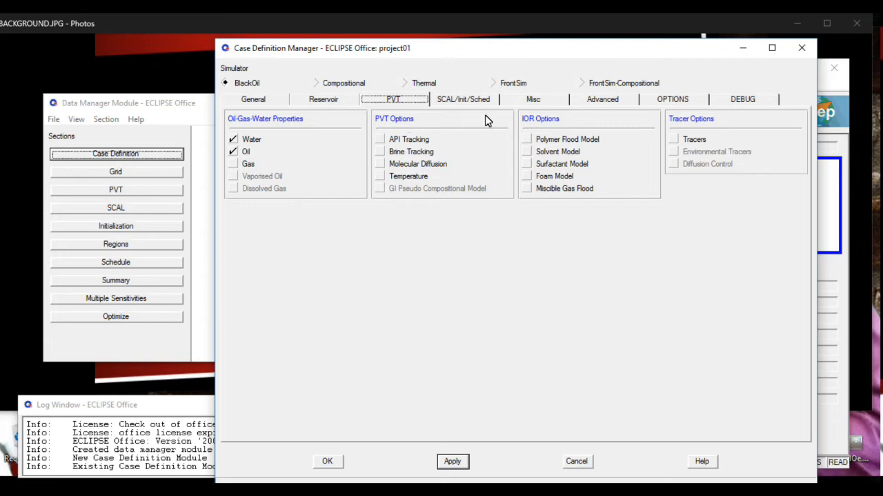
Keep FullyImplicit as the solution type, then apply the case definition and close its manager
left_click(524, 100)
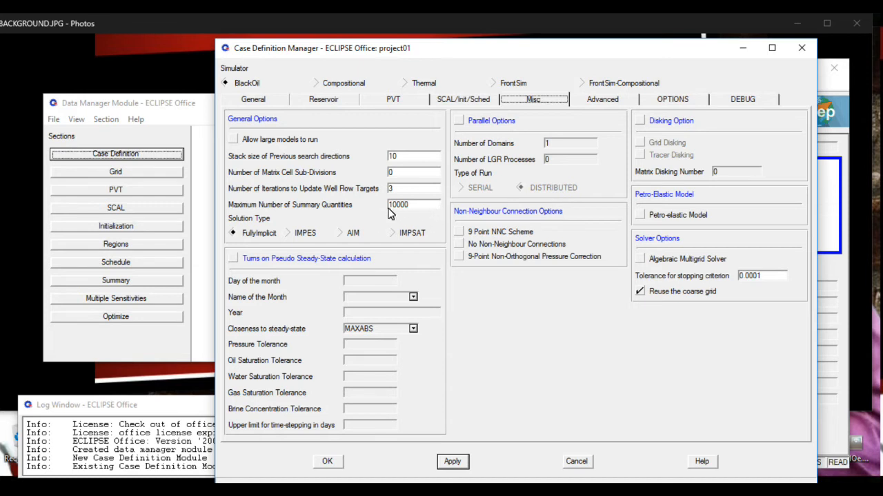
left_click(237, 233)
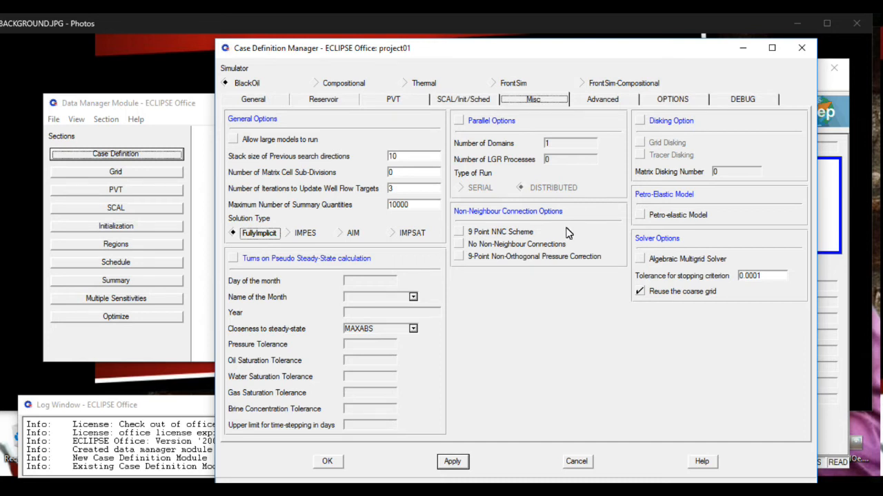
left_click(446, 463)
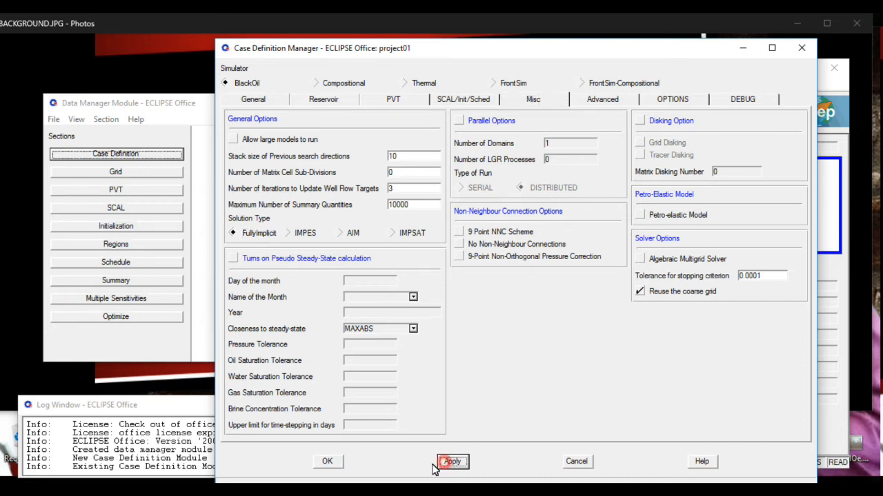
left_click(327, 461)
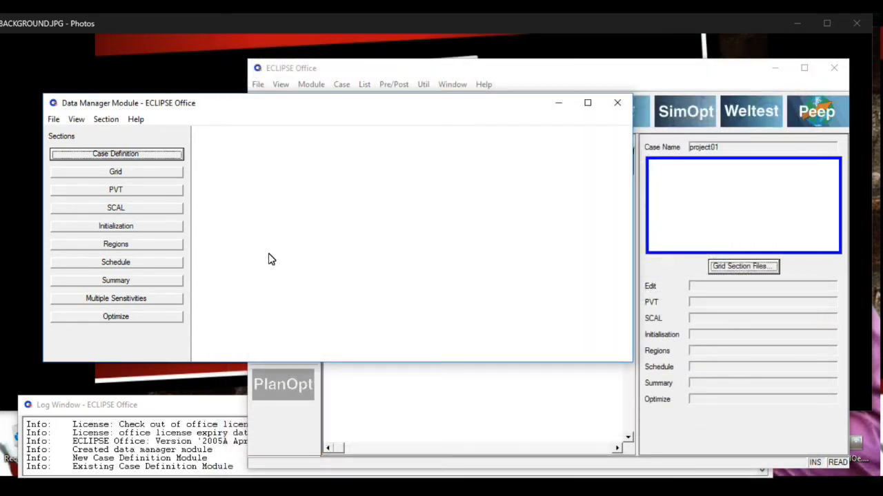
Review the General settings of the case definition and close its manager
left_click(114, 155)
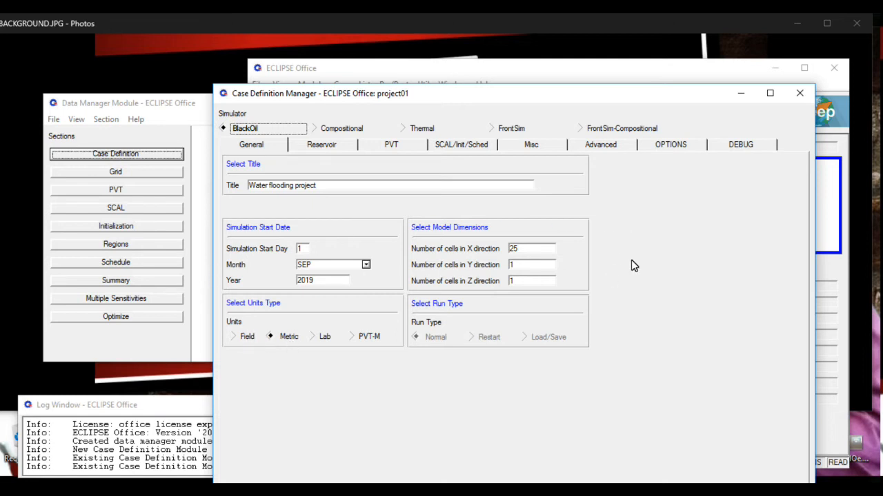
left_click(798, 95)
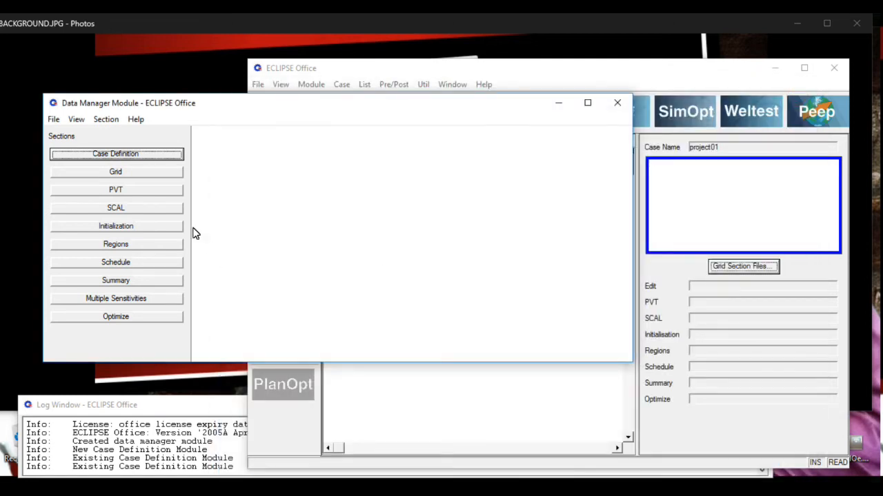
Open the Grid section in a maximized window and bring up its GRID keywords
left_click(139, 174)
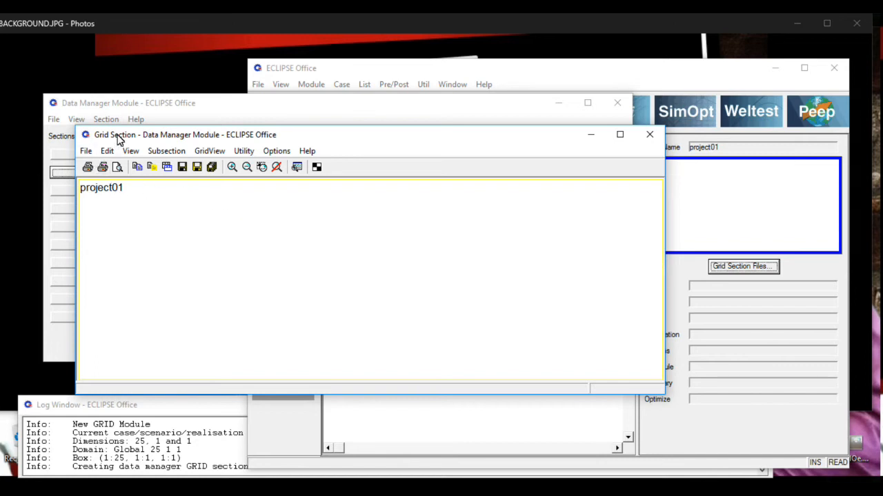
left_click_drag(168, 143, 294, 139)
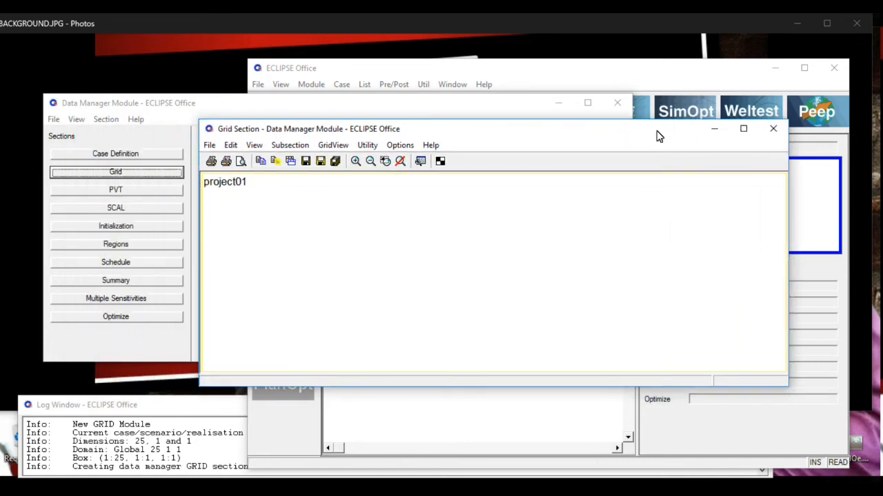
left_click(744, 129)
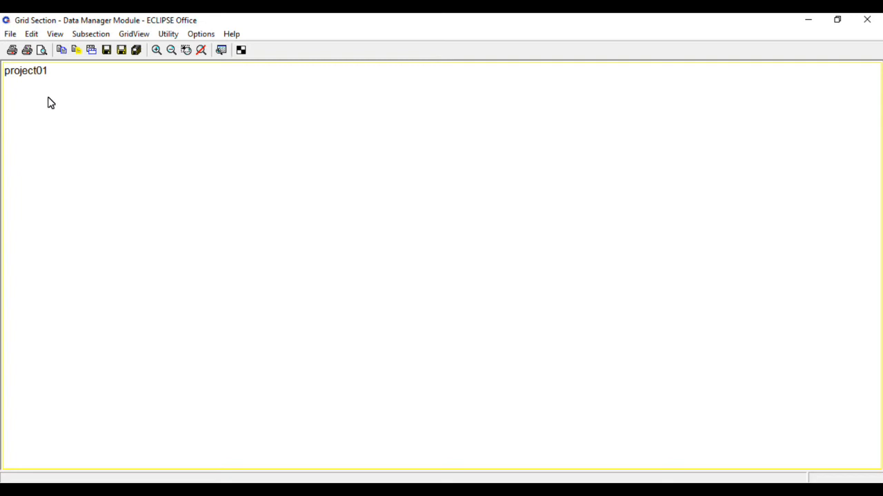
left_click(97, 36)
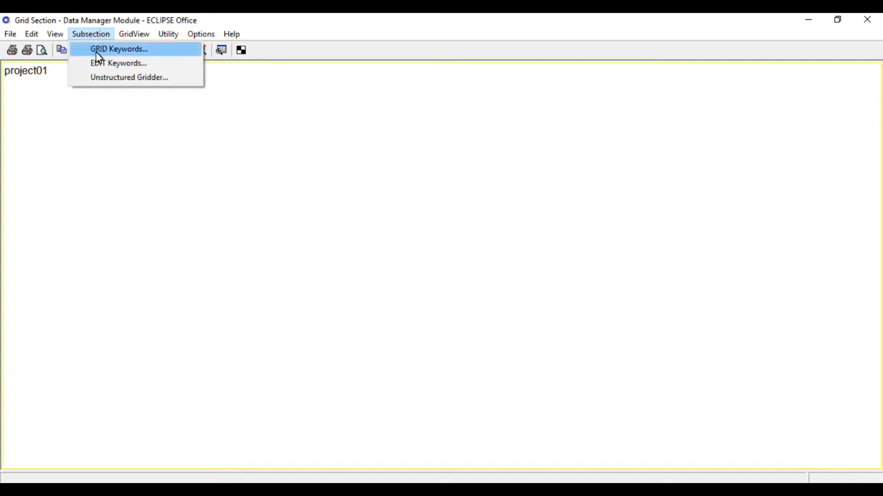
left_click(97, 55)
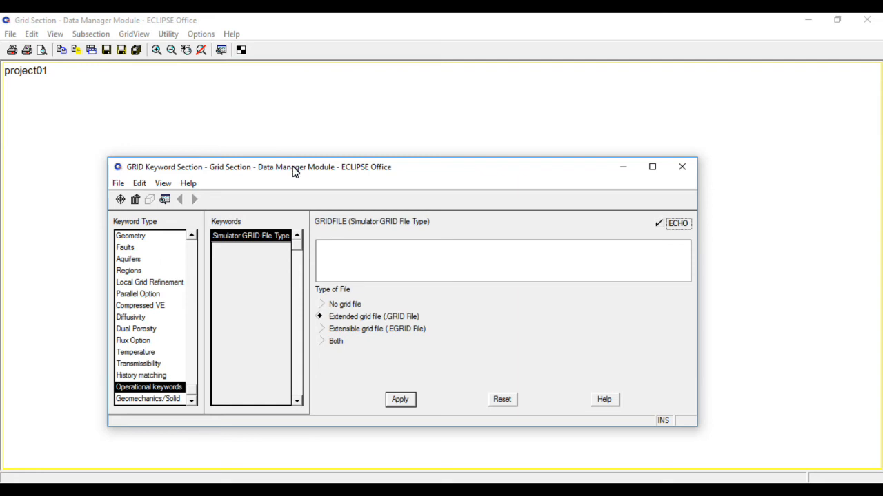
left_click_drag(293, 171, 315, 146)
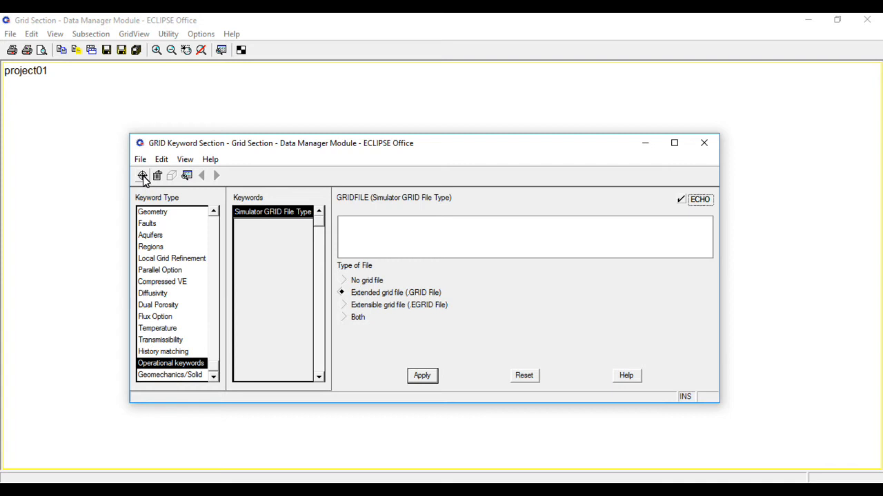
Examine the keywords available for the Operational keywords type, then close the selection list
left_click(146, 282)
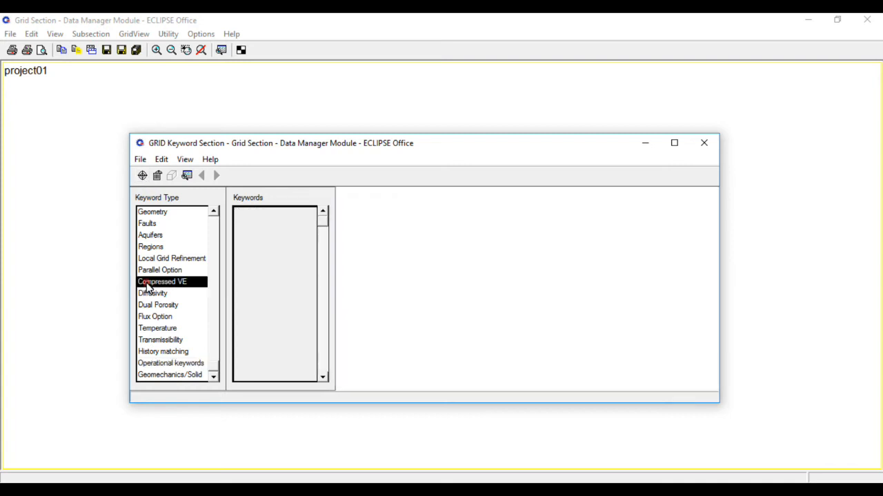
left_click(156, 365)
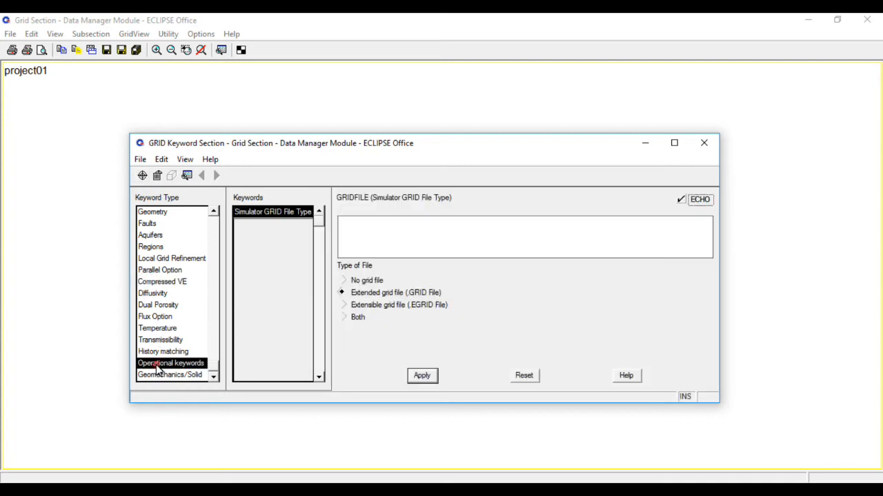
left_click(142, 175)
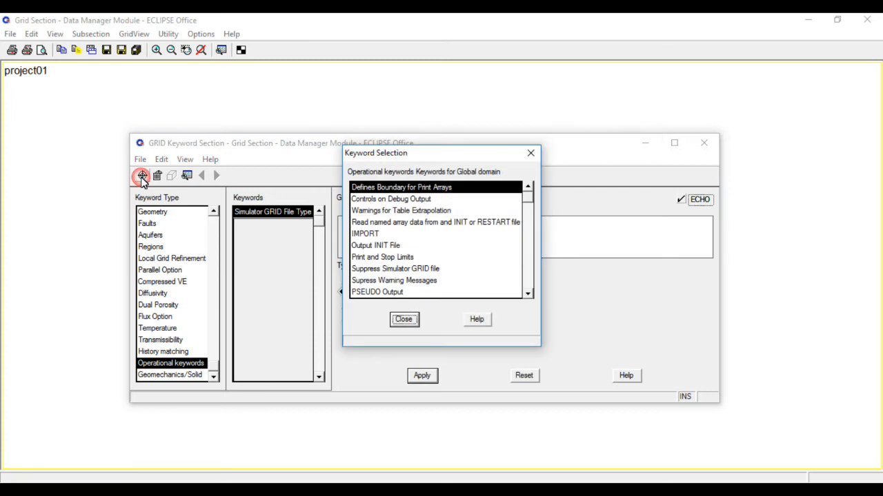
left_click(530, 153)
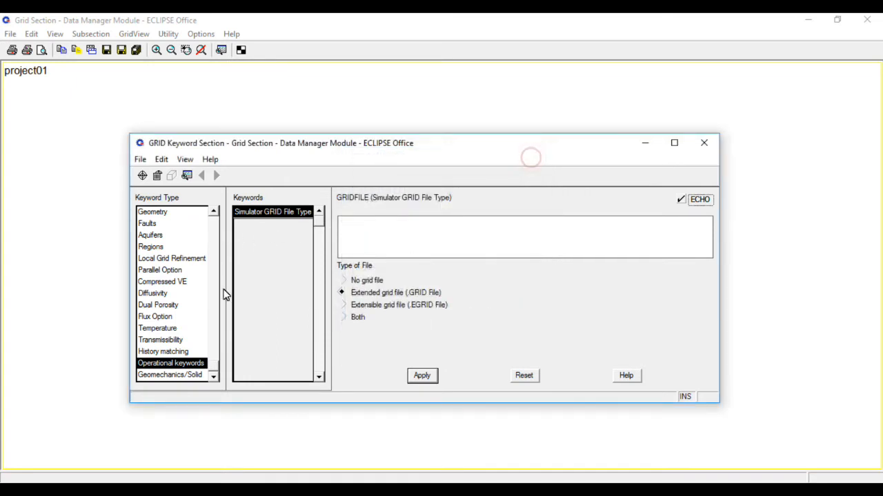
Add the X Grid Block Sizes keyword to the Geometry keyword type
left_click(157, 214)
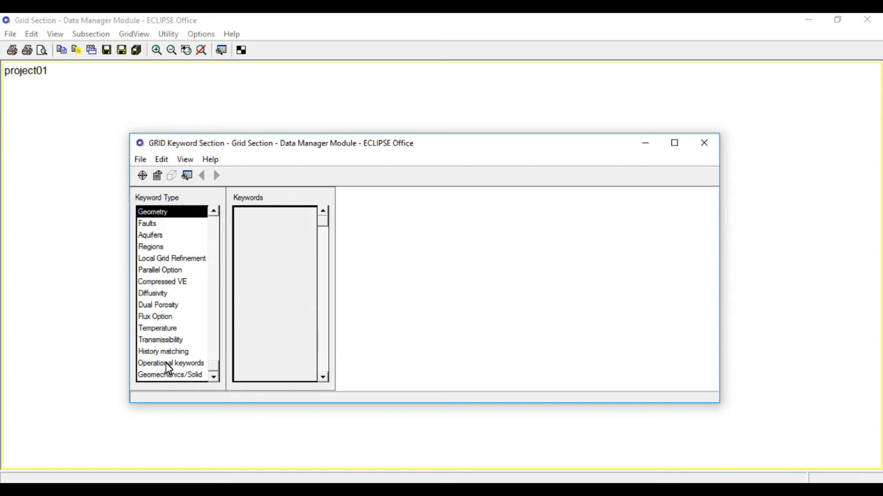
left_click(142, 177)
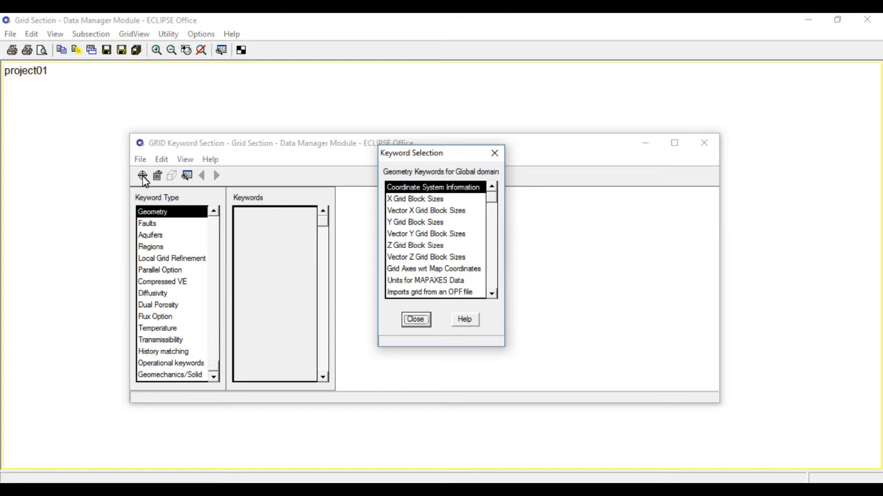
left_click_drag(402, 153, 260, 157)
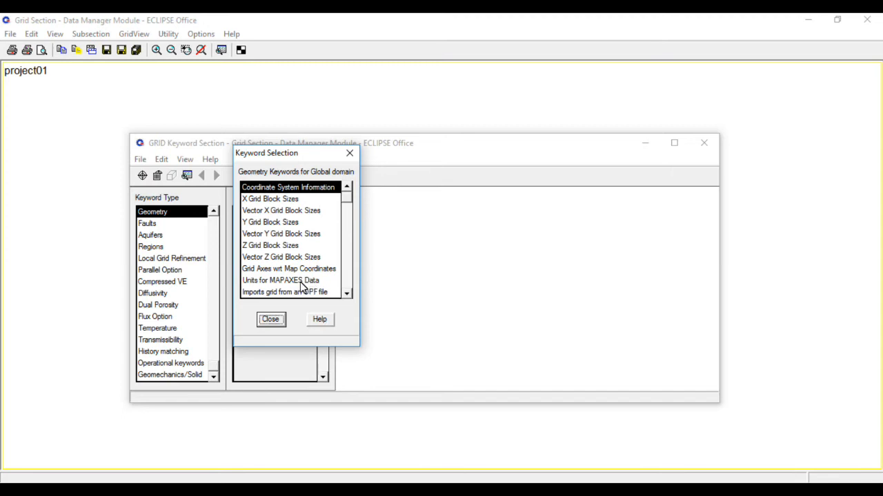
double_click(257, 201)
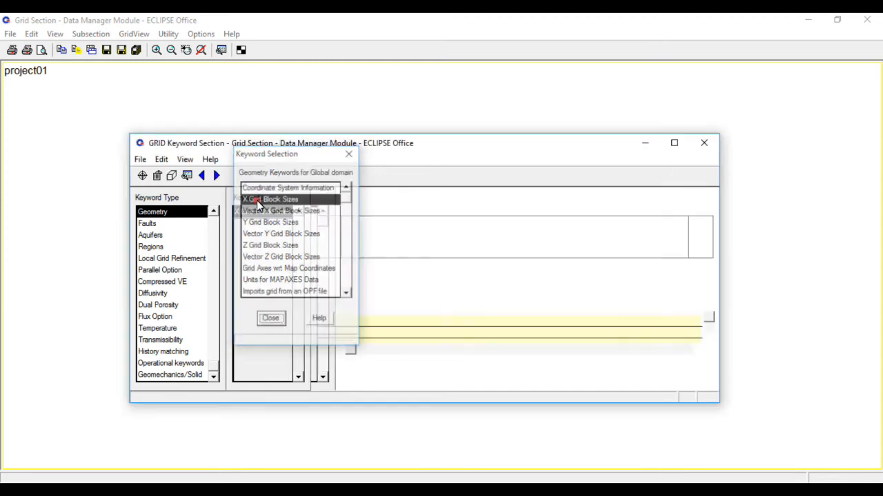
left_click(143, 175)
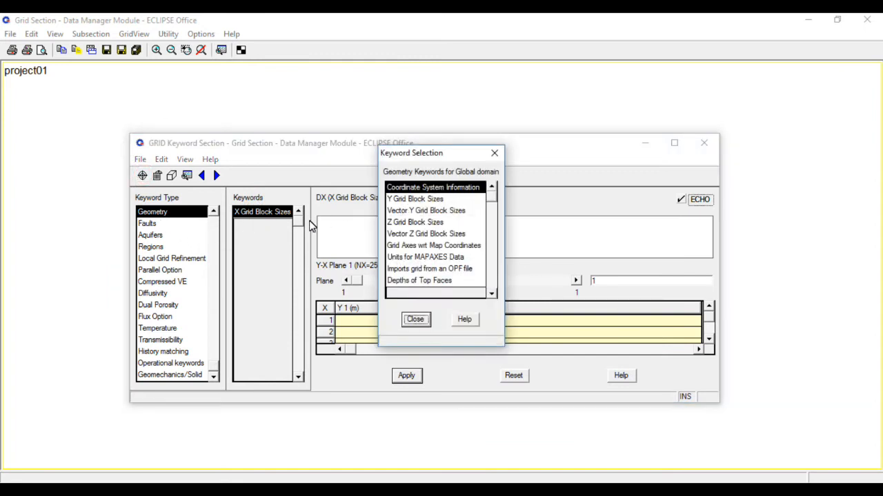
left_click(493, 153)
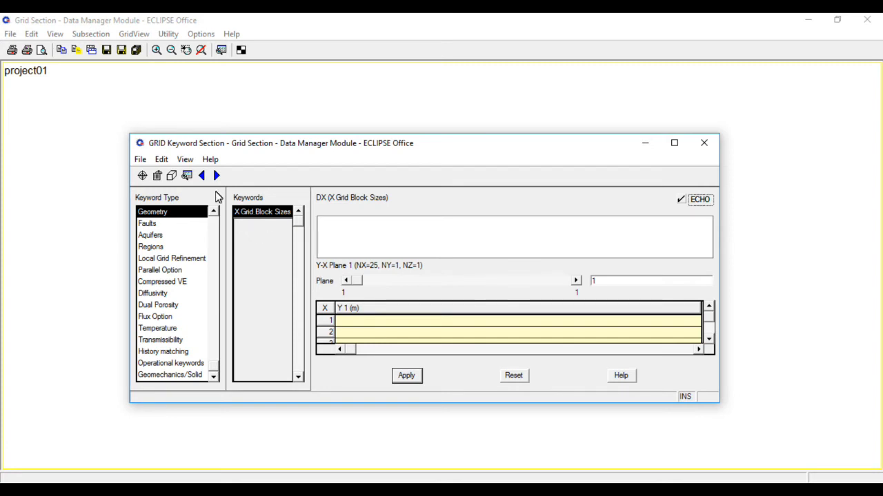
Open the box edit for the X grid block sizes and set its data value to 20 with metres as the unit
left_click(172, 175)
left_click_drag(108, 29, 375, 97)
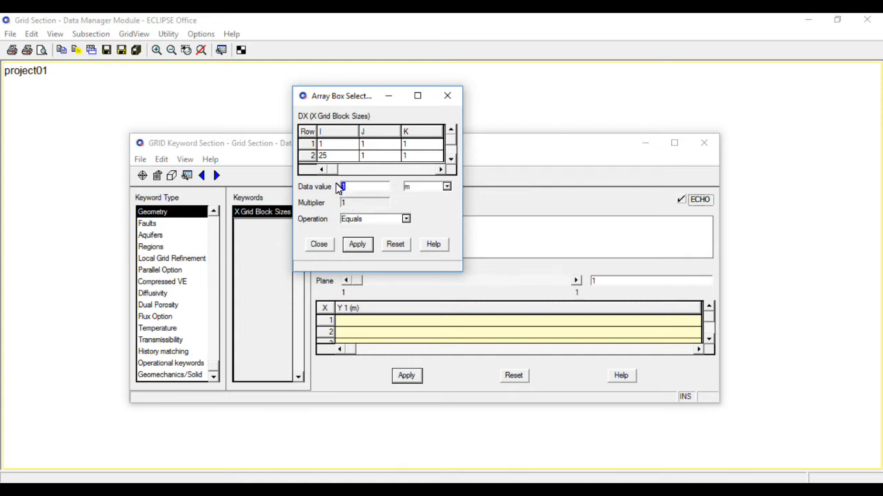
type("20")
left_click(446, 188)
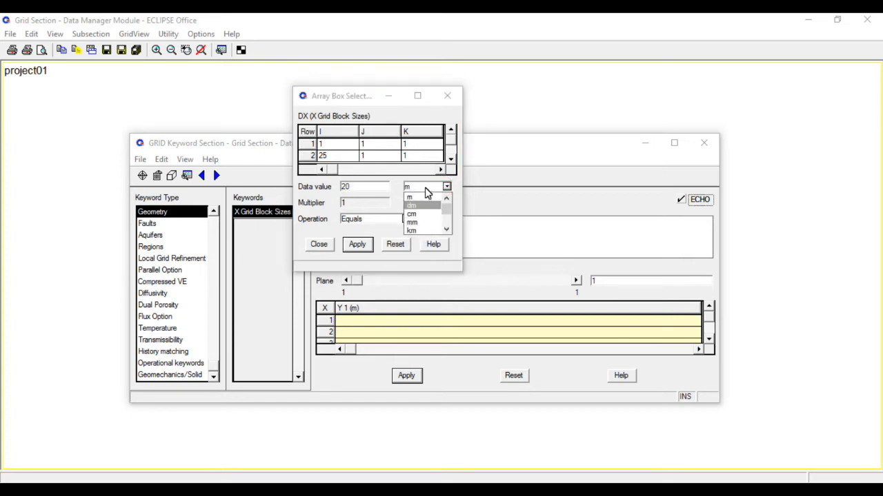
left_click(426, 232)
left_click(447, 187)
left_click_drag(449, 217, 444, 196)
left_click(422, 197)
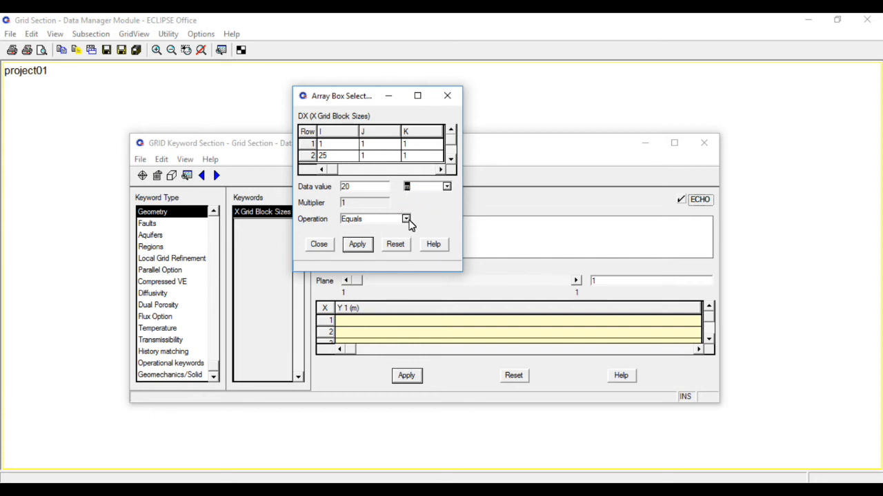
Use the Equals operation for the X grid block sizes, apply the box edit and close it
left_click(405, 220)
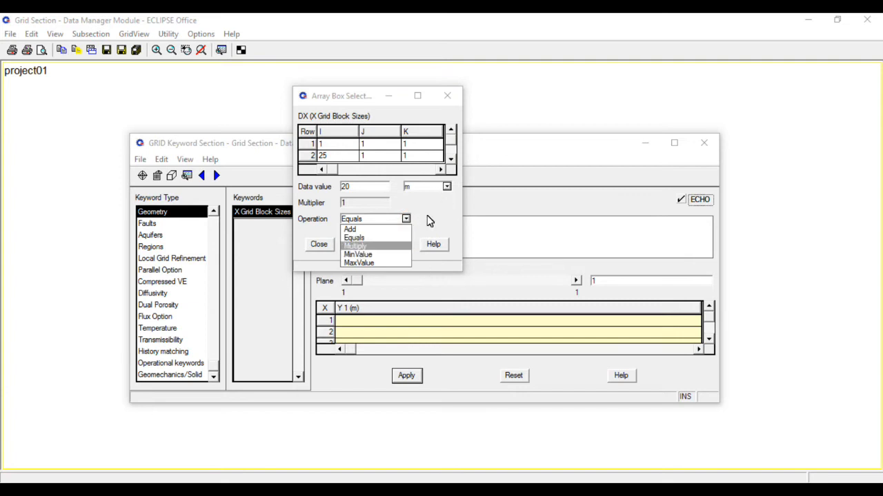
left_click(431, 219)
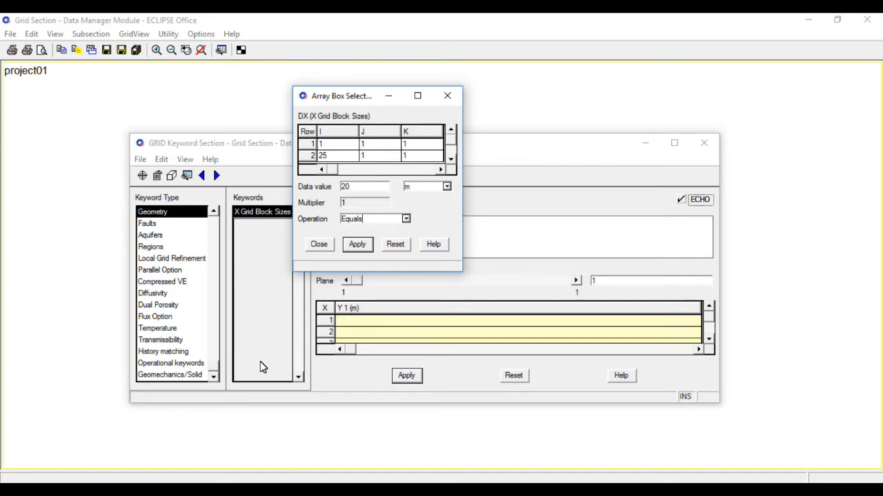
left_click(407, 219)
left_click(388, 238)
left_click(447, 227)
left_click(357, 245)
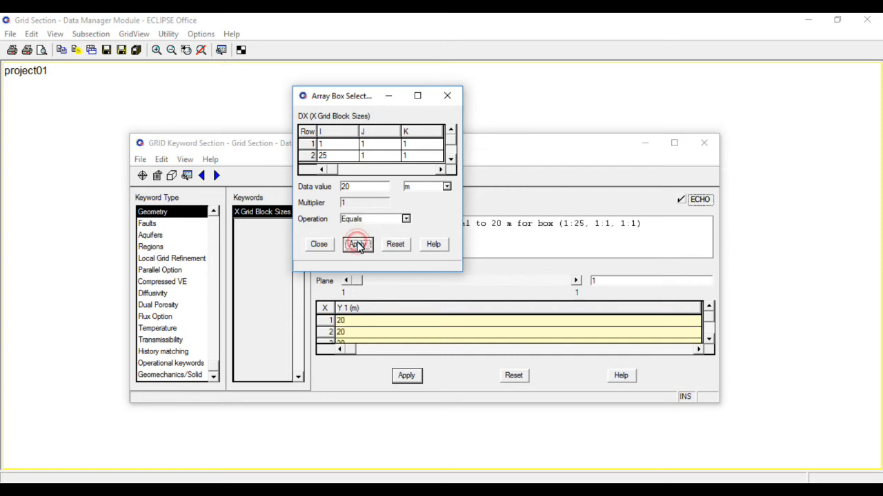
left_click(318, 245)
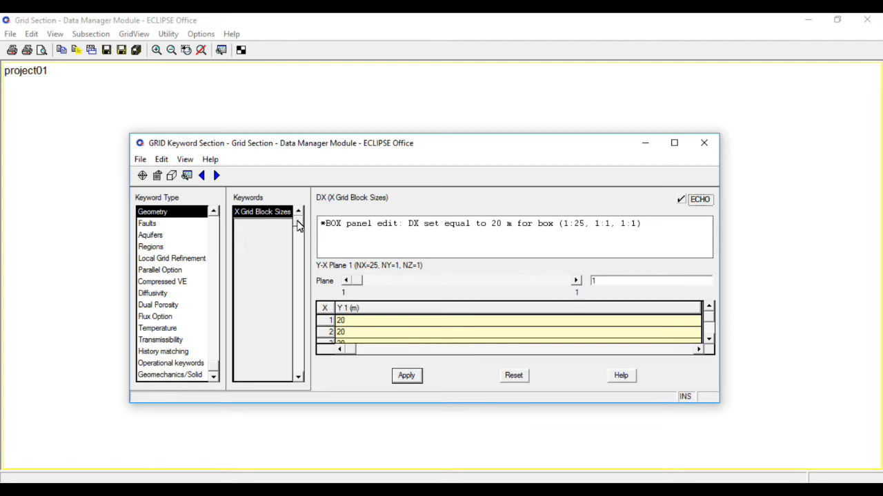
Add the Y Grid Block Sizes keyword and set it to 20 m for all cells through a box edit
left_click(142, 176)
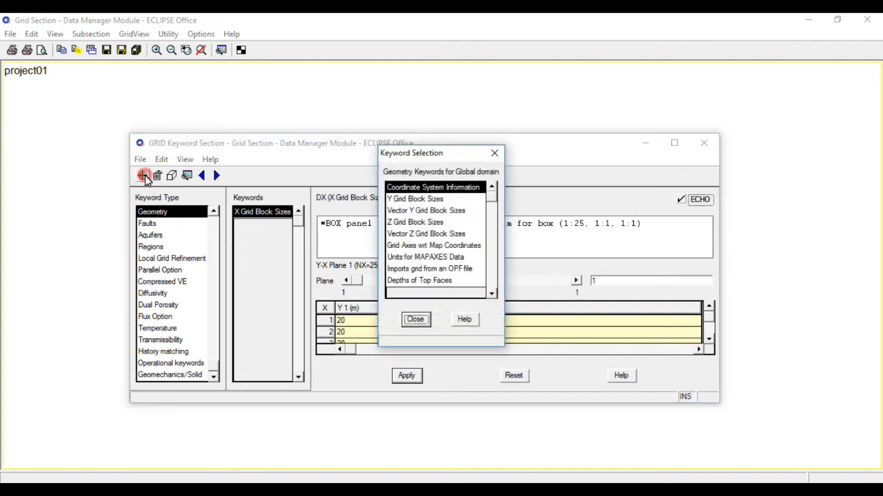
double_click(405, 200)
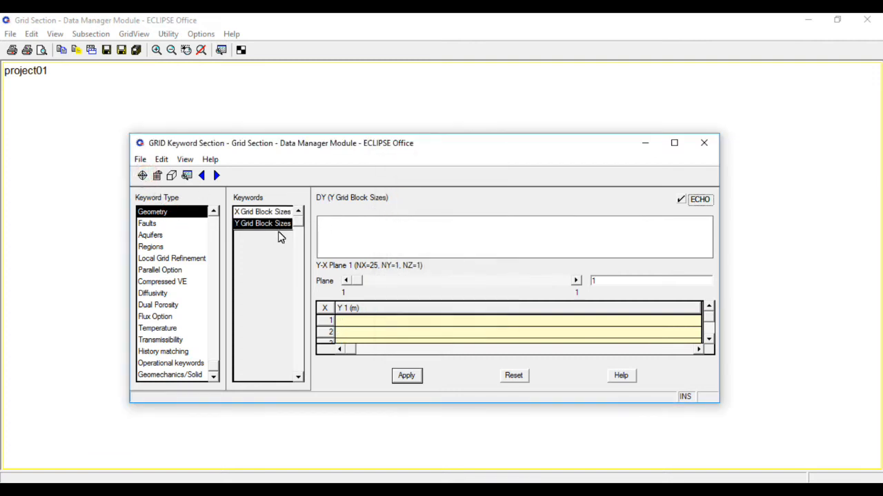
left_click(170, 176)
left_click(121, 34)
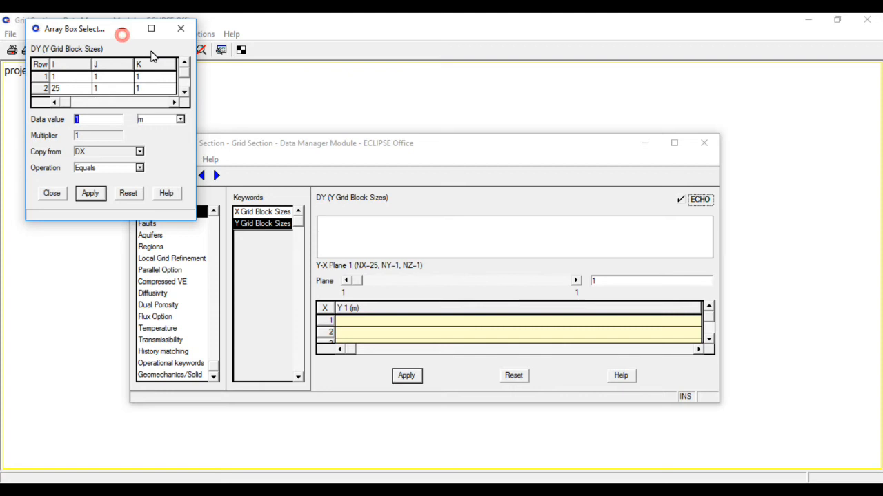
left_click_drag(121, 34, 436, 124)
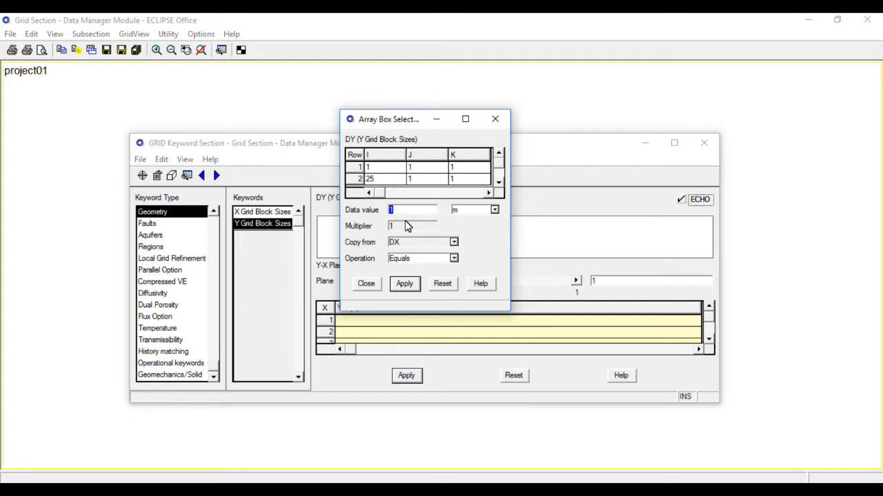
type("20")
left_click(402, 286)
left_click(372, 284)
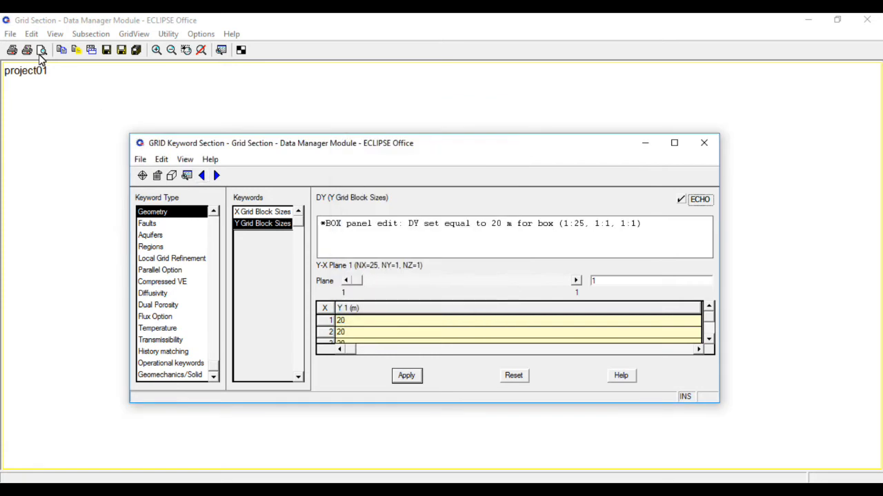
Add the Z Grid Block Sizes keyword and set it to 20 m for all cells through a box edit
left_click(141, 178)
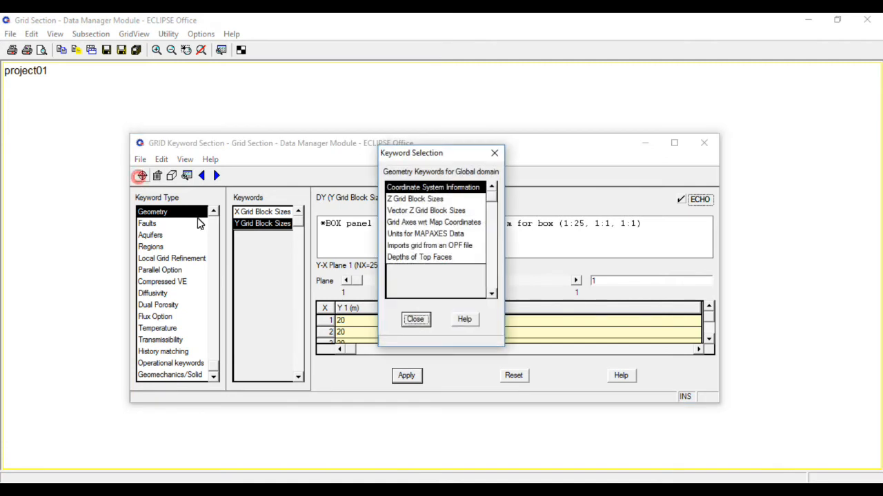
double_click(407, 200)
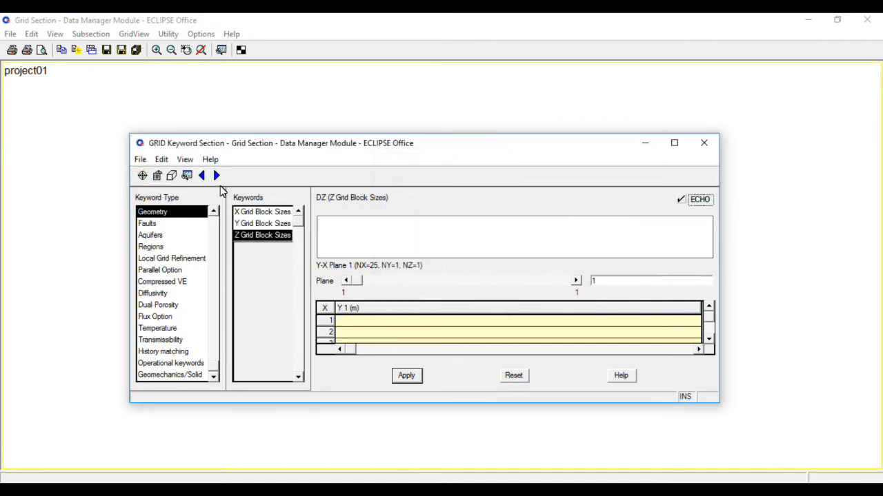
left_click(186, 176)
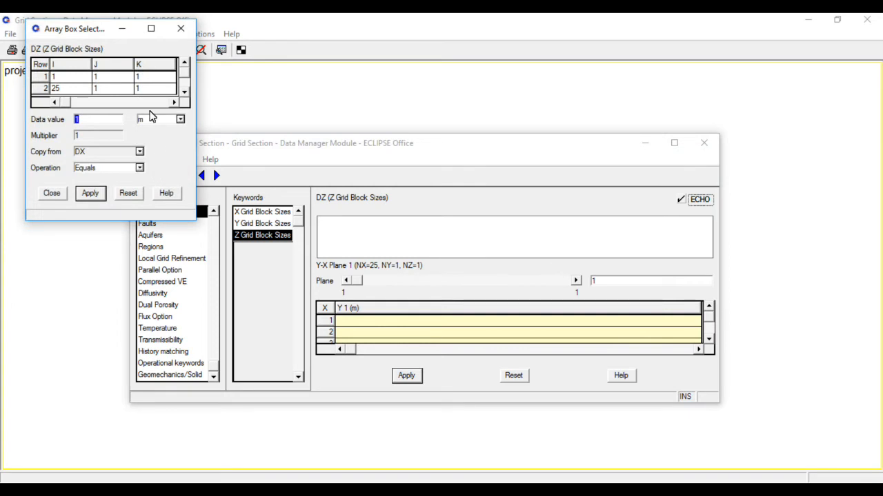
left_click_drag(89, 31, 449, 150)
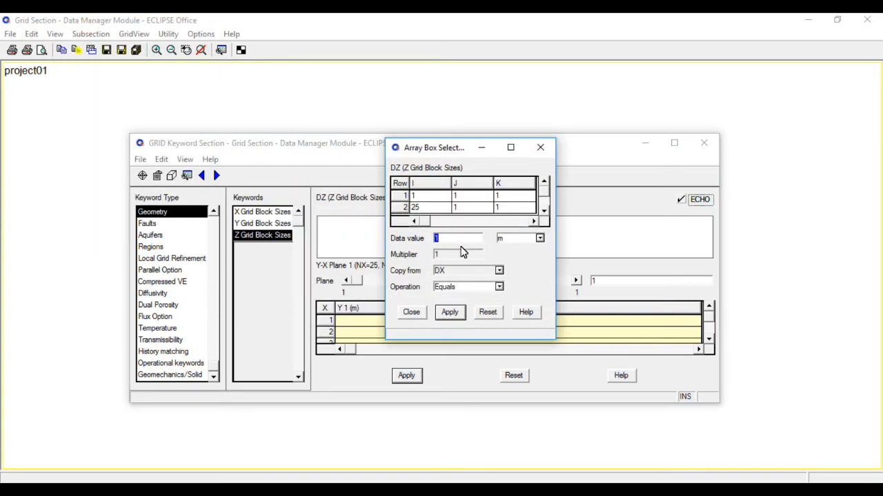
left_click(443, 242)
type("20")
left_click(448, 314)
left_click(412, 312)
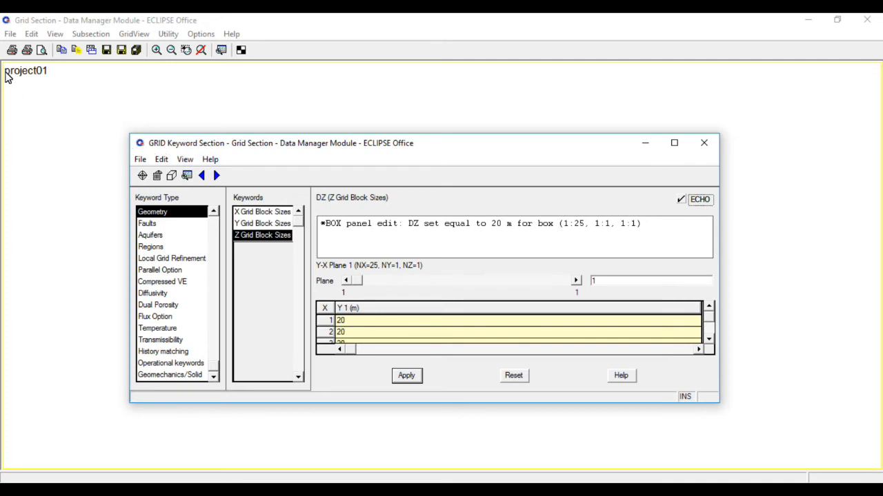
Add the Depths of Top Faces keyword to the Geometry keywords of the Grid section
left_click(143, 177)
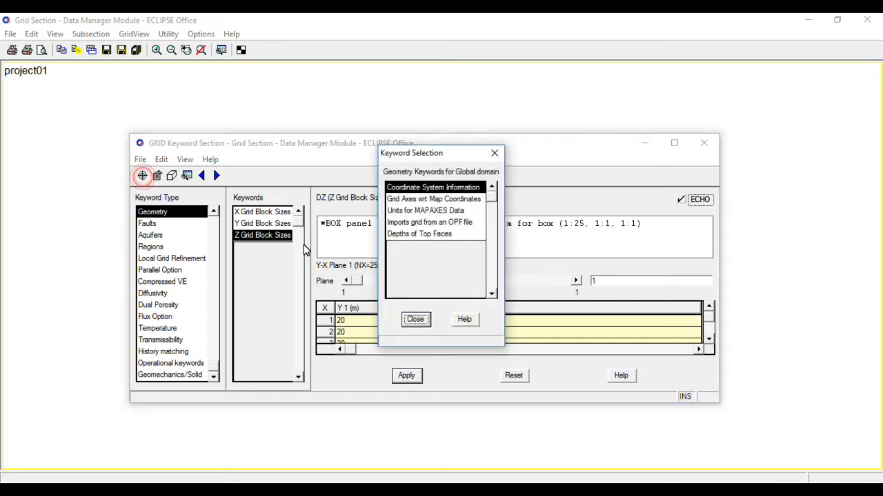
double_click(431, 234)
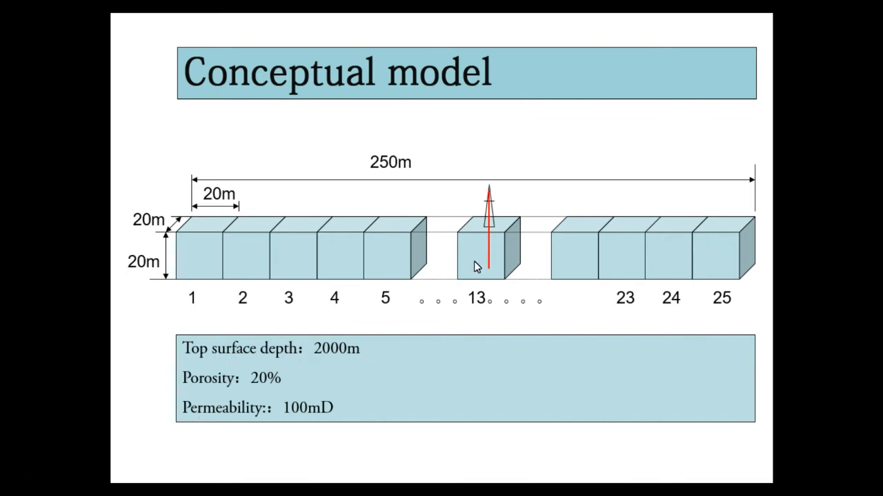
In the PowerPoint slide show, circle the top surface depth line on the Conceptual model slide with the red pen
left_click(171, 306)
right_click(460, 303)
mouse_move(501, 236)
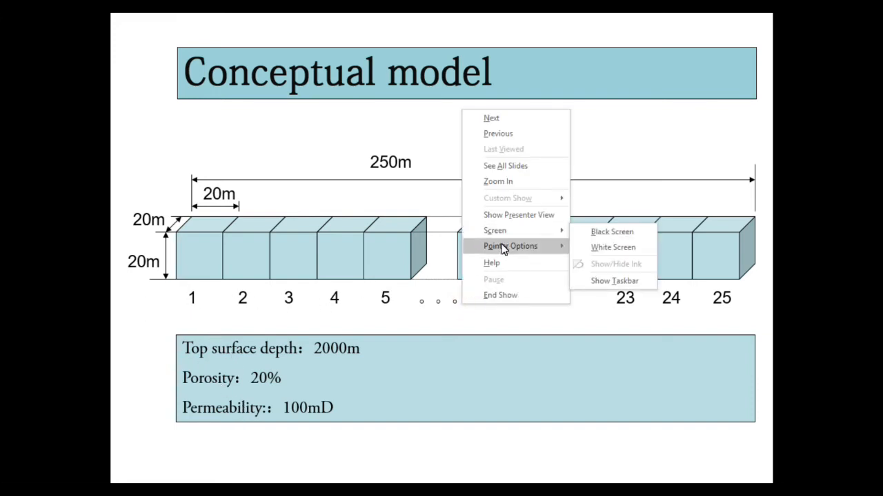
left_click(599, 265)
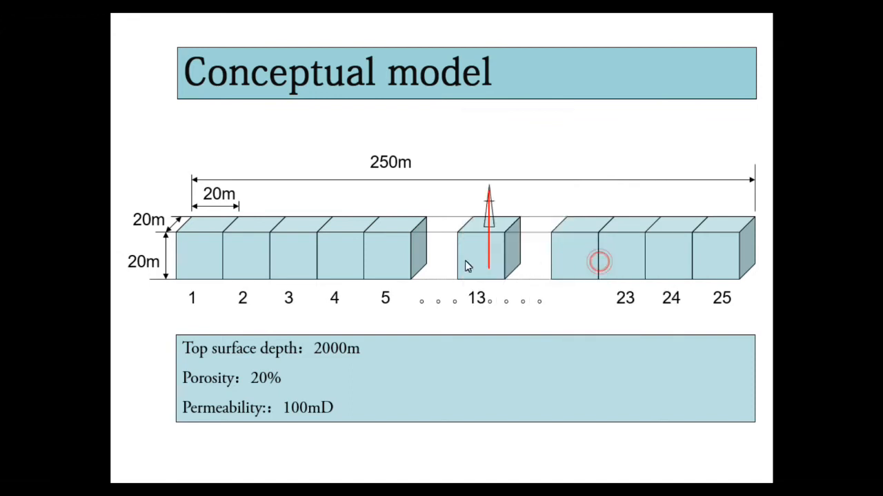
mouse_move(181, 334)
left_mouse_down()
mouse_move(174, 338)
mouse_move(232, 365)
mouse_move(357, 366)
mouse_move(369, 330)
mouse_move(198, 322)
mouse_move(171, 332)
left_mouse_up()
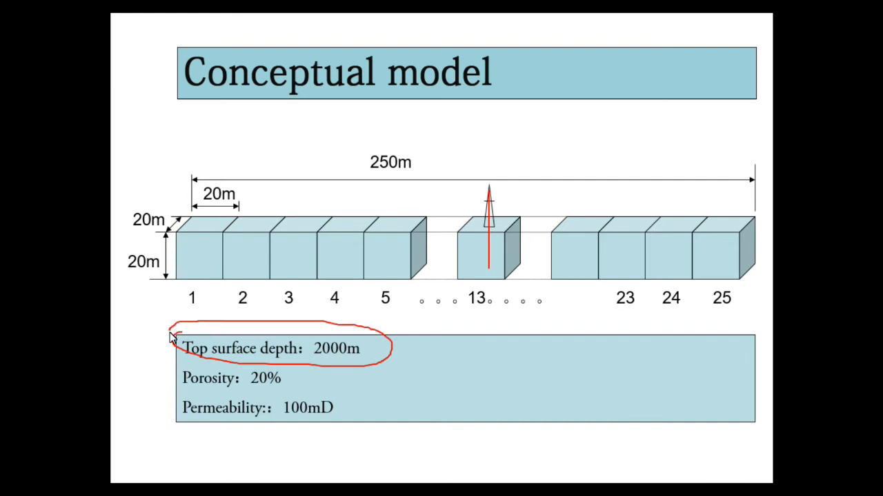
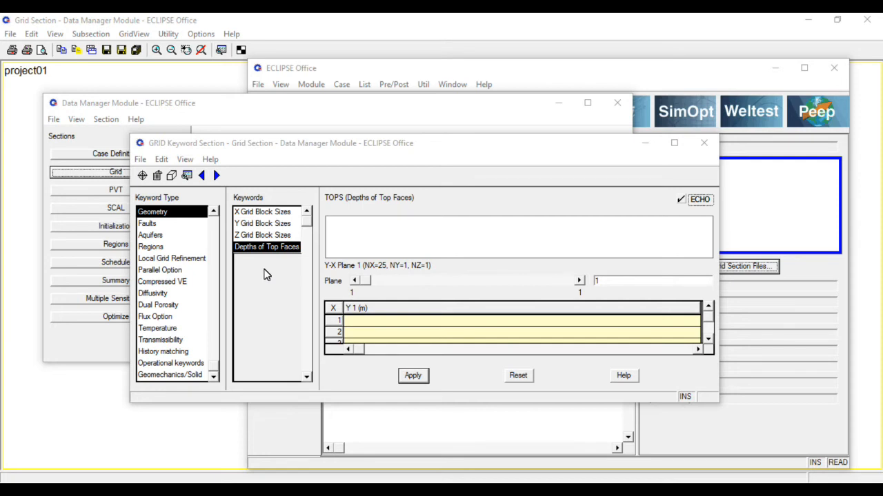
Set the depths of top faces to 2000 m for all cells through a box edit and apply the keyword
left_click(171, 176)
left_click_drag(86, 28, 429, 88)
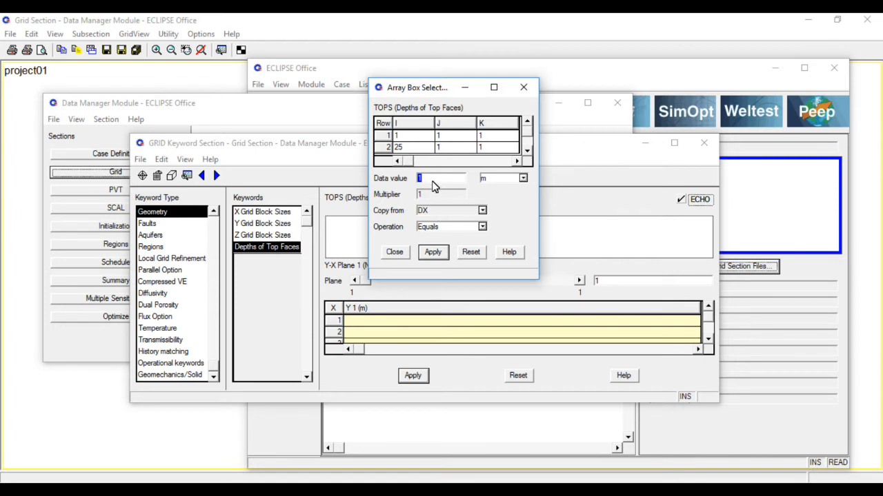
type("2000")
left_click(436, 253)
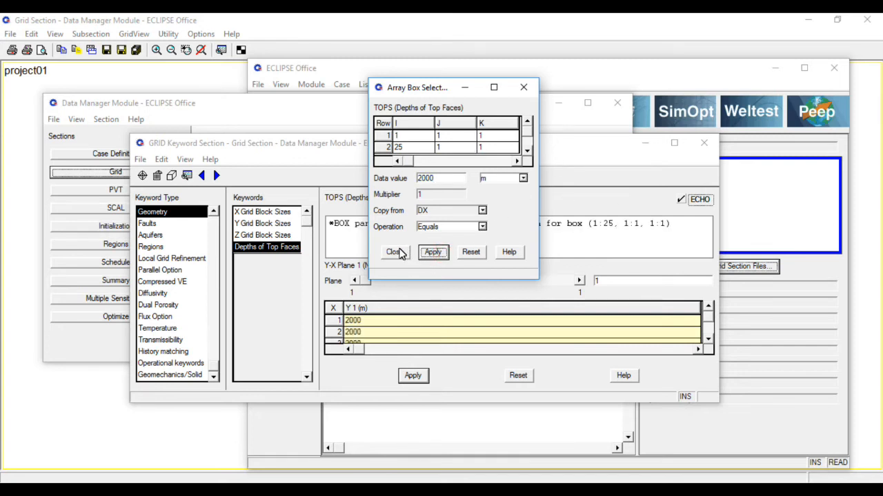
left_click(394, 252)
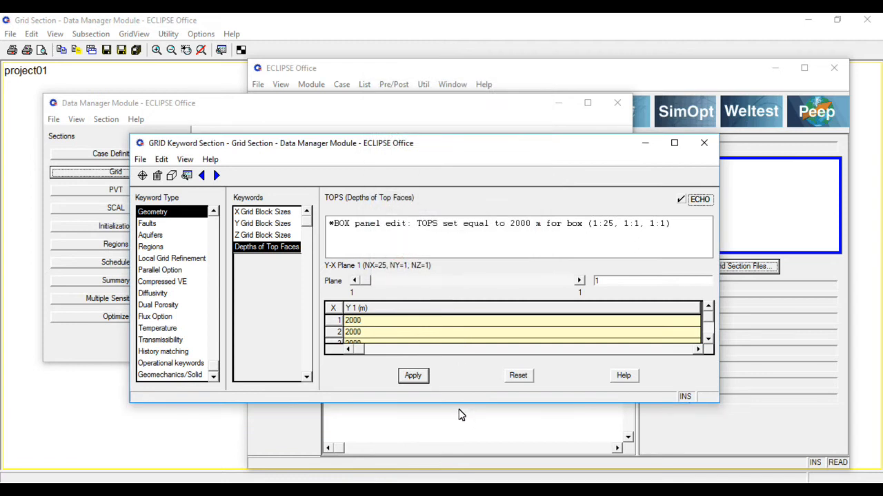
left_click(416, 376)
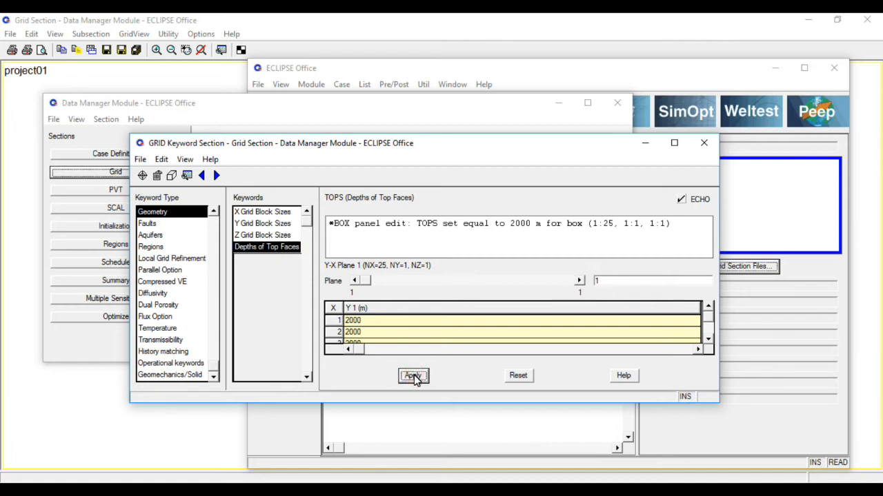
left_click(415, 377)
left_click(413, 379)
Switch the Grid section's keyword type from Geometry to Properties
left_click(214, 211)
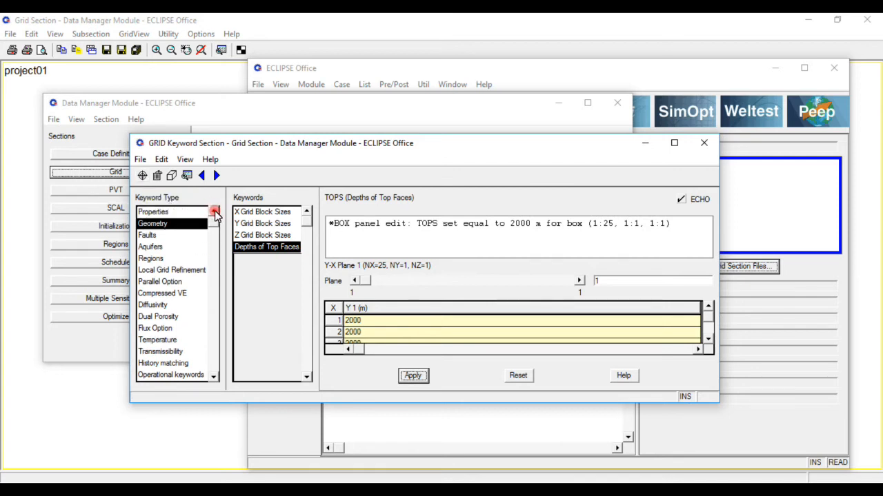
left_click(169, 215)
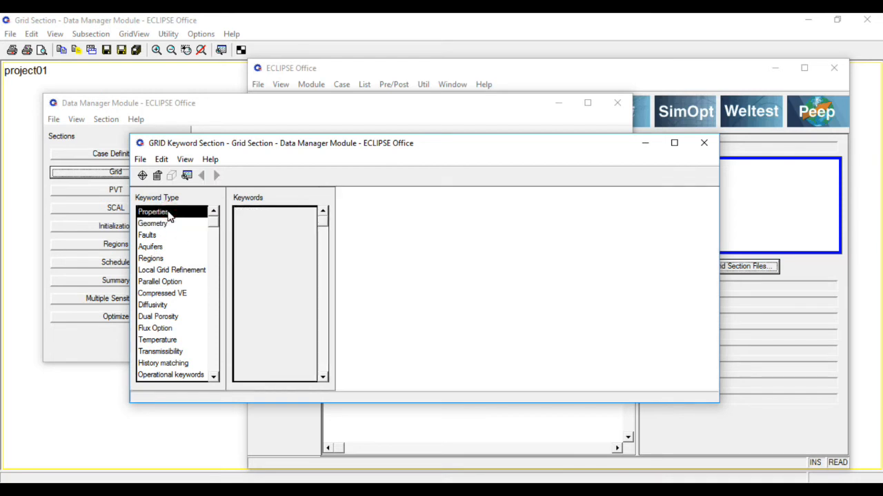
left_click(169, 228)
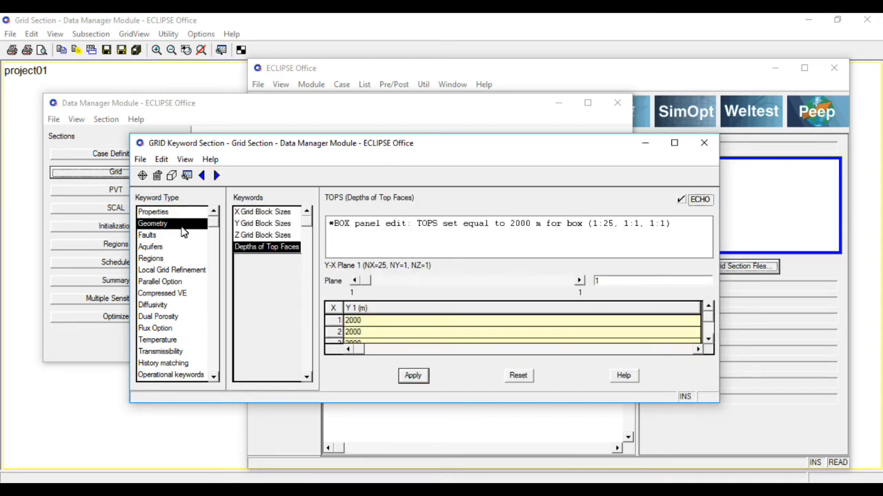
left_click(158, 214)
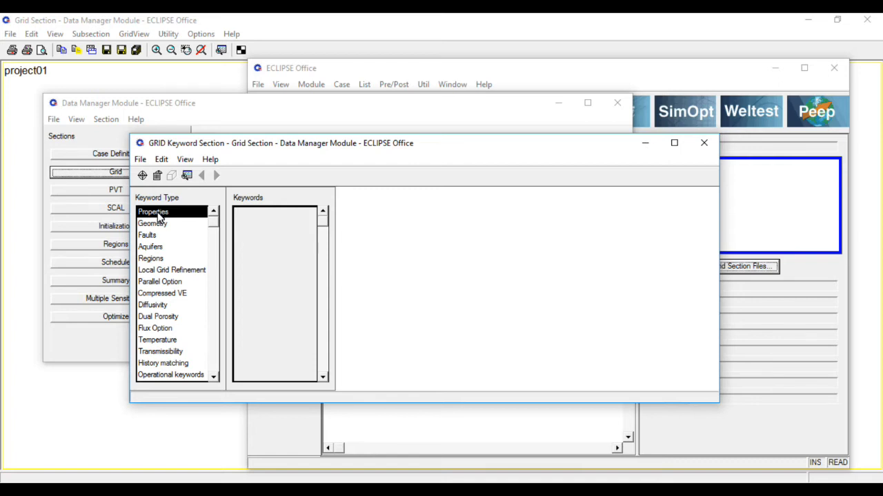
left_click(142, 176)
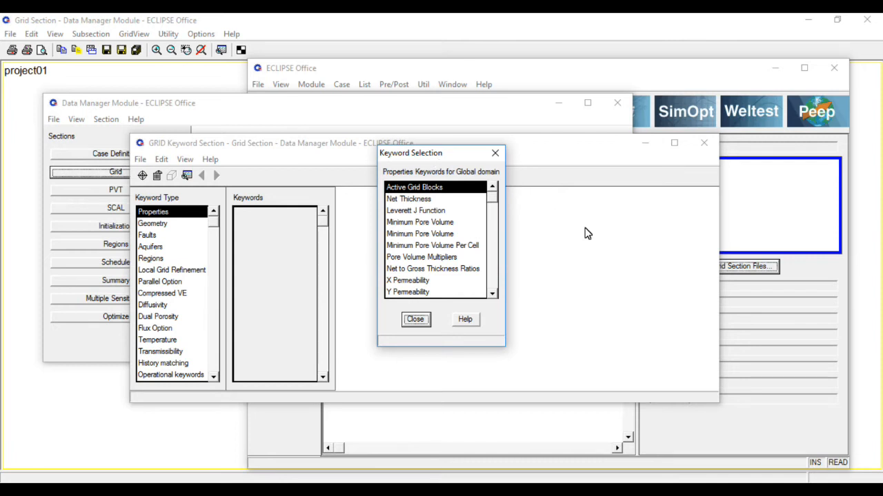
double_click(417, 199)
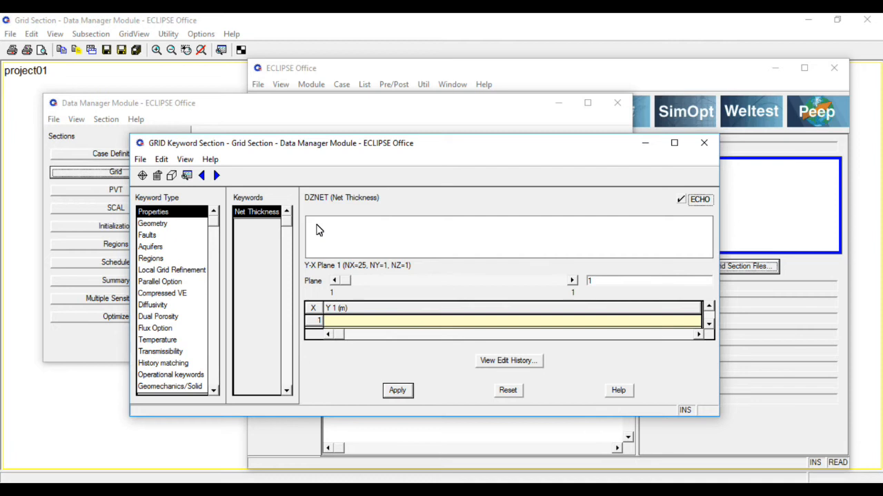
left_click(157, 176)
Add the Net to Gross Thickness Ratios keyword and set it to 0.8 for all cells through a box edit
left_click(142, 176)
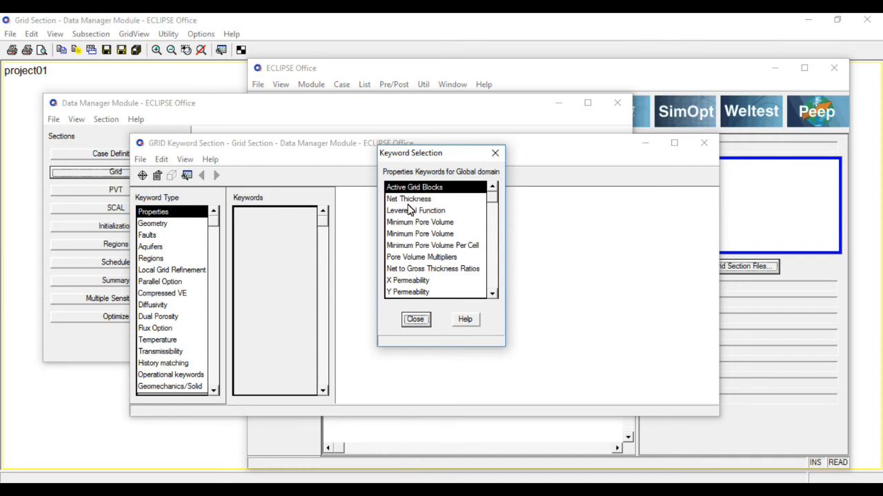
double_click(410, 268)
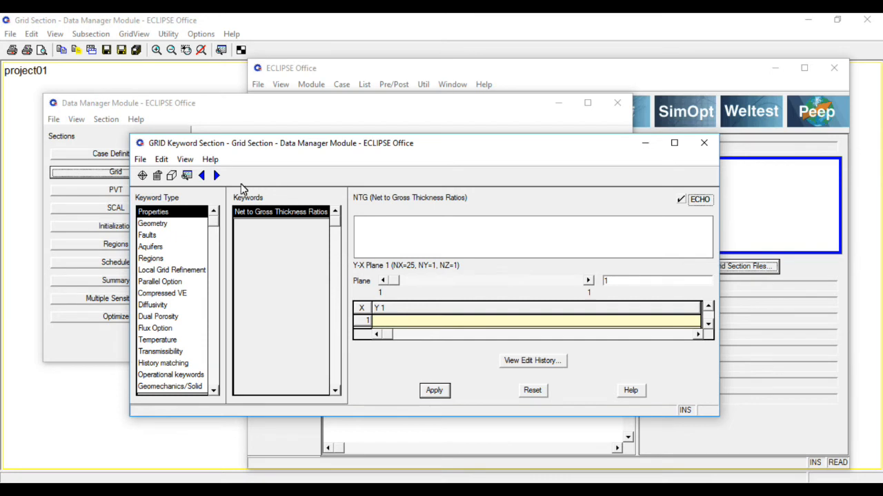
left_click(171, 176)
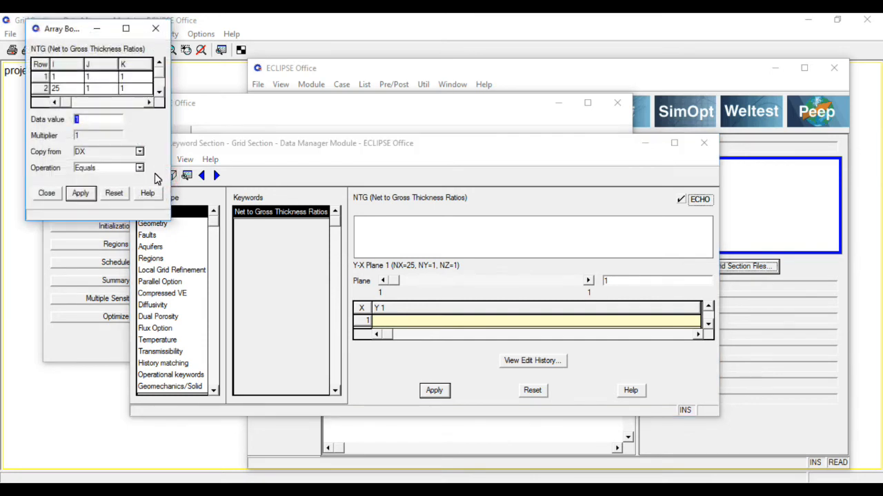
left_click_drag(50, 36, 395, 99)
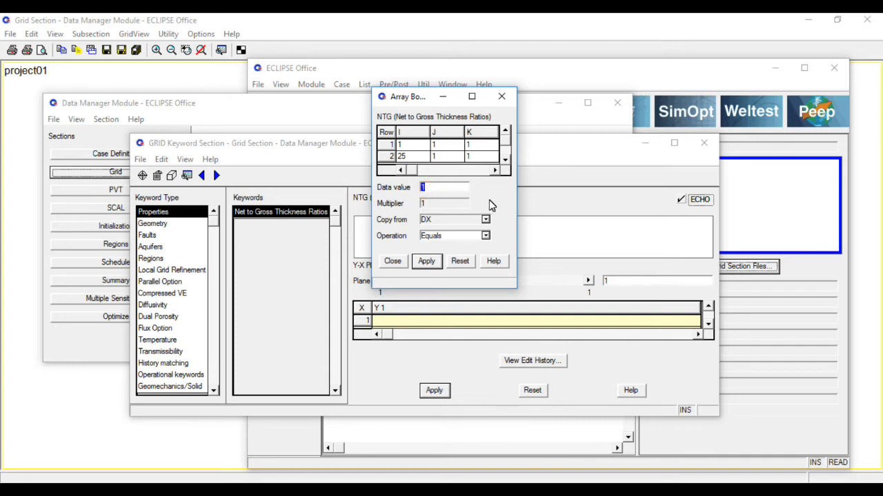
type("0.8")
left_click(429, 263)
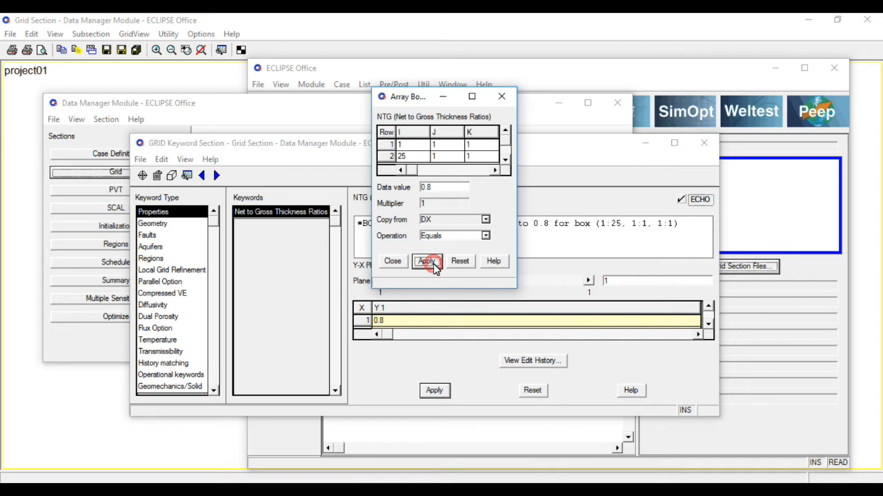
left_click(393, 262)
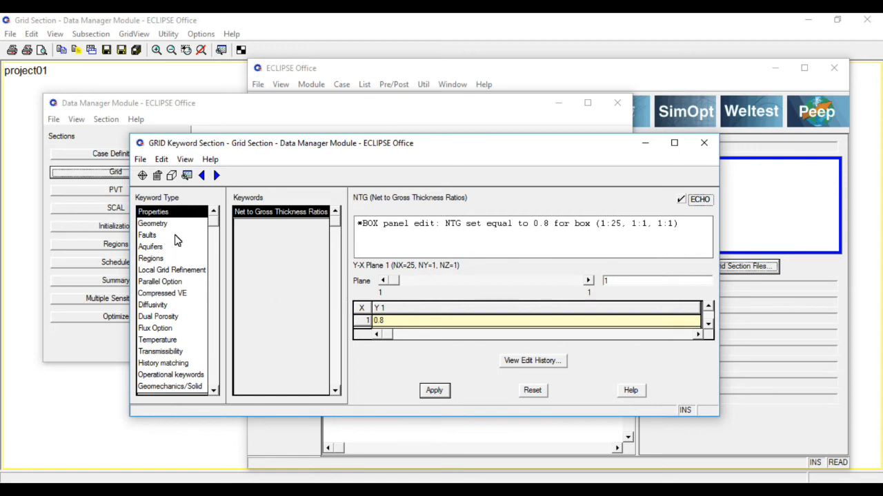
Add the X Permeability keyword and set it to 100 mD for all cells through a box edit
left_click(143, 175)
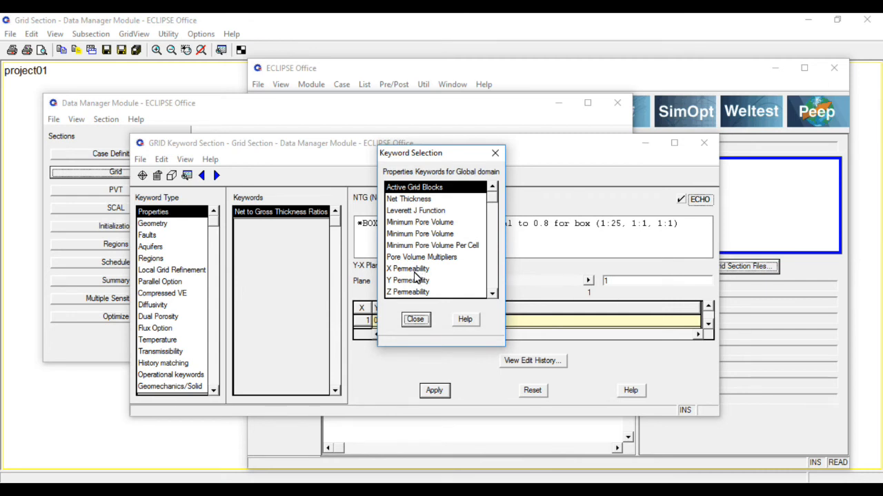
double_click(414, 270)
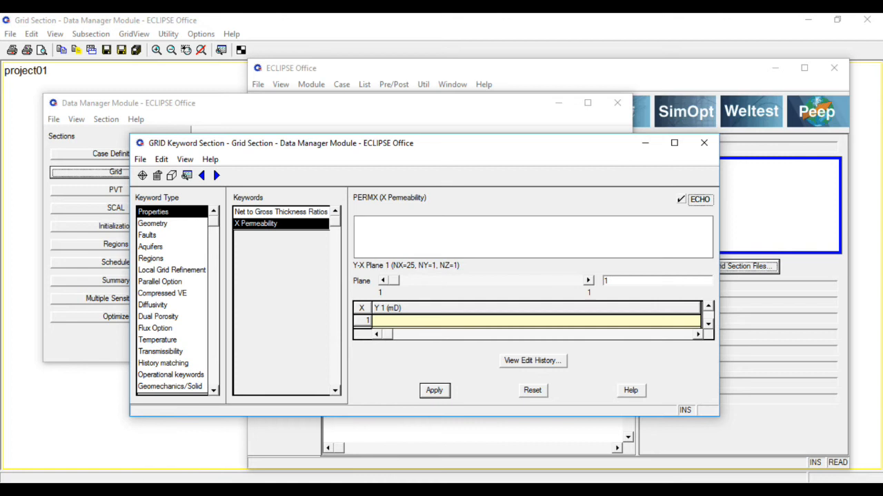
mouse_move(644, 445)
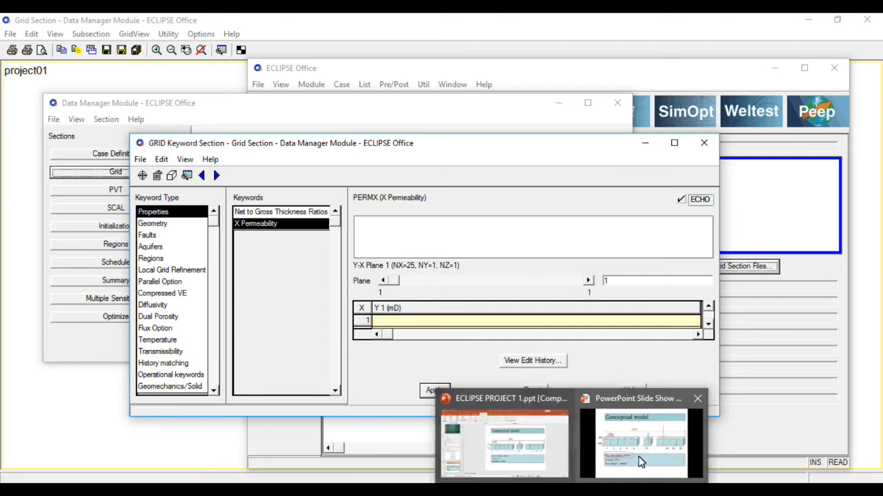
left_click(640, 462)
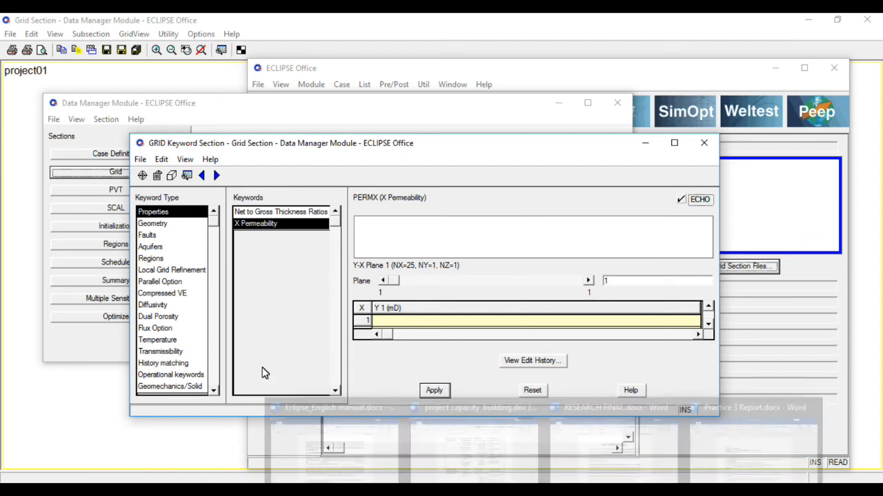
left_click(172, 176)
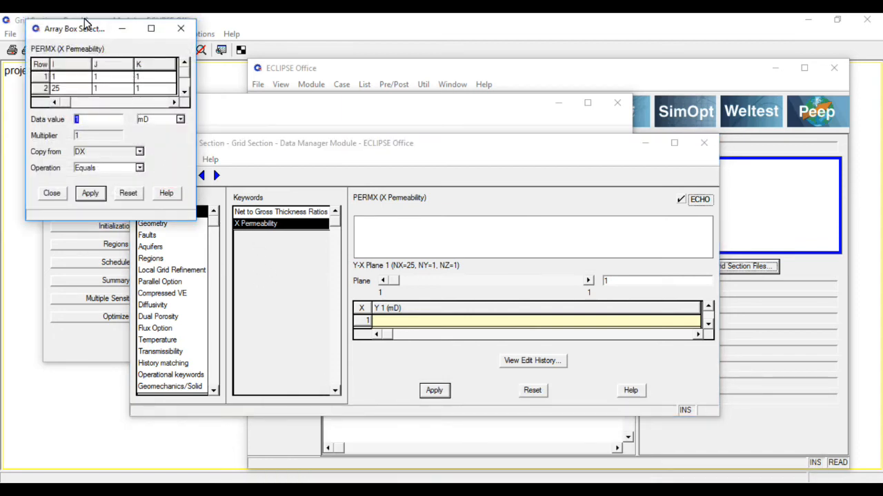
left_click_drag(84, 30, 210, 65)
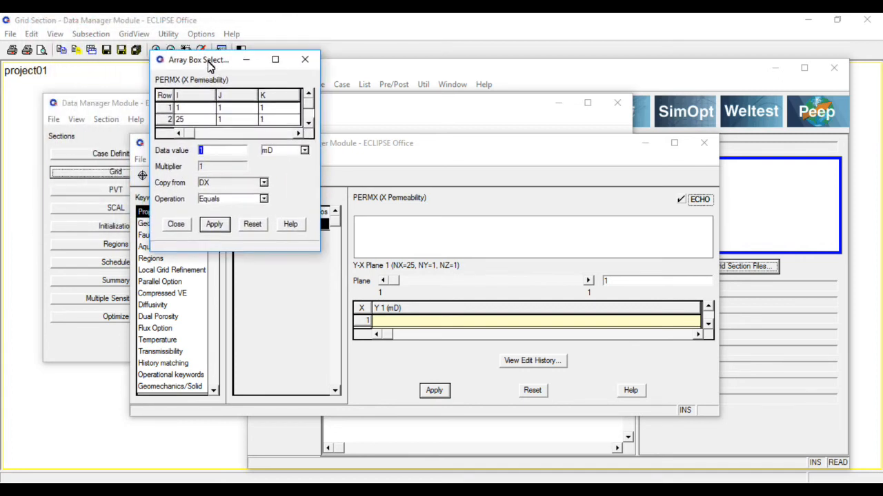
left_click(210, 153)
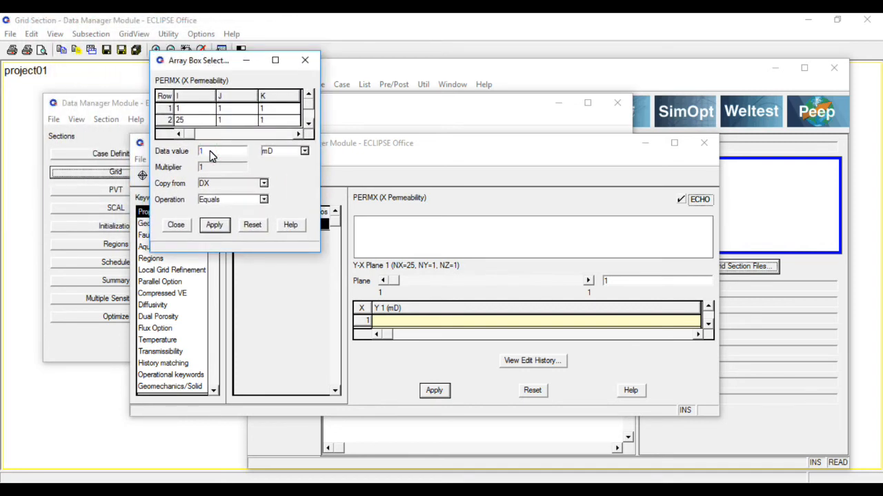
type("00")
left_click(215, 226)
left_click(179, 227)
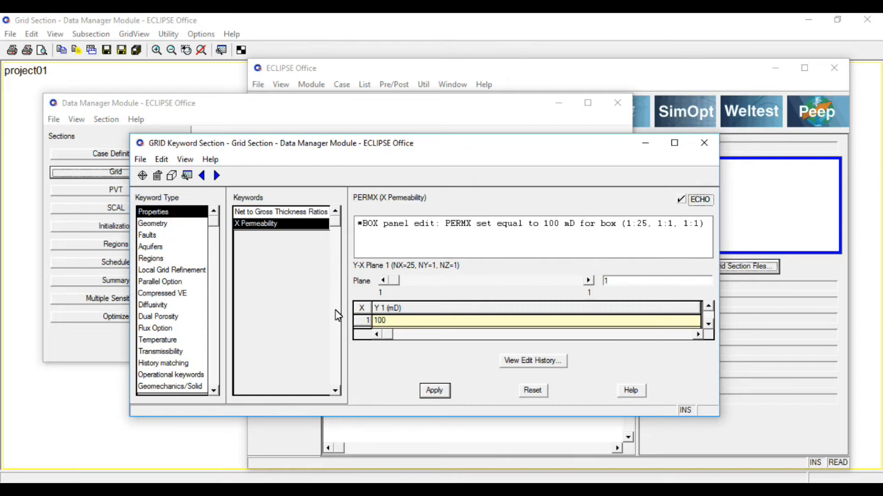
Add the Y Permeability keyword and set it to 100 mD for all cells through a box edit
left_click(155, 210)
left_click(142, 176)
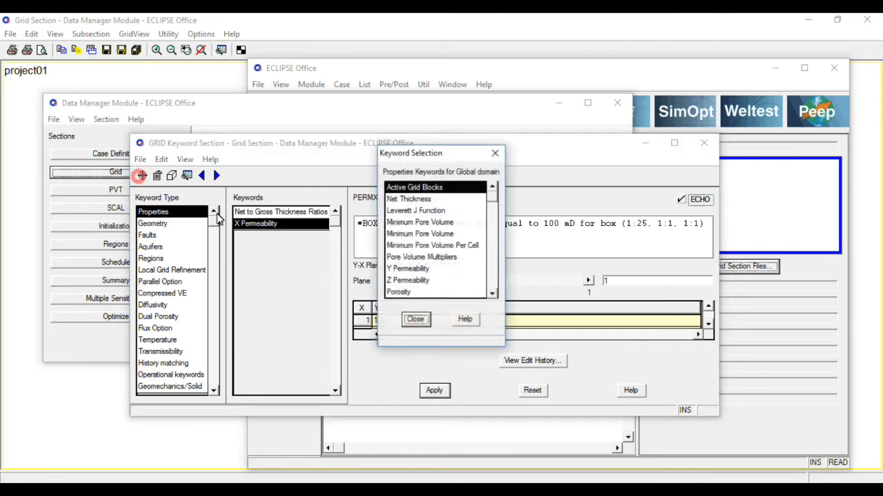
double_click(406, 269)
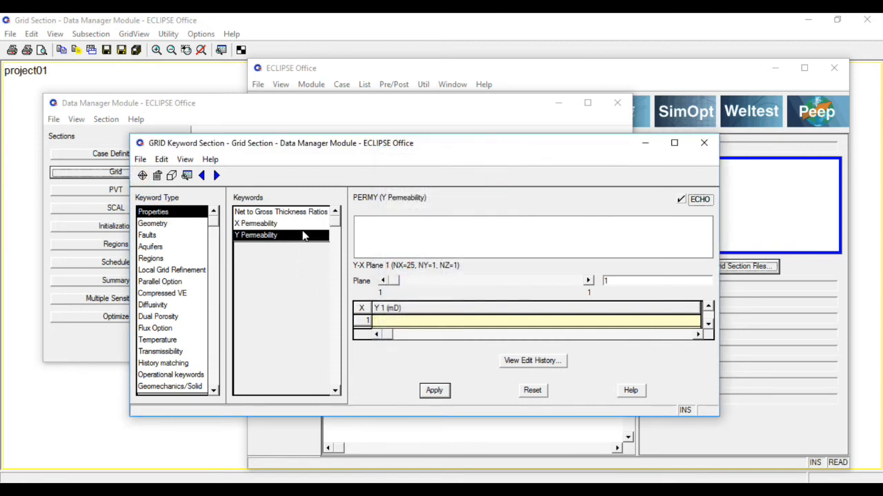
left_click(175, 175)
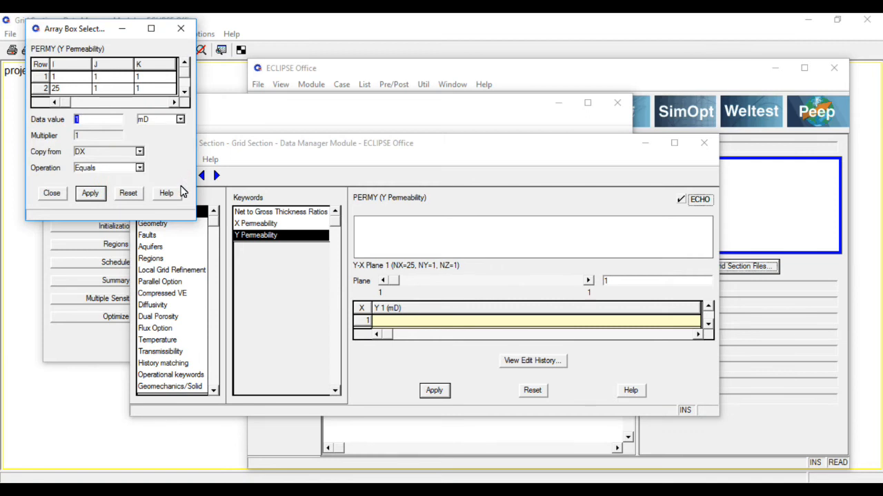
left_click(87, 122)
type("00")
left_click(91, 194)
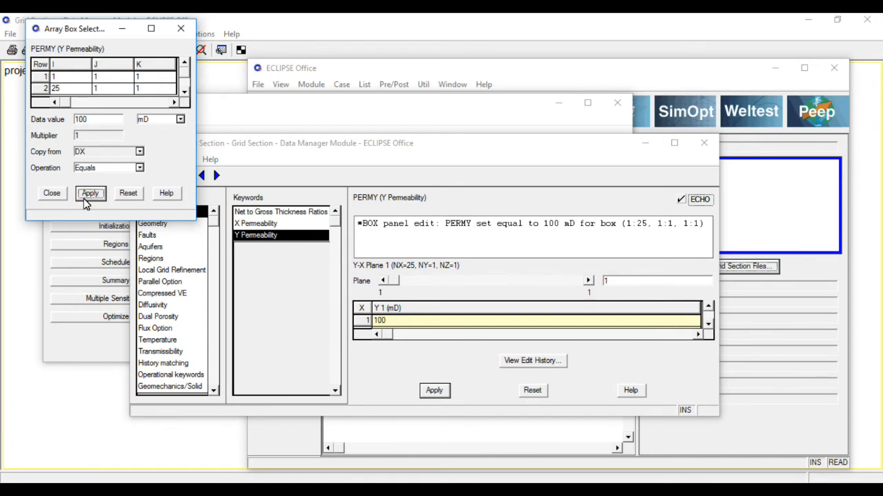
left_click(54, 195)
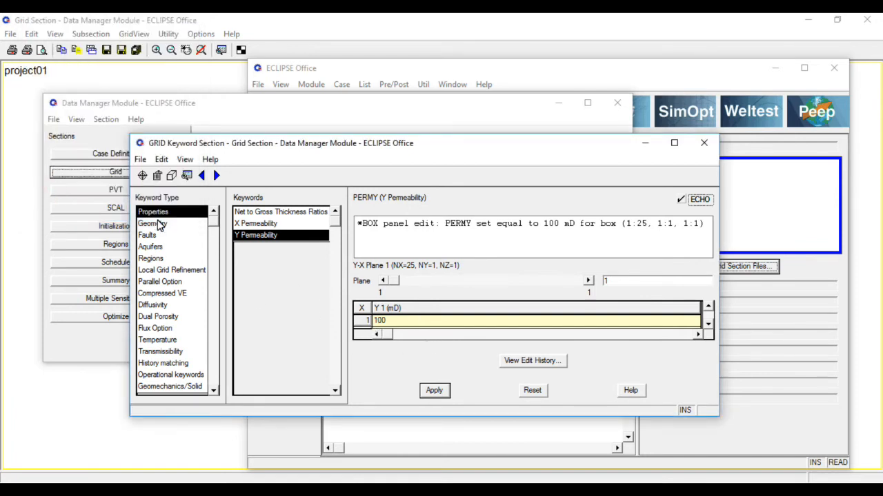
Add the Z Permeability keyword to the grid Properties keywords
left_click(142, 176)
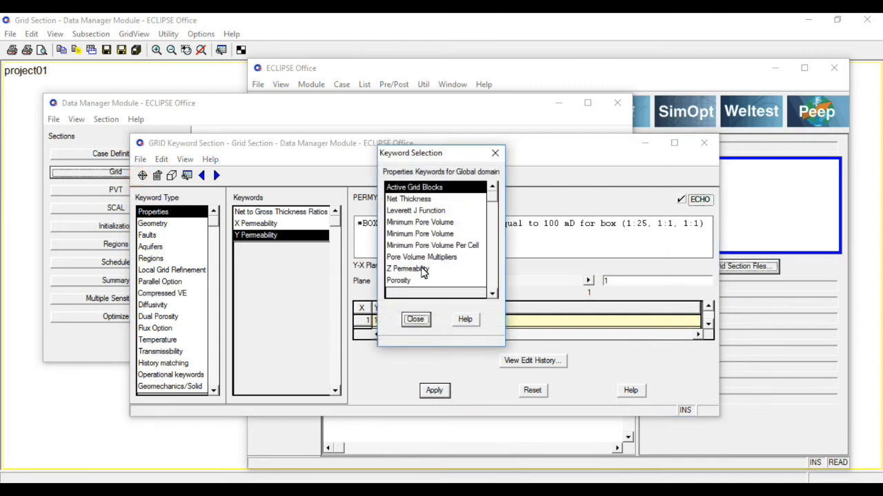
double_click(421, 265)
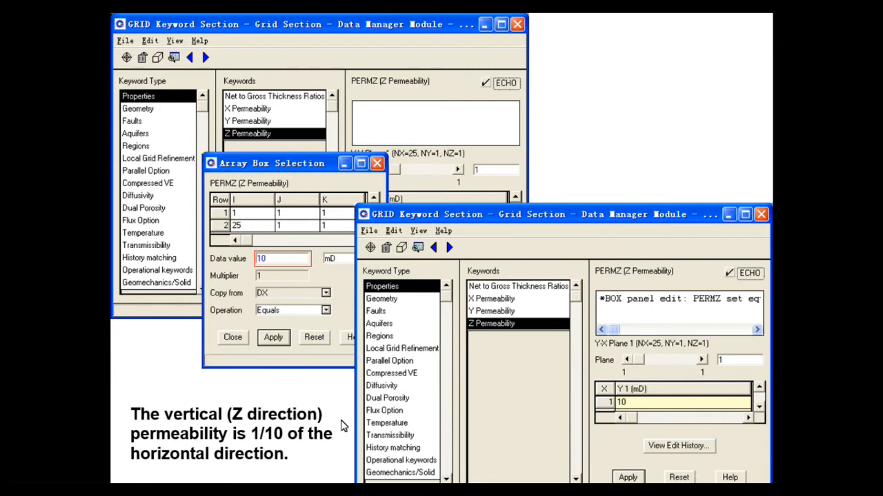
mouse_move(340, 414)
left_mouse_down()
mouse_move(244, 356)
mouse_move(131, 371)
mouse_move(111, 459)
mouse_move(260, 479)
mouse_move(370, 399)
mouse_move(231, 360)
mouse_move(118, 422)
mouse_move(119, 447)
mouse_move(225, 483)
left_mouse_up()
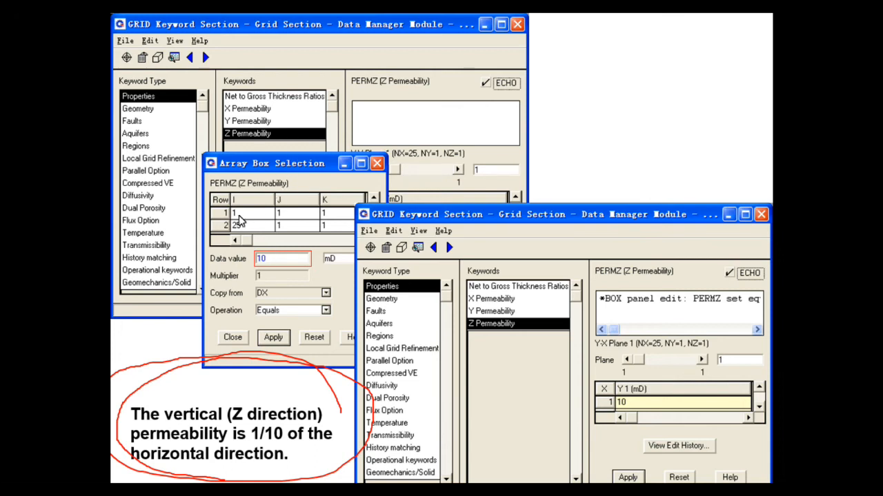
left_click_drag(223, 116, 312, 123)
mouse_move(224, 108)
left_mouse_down()
mouse_move(294, 122)
mouse_move(302, 113)
mouse_move(319, 124)
mouse_move(317, 115)
left_mouse_up()
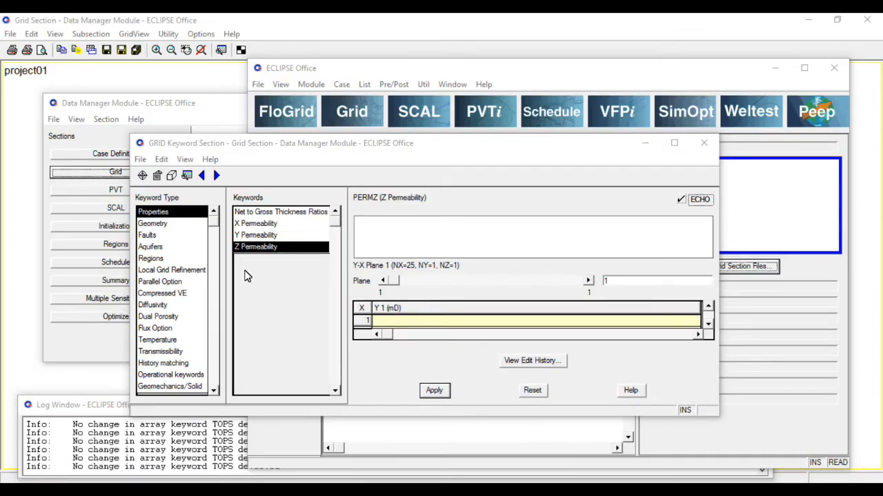
Set the Z Permeability to 10 mD for all cells through a box edit
left_click(171, 176)
left_click_drag(81, 30, 475, 89)
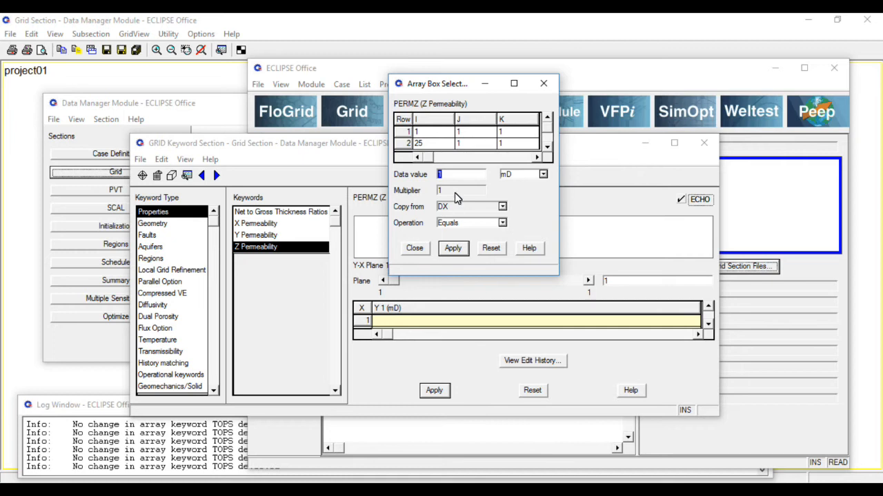
left_click_drag(450, 174, 424, 172)
type("10")
left_click(450, 249)
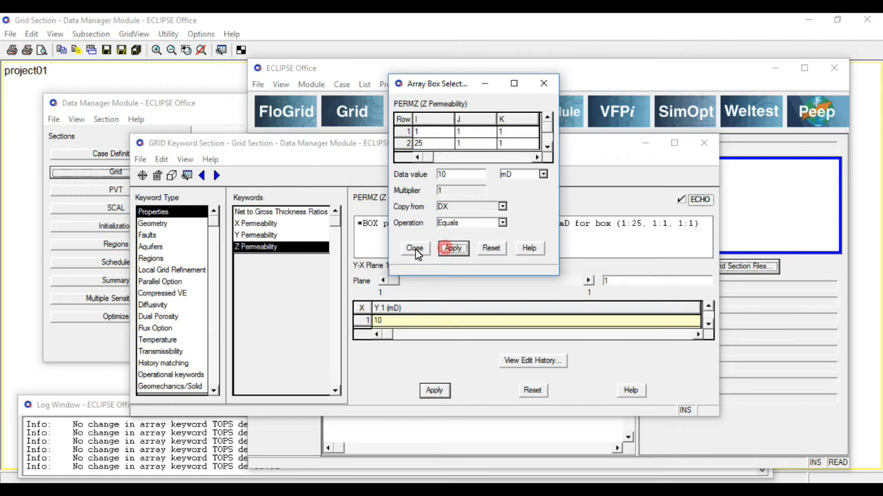
left_click(415, 248)
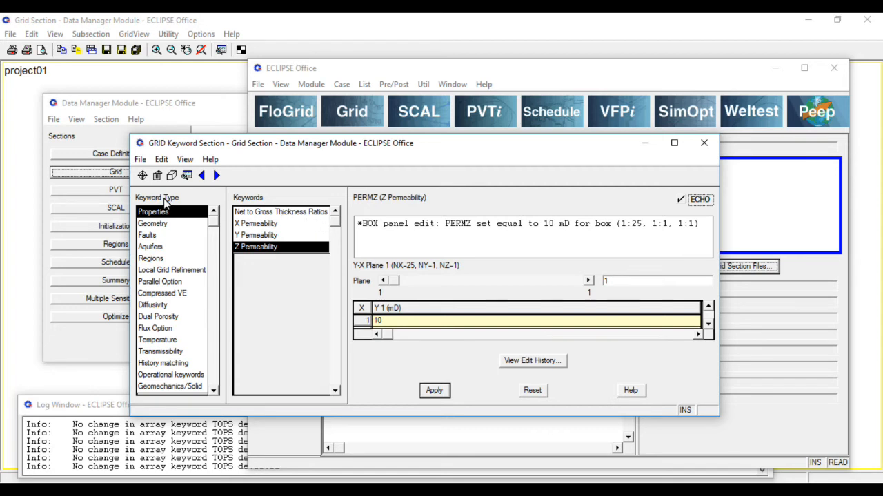
Try to add the Porosity keyword to the grid Properties keywords
left_click(142, 175)
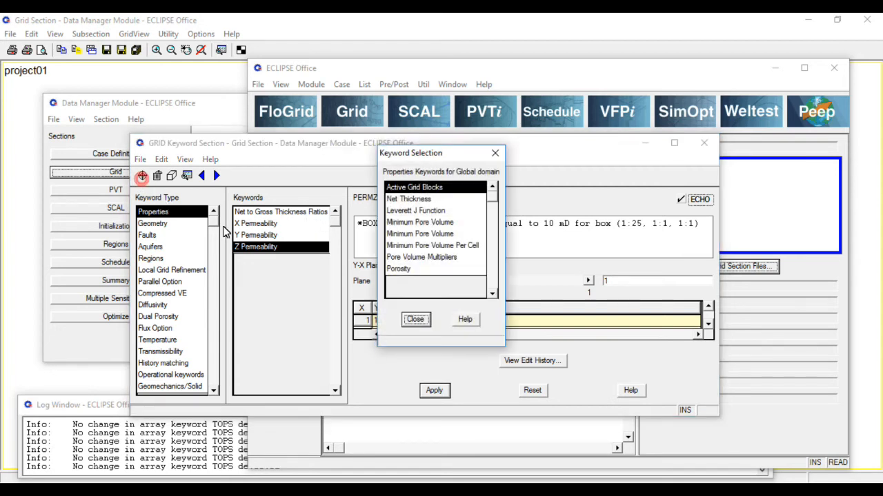
double_click(404, 269)
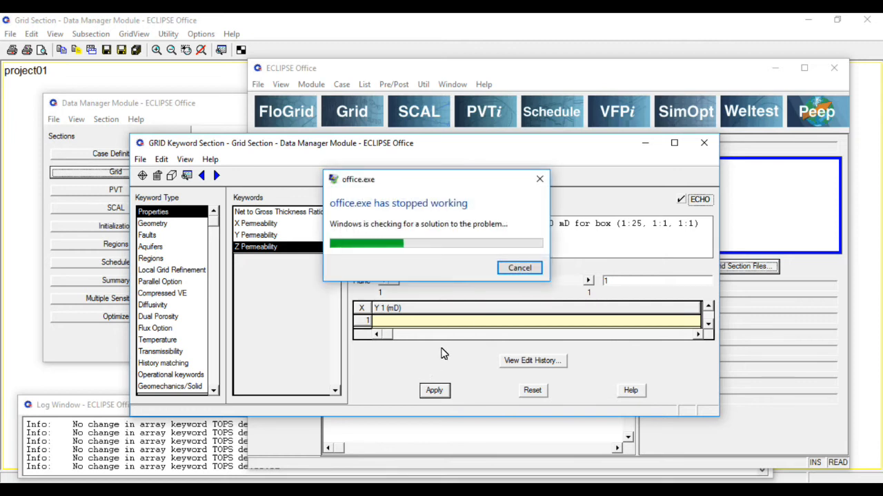
left_click(517, 270)
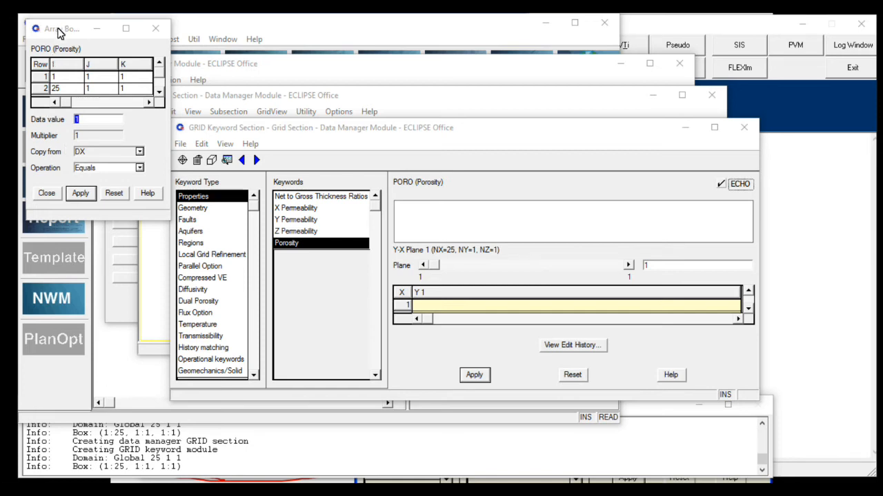
Set the Porosity to 0.2 for all cells through a box edit and apply the keyword
left_click_drag(64, 27, 229, 82)
type("0")
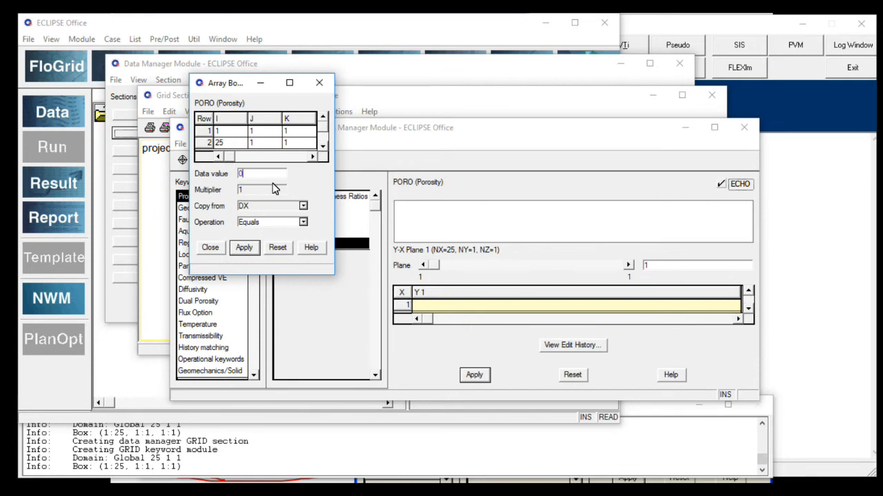
type(".2")
left_click(243, 248)
left_click(211, 248)
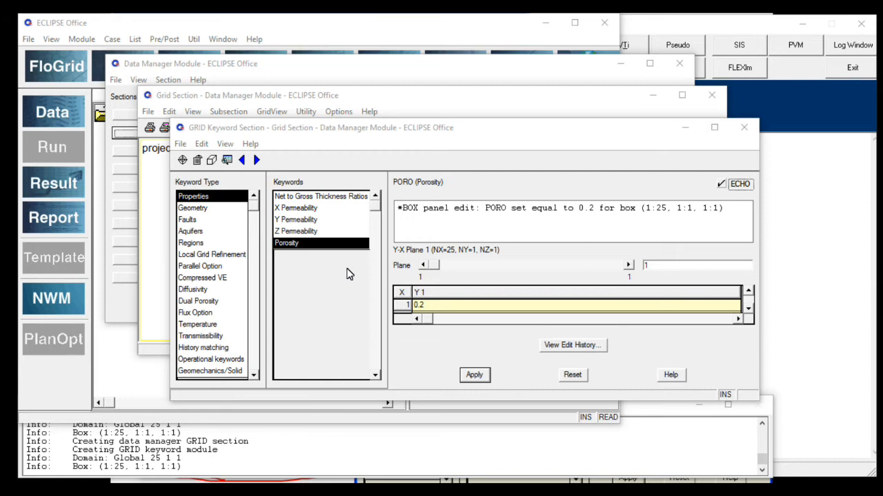
left_click(474, 378)
left_click(474, 378)
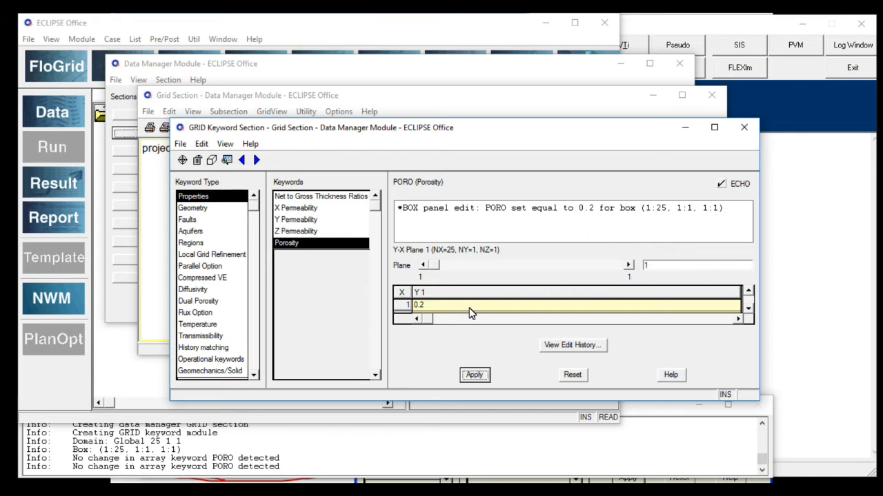
left_click(748, 309)
left_click(748, 309)
Switch the keyword type to Operational keywords and add the Output INIT File keyword
left_click(254, 376)
left_click(234, 360)
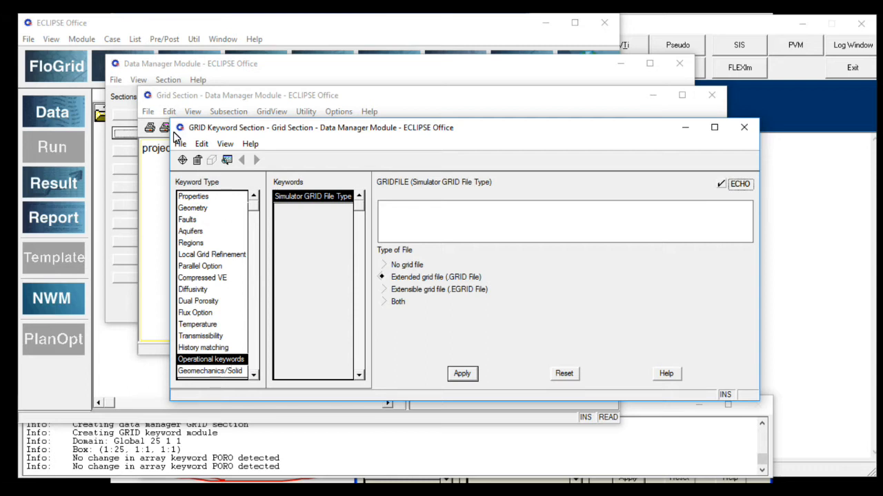
left_click(182, 161)
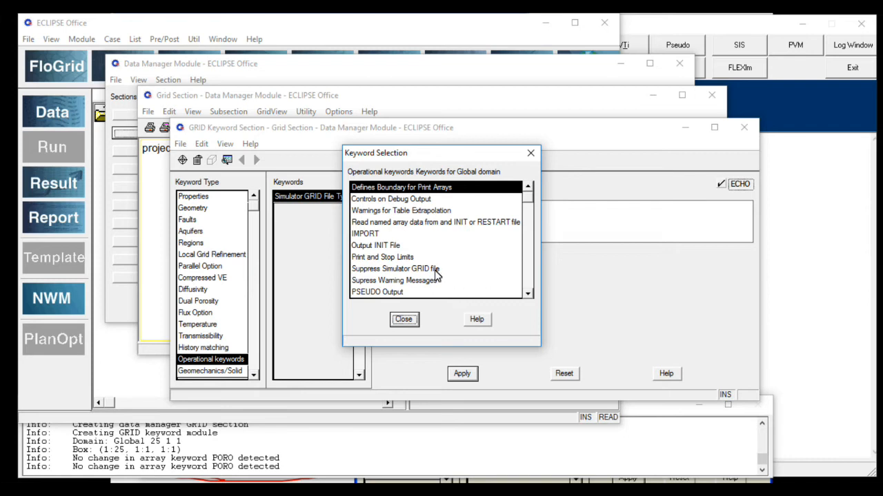
double_click(387, 246)
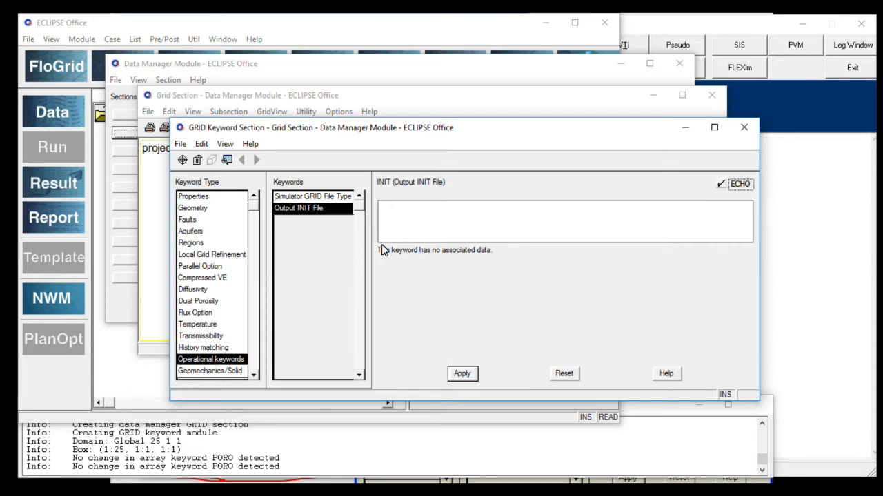
Add the Report Levels for Grid Section Data keyword to the Operational keywords
left_click(182, 160)
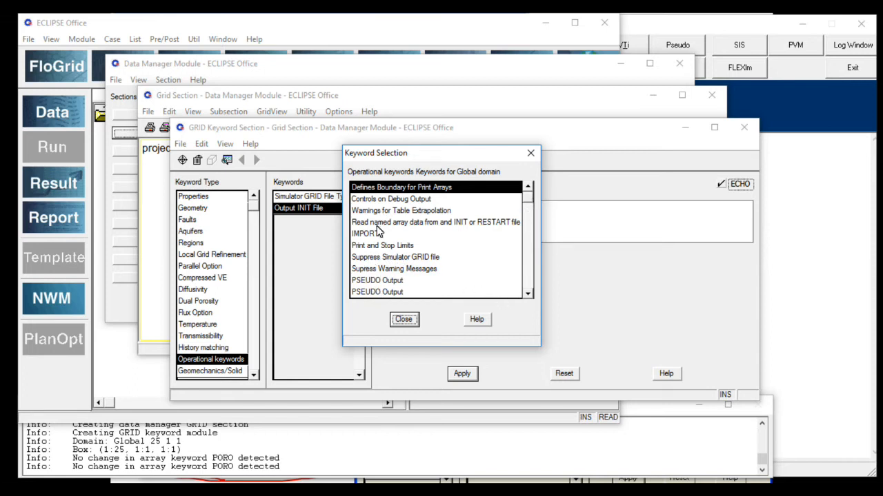
left_click(528, 293)
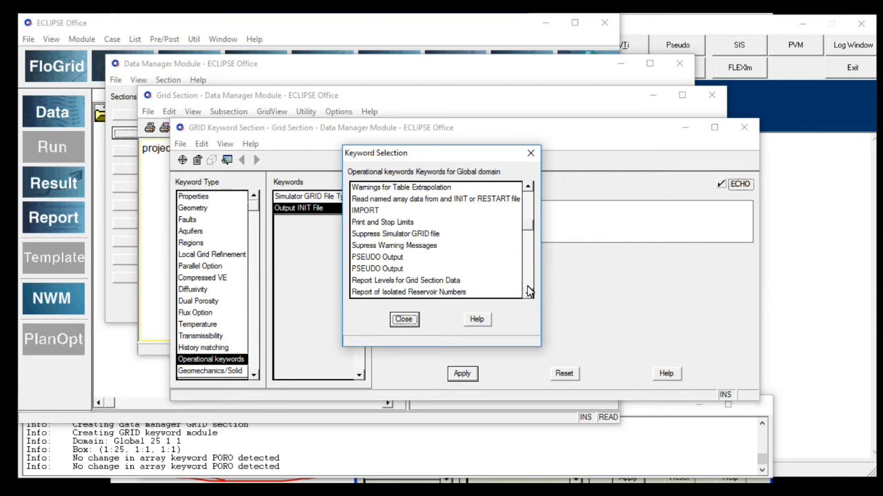
double_click(390, 281)
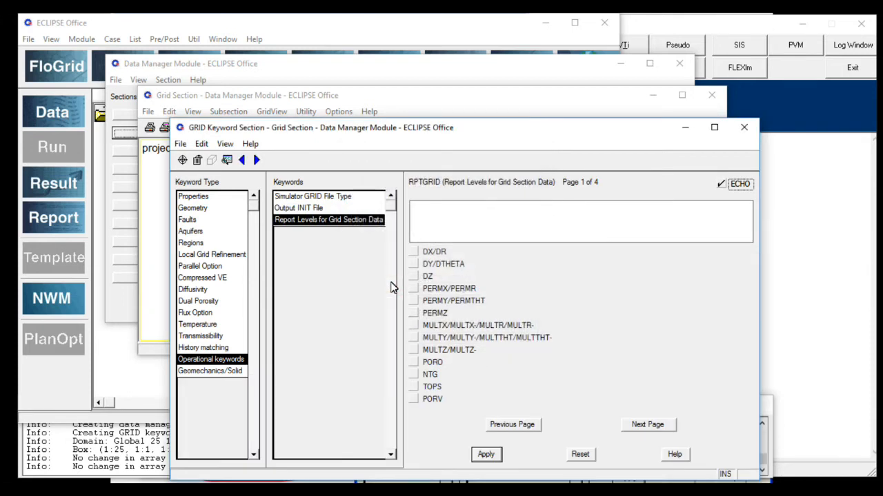
Enable reporting of DX/DR, DY/DTHETA, DZ, PERMX/PERMR, PERMY/PERMTHT, PERMZ, PORO, NTG and TOPS, apply it, and close the GRID Keyword Section
left_click(414, 253)
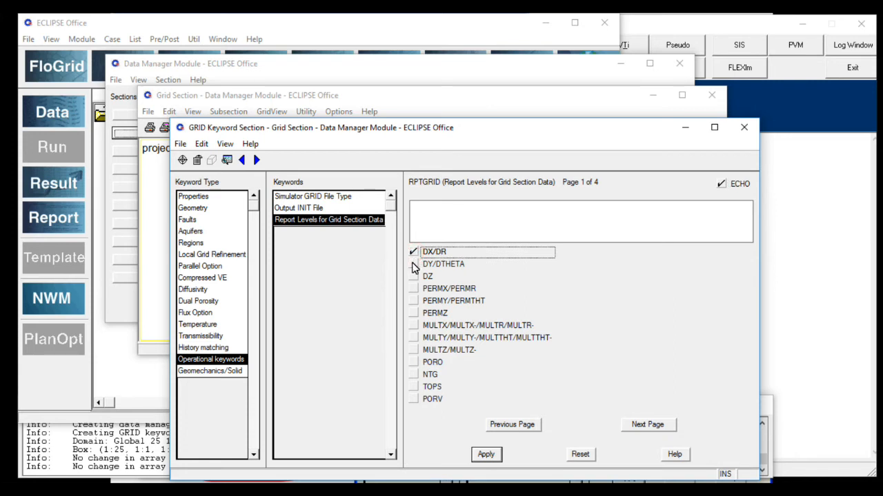
left_click(414, 265)
left_click(411, 277)
left_click(412, 289)
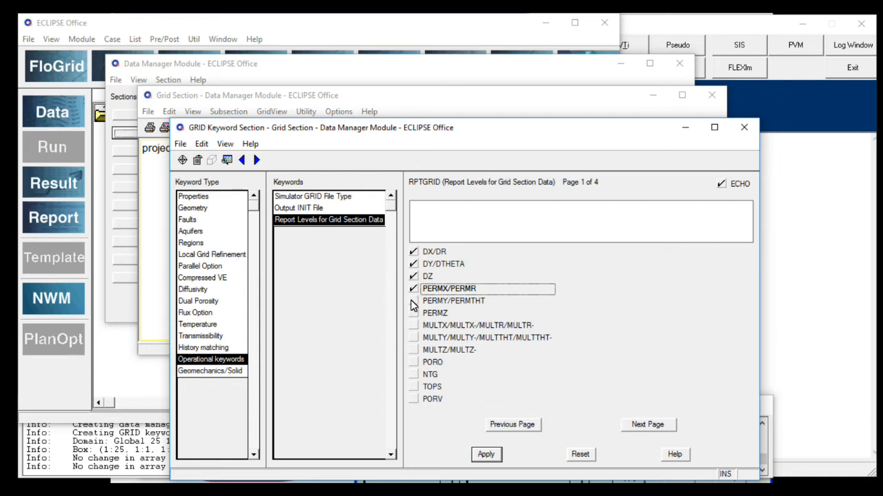
left_click(412, 302)
left_click(412, 313)
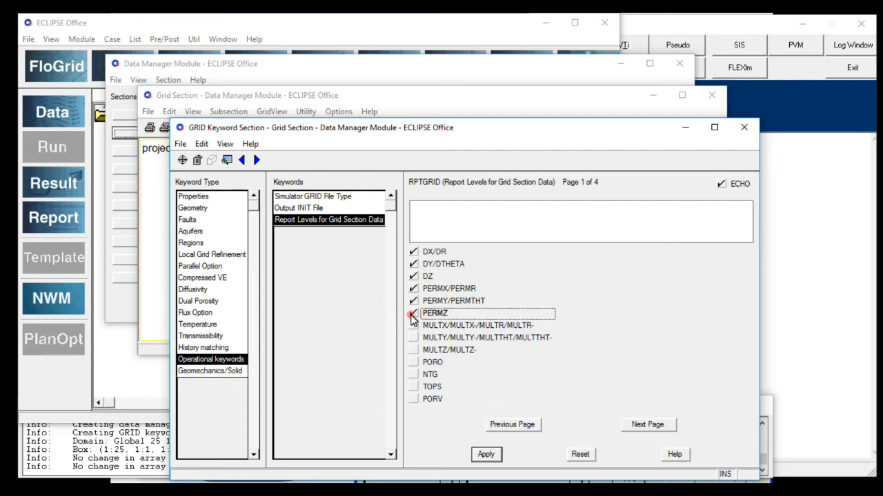
left_click(412, 362)
left_click(413, 374)
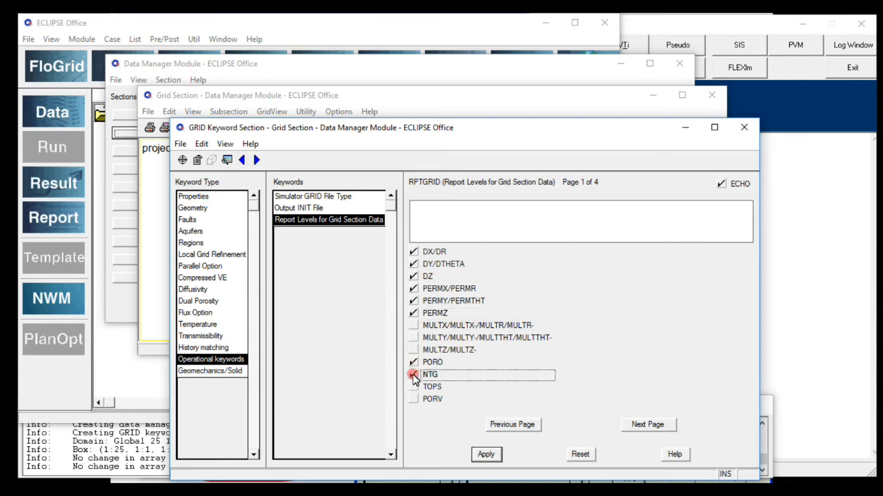
left_click(413, 387)
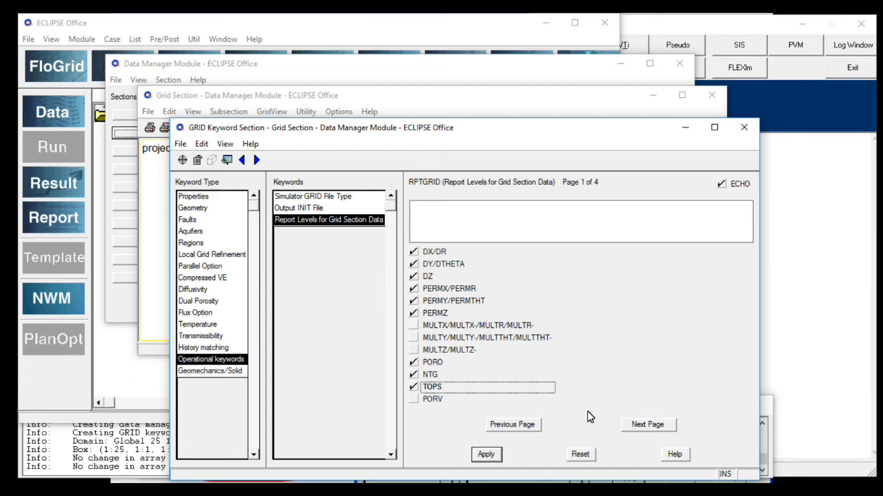
left_click(492, 459)
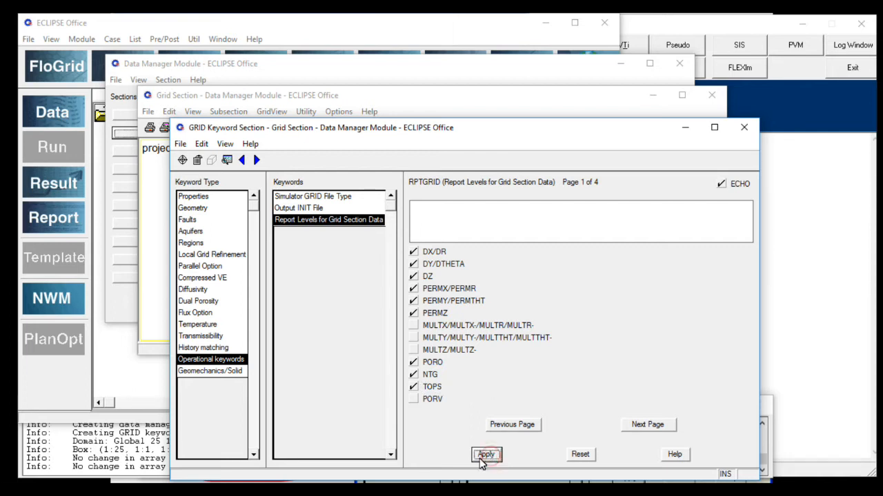
left_click(486, 456)
left_click(375, 305)
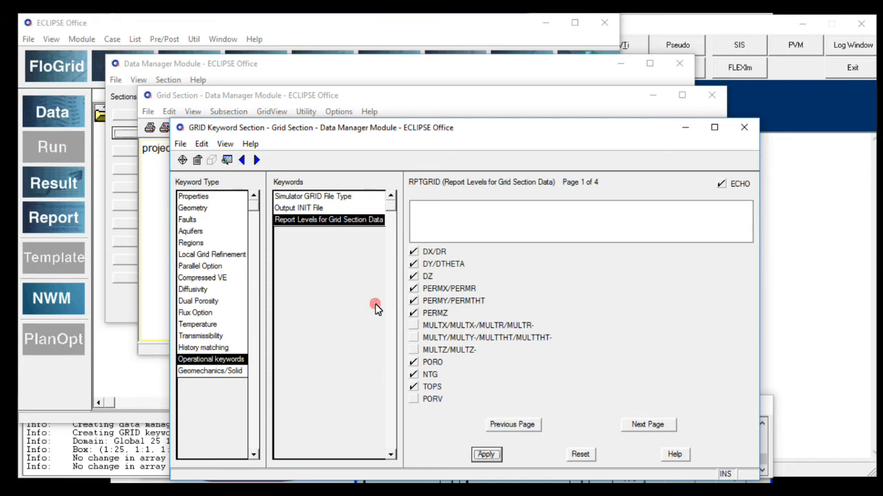
left_click(485, 456)
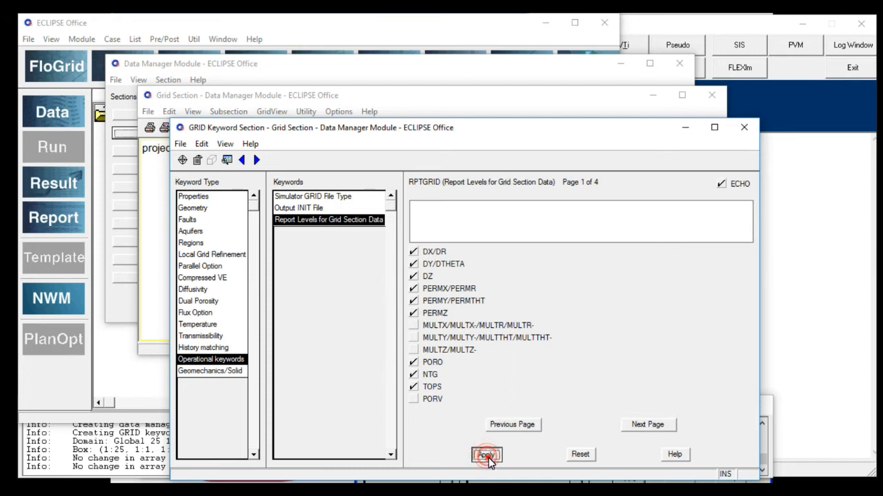
left_click(180, 146)
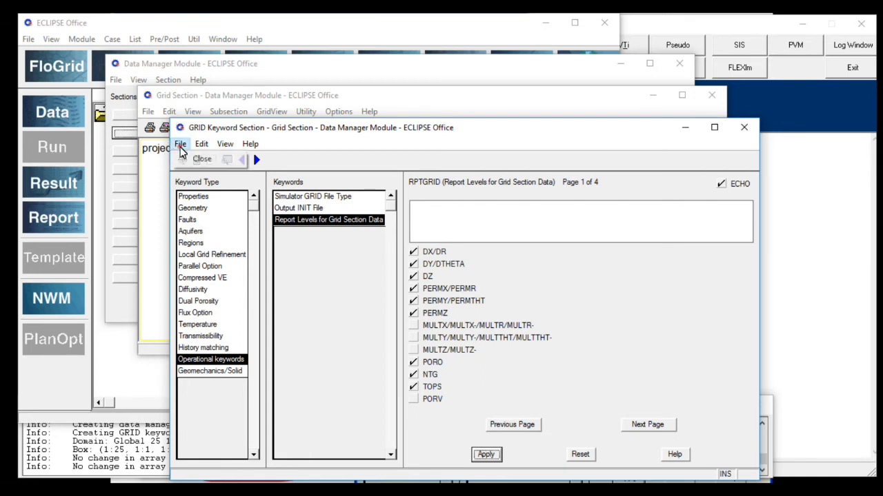
left_click(197, 159)
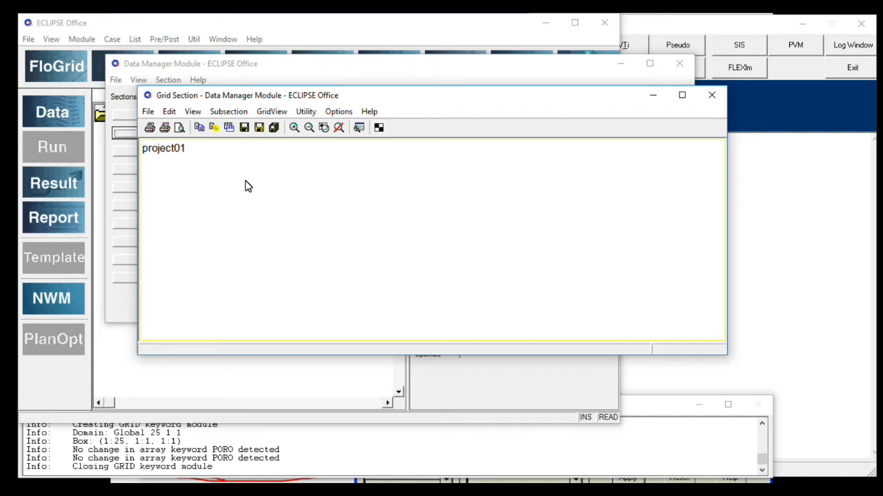
Generate the grid view from the keywords, writing the grid file in EGRID format, and open it in the 2D viewer
left_click_drag(377, 100, 423, 97)
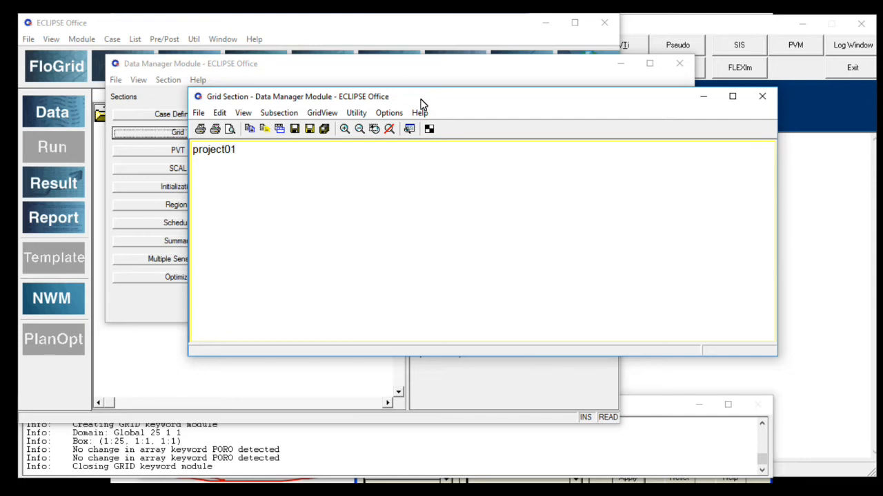
left_click(323, 112)
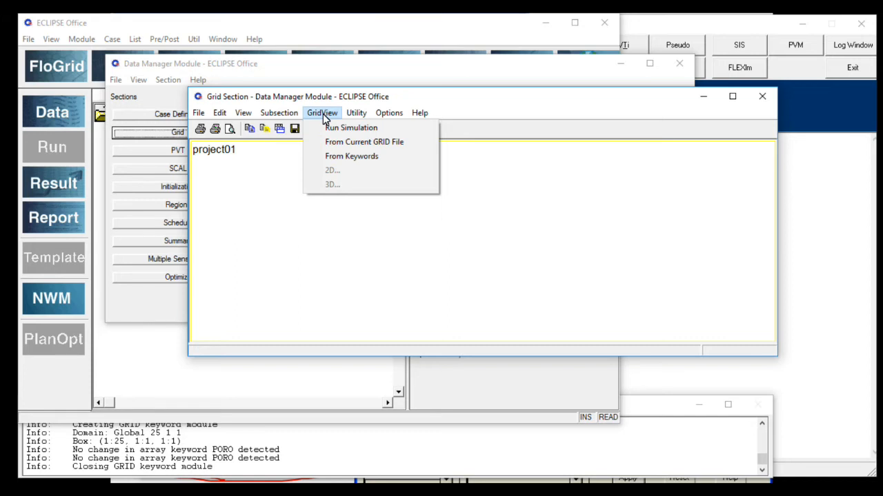
left_click(349, 158)
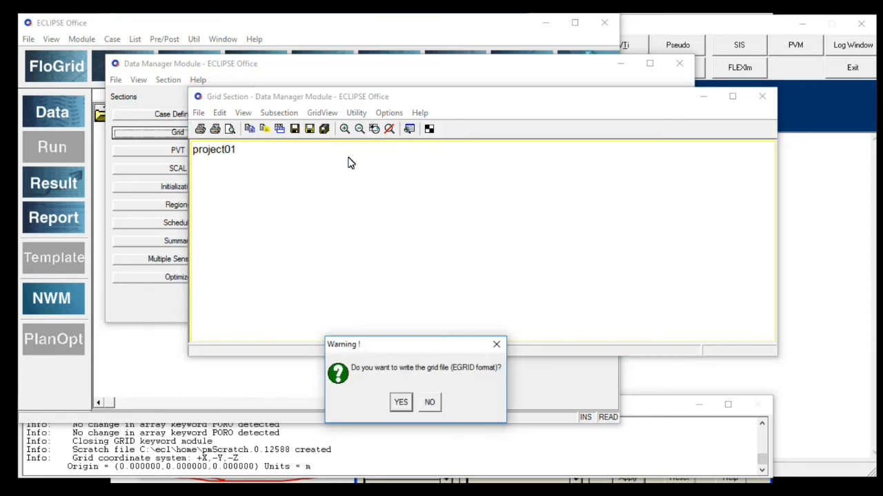
left_click(401, 403)
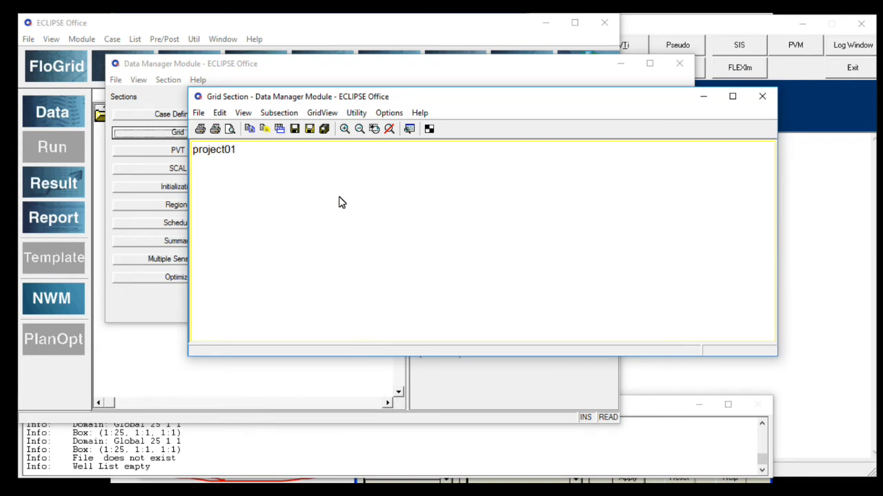
left_click(329, 115)
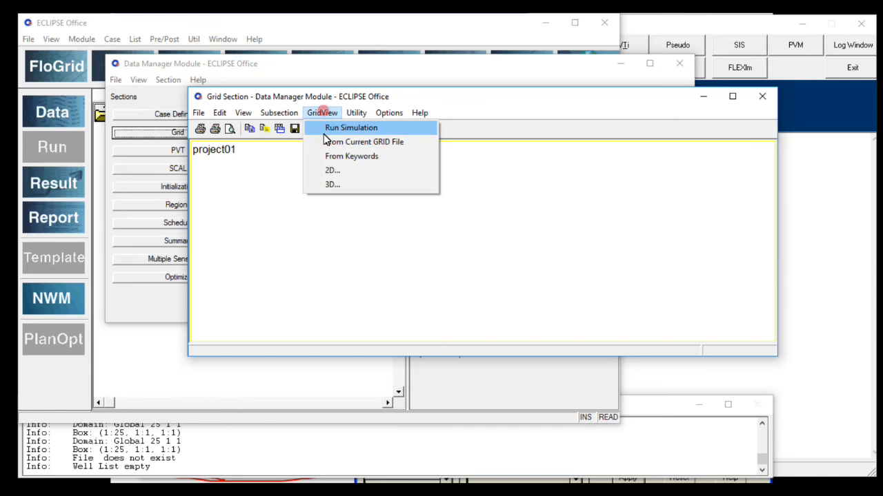
left_click(332, 172)
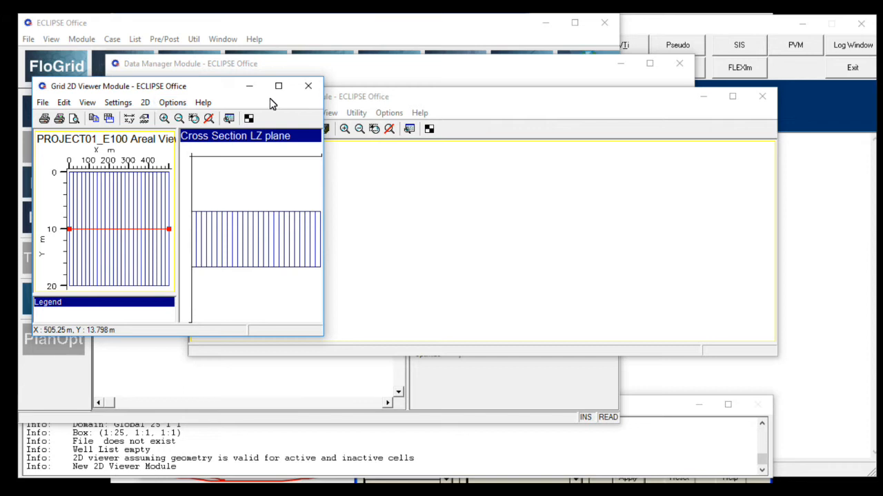
Close the 2D viewer, open the grid in the 3D viewer, and examine its cells from several angles
left_click(309, 86)
left_click(321, 114)
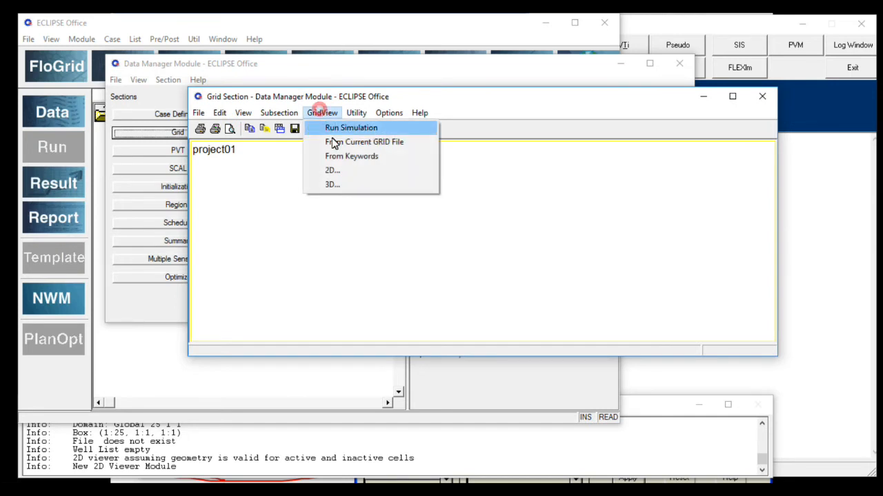
left_click(337, 187)
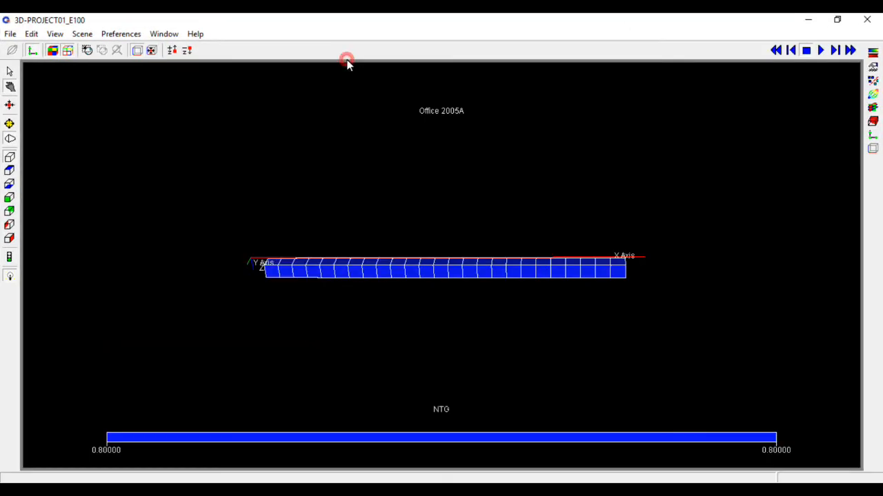
left_click(342, 54)
left_click_drag(460, 319, 435, 290)
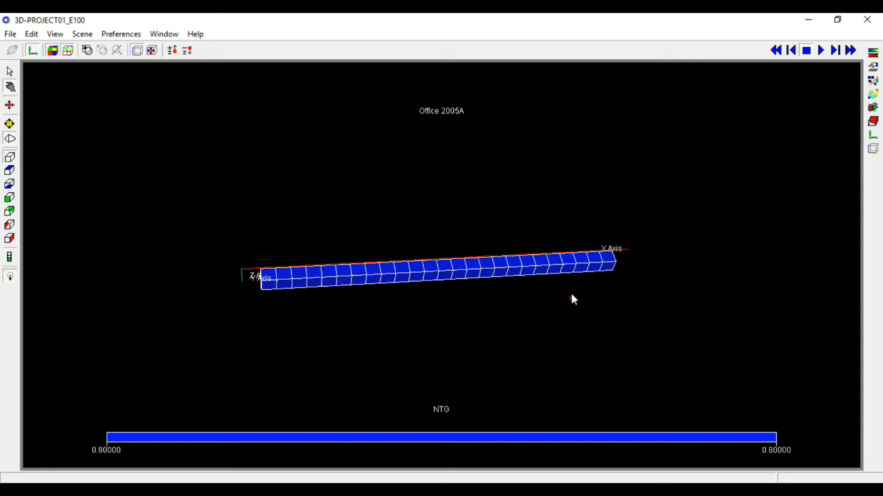
left_click_drag(571, 295, 571, 278)
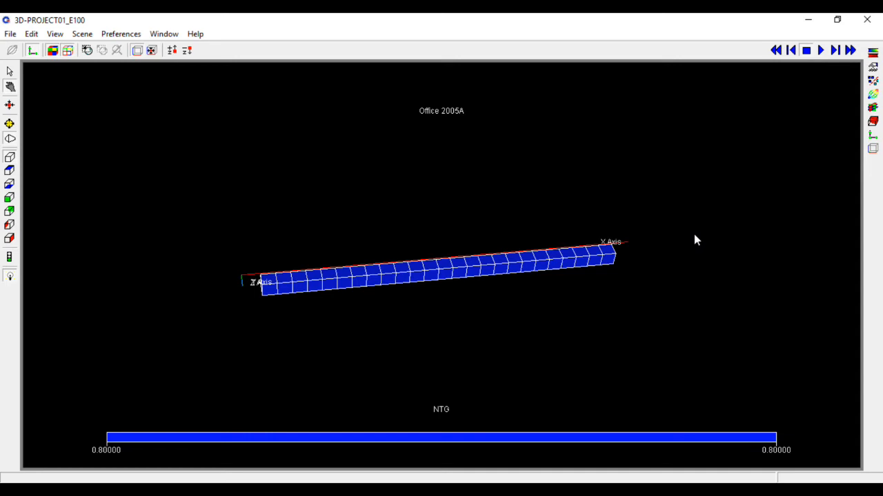
left_click_drag(792, 262, 522, 312)
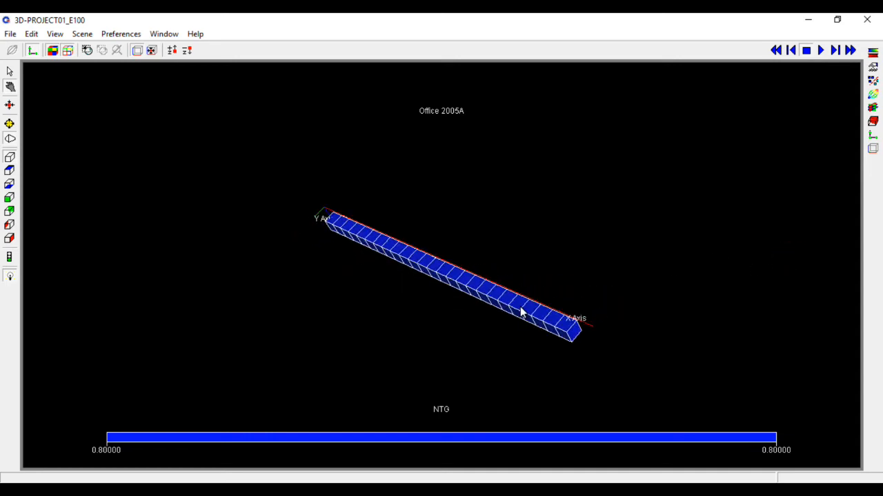
left_click_drag(589, 295, 447, 318)
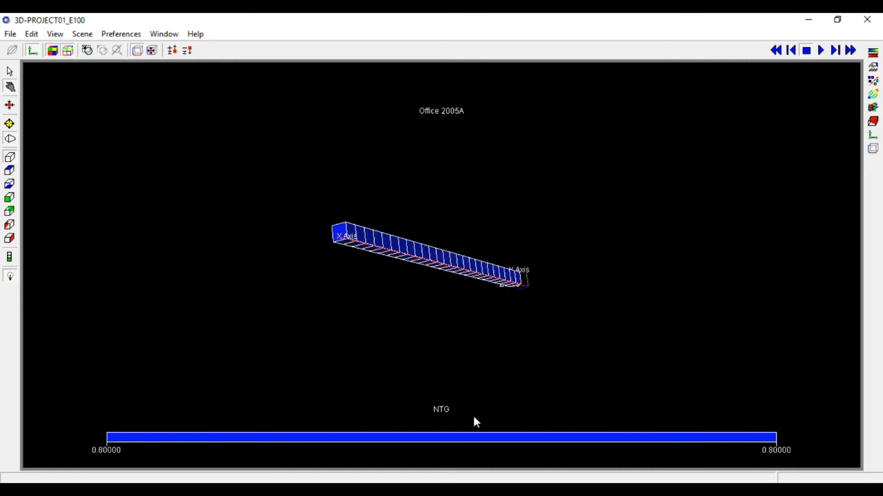
Display the PERMX property on the 3D grid, followed by PORO, and inspect the grid from another angle
left_click(873, 54)
left_click(154, 408)
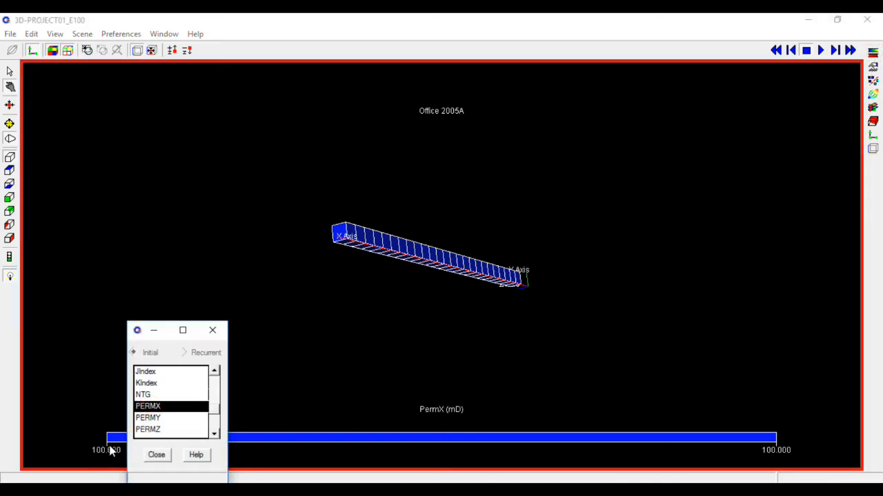
left_click(215, 412)
left_click(153, 429)
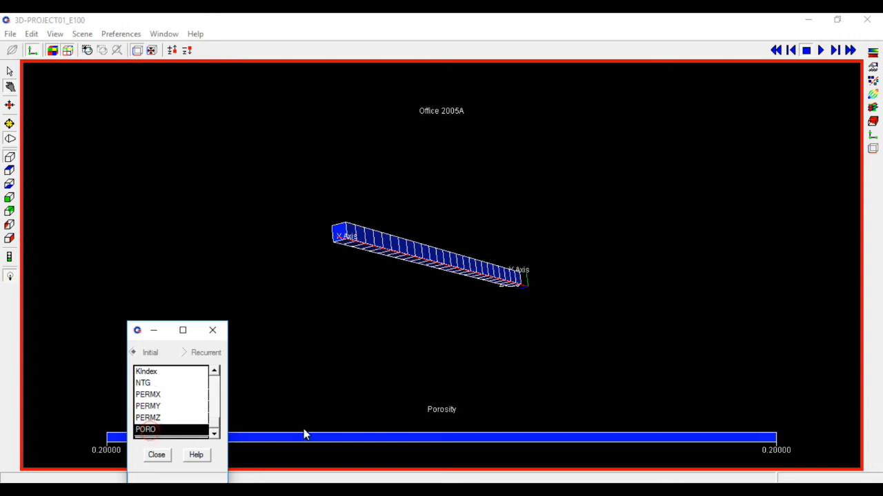
left_click_drag(407, 430, 425, 369)
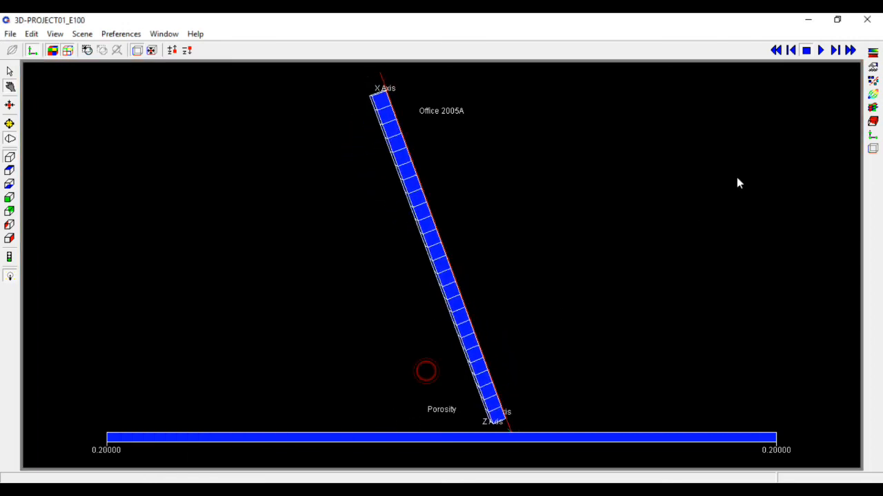
Display the IIndex property on the 3D grid and examine the cell numbering from different angles
left_click(873, 54)
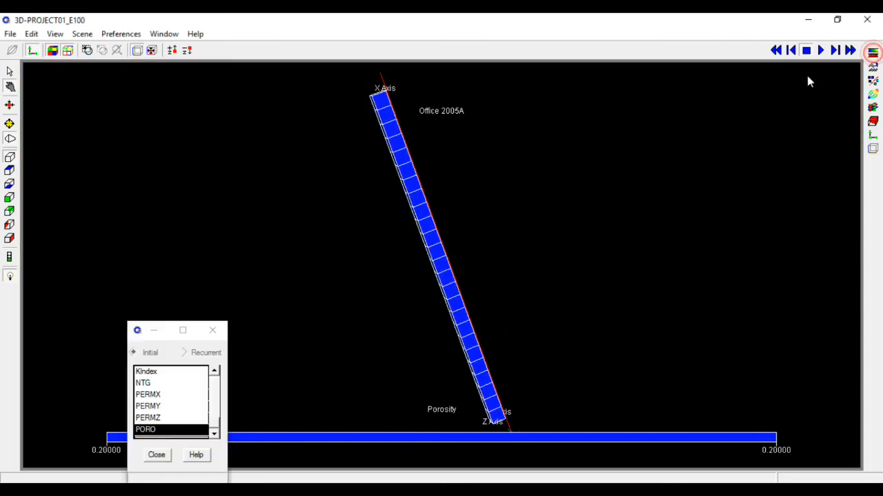
left_click(213, 372)
left_click(213, 372)
left_click(148, 384)
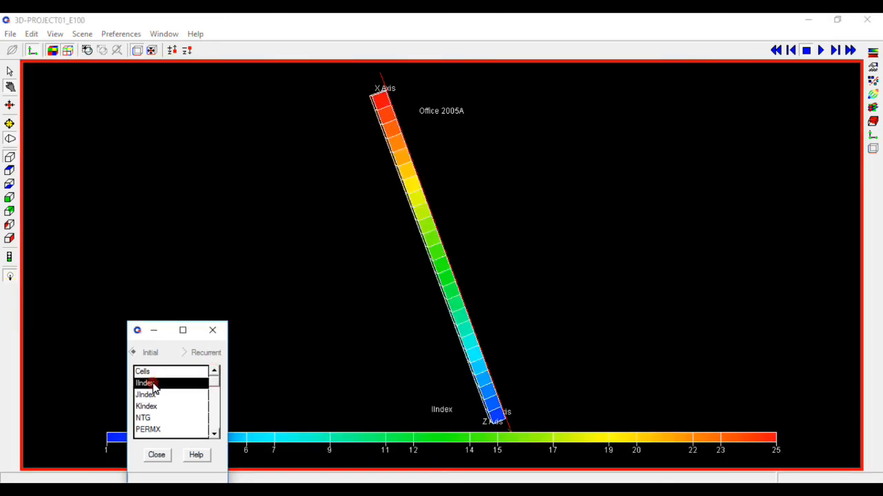
left_click_drag(490, 251, 390, 345)
left_click_drag(556, 267, 417, 317)
left_click_drag(554, 203, 429, 317)
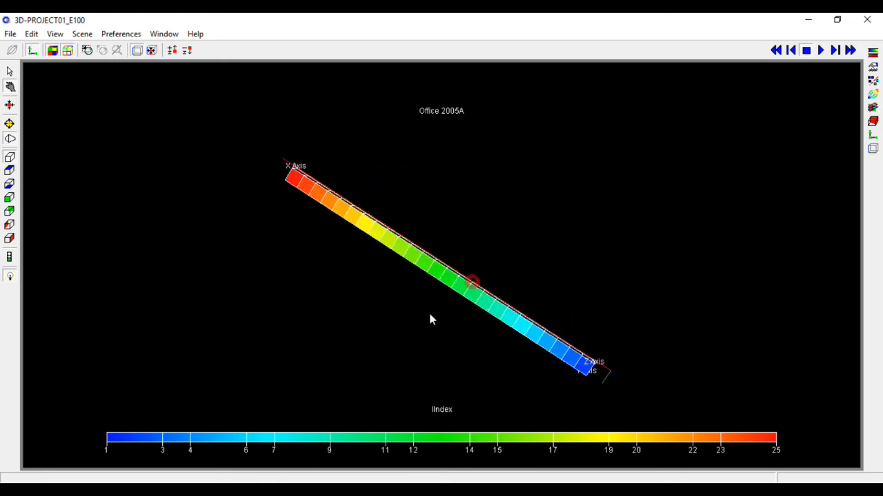
Switch the property displayed on the 3D grid to PORO and finally to NTG
left_click(873, 53)
left_click_drag(218, 381, 212, 431)
left_click(169, 431)
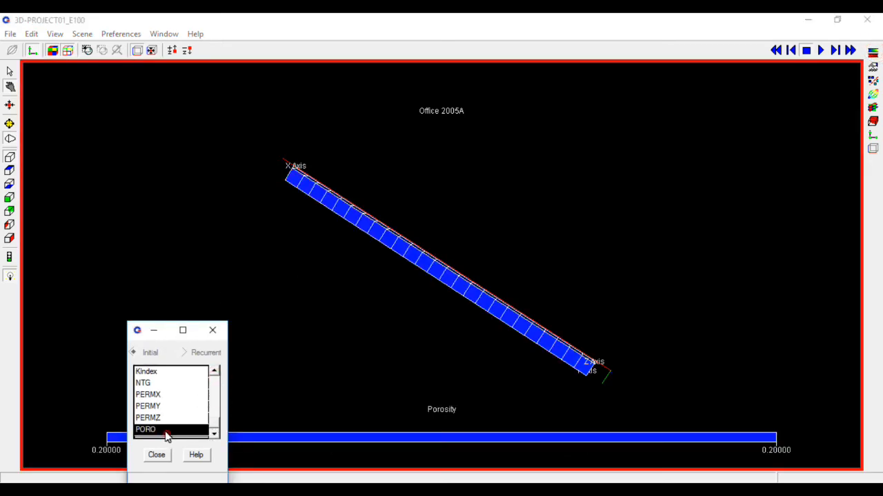
left_click(148, 384)
left_click(377, 385)
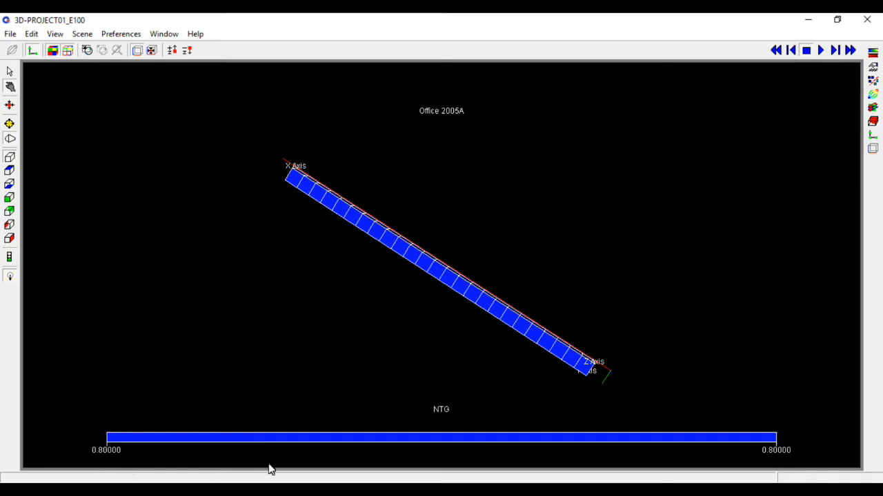
Examine the grid showing NTG from several angles and close the 3D viewer
mouse_move(413, 302)
left_mouse_down()
mouse_move(422, 248)
mouse_move(373, 315)
mouse_move(191, 309)
mouse_move(337, 306)
mouse_move(150, 365)
left_mouse_up()
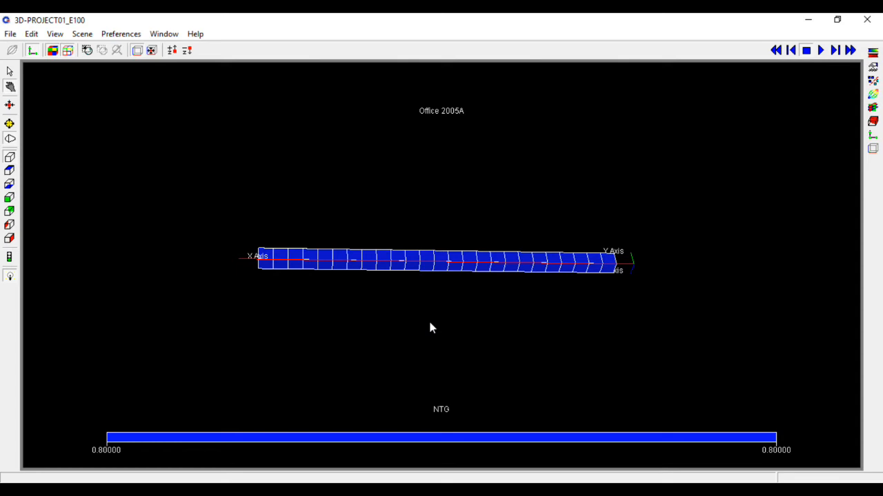
left_click_drag(345, 267, 571, 319)
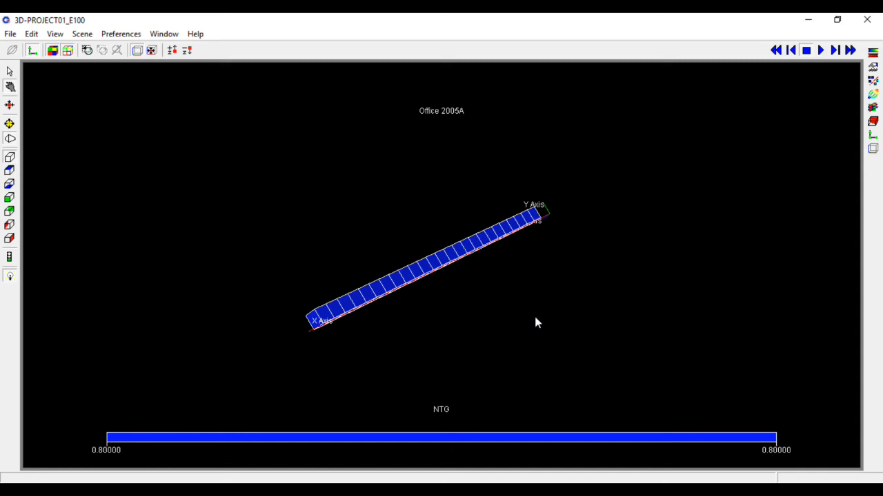
left_click_drag(529, 318, 585, 289)
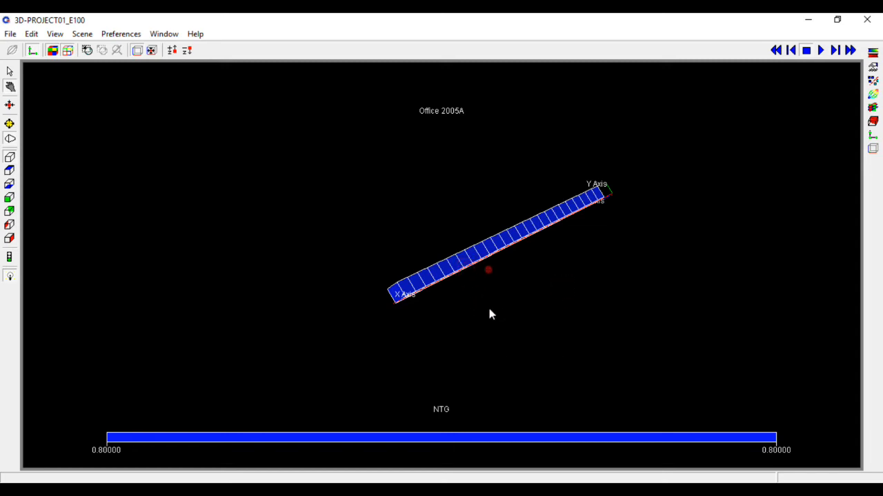
left_click_drag(489, 296, 420, 345)
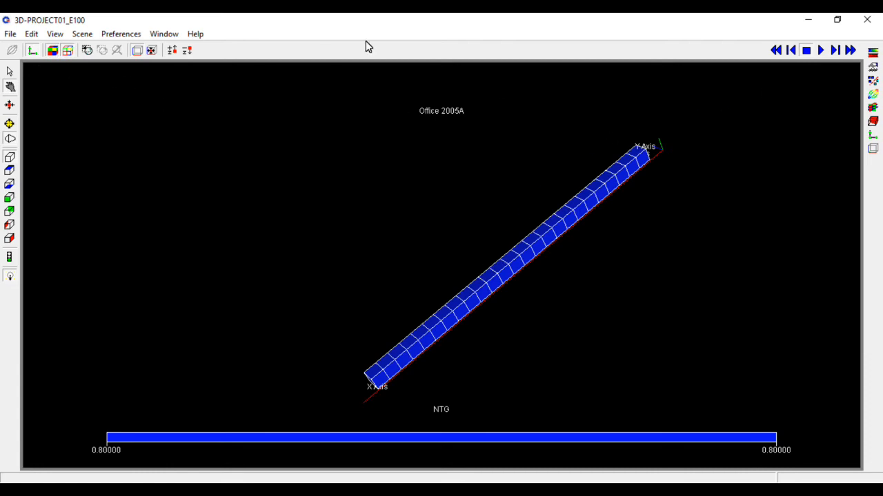
left_click(837, 20)
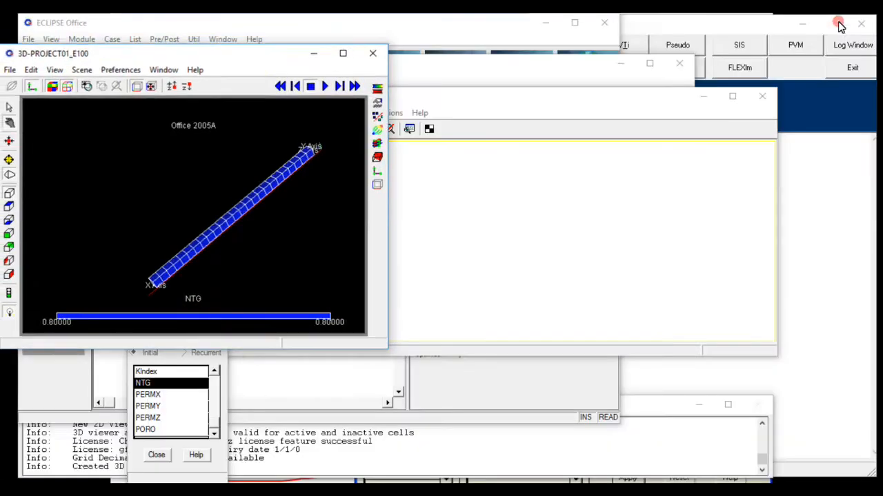
left_click(373, 55)
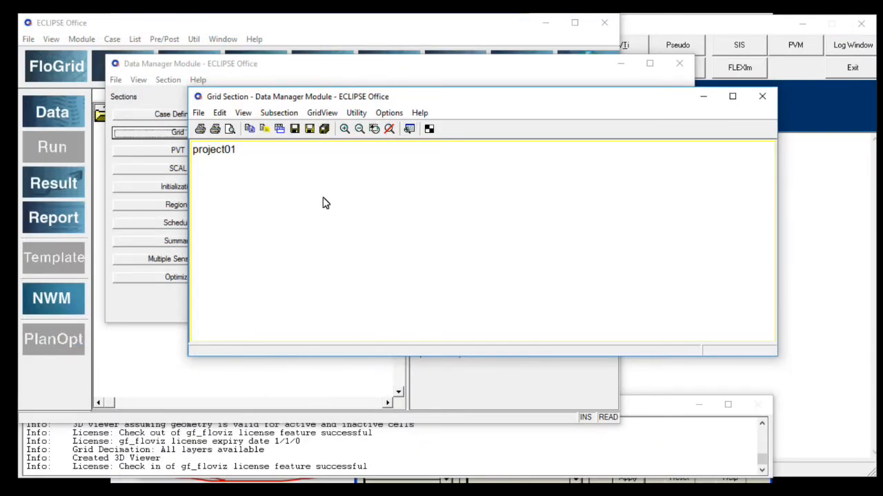
Save the GRID section of project01 and close the Grid Section window
left_click(198, 114)
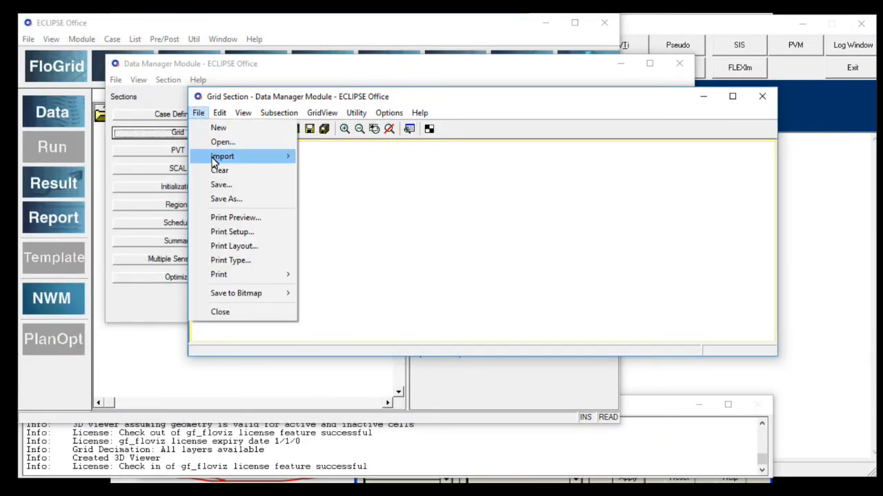
left_click(257, 184)
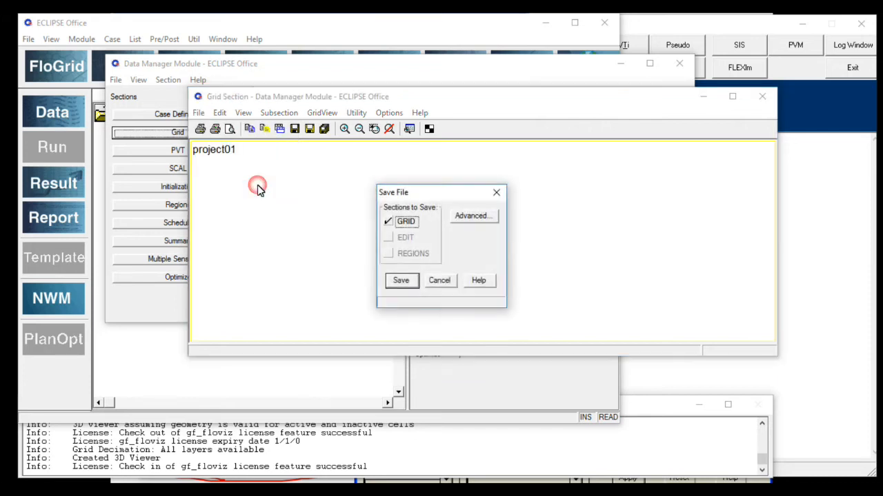
left_click(401, 282)
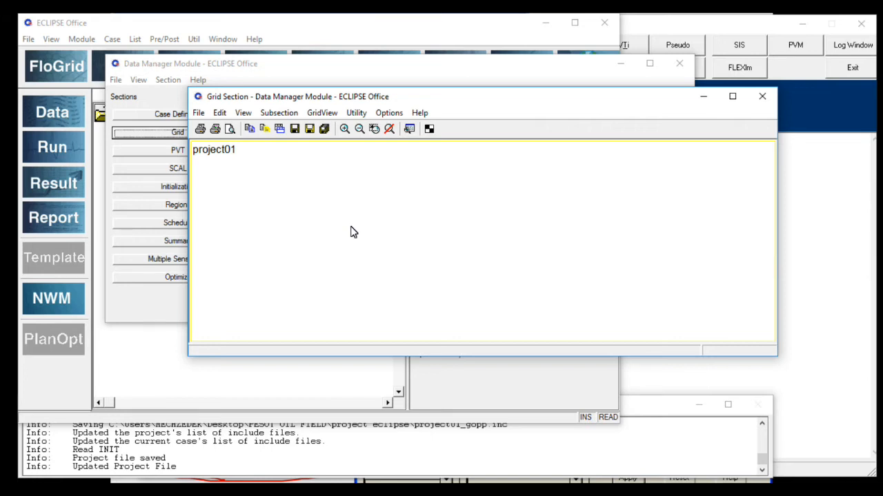
left_click(761, 97)
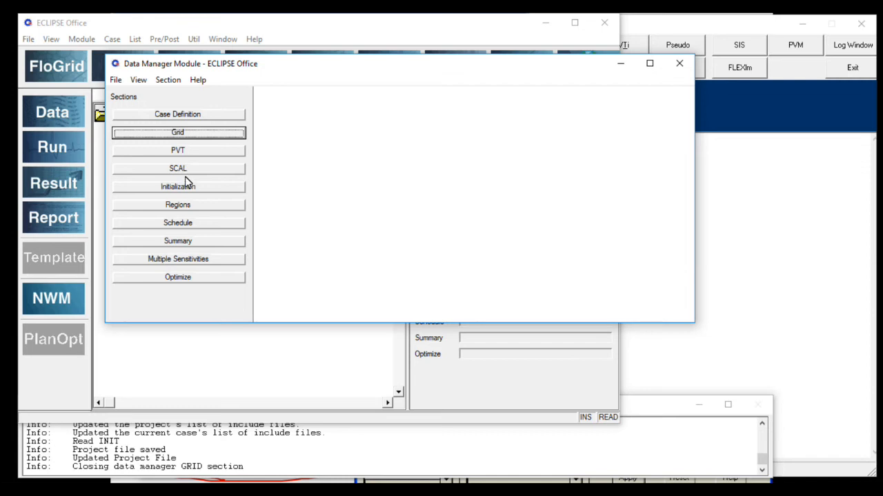
Open the PVT section of the case and bring up its PVT Keywords window
left_click(181, 153)
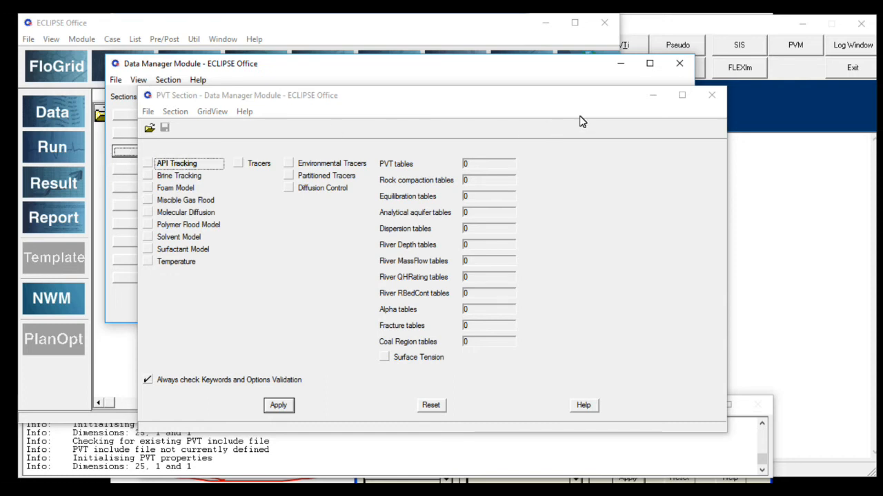
left_click(711, 94)
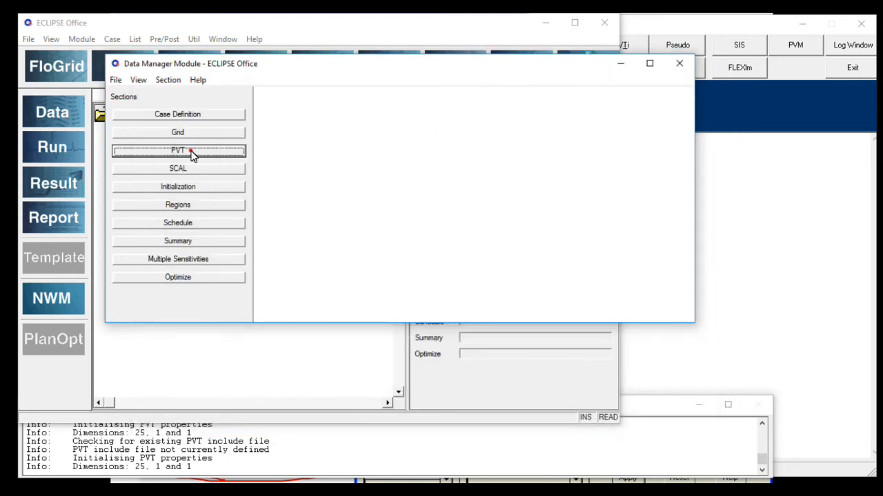
left_click(193, 152)
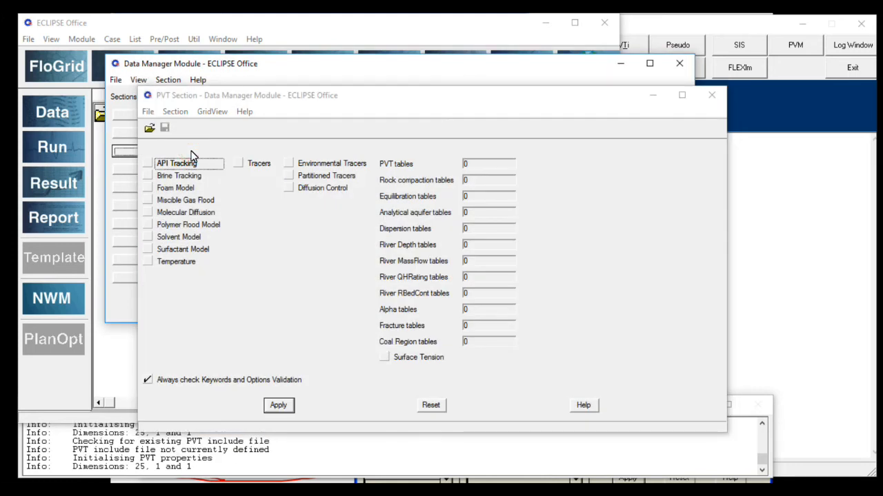
left_click(174, 112)
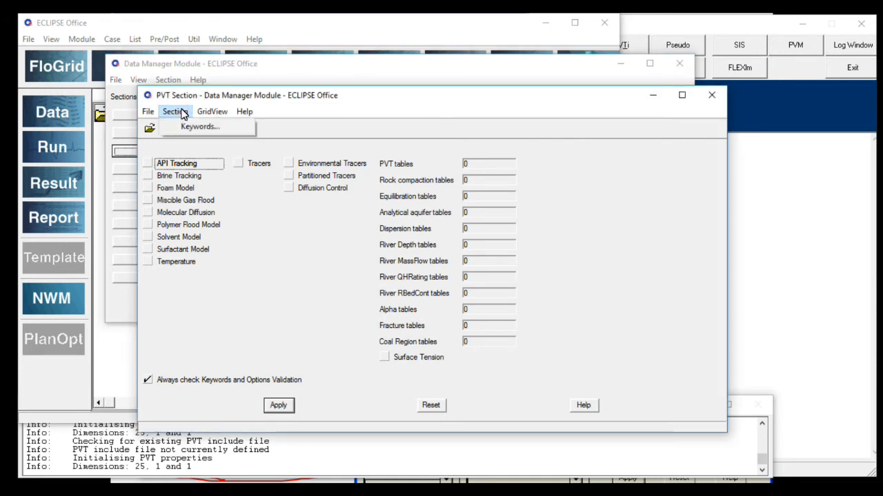
left_click(183, 129)
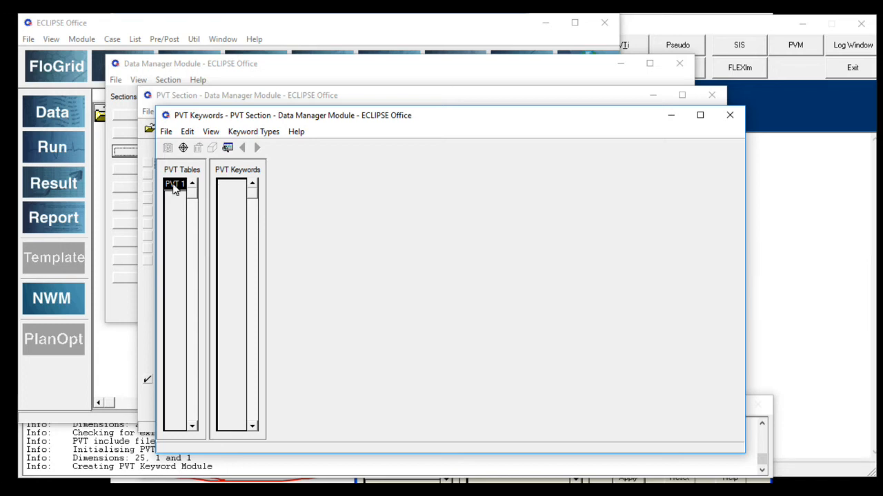
left_click(186, 133)
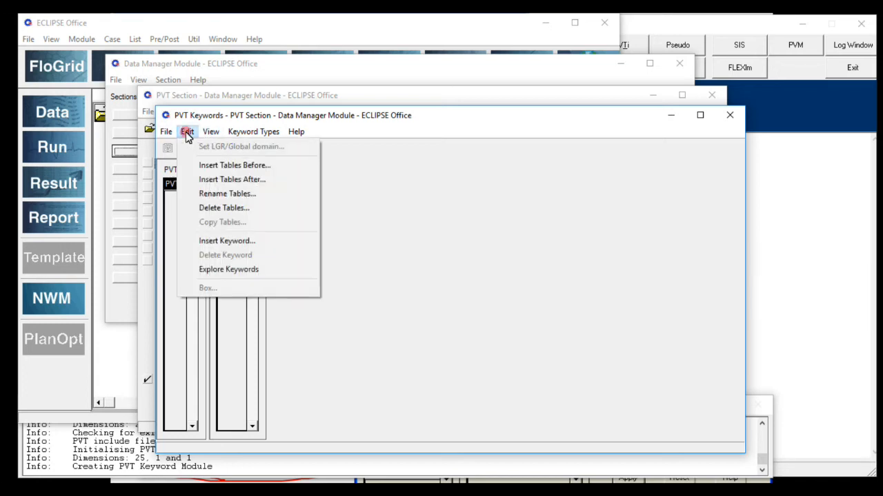
left_click(207, 181)
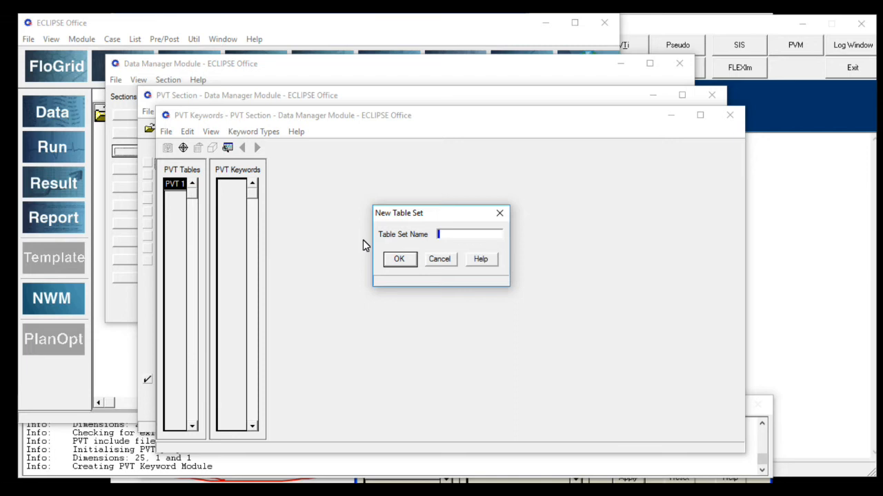
left_click(437, 262)
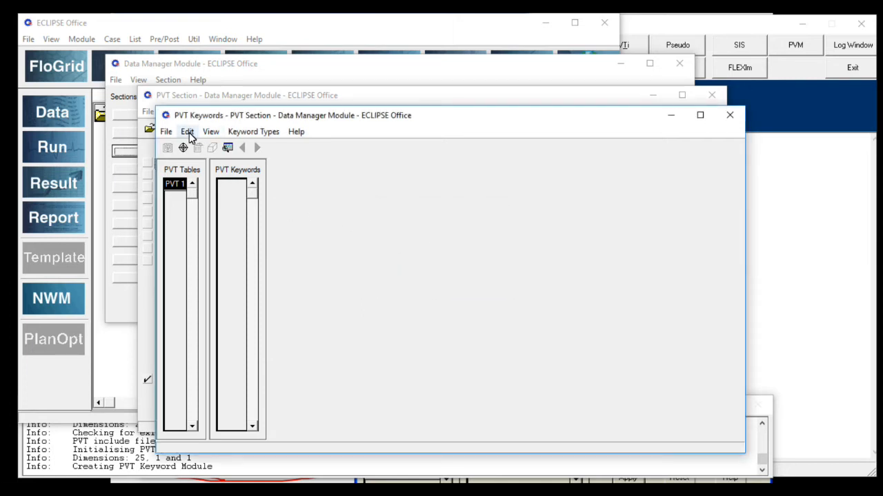
left_click(246, 134)
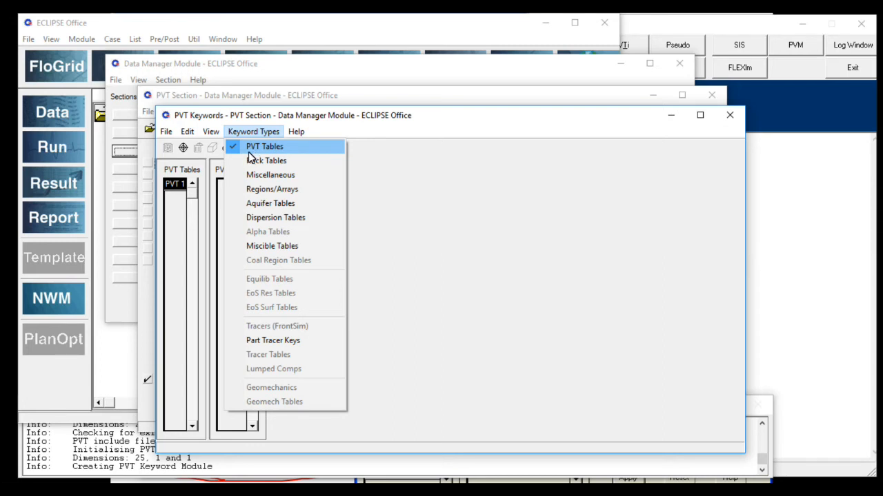
mouse_move(205, 137)
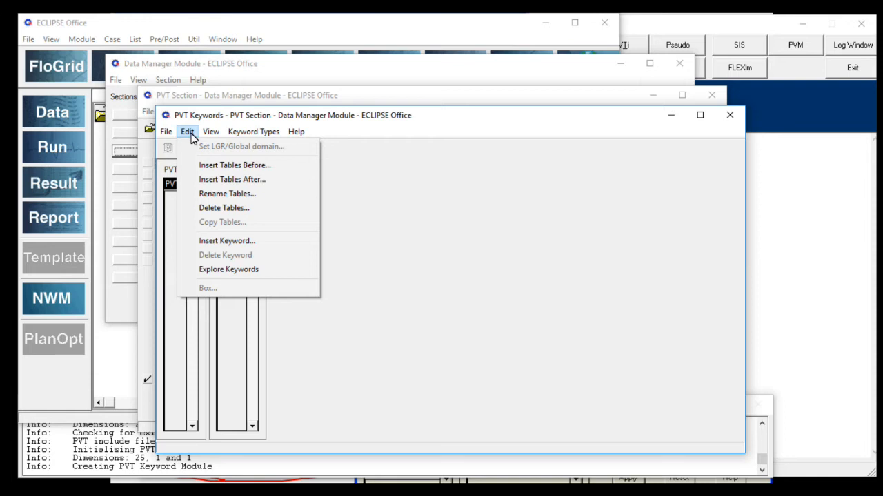
mouse_move(234, 134)
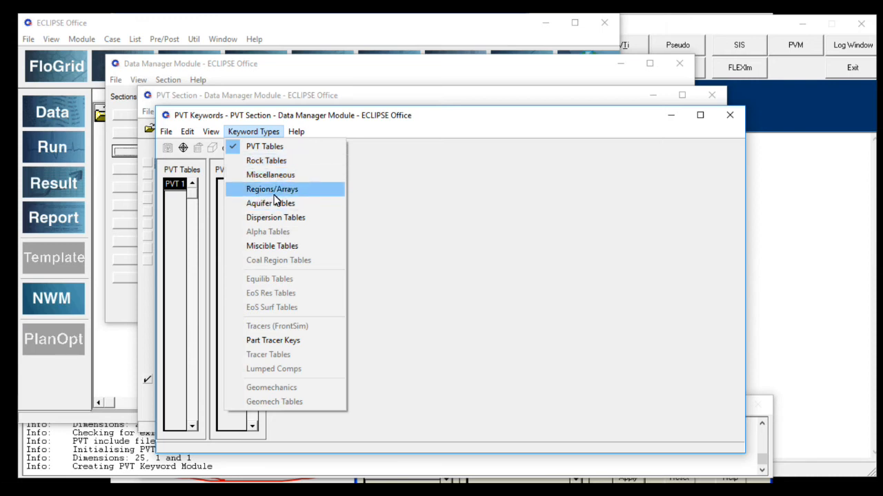
Add the Dead Oil PVT Properties keyword to the PVT 1 table
left_click(417, 219)
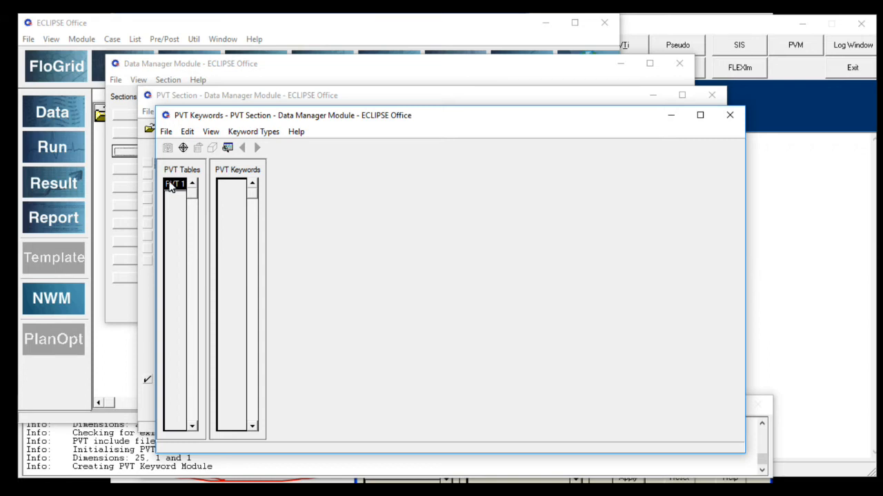
left_click(183, 148)
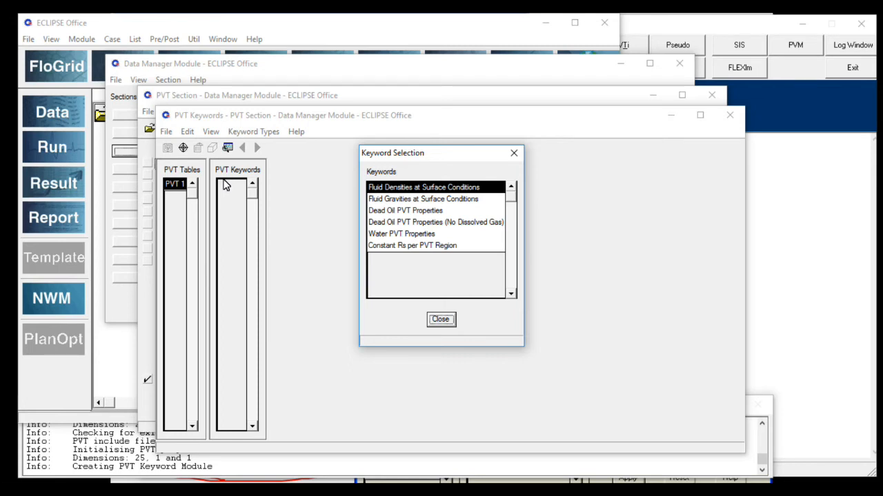
double_click(401, 212)
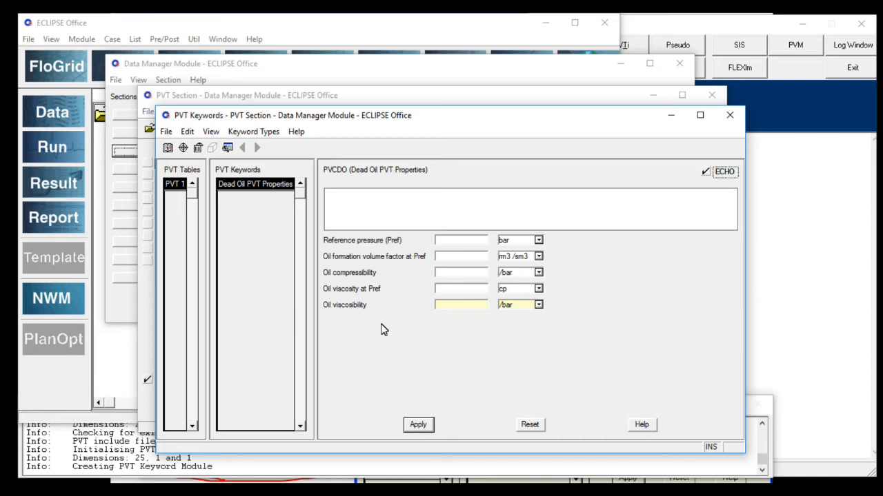
Open LBKG20100012-EX1_PVT.INC from the Data Project01 folder in Notepad and maximize its window
left_click(223, 490)
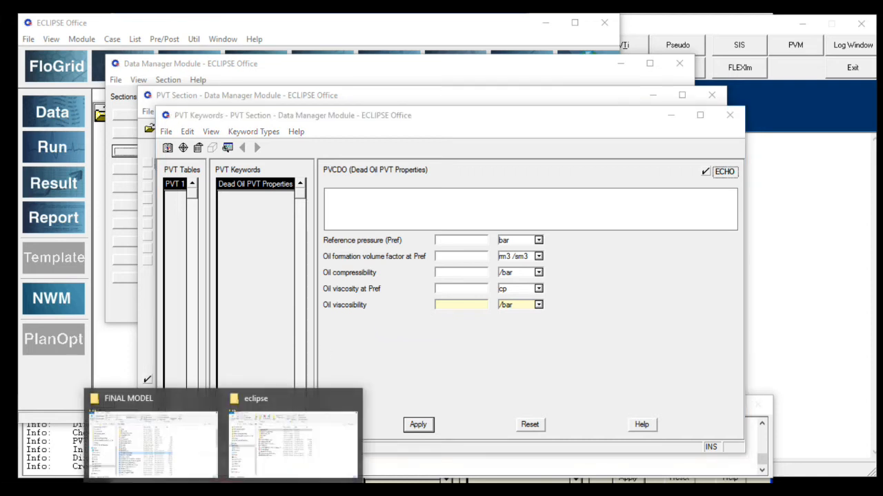
left_click(275, 426)
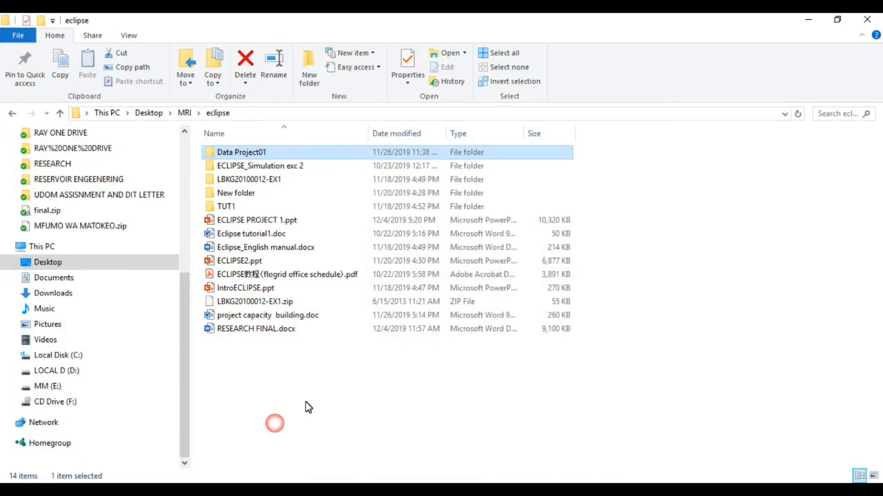
double_click(260, 154)
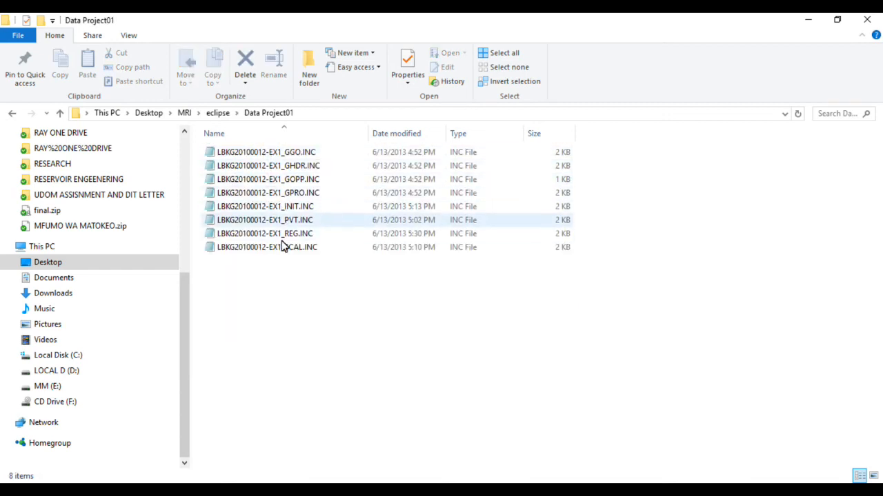
double_click(290, 221)
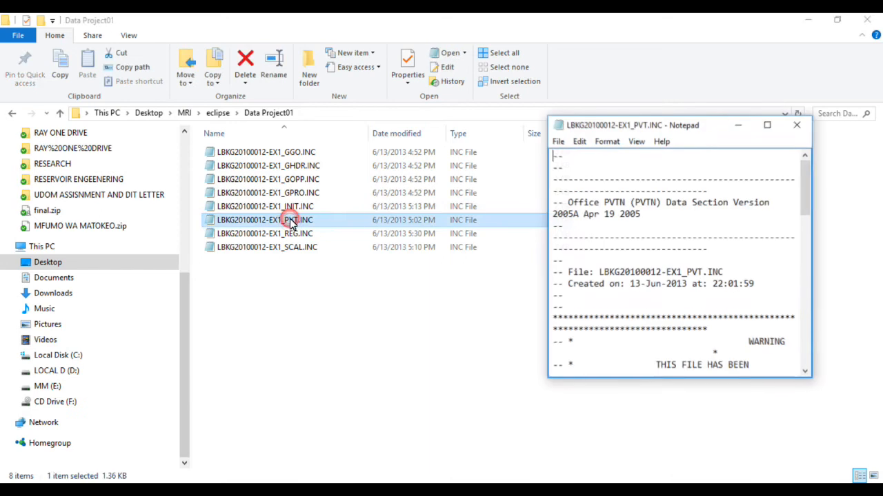
left_click(769, 128)
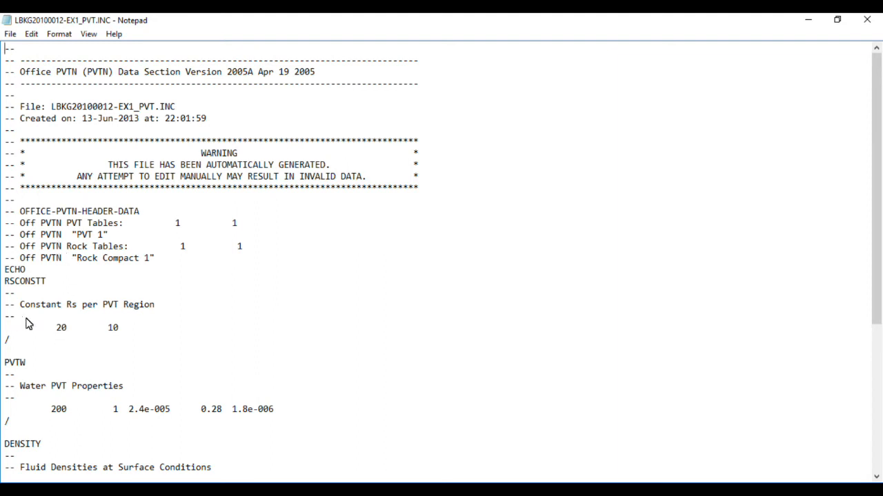
Read through the keyword data in the PVT include file, especially Dead Oil PVT Properties, and return to the PVT Keywords window
scroll(58, 328, "down", 4)
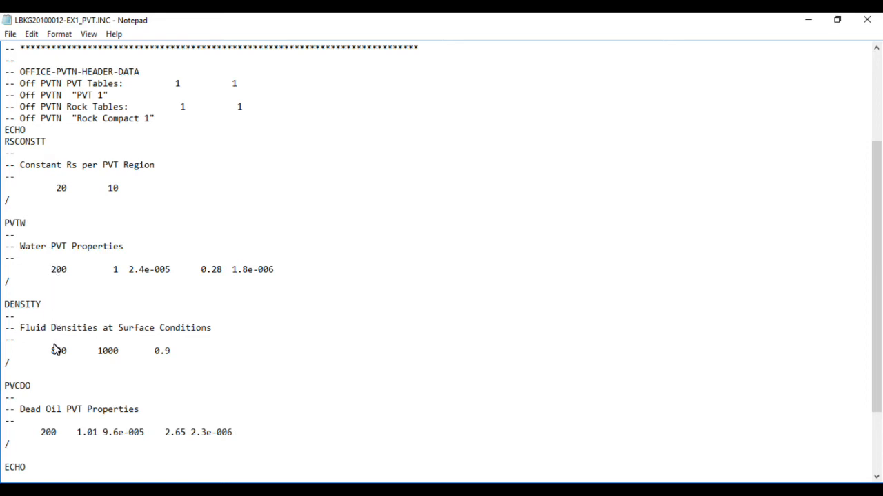
scroll(55, 348, "down", 3)
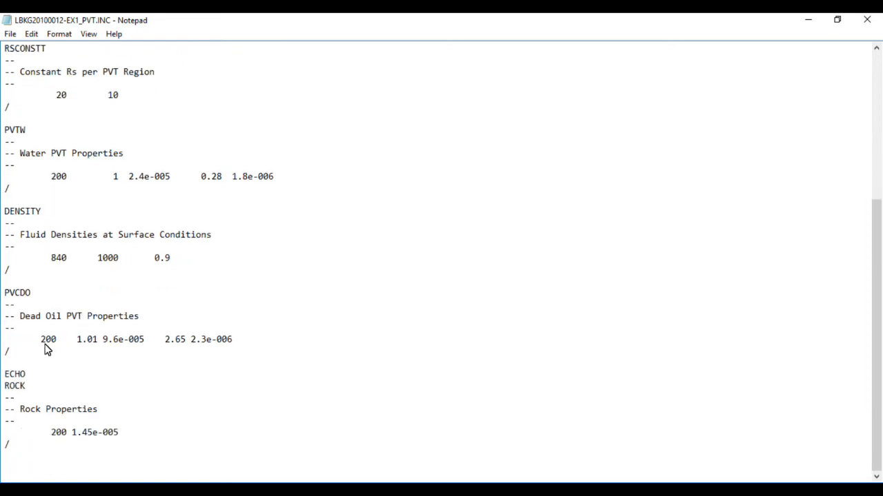
left_click_drag(37, 337, 187, 334)
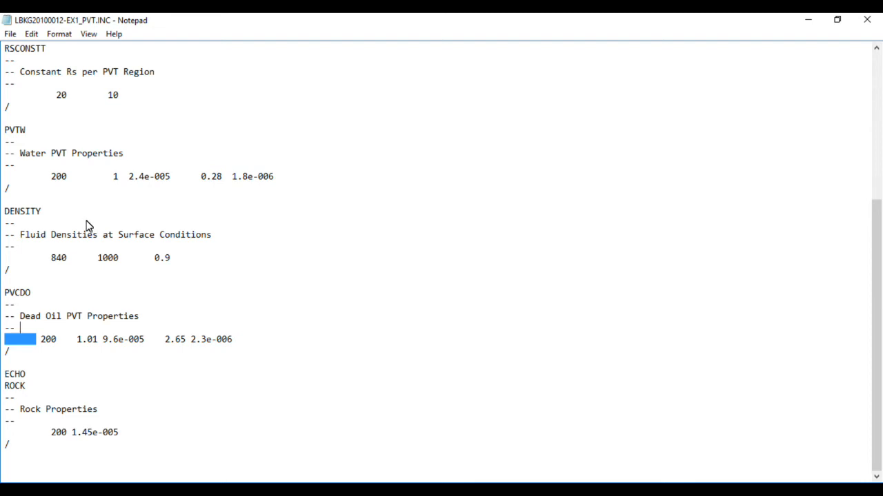
scroll(88, 227, "up", 4)
scroll(89, 226, "up", 3)
scroll(89, 226, "down", 7)
scroll(116, 241, "up", 1)
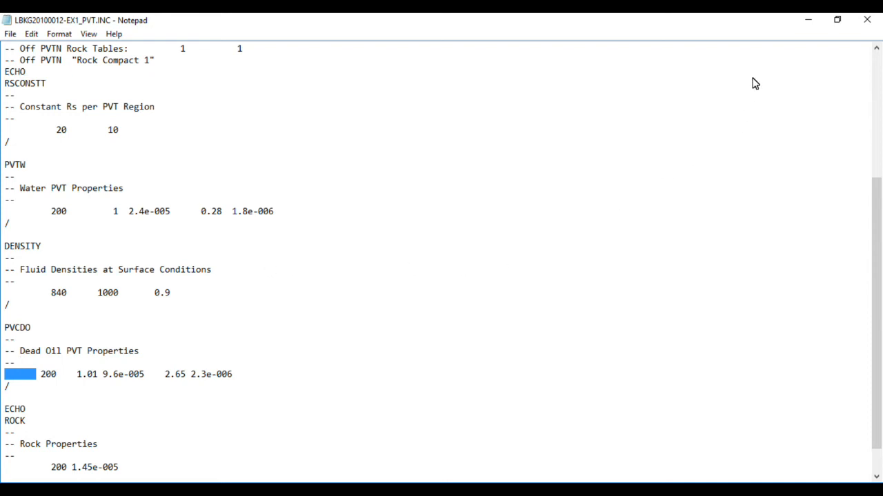
left_click(807, 24)
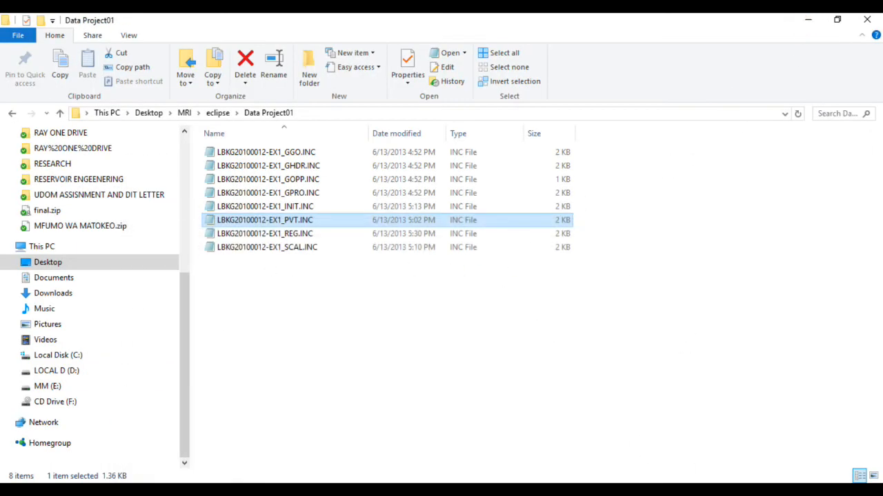
left_click(809, 20)
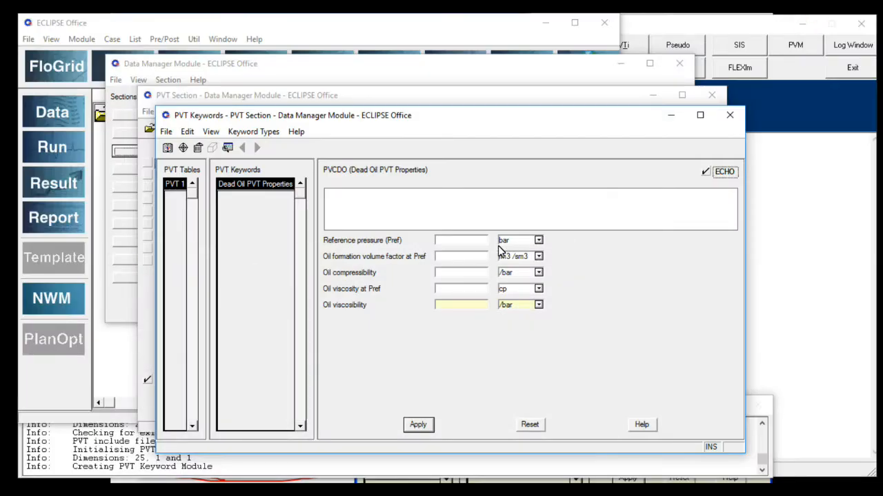
Set the dead oil reference pressure to 200 bar, formation volume factor 1.01, compressibility 9.6E-5, viscosity 2.65 cp and viscosibility 2.3e-6
left_click(448, 236)
type("200")
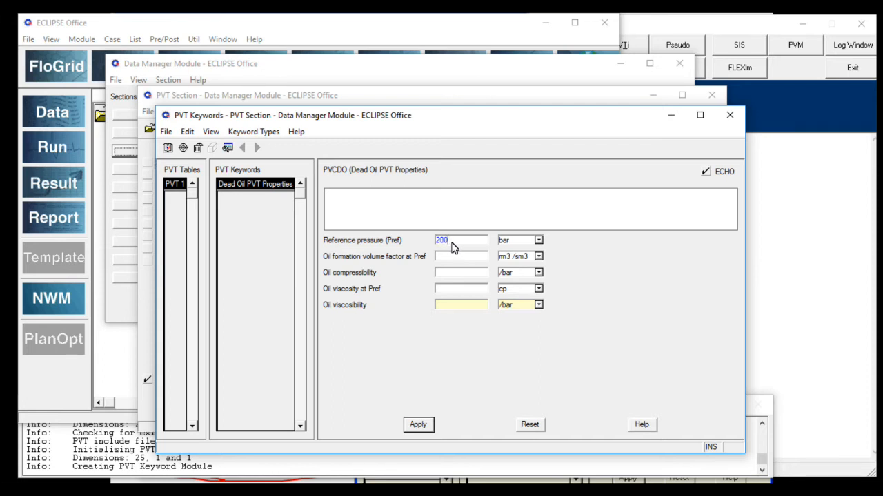
left_click(460, 256)
type("1.01")
left_click(462, 275)
type("9.6E-5")
left_click(462, 289)
type("2.65")
left_click(467, 305)
type("2.3e-6")
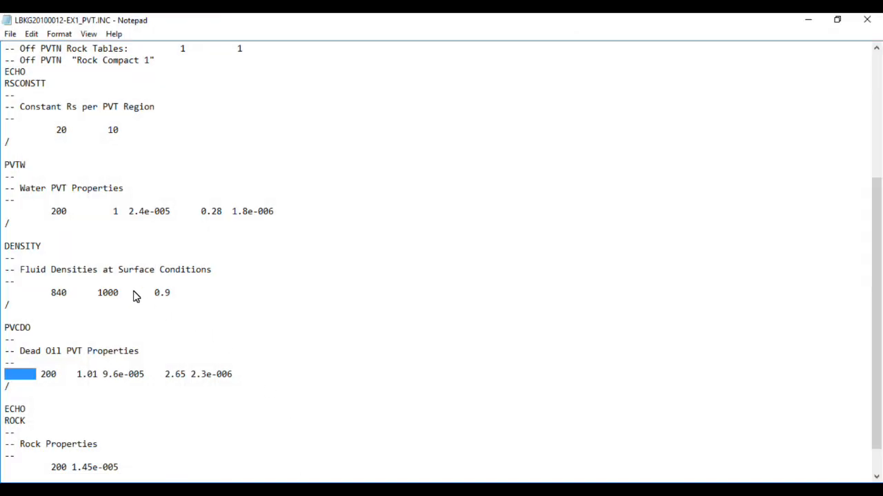
Examine the Water PVT Properties values and the neighbouring keyword data in the PVT include file in Notepad
left_click(136, 296)
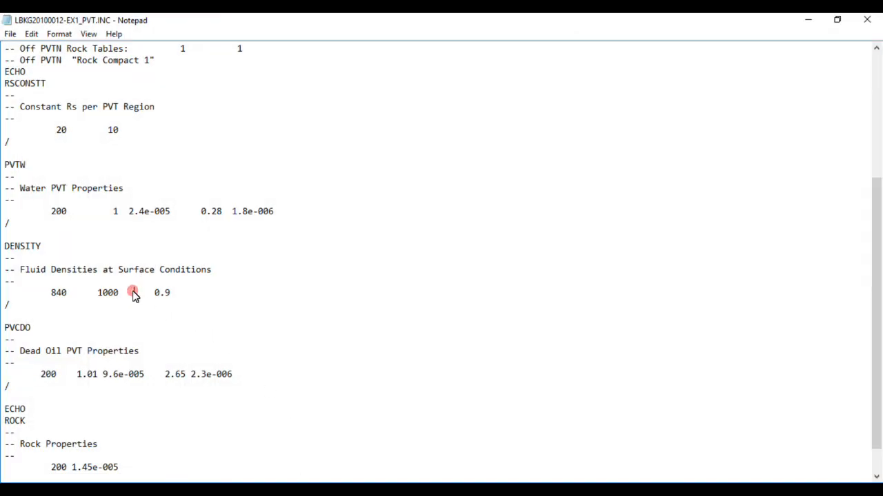
scroll(135, 295, "up", 1)
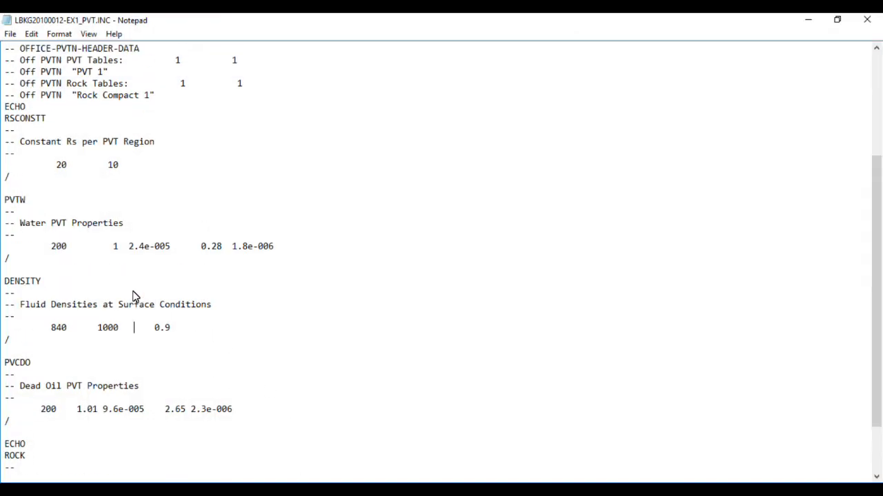
left_click(60, 248)
left_click_drag(56, 253, 67, 253)
left_click_drag(53, 253, 160, 253)
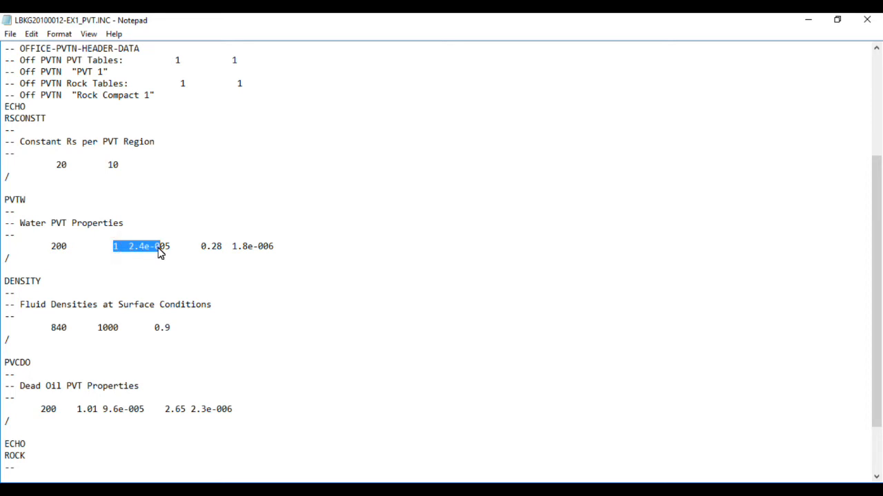
left_click(183, 257)
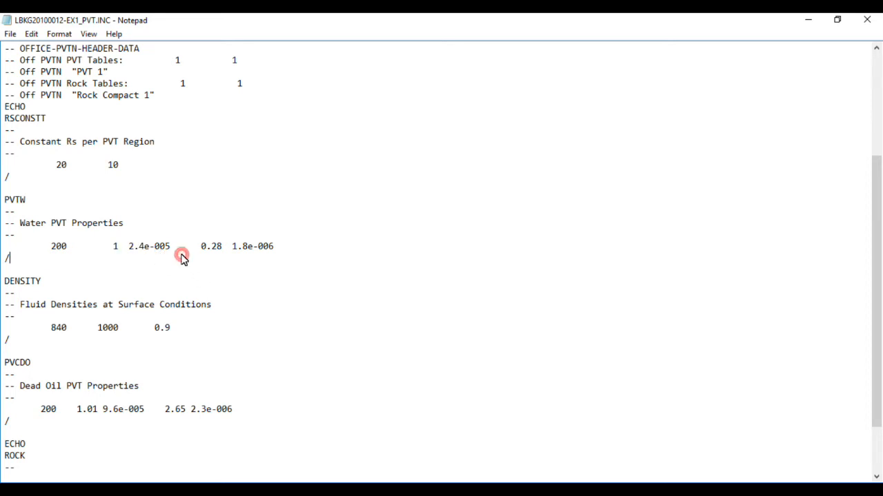
left_click(179, 249)
left_click_drag(169, 252, 131, 249)
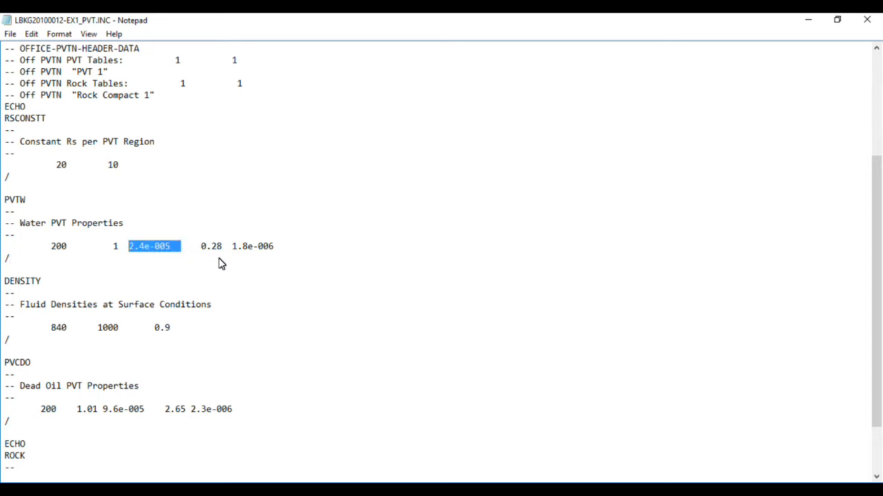
scroll(226, 279, "down", 1)
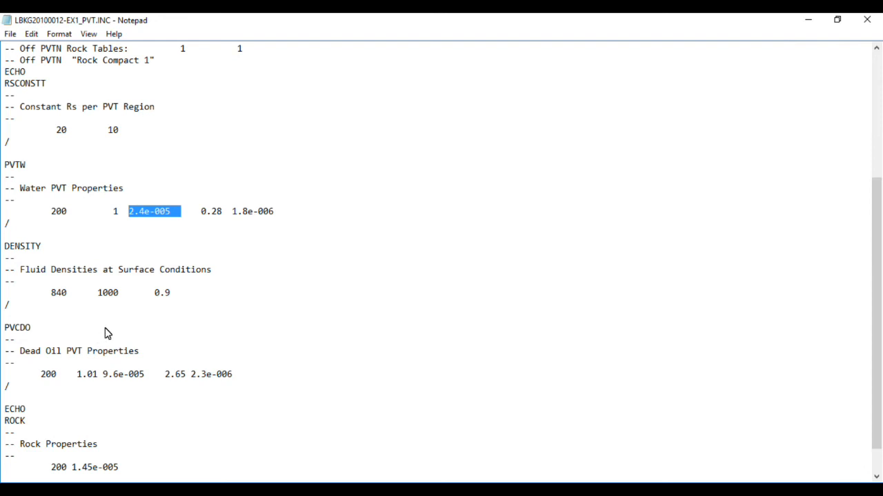
scroll(169, 337, "down", 1)
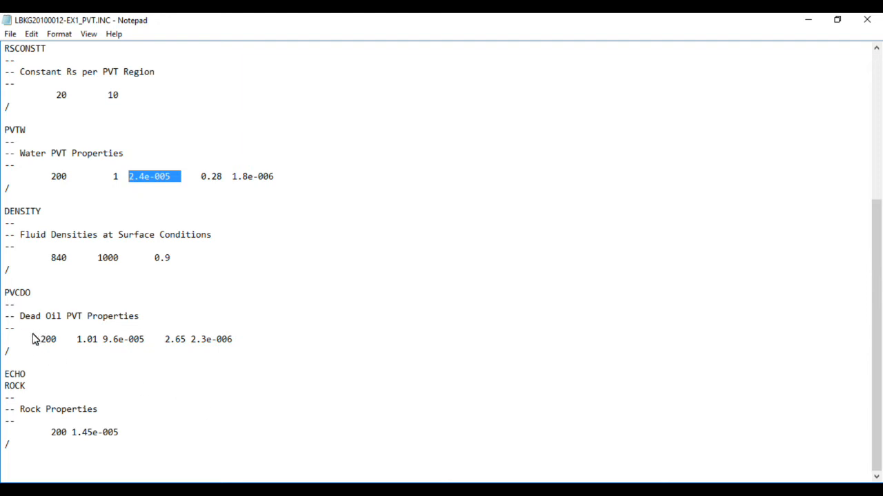
Copy the compressibility value 9.6e-005 from the Dead Oil PVT Properties line and switch back to the PVT Keywords window
left_click_drag(238, 339, 10, 321)
left_click(57, 341)
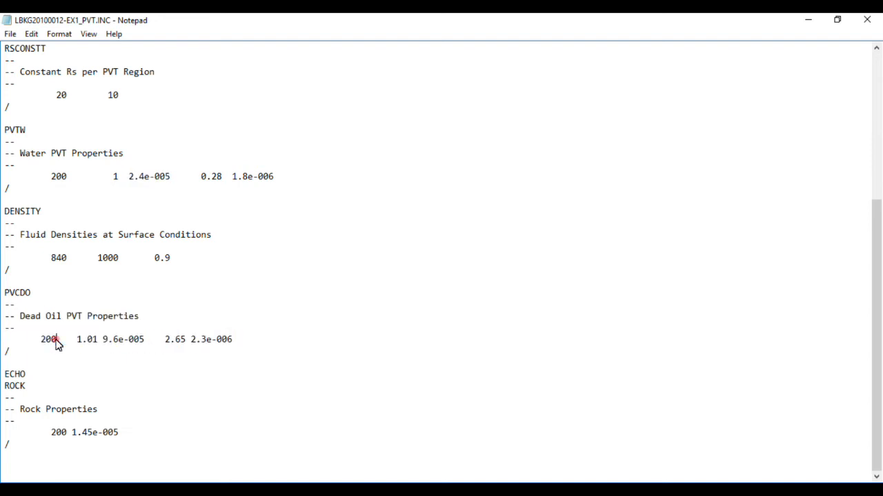
left_click_drag(104, 341, 146, 346)
right_click(128, 340)
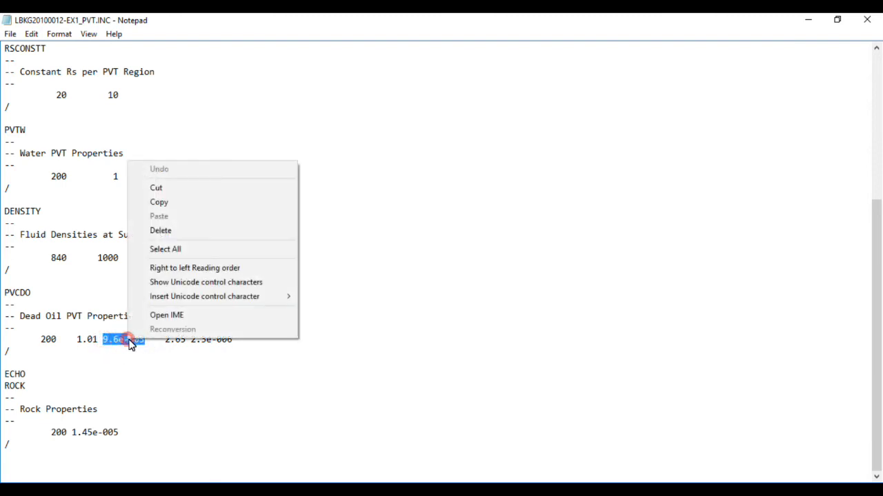
left_click(179, 203)
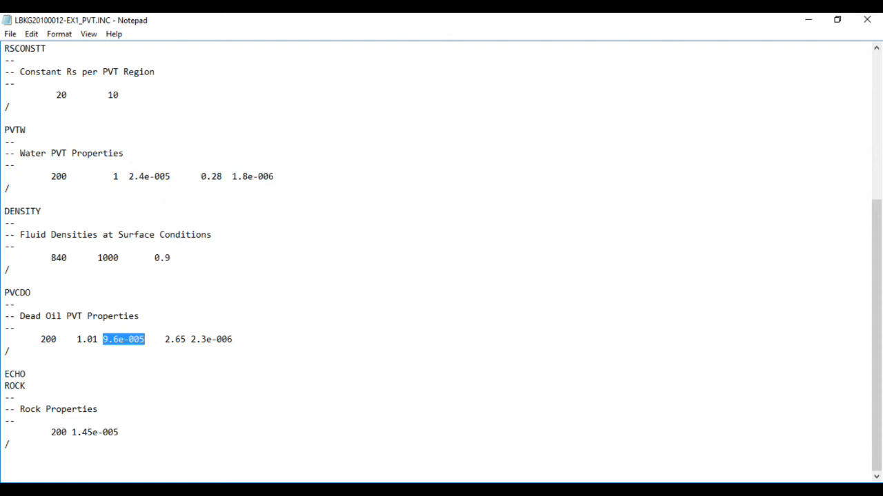
left_click(765, 454)
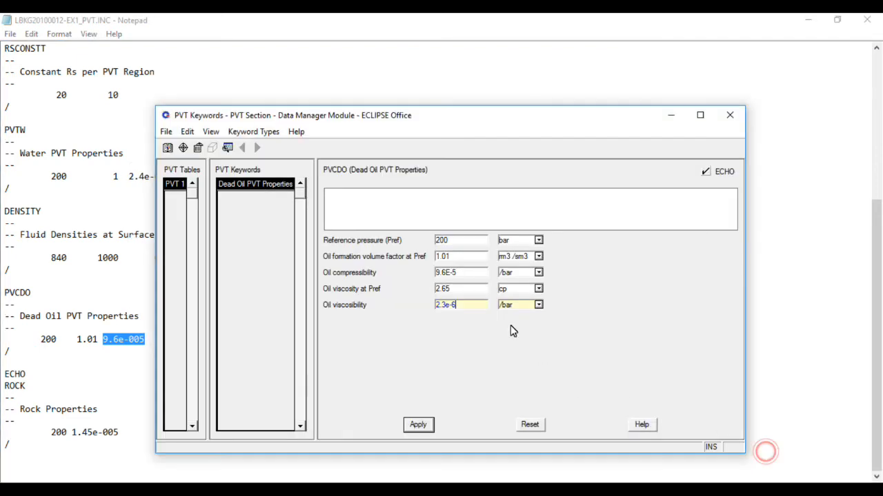
Commit the oil viscosibility entry and apply the Dead Oil PVT Properties
left_click(456, 290)
left_click(456, 308)
left_click(460, 349)
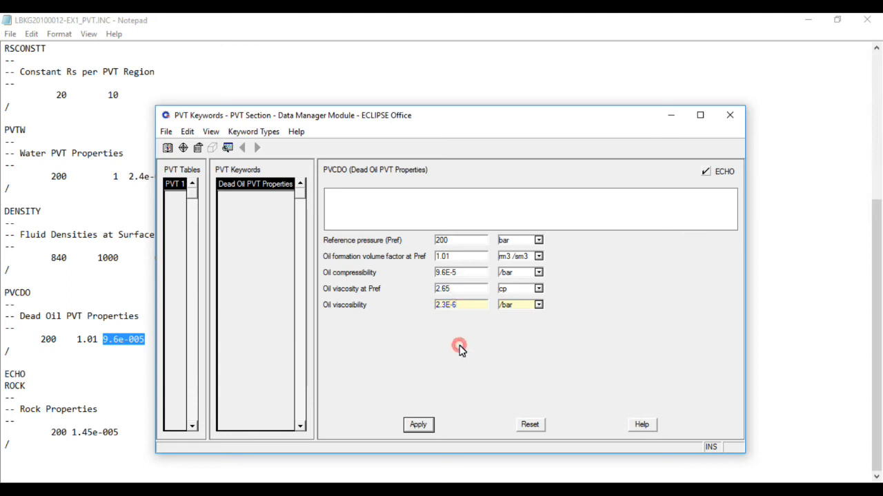
left_click(419, 425)
left_click(421, 426)
left_click(420, 426)
Add the Fluid Densities at Surface Conditions keyword and move the PVT Keywords window aside to uncover the include file's values
left_click(184, 148)
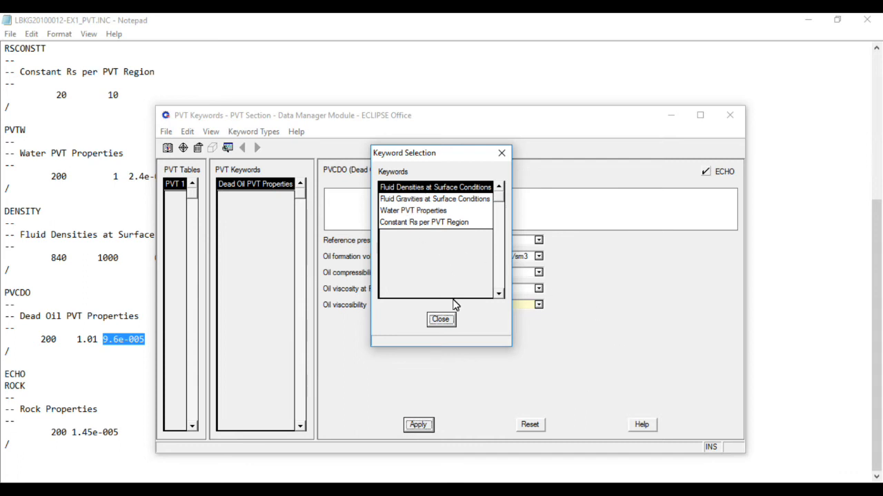
double_click(440, 187)
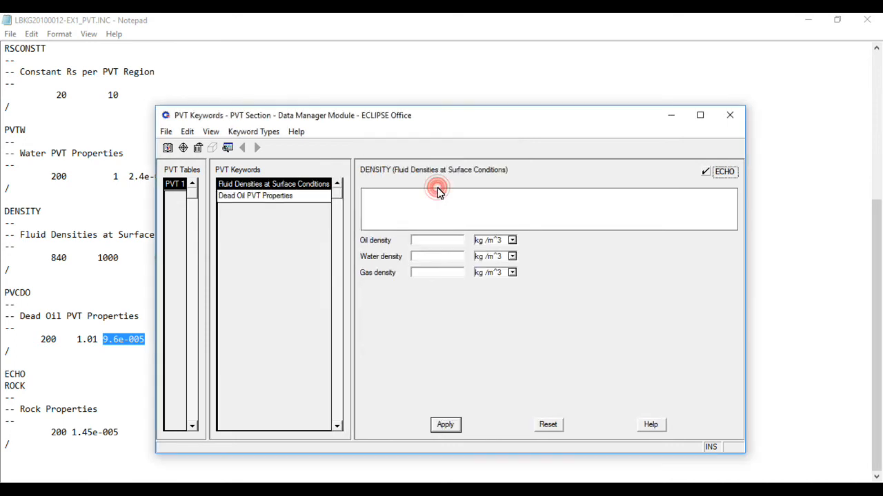
left_click(422, 241)
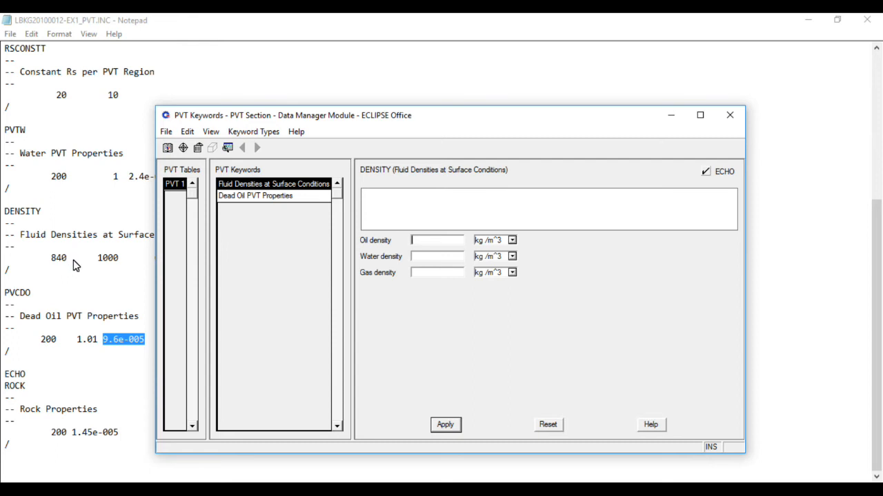
left_click_drag(321, 117, 438, 114)
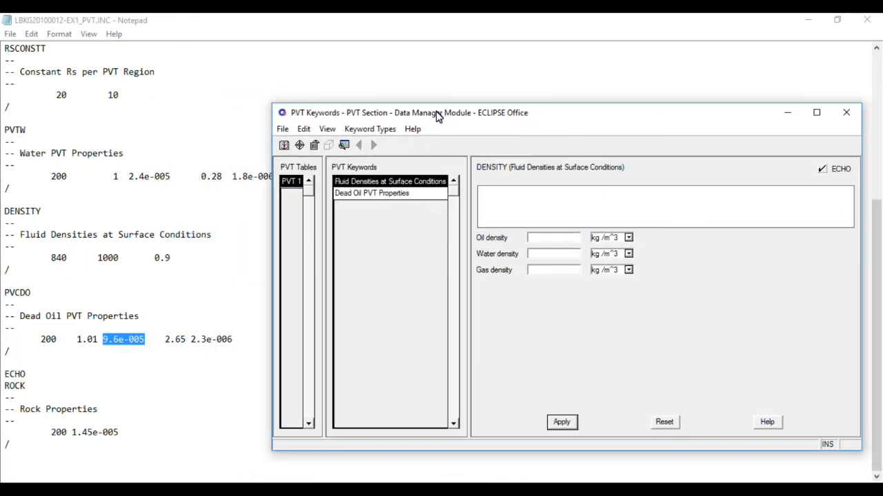
Set the oil density to 840, water density to 1000 and gas density to 0.9 kg/m^3, apply them and review both keywords
left_click(549, 242)
type("840")
left_click(564, 256)
type("1000")
left_click(564, 272)
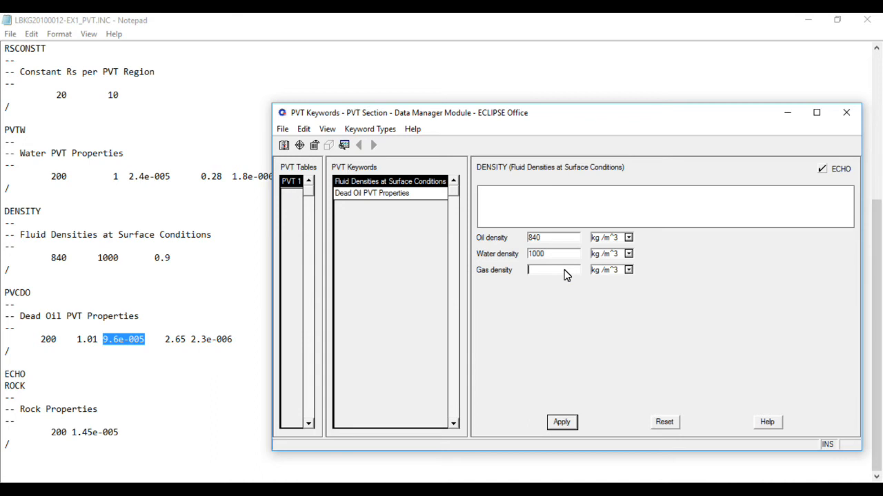
type("0.9")
left_click(557, 423)
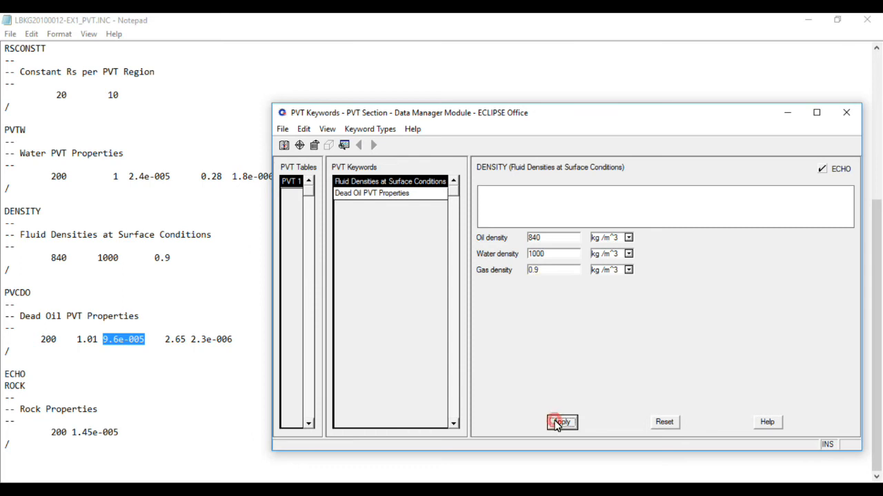
left_click(399, 197)
left_click(400, 182)
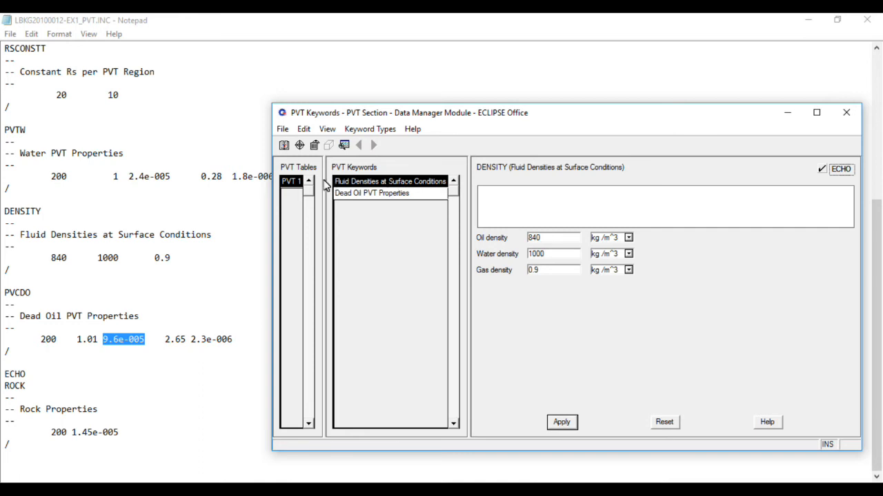
Add the Water PVT Properties keyword and set its reference pressure to 200 bar and water FVF to 1 rm3/sm3
left_click(299, 145)
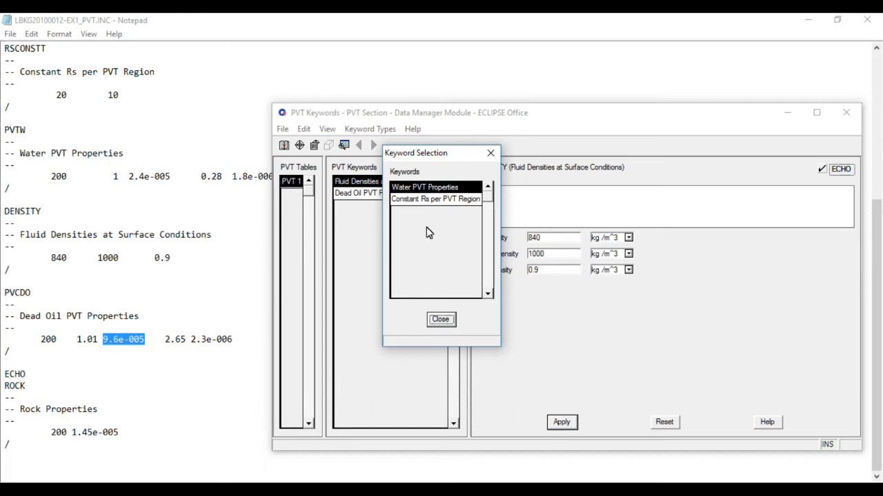
double_click(424, 189)
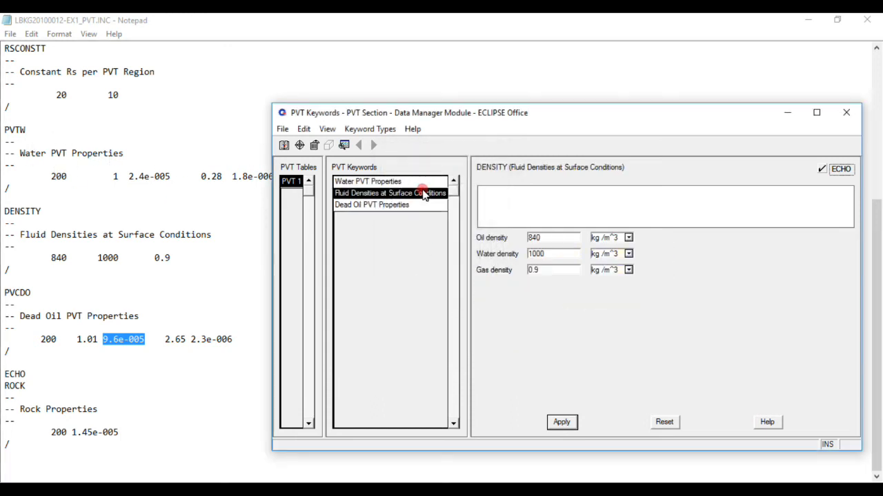
left_click(388, 182)
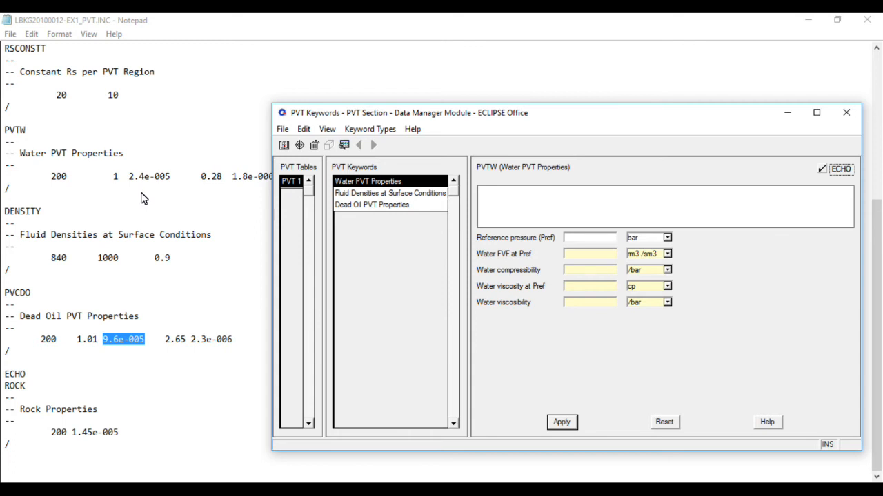
left_click(571, 237)
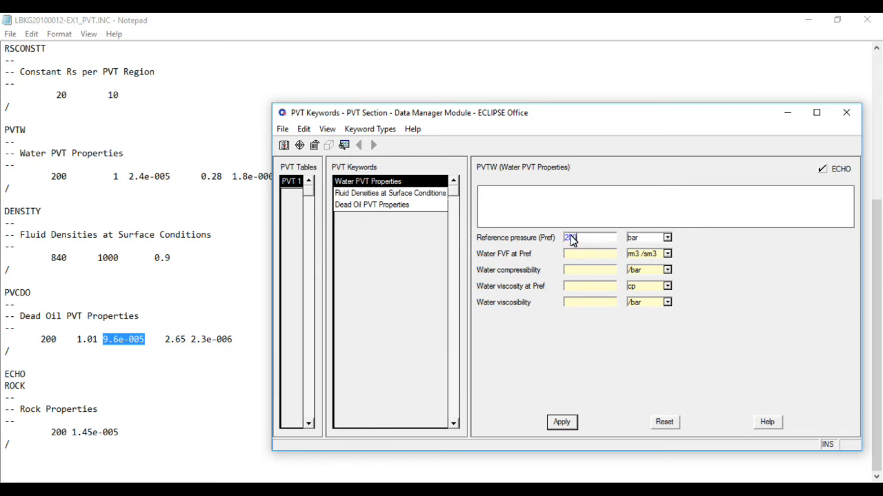
left_click(570, 256)
type("1")
Set water compressibility to 2.4E-5 /bar, viscosity to 0.28 cp and viscosibility to 1.8E-6 /bar, and apply the Water PVT Properties
left_click(578, 275)
type("2.4E")
type("-")
type("5")
type("0.2")
type("8")
left_click(580, 303)
type("1.8E-6")
left_click(568, 422)
left_click(563, 424)
Add the Constant Rs per PVT Region keyword and review the water, density and dead oil entries before returning to it
left_click(302, 146)
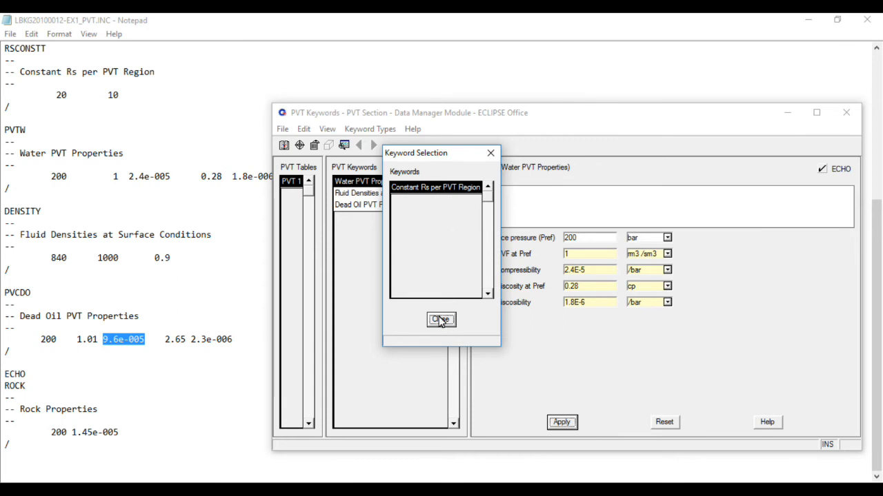
double_click(435, 189)
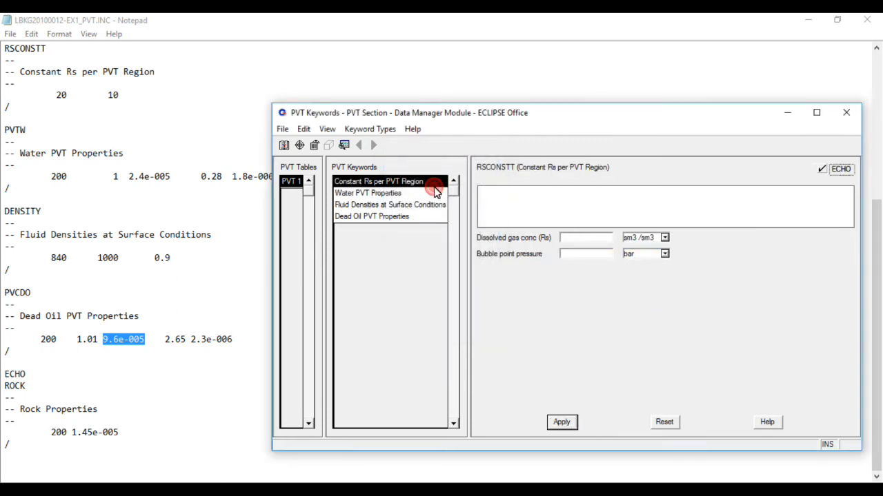
left_click(364, 195)
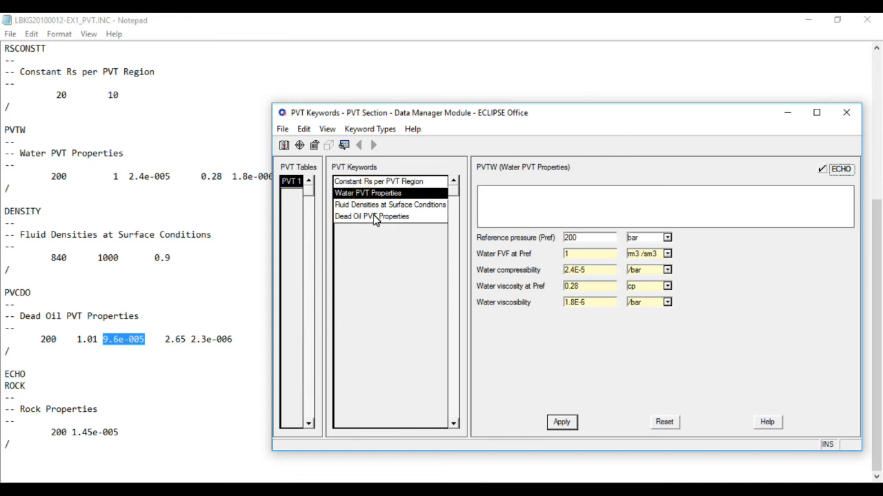
left_click(371, 205)
left_click(374, 218)
left_click(372, 206)
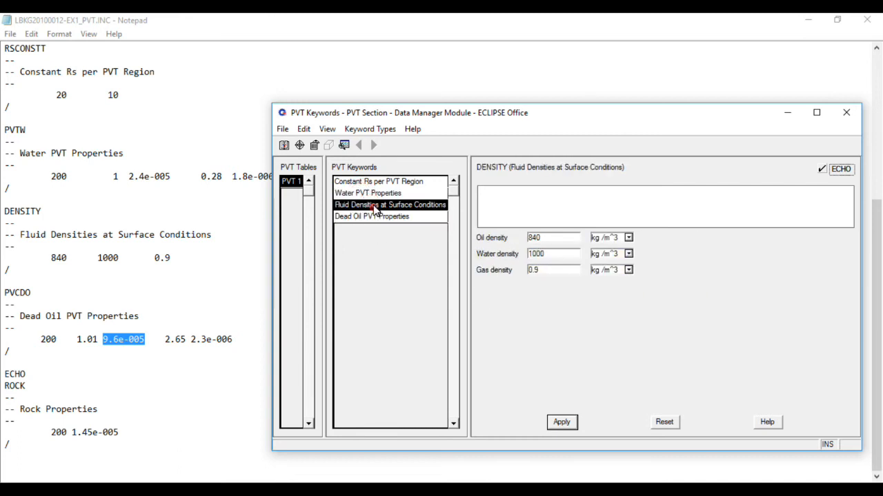
left_click(378, 193)
left_click(378, 182)
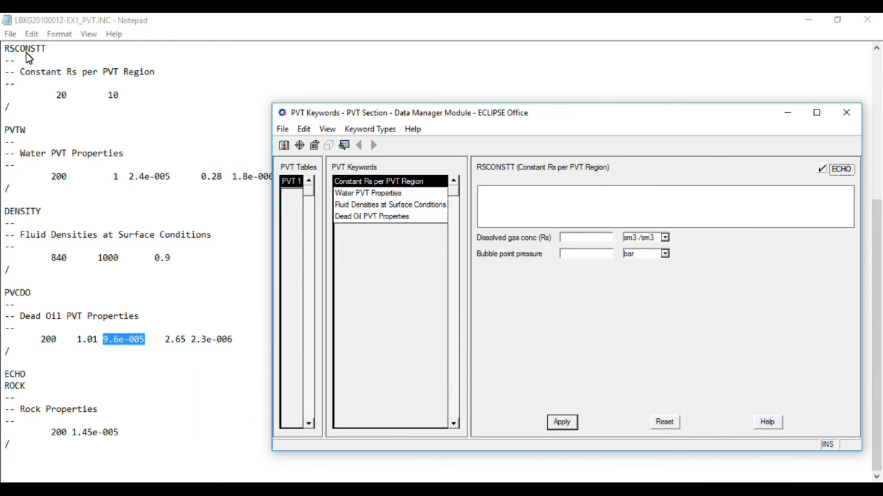
Set the dissolved gas concentration to 20 sm3/sm3 and the bubble point pressure to 10 bar, and apply the Constant Rs keyword
left_click(604, 238)
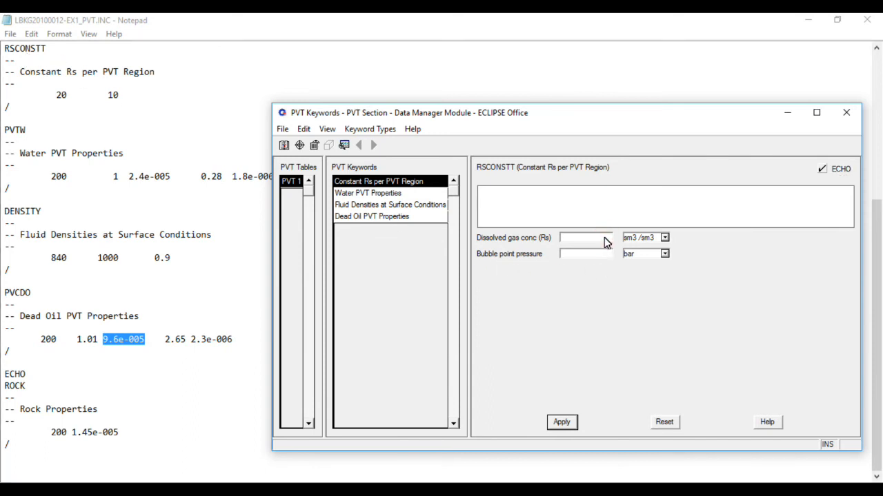
type("20")
left_click(609, 256)
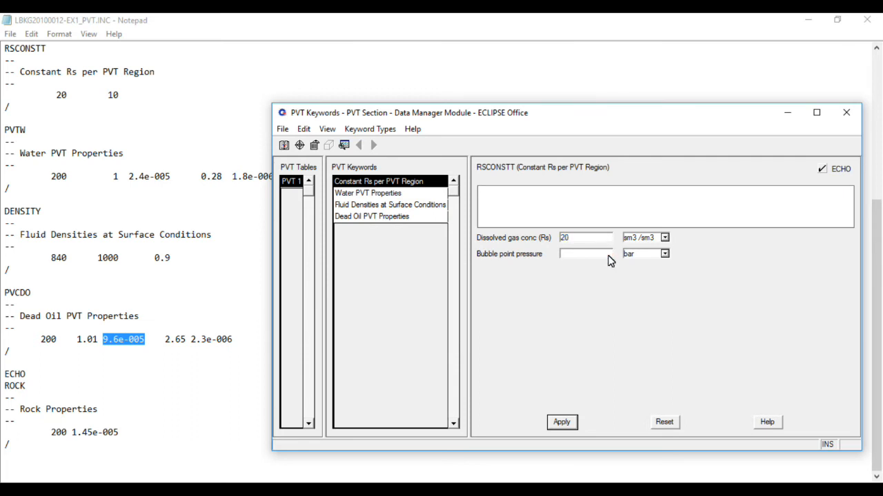
type("10")
left_click(563, 423)
left_click(357, 205)
left_click(358, 181)
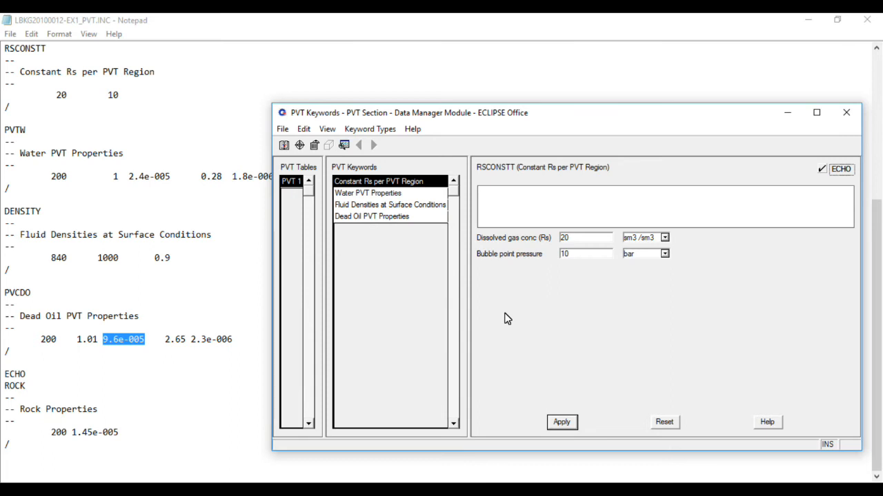
left_click(560, 424)
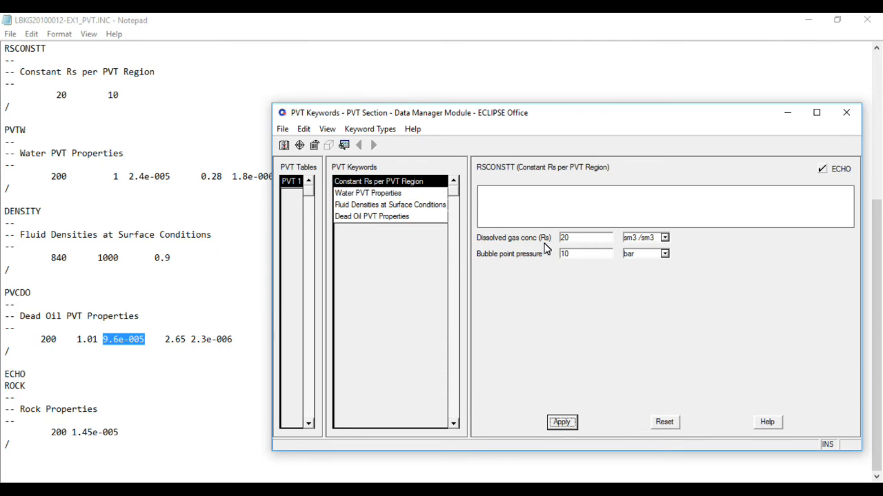
Show the keywords available for Rock Tables and compare them with the Rock Properties entry in the include file
left_click(379, 131)
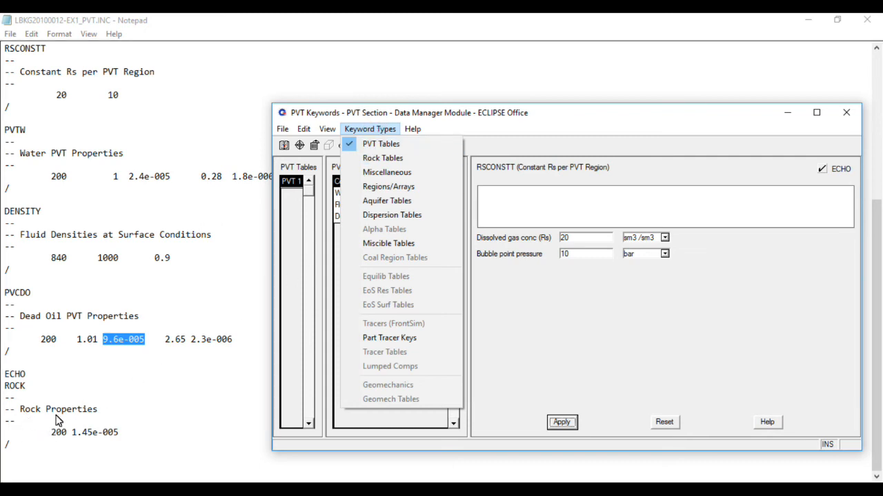
left_click(386, 159)
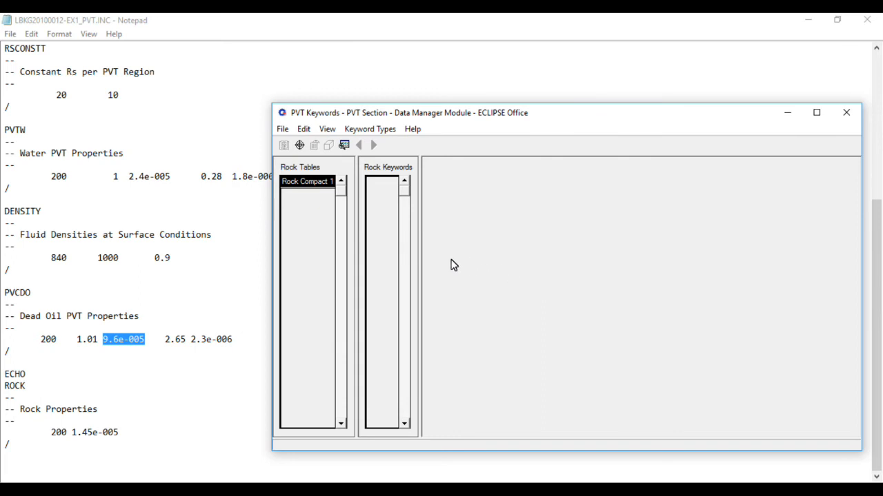
left_click(300, 146)
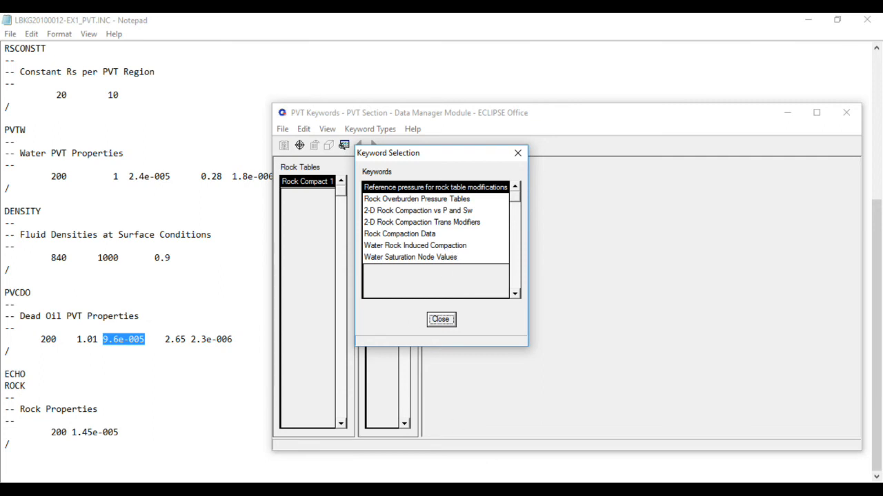
mouse_move(551, 491)
left_click_drag(377, 152, 478, 163)
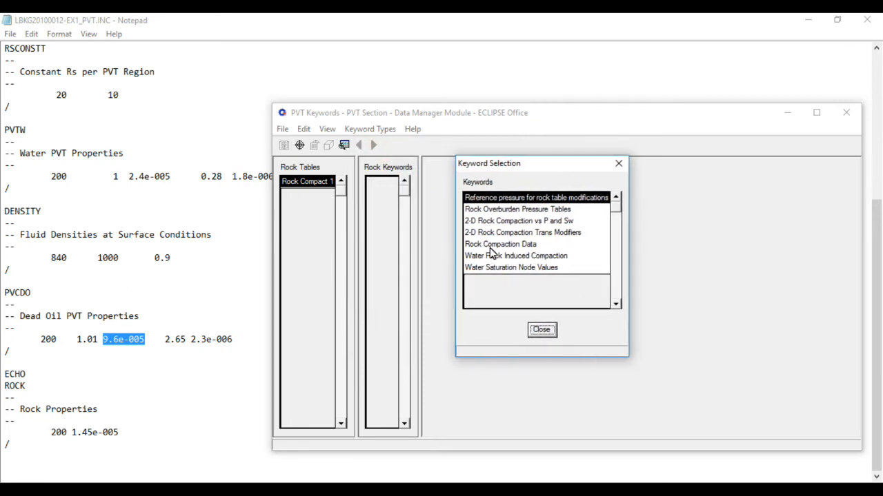
left_click(33, 413)
left_click_drag(19, 411, 93, 411)
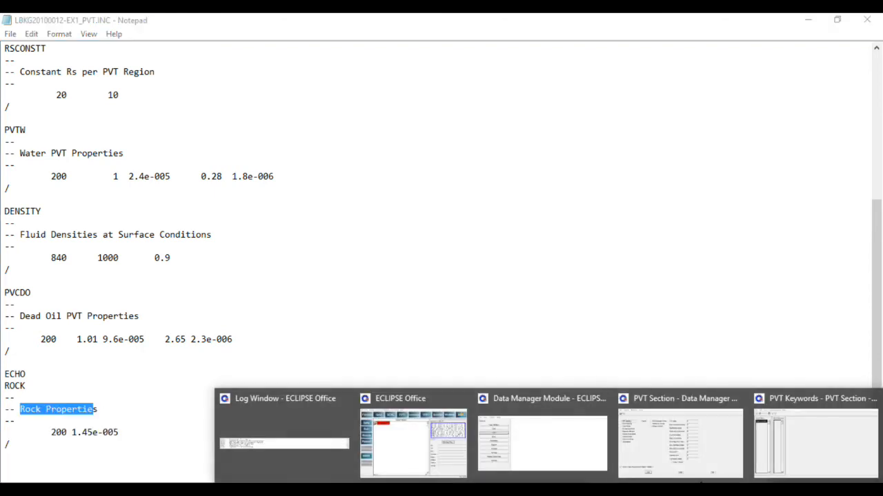
left_click(784, 451)
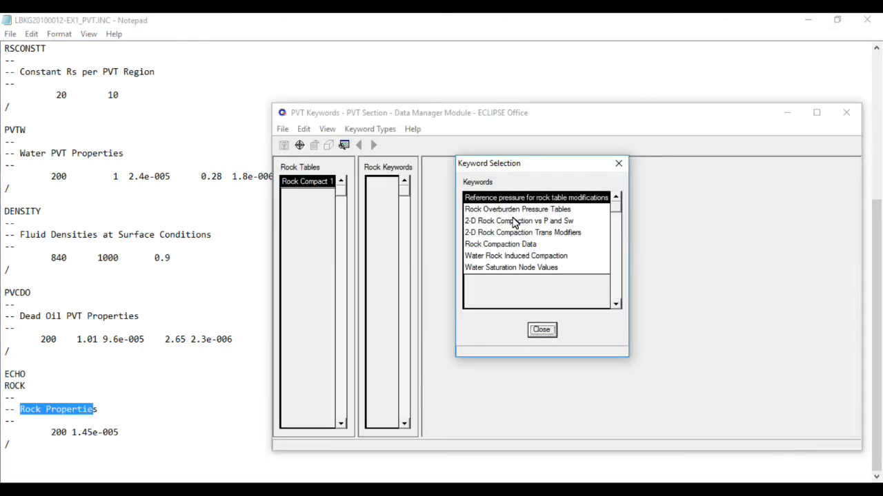
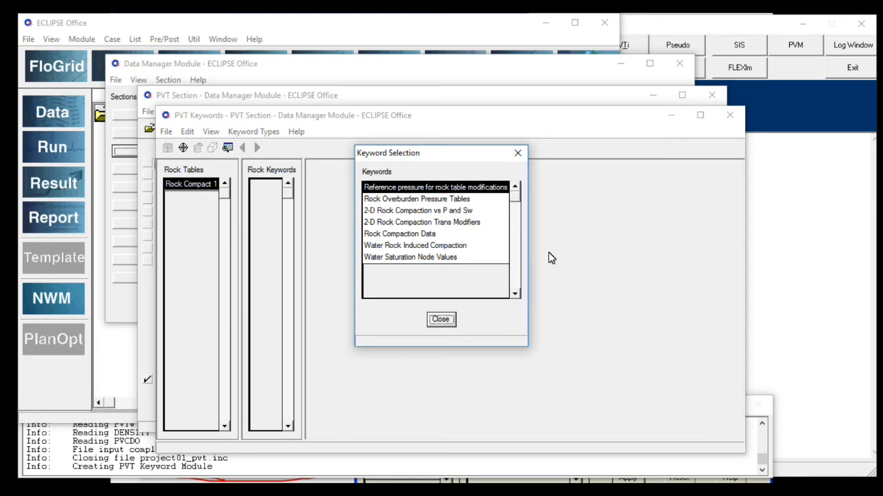
Reselect the Rock Tables keyword type, check its available keywords once more and close the list without adding any
left_click(251, 132)
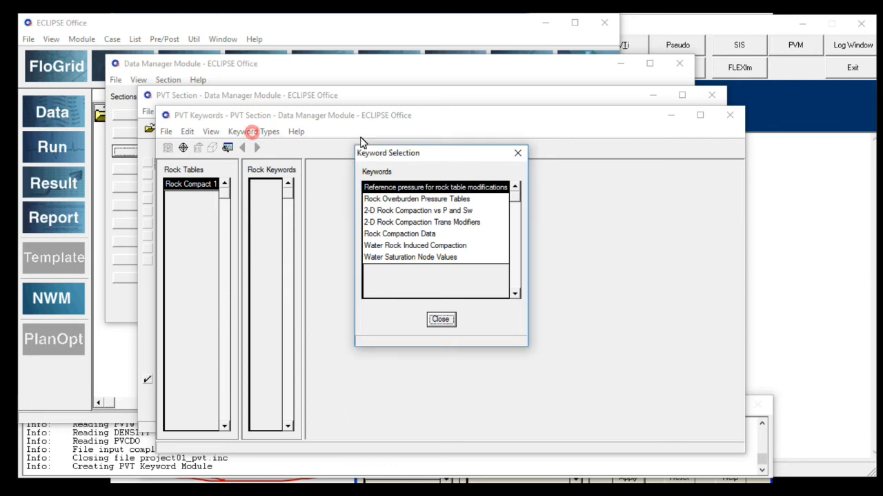
left_click(441, 319)
left_click(248, 133)
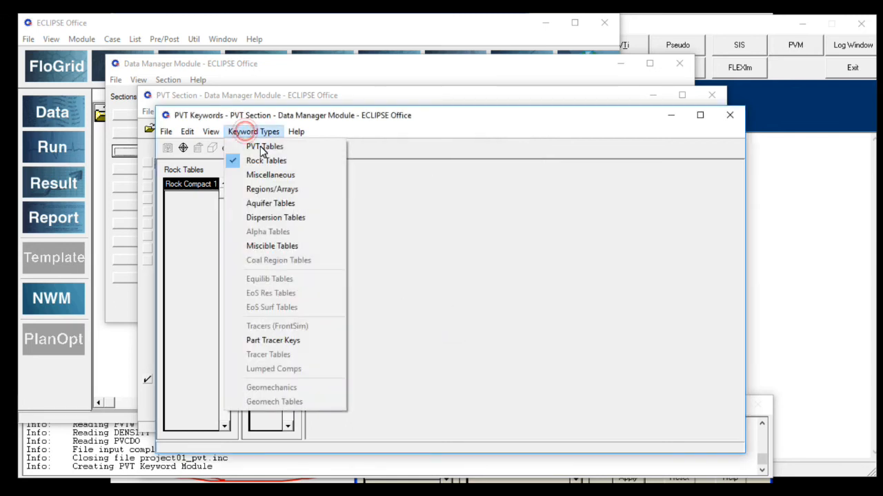
left_click(266, 160)
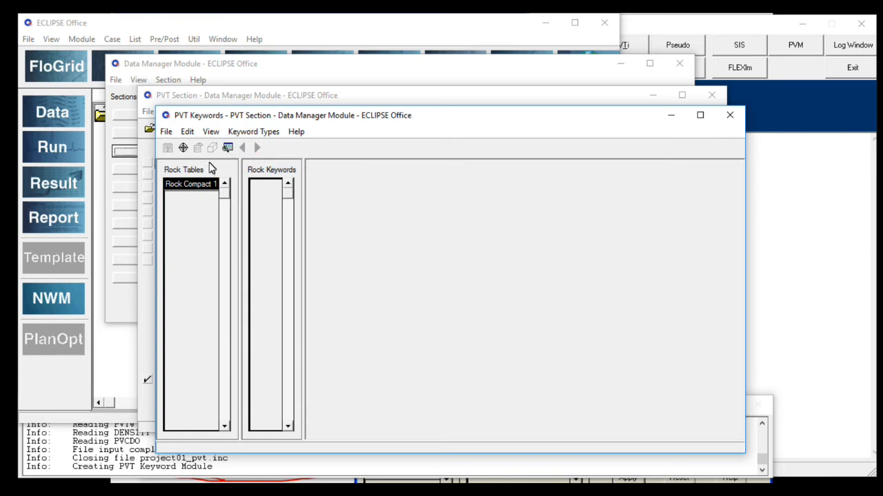
left_click(183, 147)
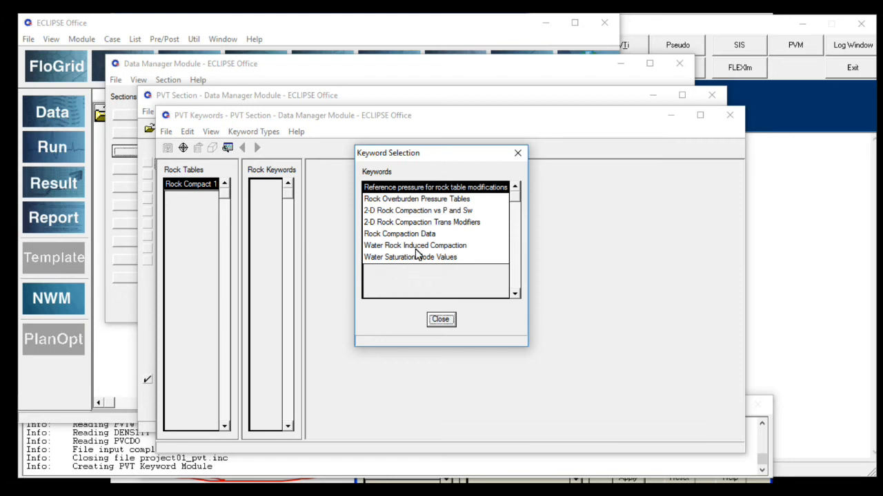
left_click(441, 320)
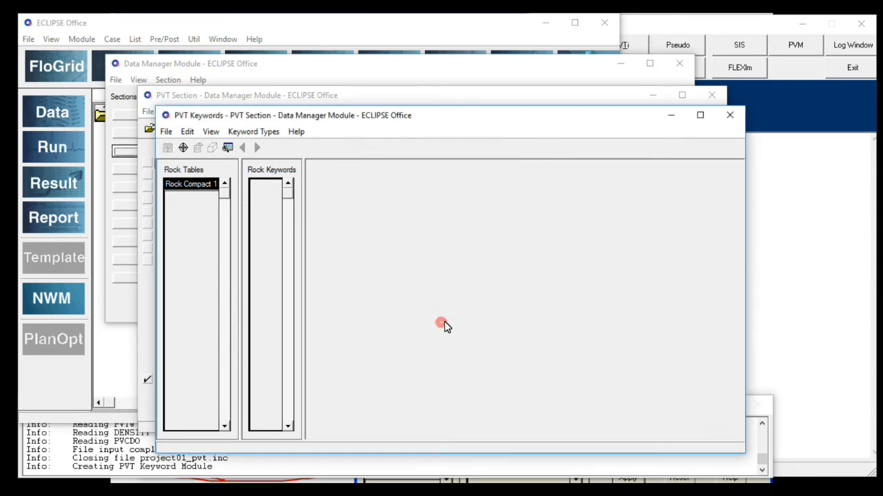
Close the PVT Keywords and PVT Section windows to return to the Data Manager Module
left_click(170, 133)
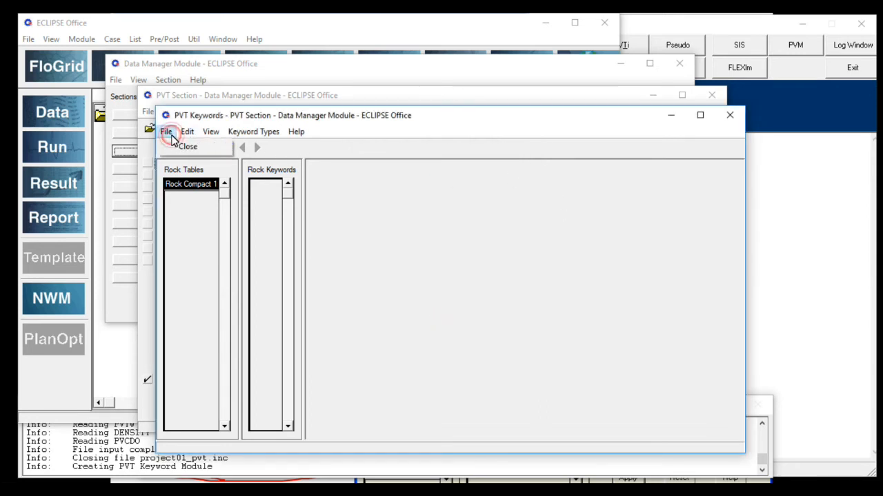
mouse_move(204, 134)
mouse_move(253, 132)
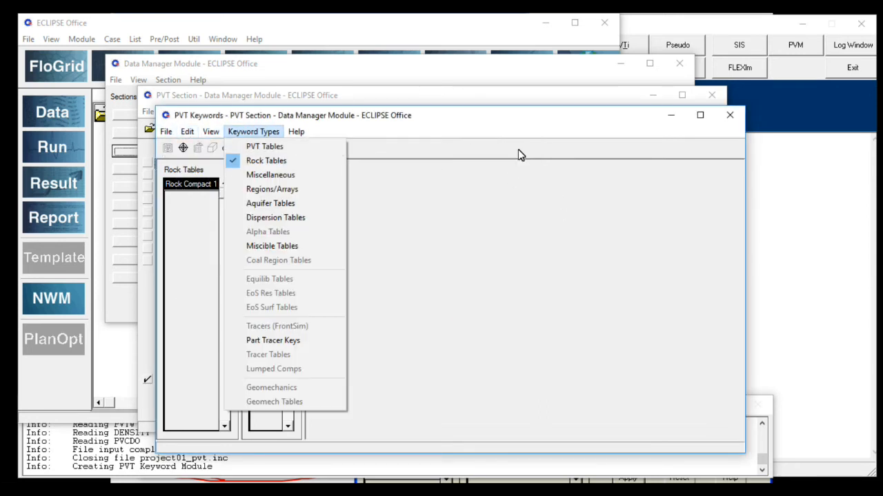
left_click(730, 119)
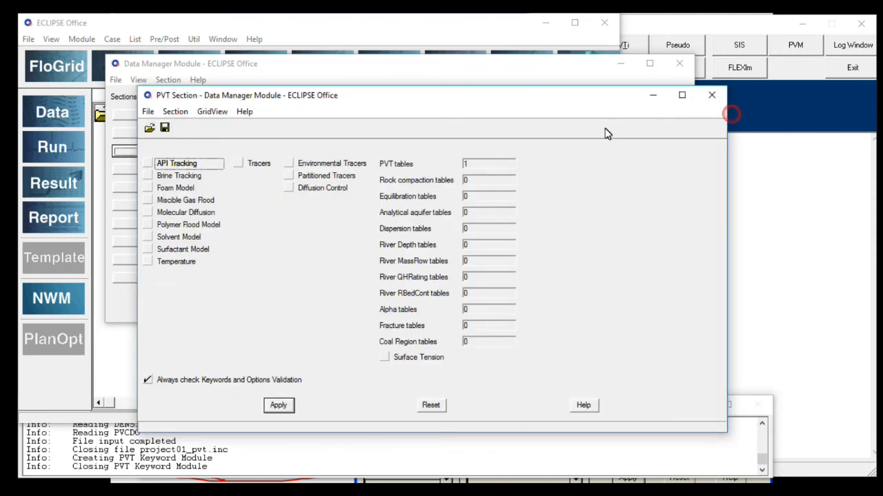
left_click(709, 99)
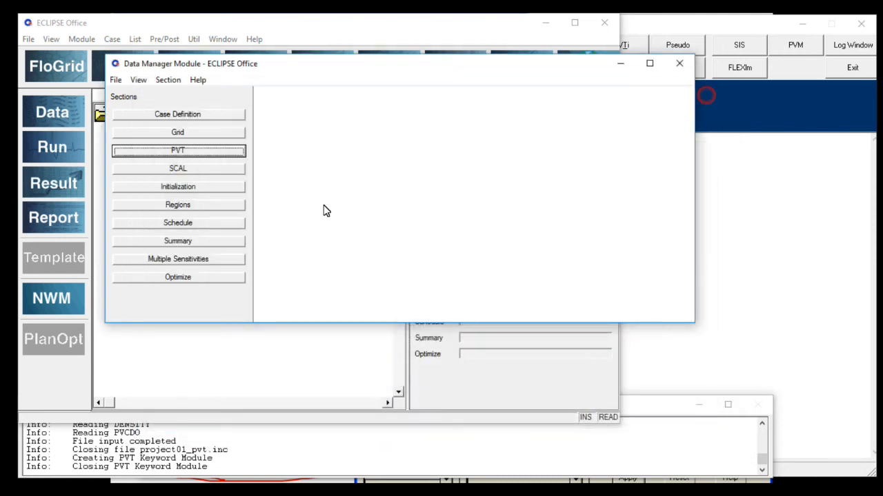
Reopen the case definition's reservoir settings, keep Rock Compaction enabled with the Reversible type, and apply and accept them
left_click(191, 118)
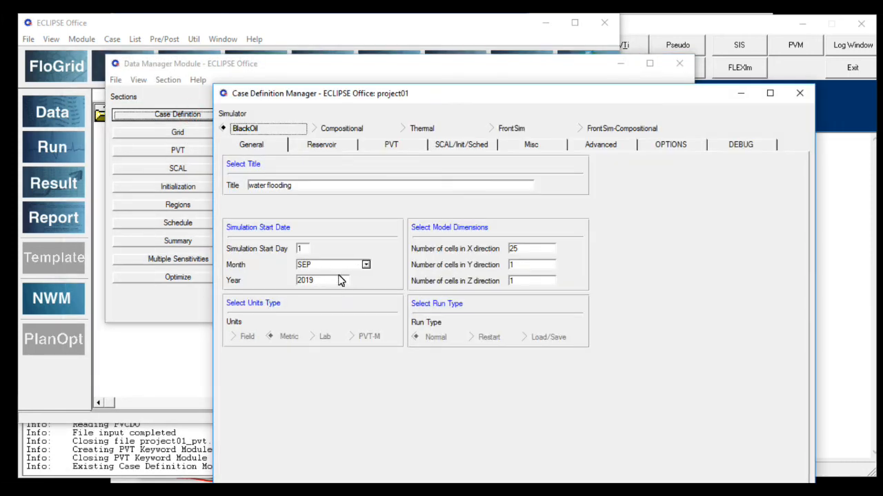
left_click(318, 144)
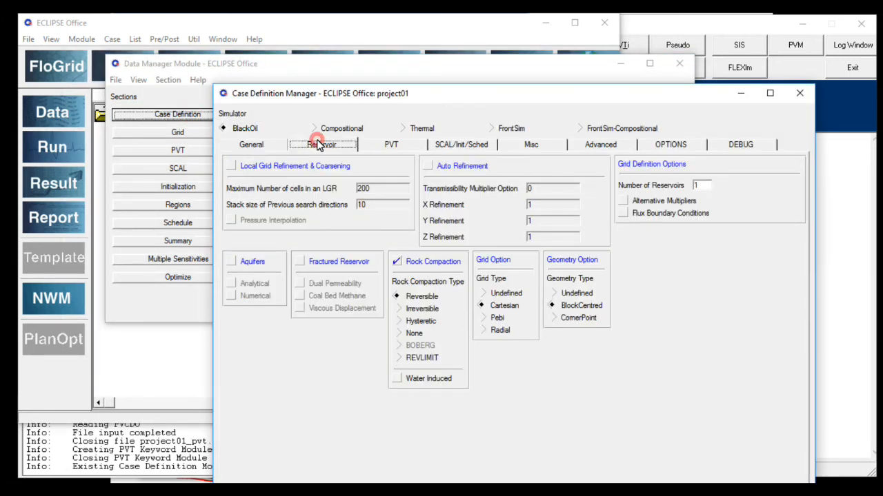
left_click(396, 263)
left_click_drag(587, 98, 586, 43)
left_click(453, 455)
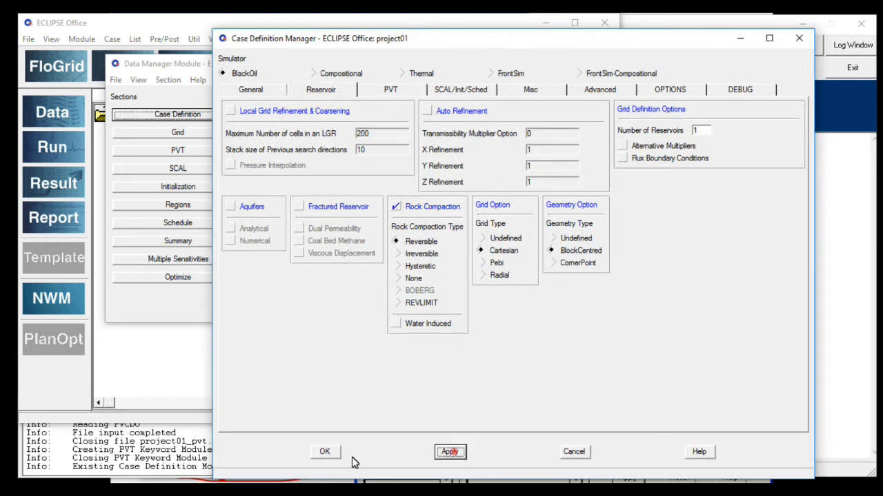
left_click(324, 453)
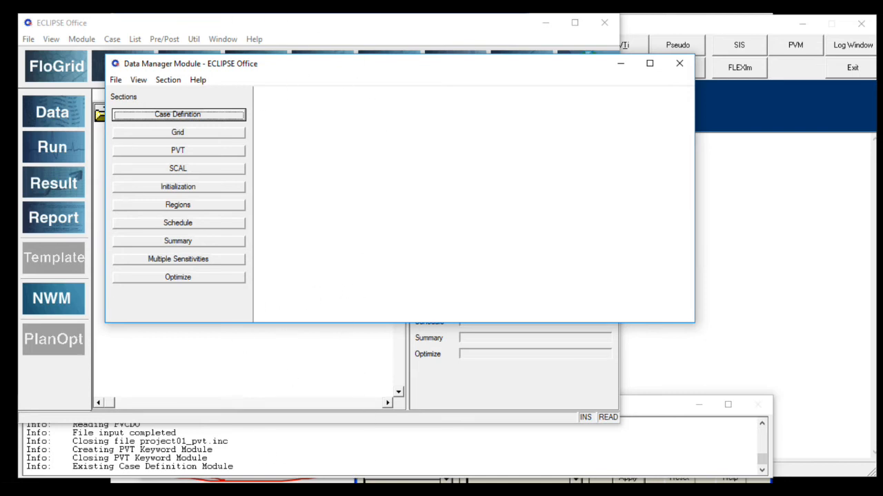
Switch to File Explorer and maximize the project eclipse folder window to view the project files
mouse_move(223, 492)
left_click(282, 457)
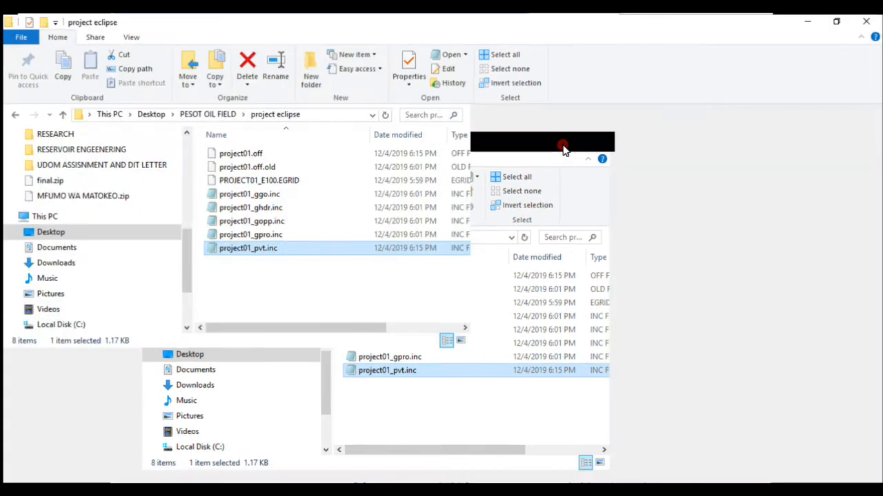
left_click(564, 140)
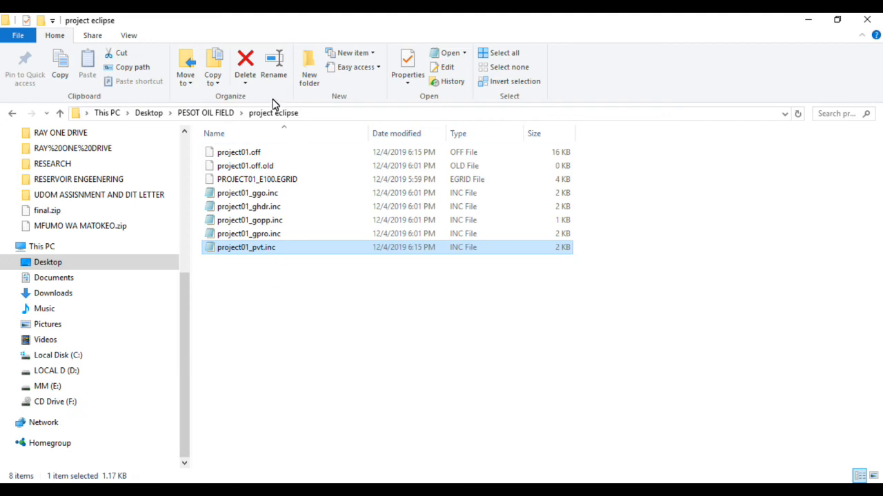
Open project01_pvt.inc in Notepad, append a ROCK keyword line after the PVCDO data, and save the file on closing
left_click(241, 153)
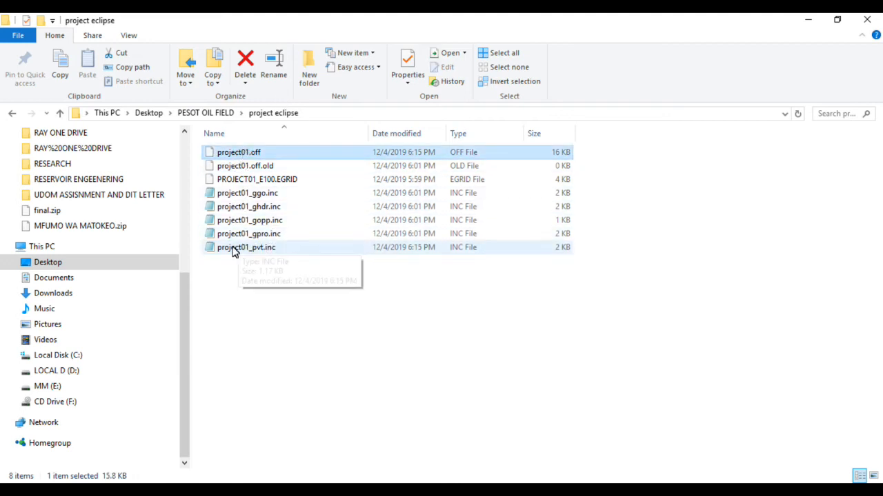
double_click(269, 253)
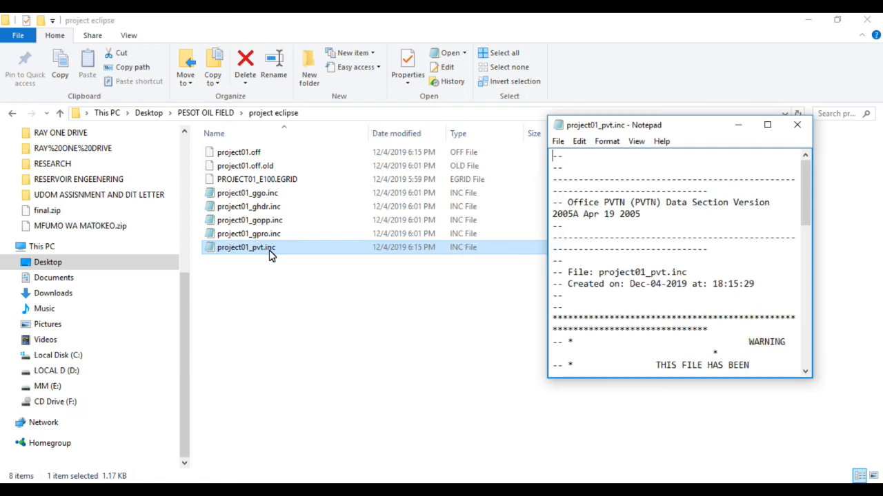
left_click(769, 127)
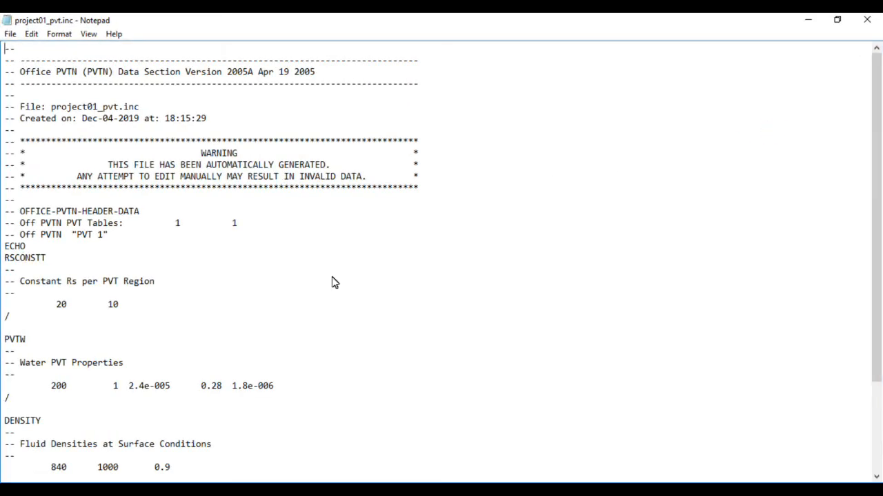
scroll(331, 282, "down", 3)
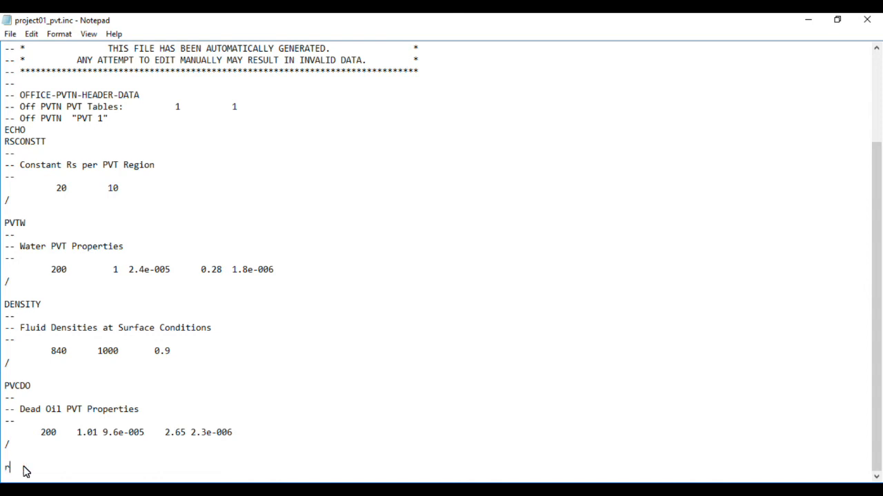
type("ROCK")
key("Return")
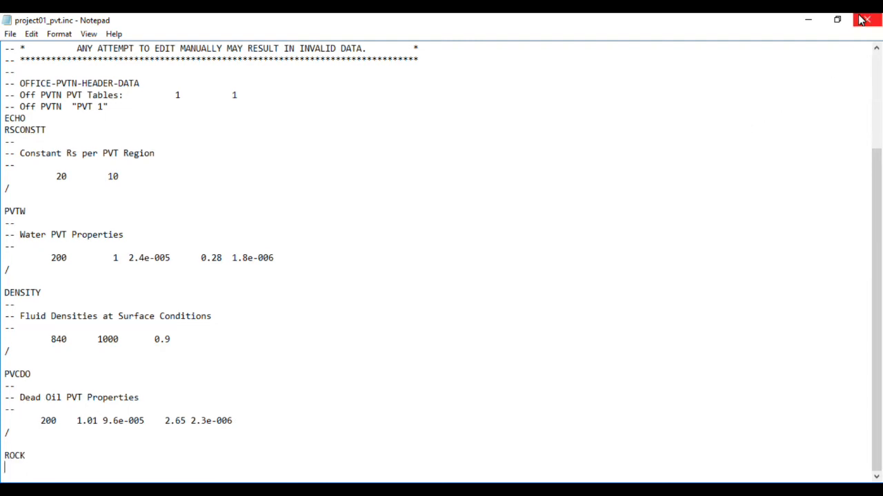
left_click(863, 20)
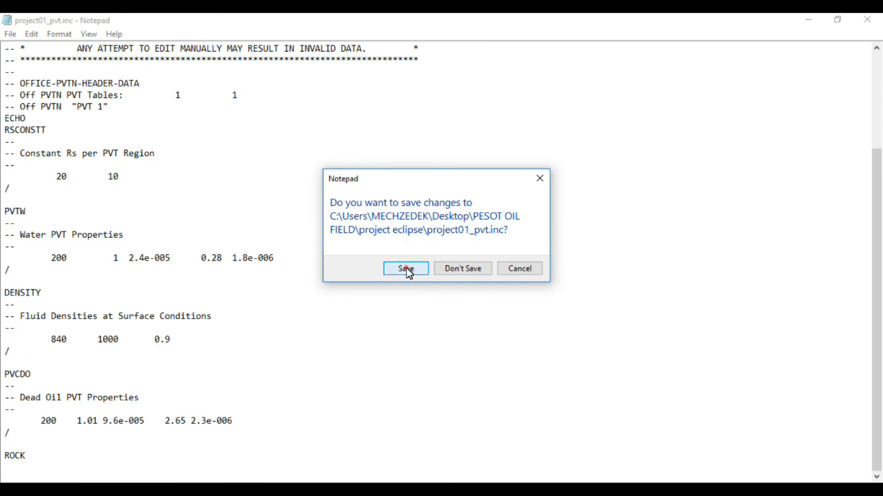
left_click(407, 270)
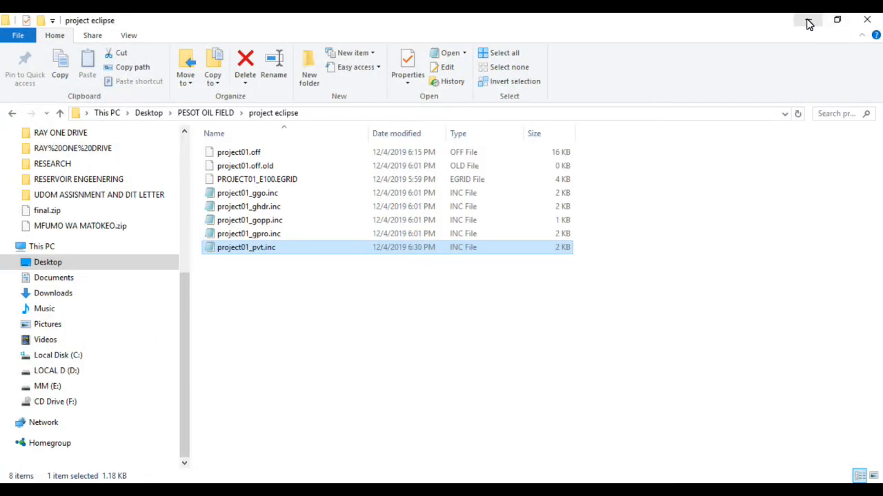
Switch back to ECLIPSE Office, load the PVT section from the edited file and open its keywords
left_click(808, 22)
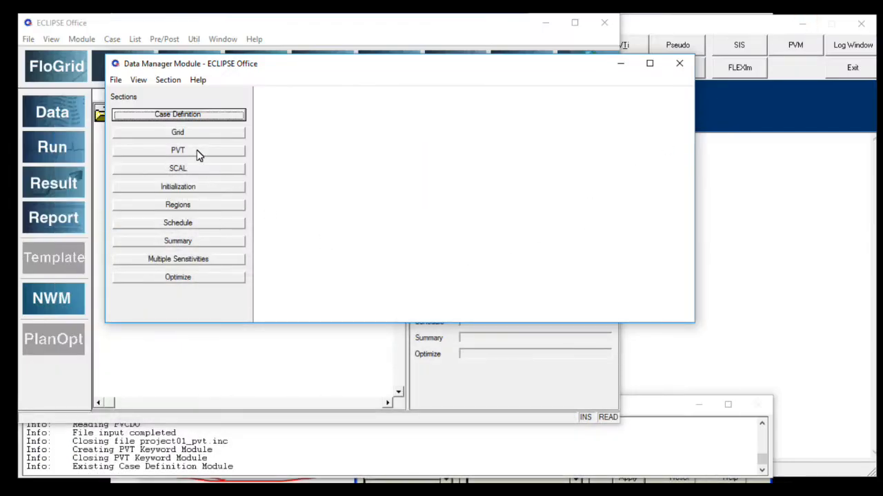
left_click(197, 151)
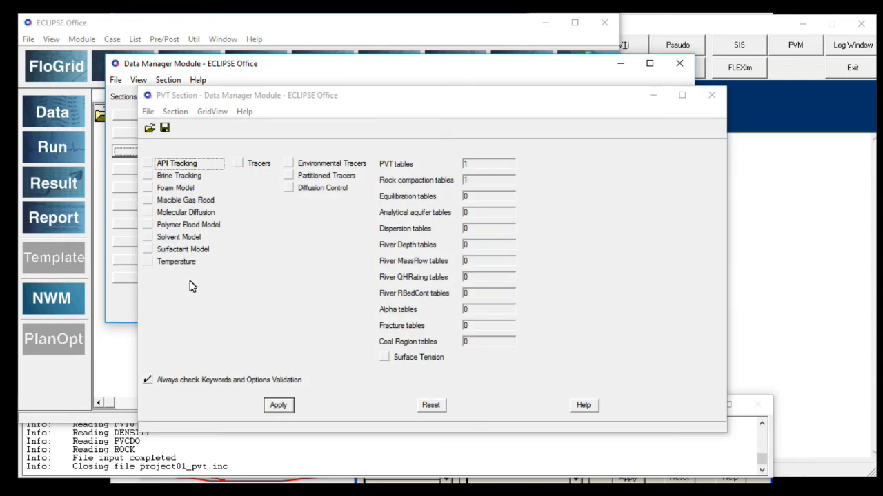
left_click(208, 113)
left_click(175, 112)
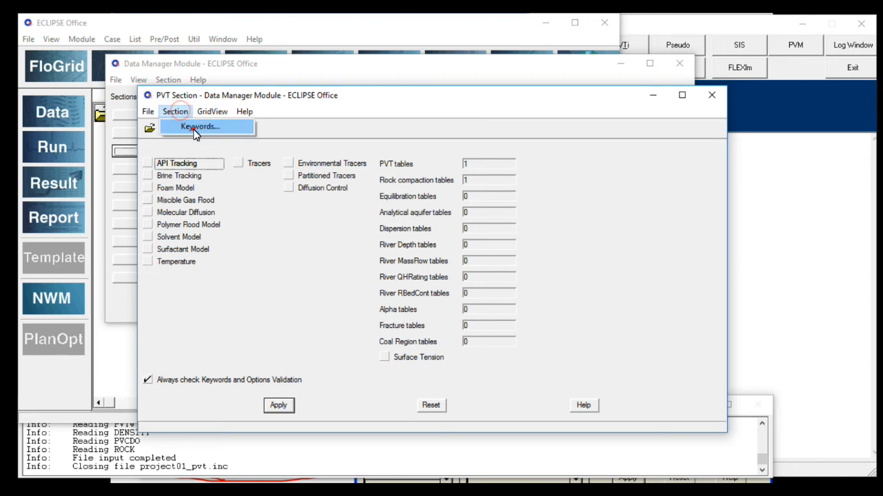
left_click(197, 126)
left_click(193, 129)
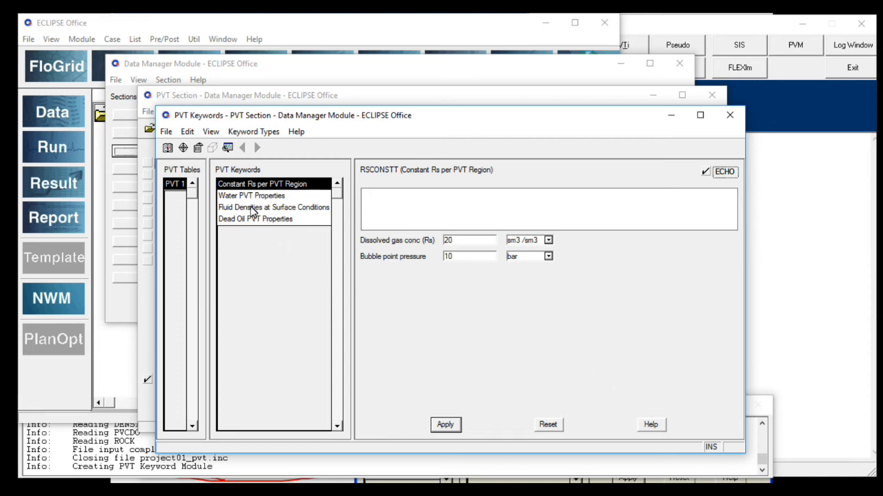
Switch the PVT keywords to the Rock Tables type to bring up the Rock Properties keyword
left_click(184, 149)
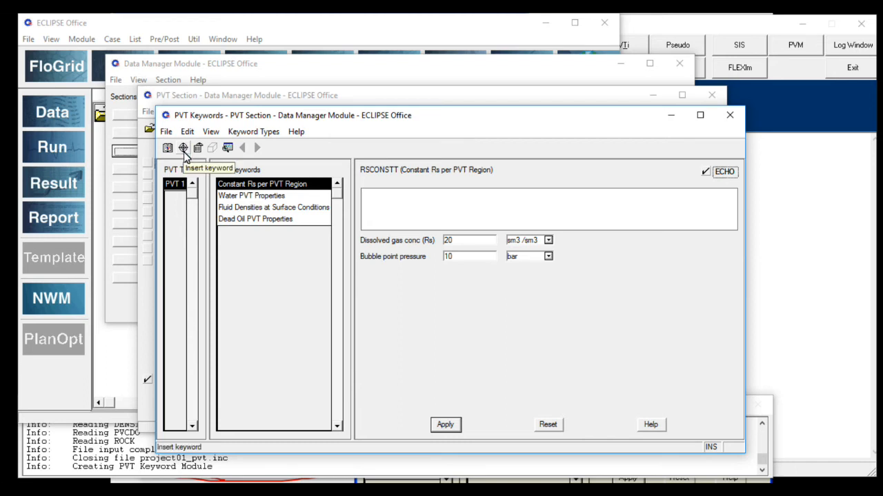
left_click(184, 149)
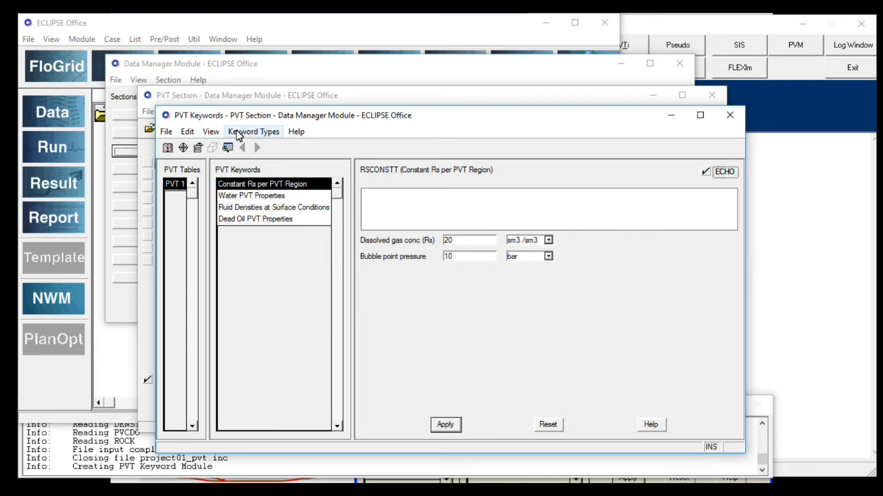
left_click(232, 133)
left_click(262, 160)
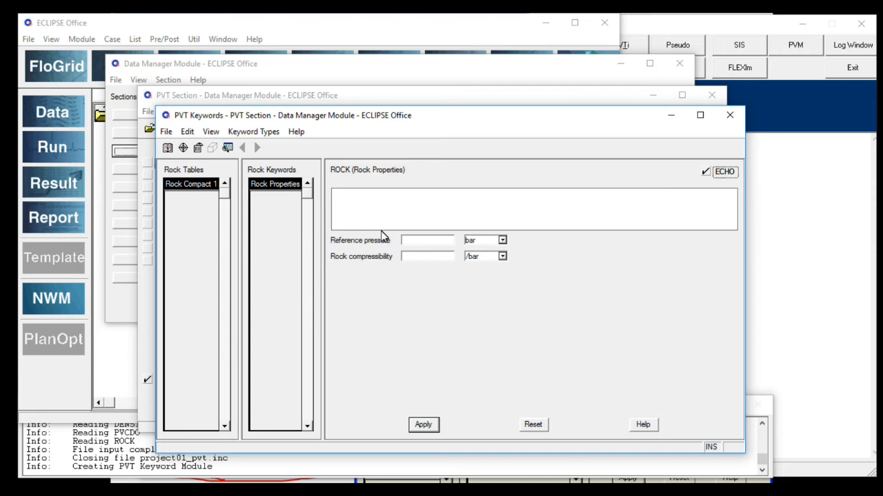
Consult the ROCK data in the reference file LBKG20100012-EX1_PVT.INC and set the rock reference pressure to 200 bar
left_click(414, 239)
left_click(437, 243)
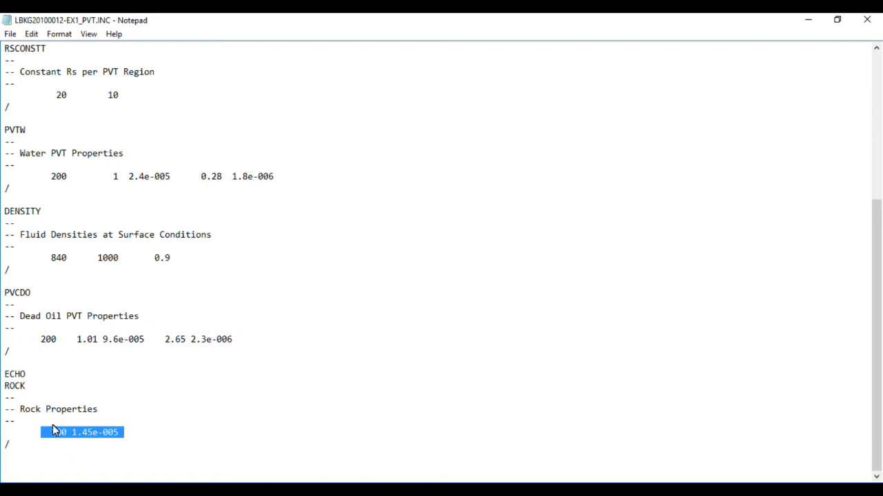
left_click(65, 439)
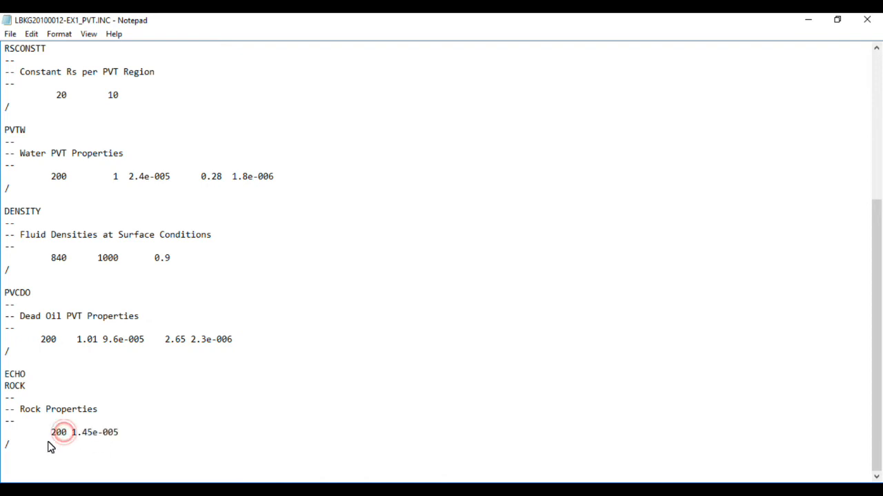
left_click(809, 26)
left_click(427, 243)
type("200")
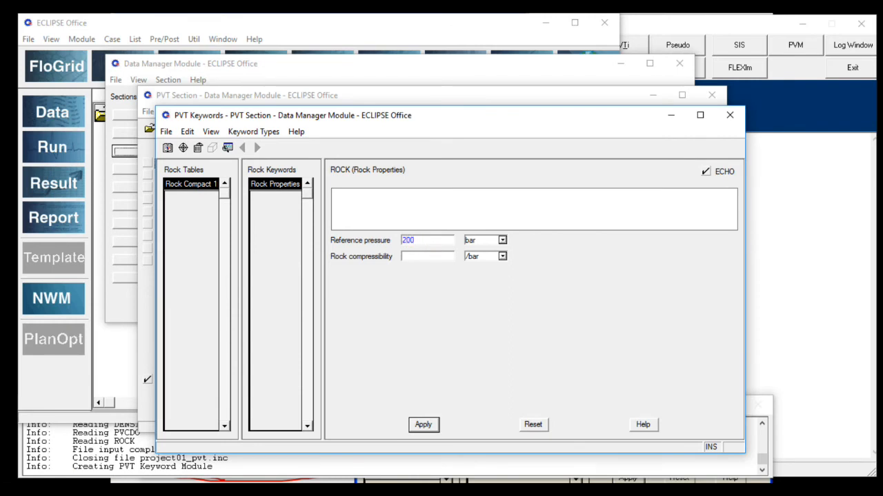
Recheck the reference file, set the rock compressibility to 1.45E-5 /bar and apply the Rock Properties keyword
mouse_move(572, 491)
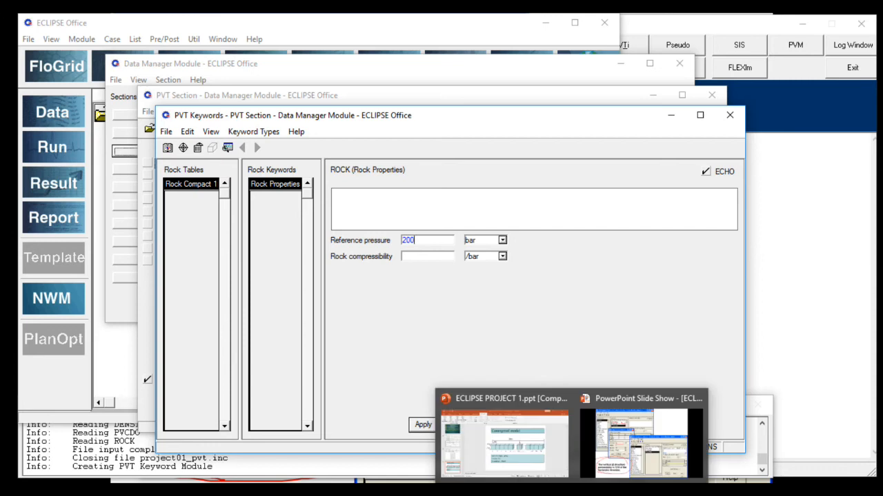
left_click(275, 465)
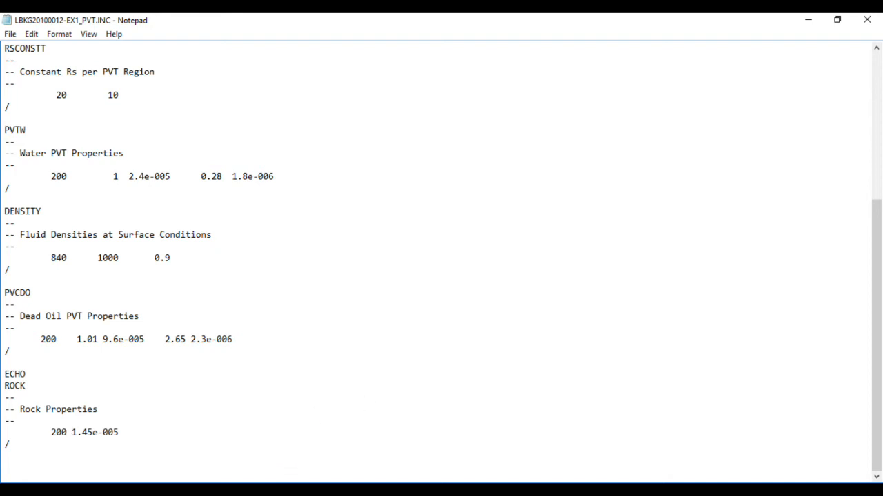
key("alt+Tab")
key("alt+Tab")
key("alt+Tab")
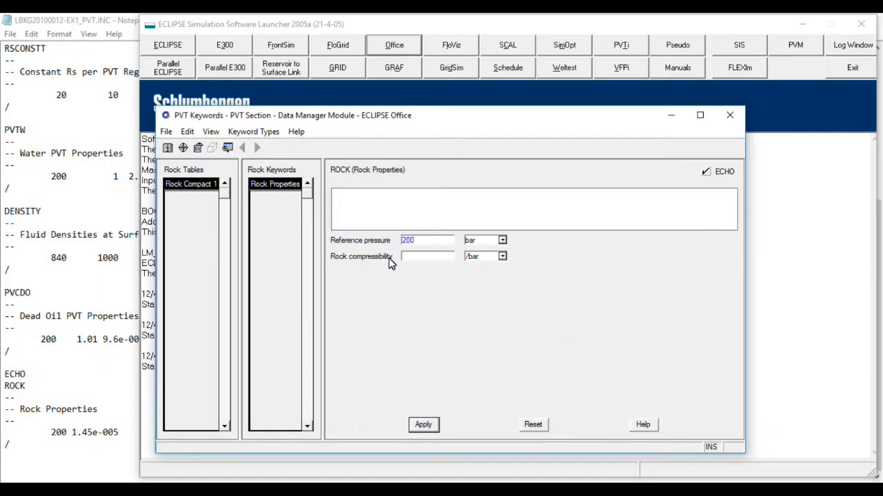
left_click(408, 256)
type("1.45E-5")
left_click(428, 426)
Look at the Regions/Arrays keyword type and return to the PVT Tables keywords
left_click(253, 132)
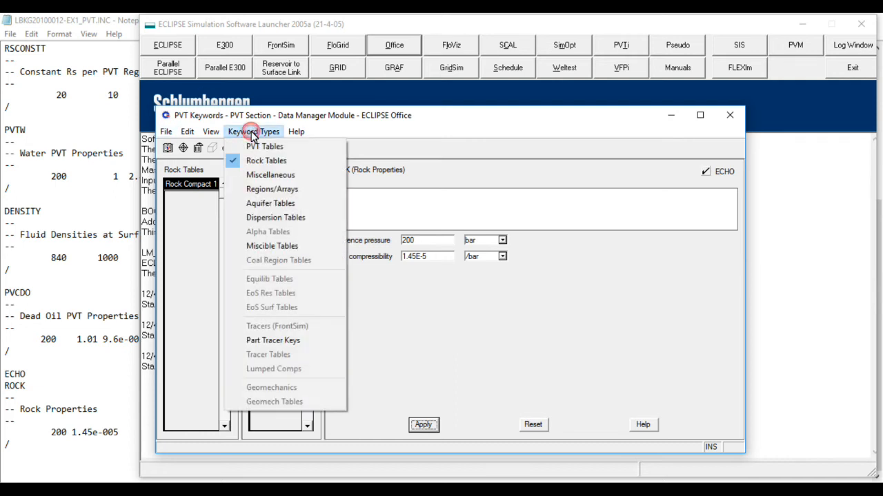
left_click(251, 189)
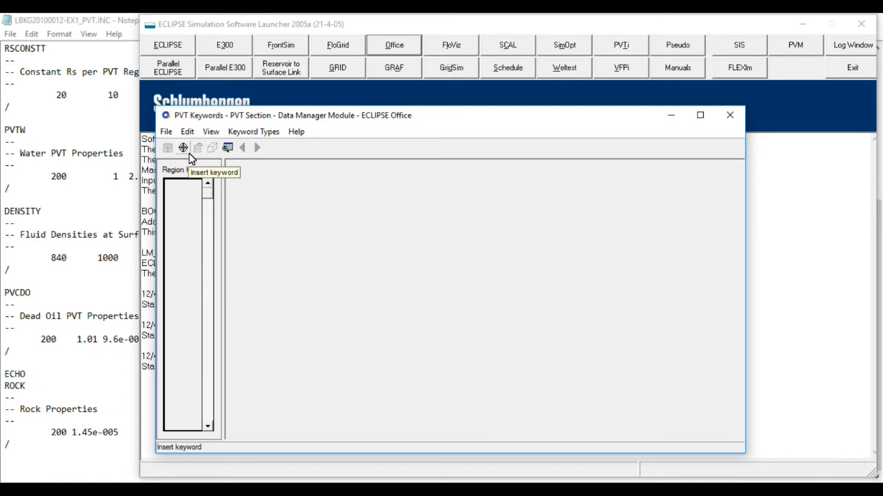
left_click(241, 133)
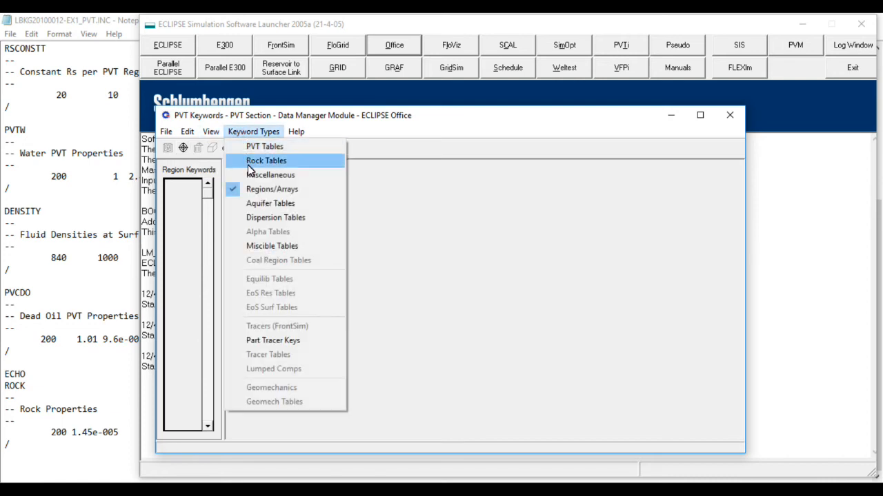
left_click(256, 149)
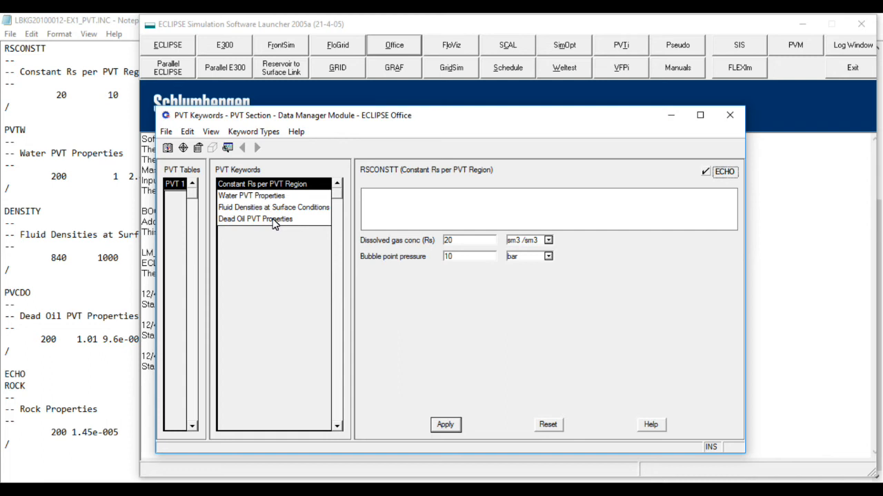
Insert the PVT Table Regions keyword under the Regions/Arrays keyword type
left_click(249, 132)
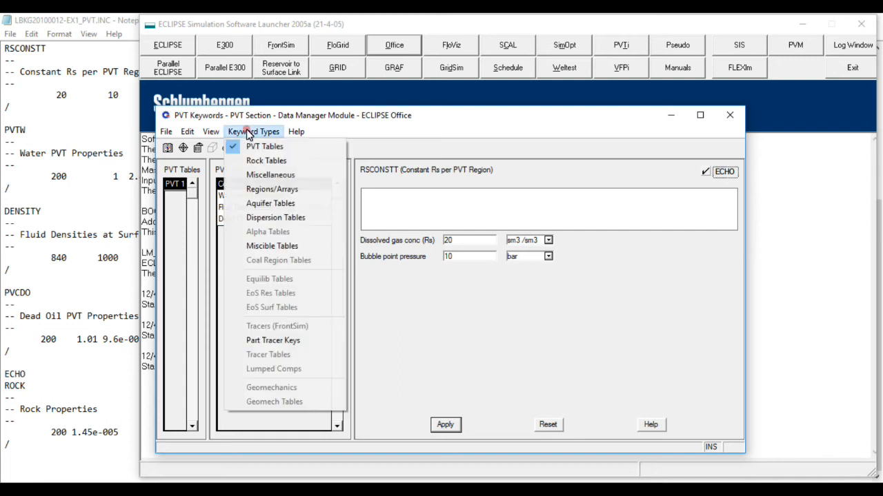
left_click(272, 190)
left_click(182, 148)
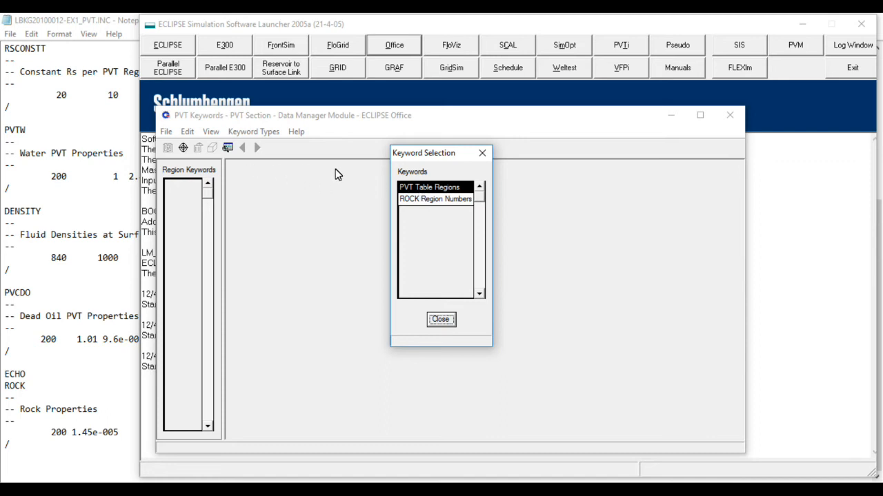
double_click(407, 188)
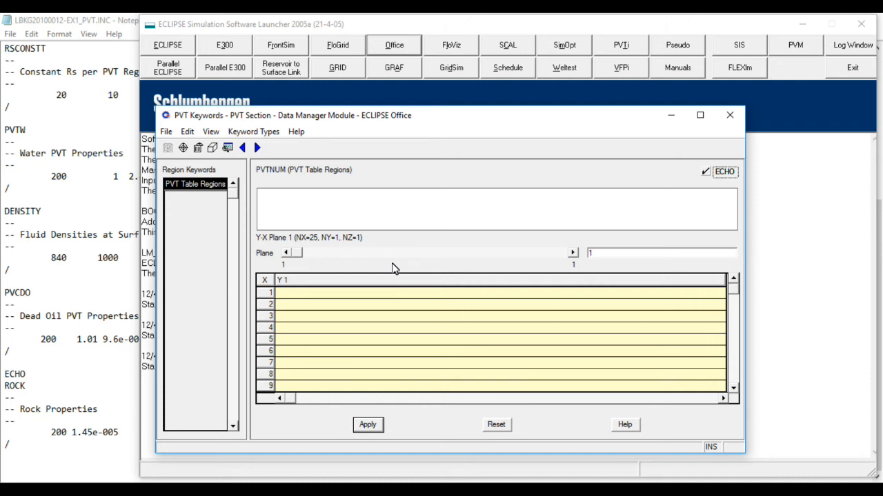
Set PVTNUM equal to 1 for the whole grid box (1:25, 1:1, 1:1) with the box editor
left_click(213, 148)
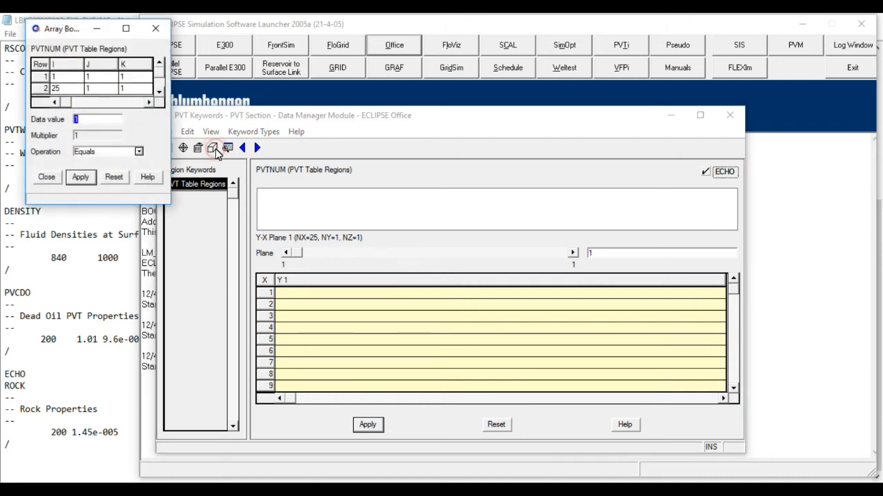
left_click_drag(61, 30, 290, 74)
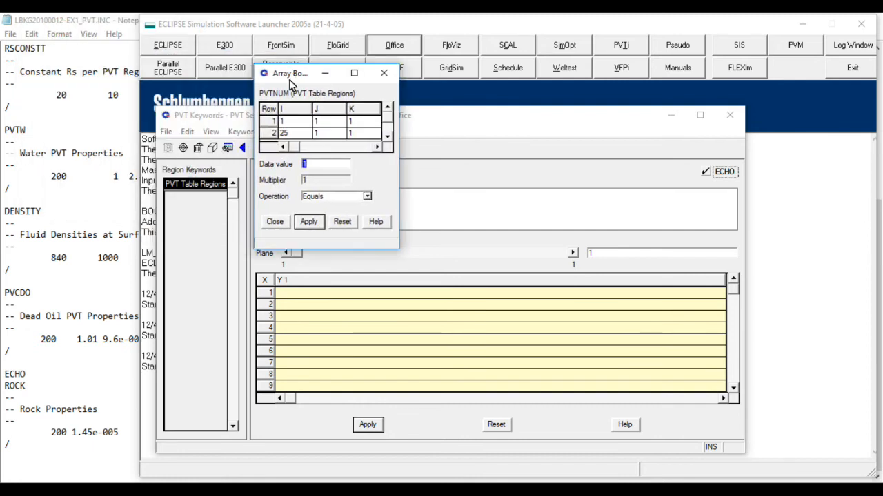
left_click(309, 223)
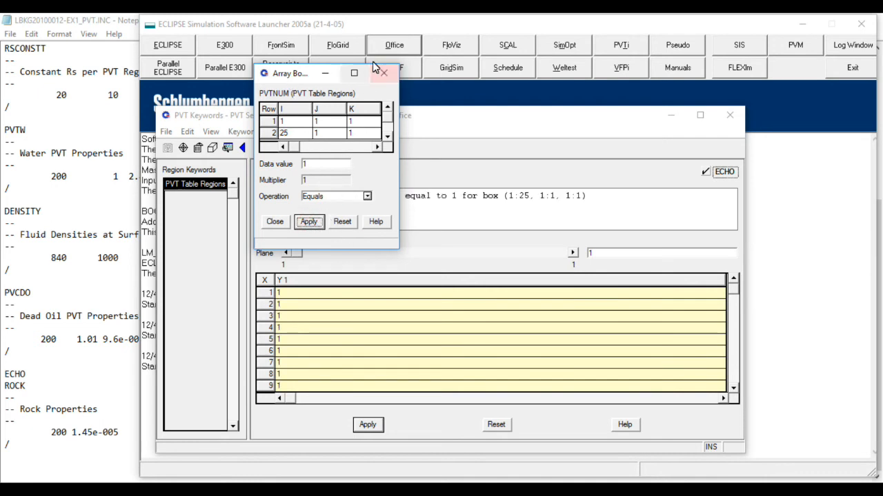
left_click(275, 222)
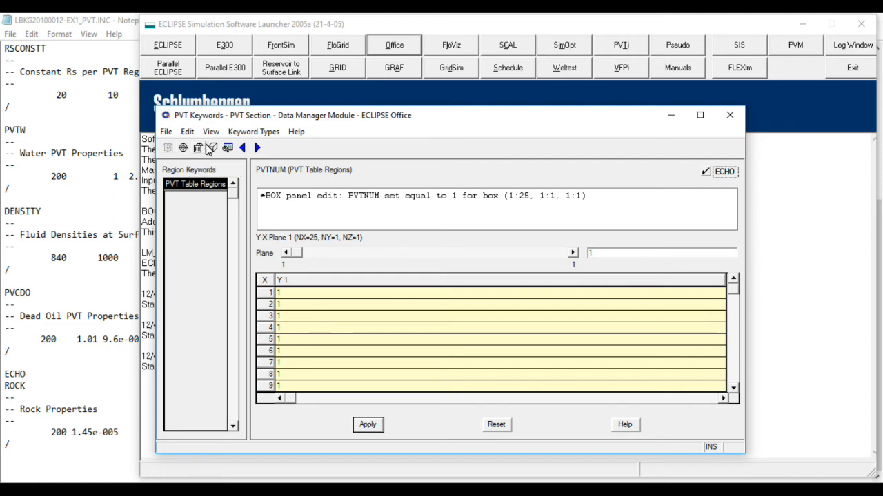
Apply the PVT Table Regions keyword without adding ROCK Region Numbers, and close the PVT Keywords window
left_click(252, 131)
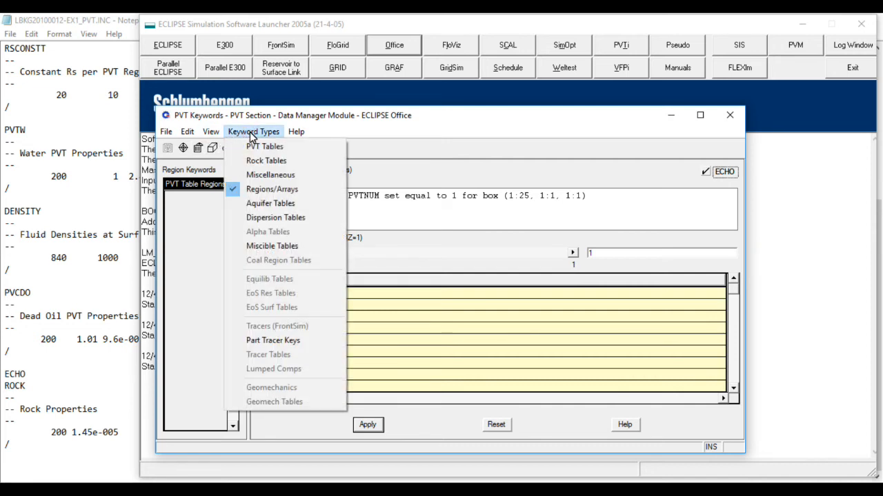
left_click(252, 135)
left_click(183, 148)
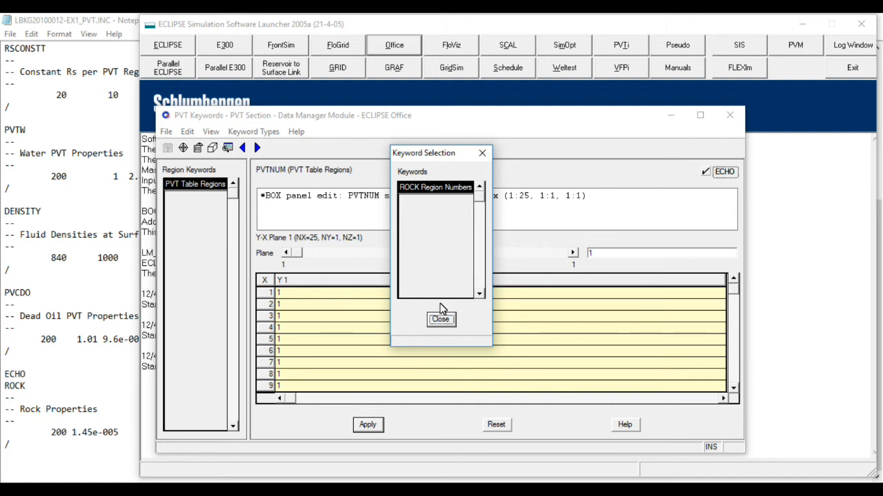
left_click(482, 152)
left_click(367, 425)
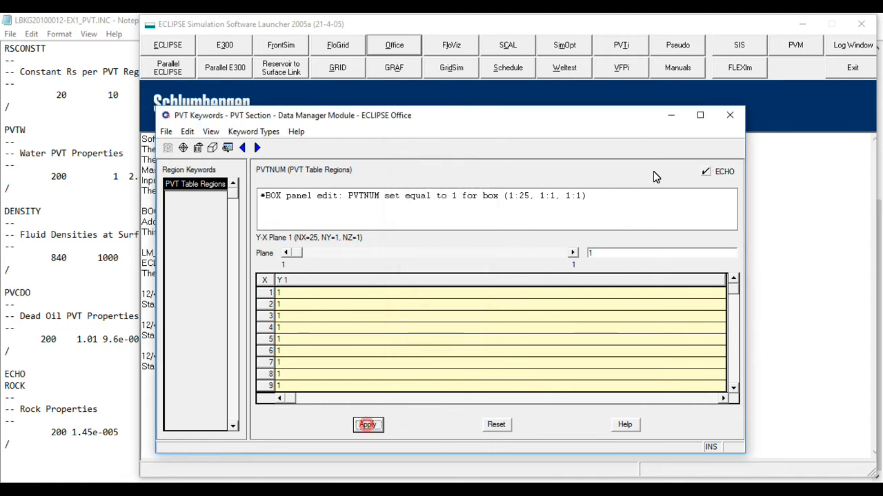
left_click(729, 116)
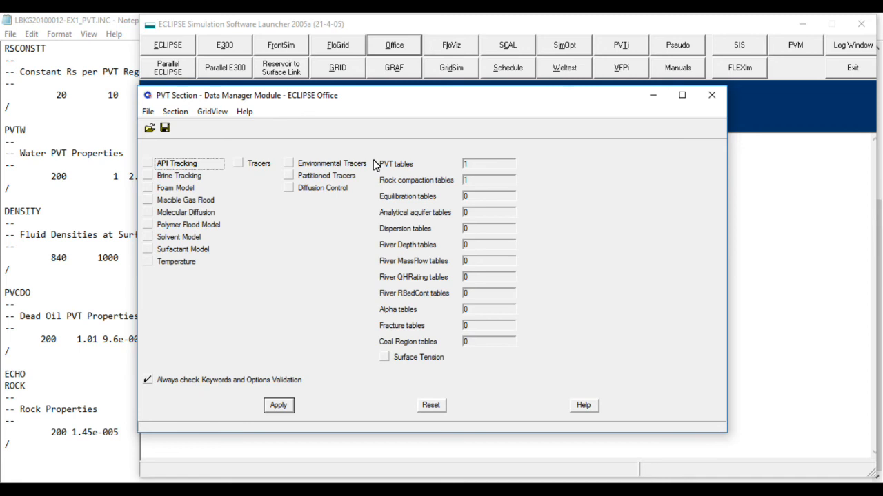
Save the PVT section as project01_pvt, keeping it in the list and current case, and apply the section settings
left_click(164, 127)
left_click(165, 126)
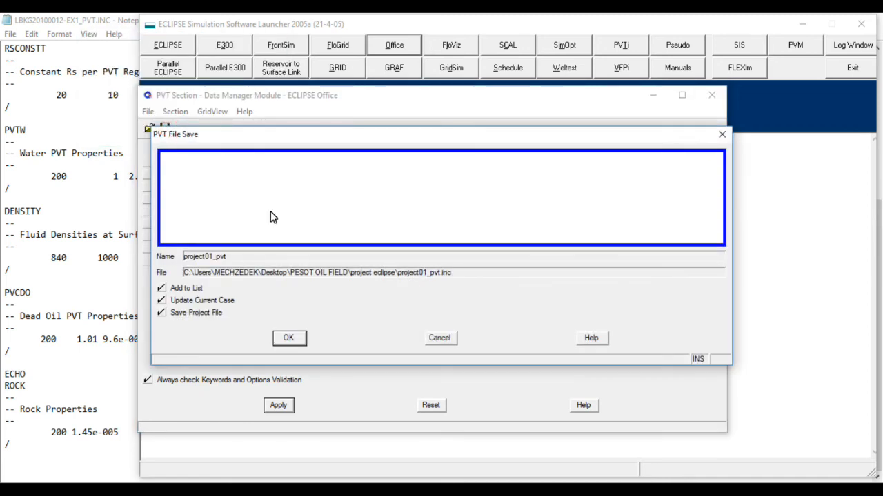
left_click(288, 339)
left_click(288, 339)
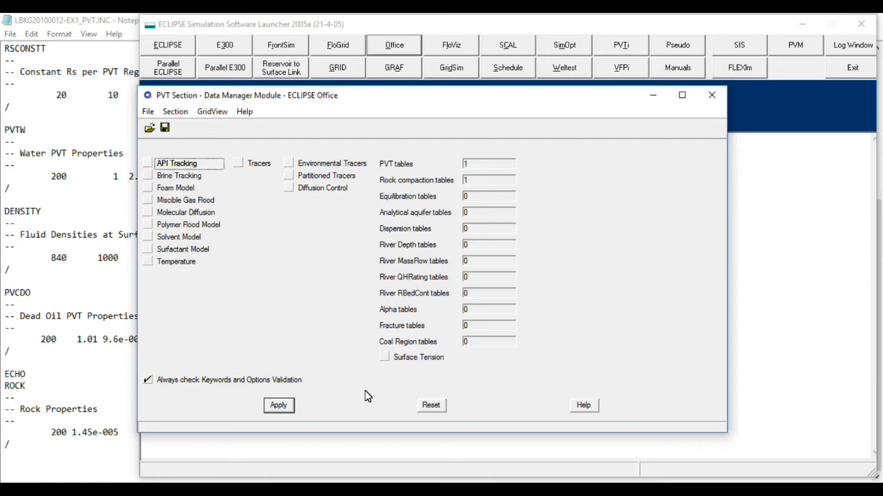
left_click(292, 412)
left_click(292, 414)
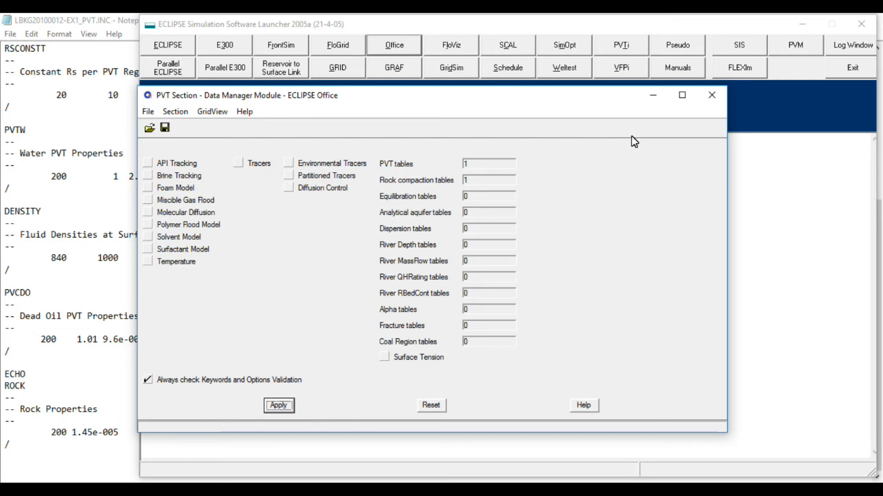
Close the PVT section, overwriting project01_pvt and saving the region data as project01_reg
left_click(711, 96)
left_click(714, 105)
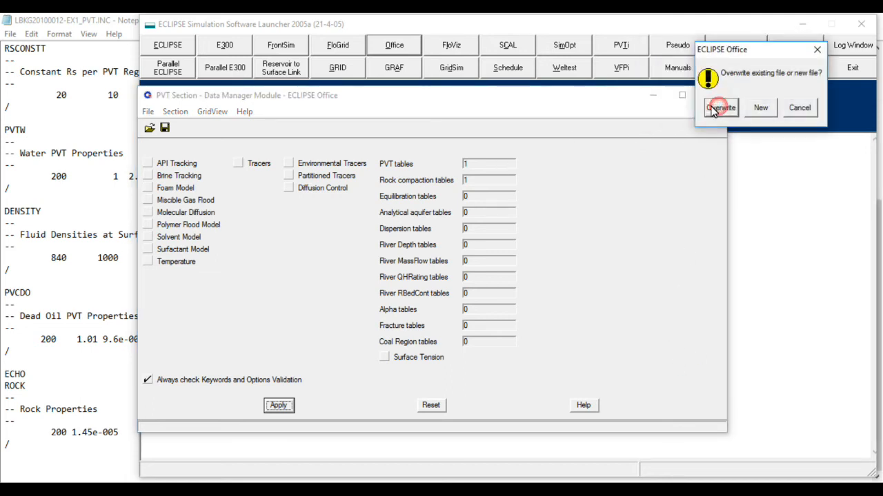
left_click(714, 109)
left_click(713, 109)
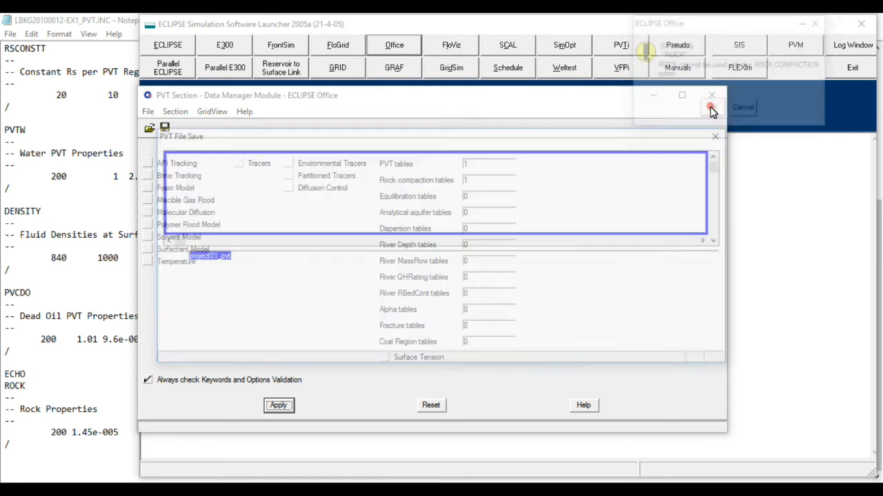
left_click(285, 338)
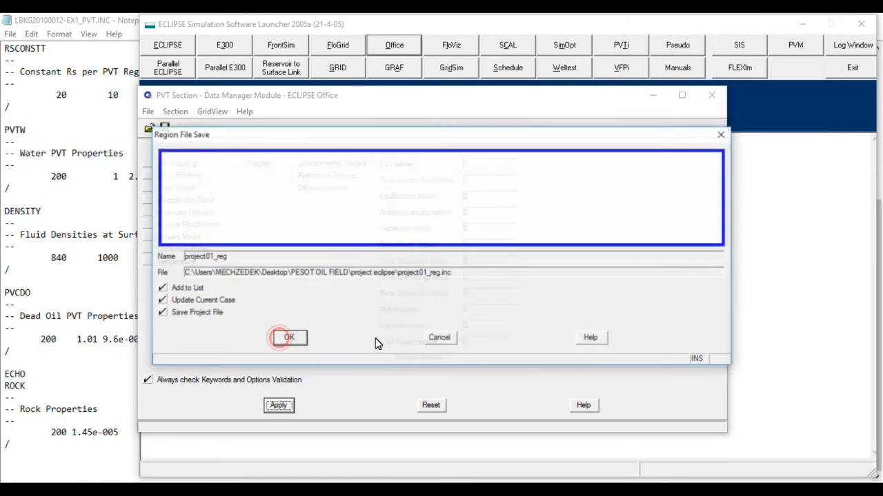
left_click(291, 339)
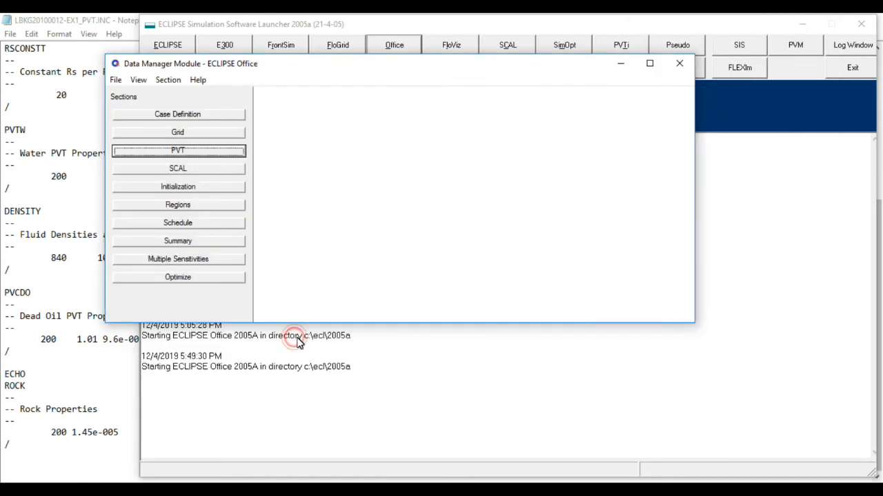
Insert the Water/Oil Saturation Functions (SWOF) keyword for Saturation 1 in the SCAL section keywords, without adding further keywords
left_click(177, 169)
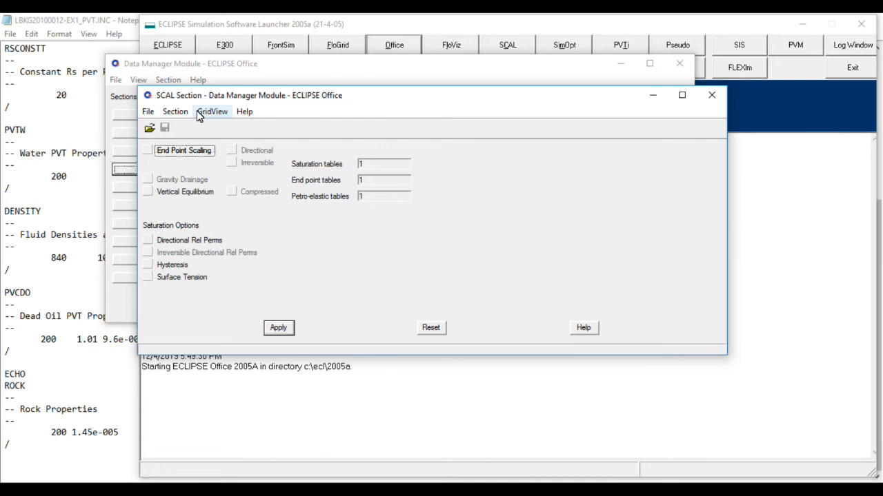
left_click(174, 111)
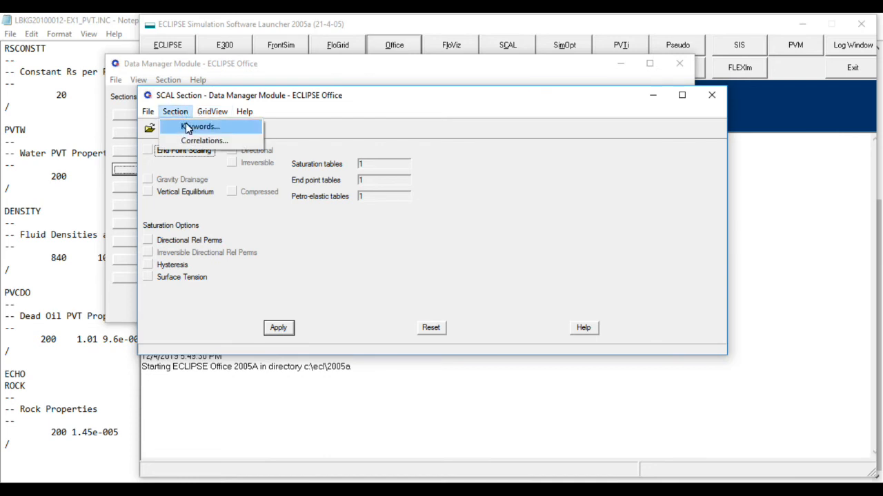
left_click(187, 128)
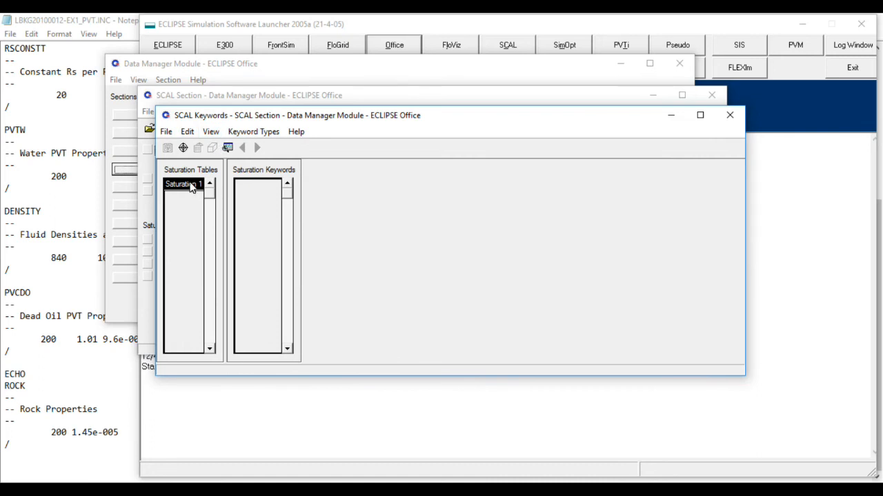
left_click(182, 147)
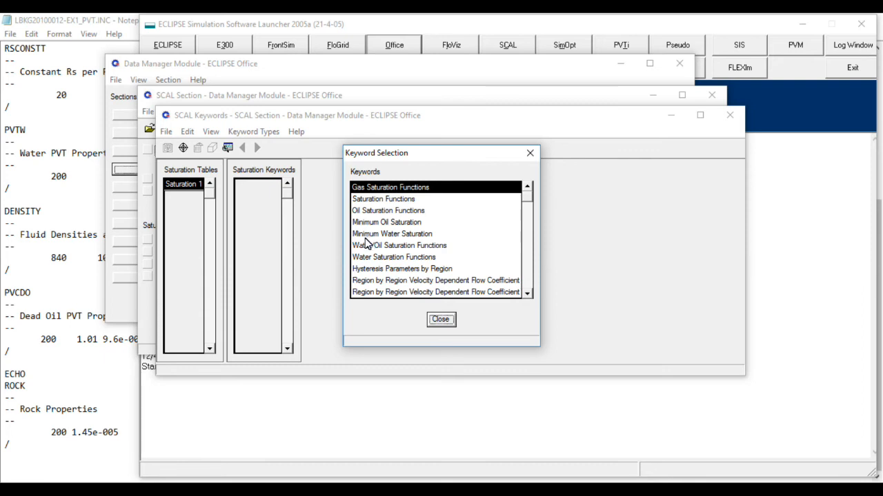
double_click(378, 248)
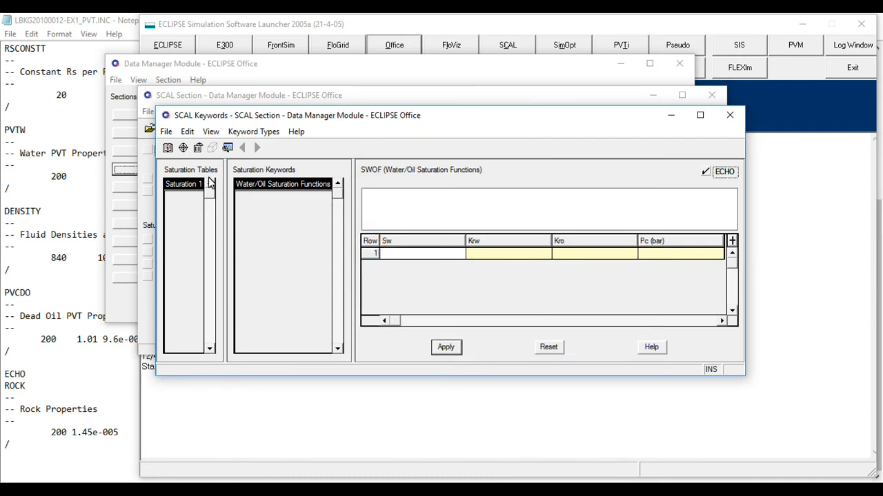
left_click(182, 150)
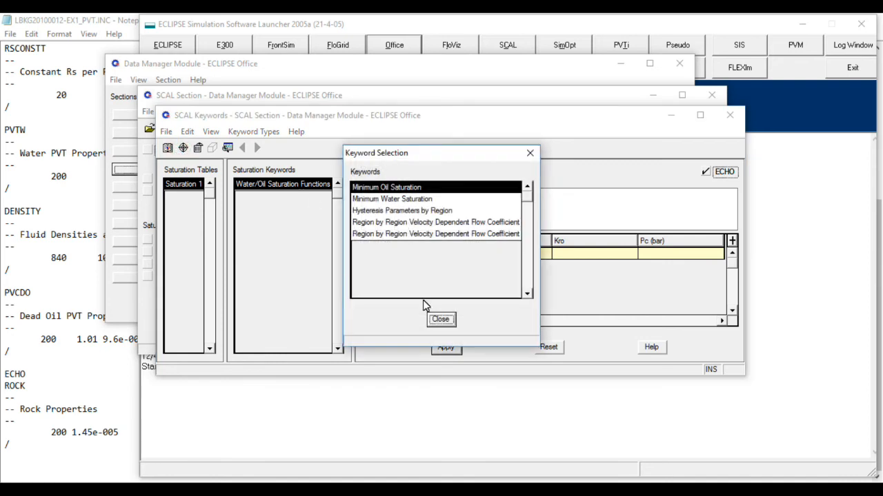
left_click(437, 321)
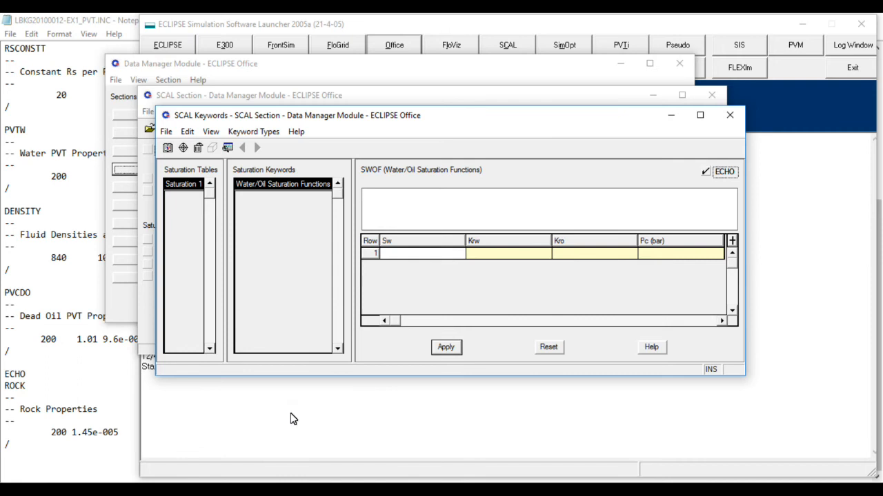
Put the PVT reference file away and open the EX1_SCAL.INC file from the Data Project01 folder at its SWOF table
double_click(73, 20)
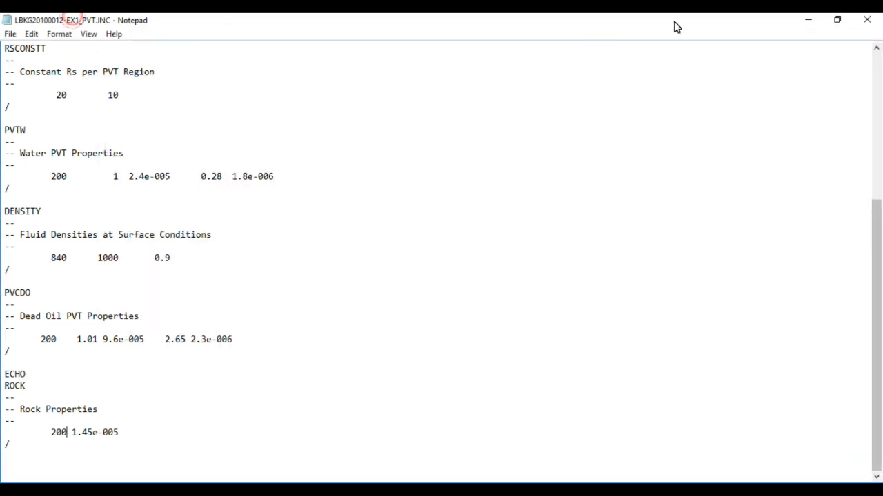
left_click(817, 21)
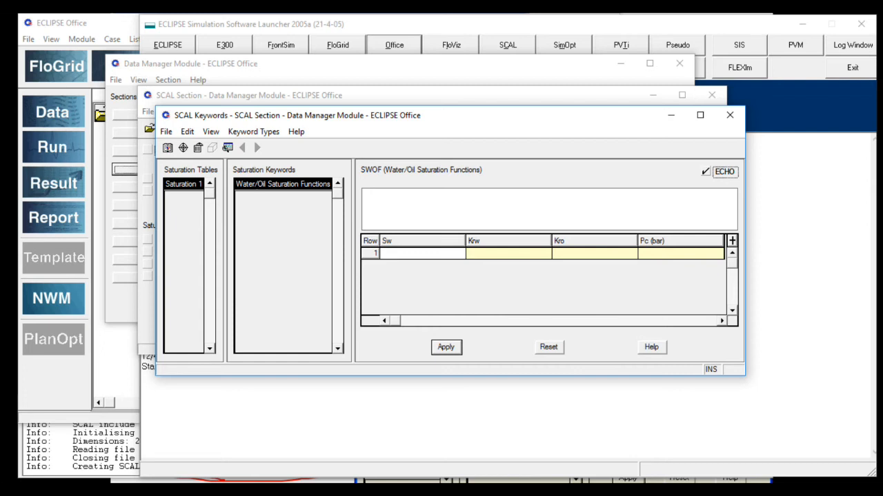
left_click(276, 473)
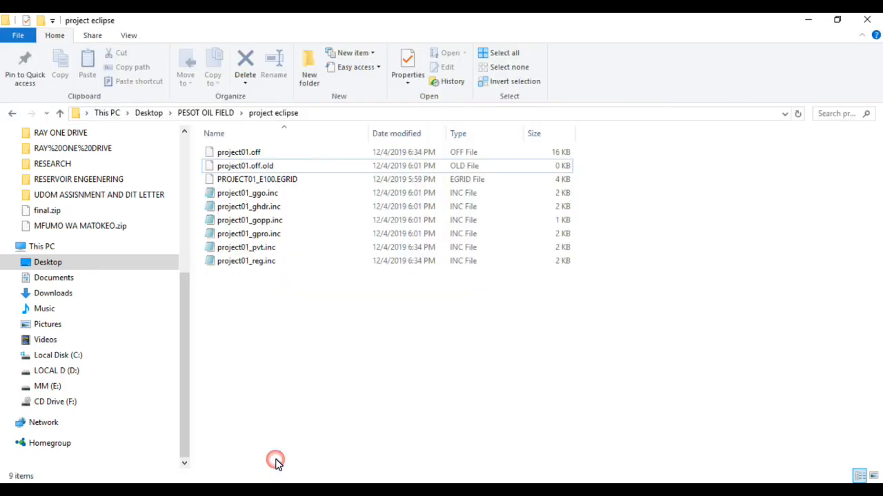
mouse_move(195, 477)
left_click(186, 455)
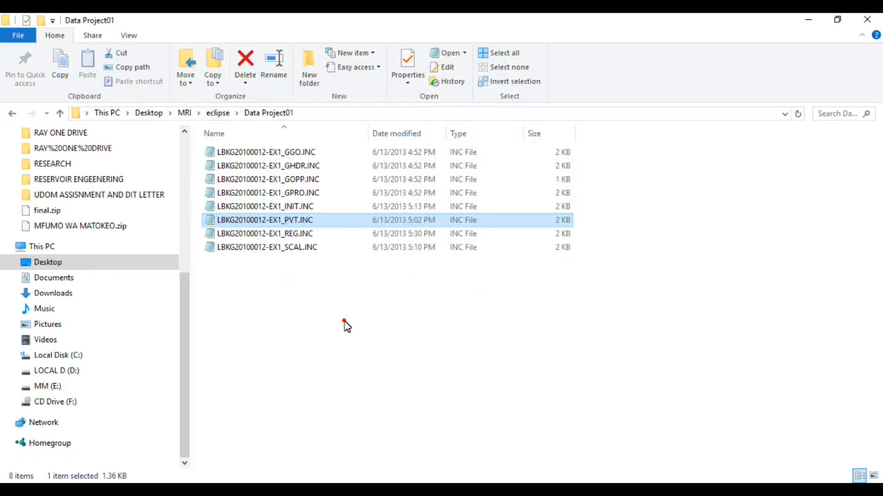
left_click(344, 324)
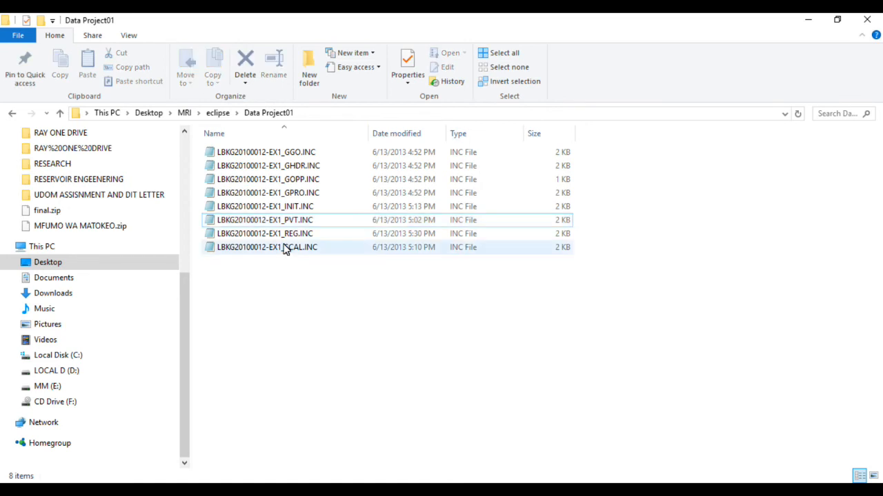
double_click(287, 249)
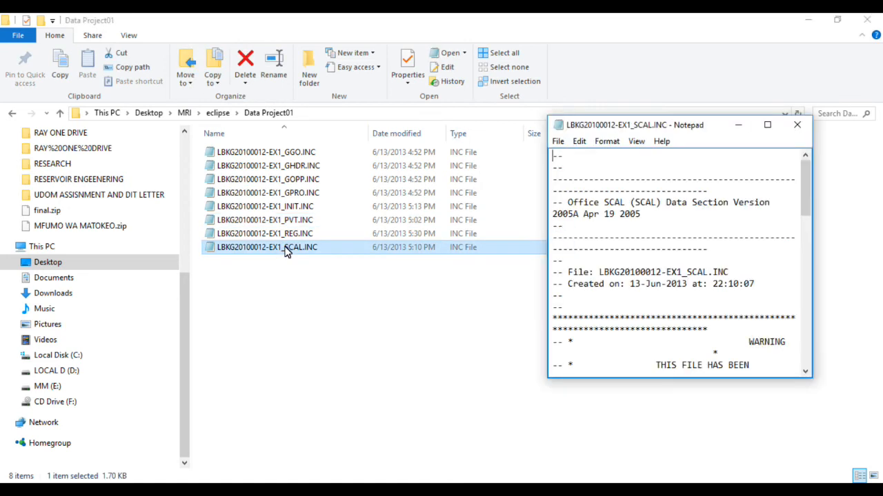
left_click(767, 127)
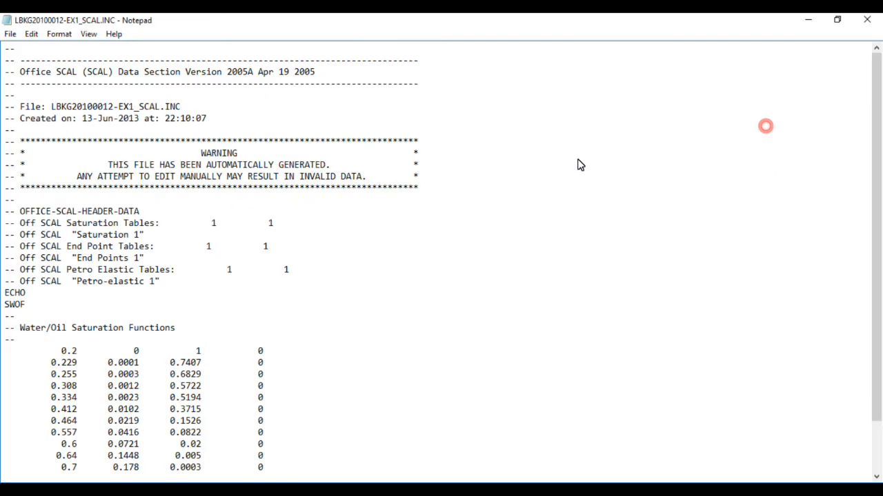
scroll(269, 309, "down", 2)
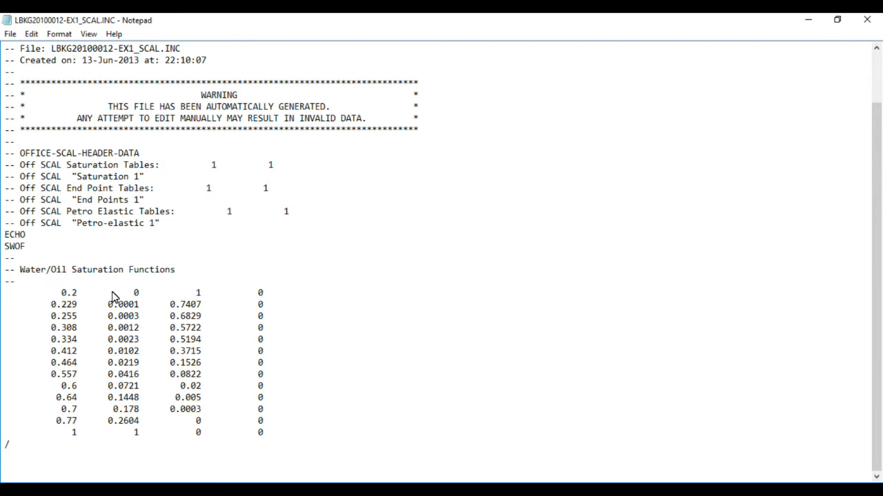
Copy all rows of the Water/Oil Saturation Functions table from the SCAL include file in Notepad
left_click_drag(52, 291, 274, 432)
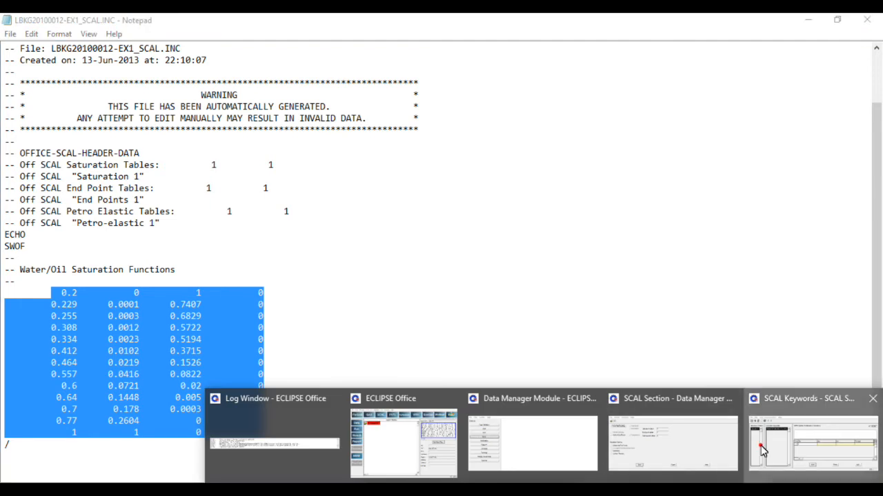
left_click(761, 445)
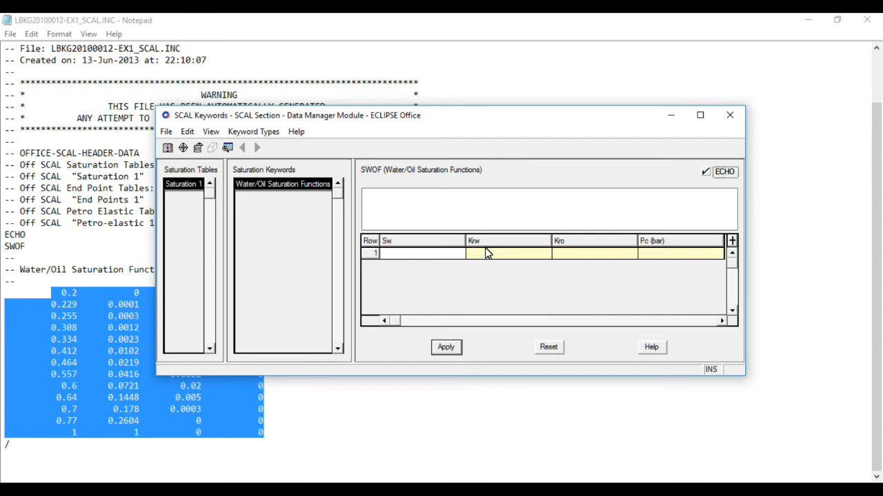
right_click(115, 329)
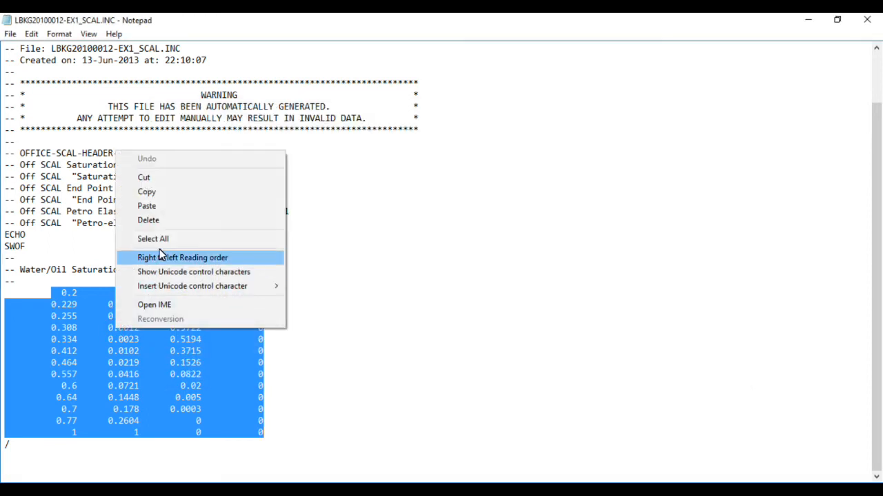
right_click(44, 333)
left_click(107, 196)
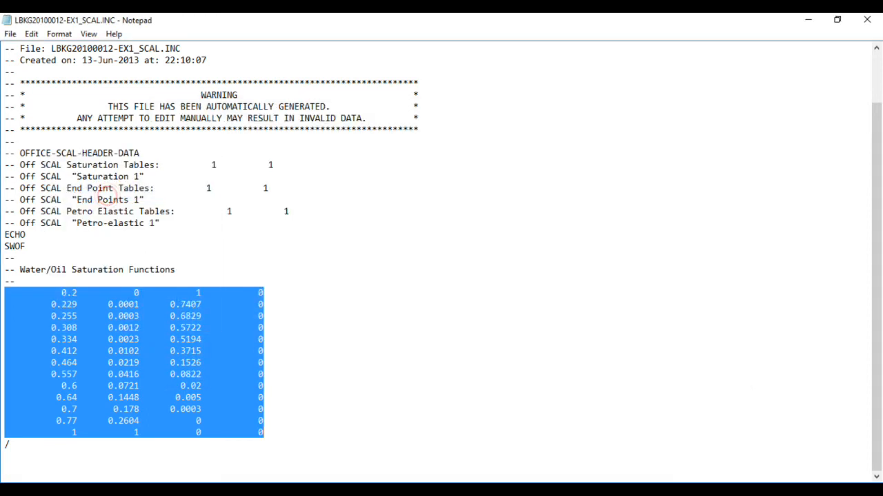
Switch to the blank Excel workbook and paste the copied saturation table starting at cell A4
left_click(720, 452)
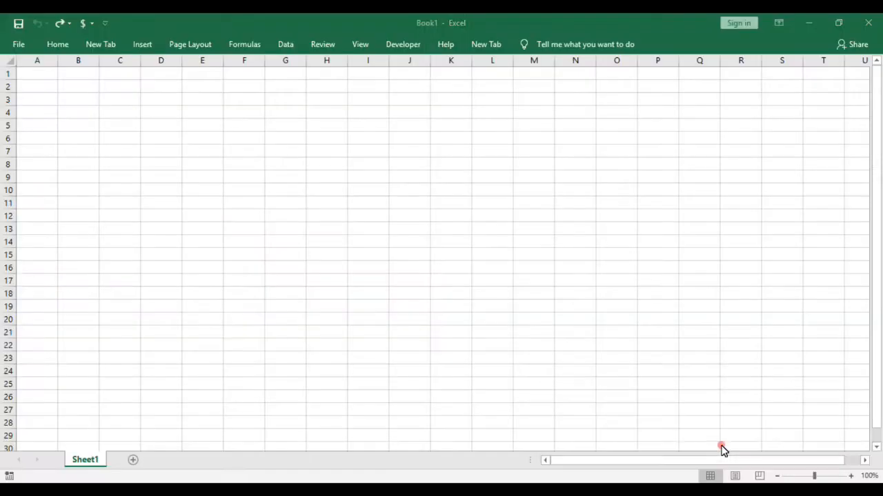
left_click(47, 129)
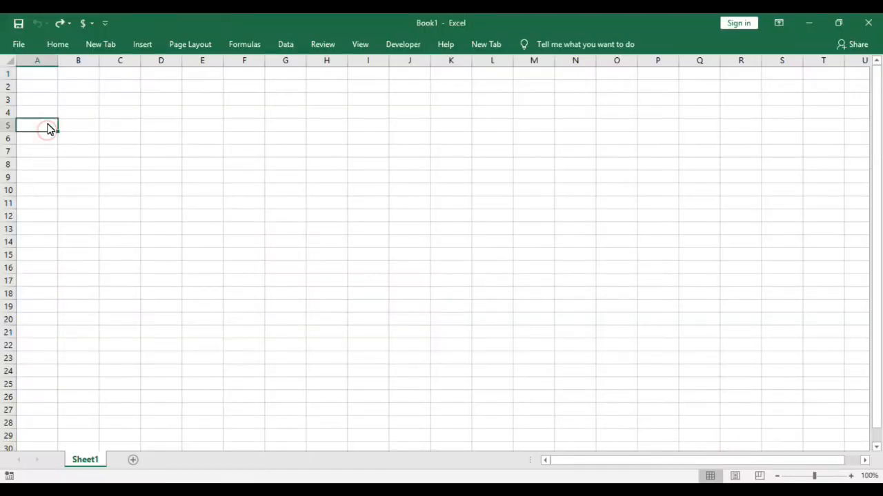
right_click(46, 112)
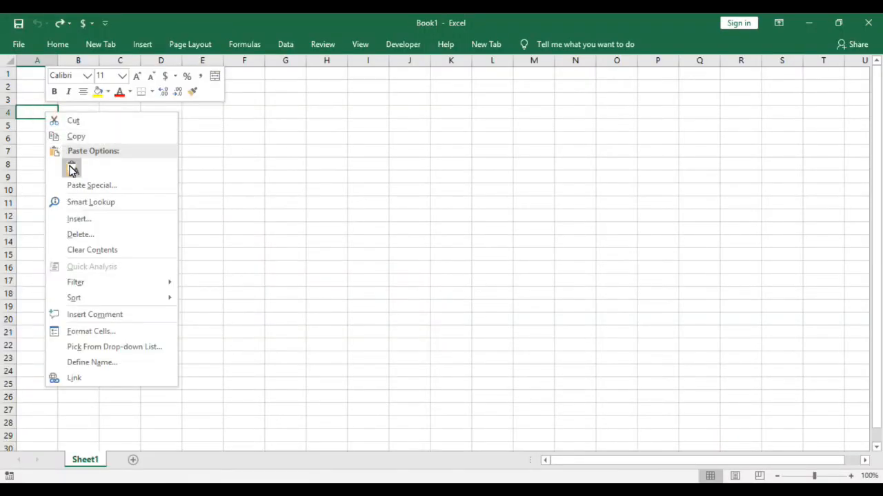
left_click(72, 169)
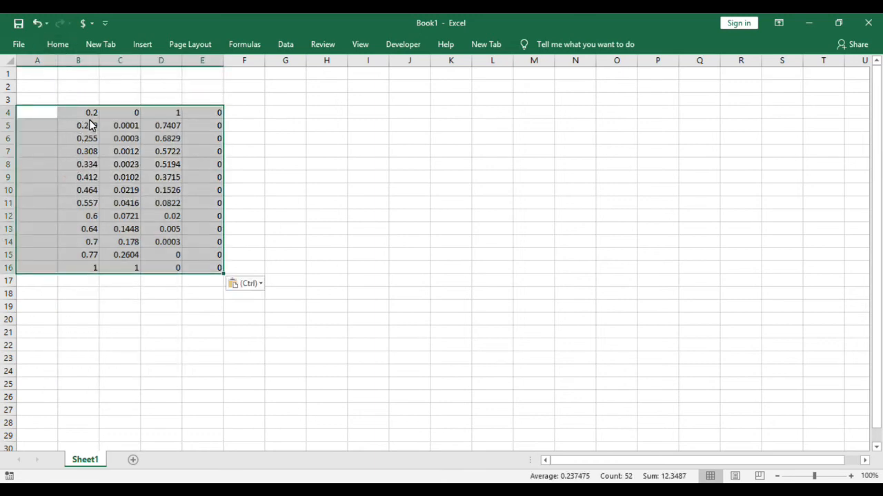
Try to split the pasted saturation range with Text to Columns
left_click(280, 46)
left_click(428, 87)
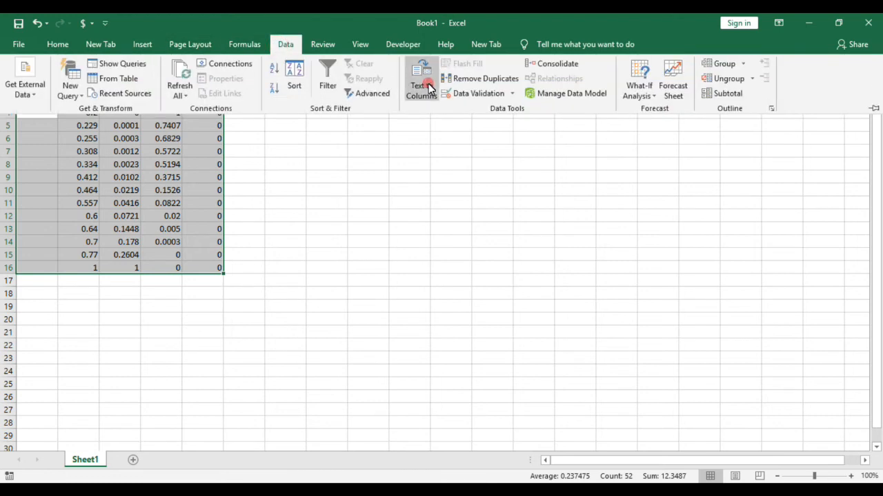
left_click(442, 291)
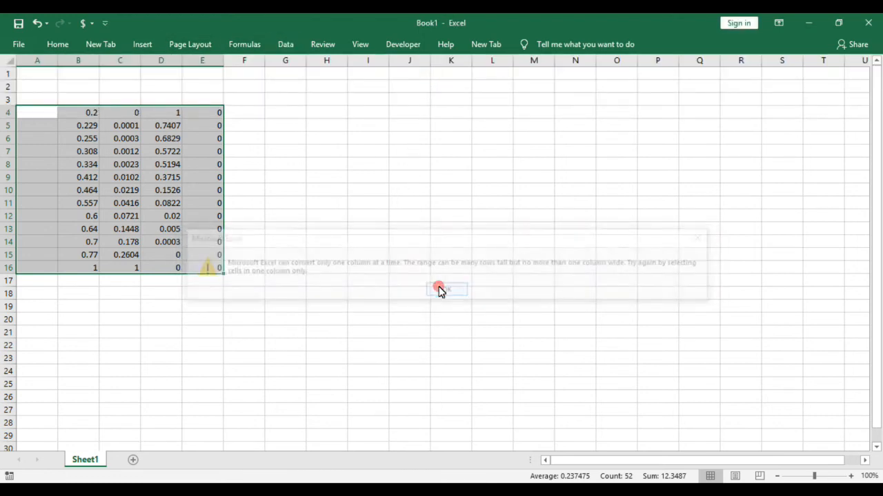
Check cell by cell whether each saturation value of the pasted table sits in its own column
left_click(325, 281)
left_click_drag(169, 216, 173, 229)
left_click(95, 125)
left_click(86, 113)
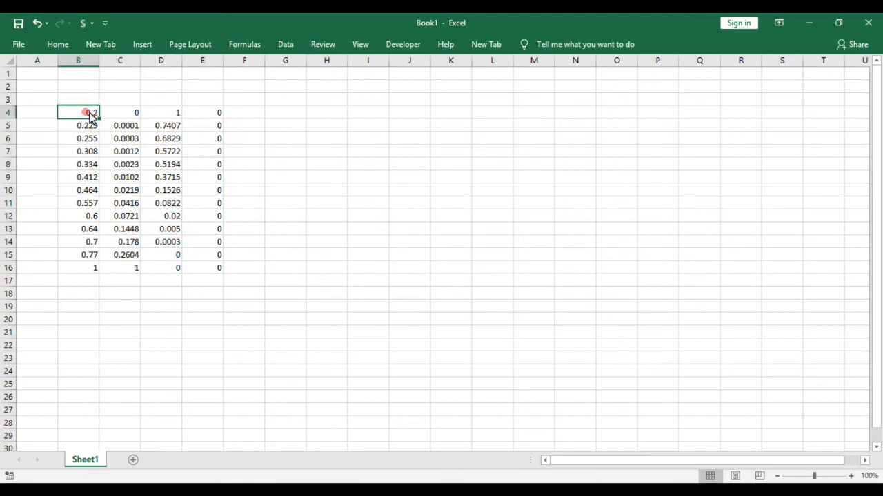
left_click(148, 147)
left_click_drag(142, 120, 137, 116)
left_click(125, 112)
left_click(127, 138)
left_click(132, 203)
left_click(78, 177)
left_click(116, 180)
left_click(155, 181)
left_click(210, 180)
left_click(176, 177)
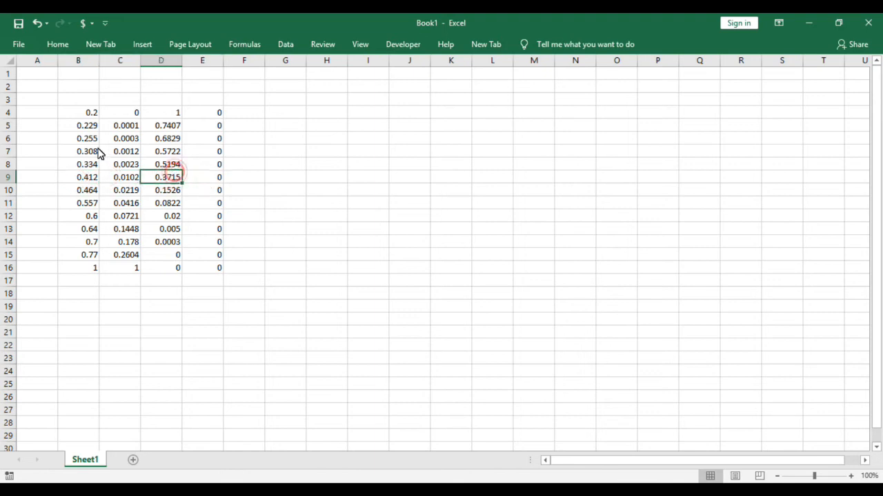
Copy the whole saturation table in cells B4:E16 of the workbook
left_click_drag(89, 113, 222, 273)
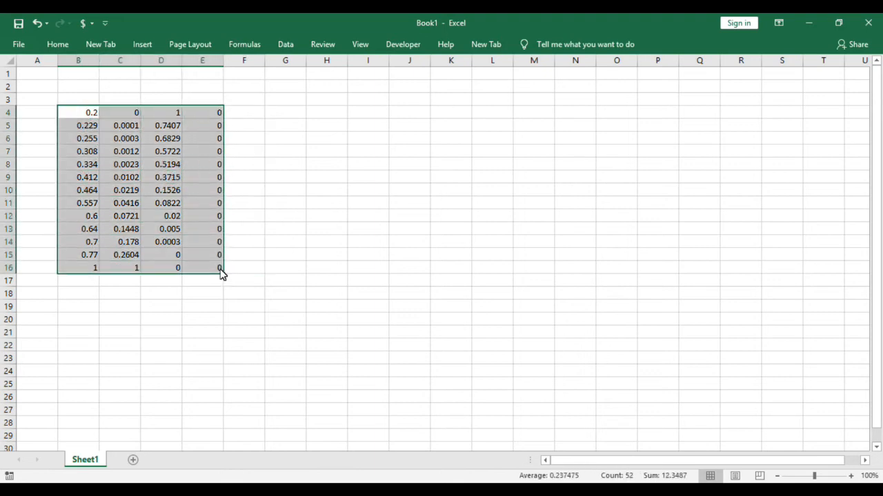
right_click(213, 241)
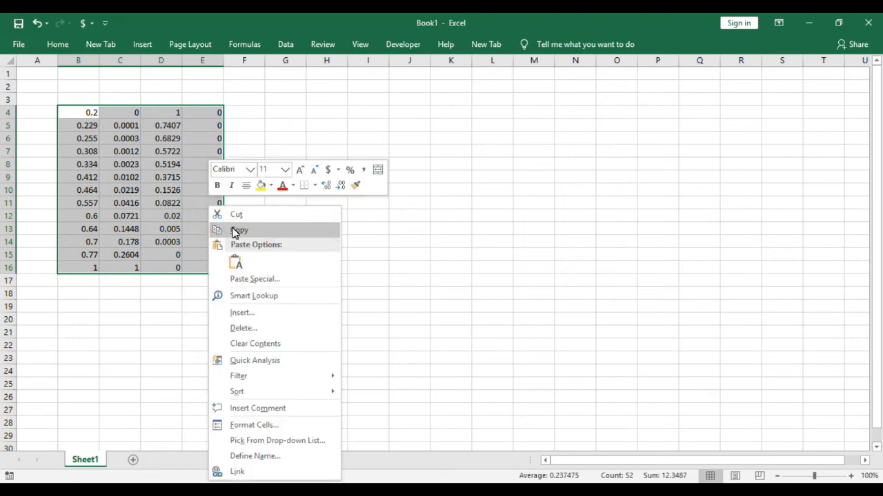
left_click(232, 228)
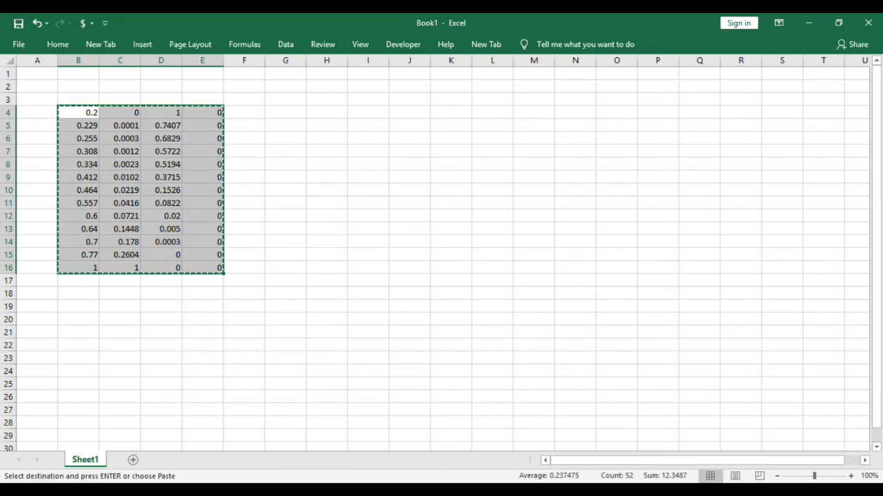
Switch to the SCAL Keywords window of ECLIPSE Office and import the copied table from the clipboard into SWOF, with Tab as the delimiter
left_click(716, 489)
left_click(715, 461)
left_click(411, 257)
right_click(410, 261)
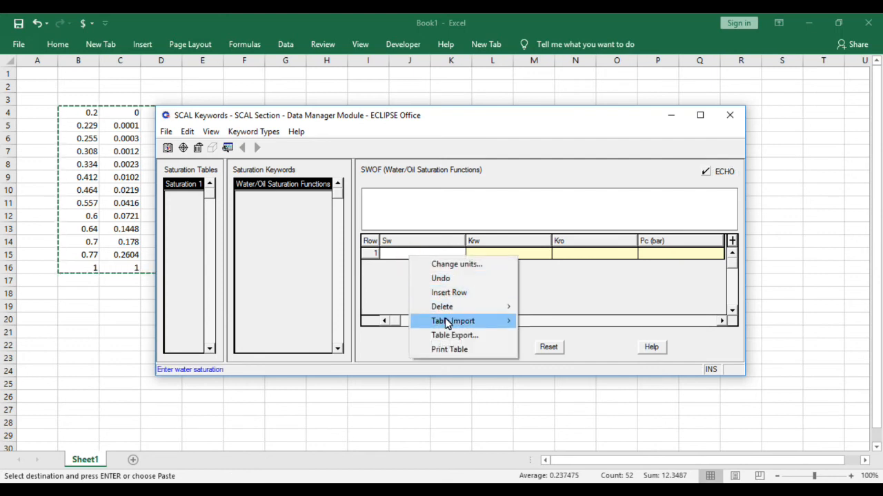
mouse_move(445, 318)
left_click(550, 336)
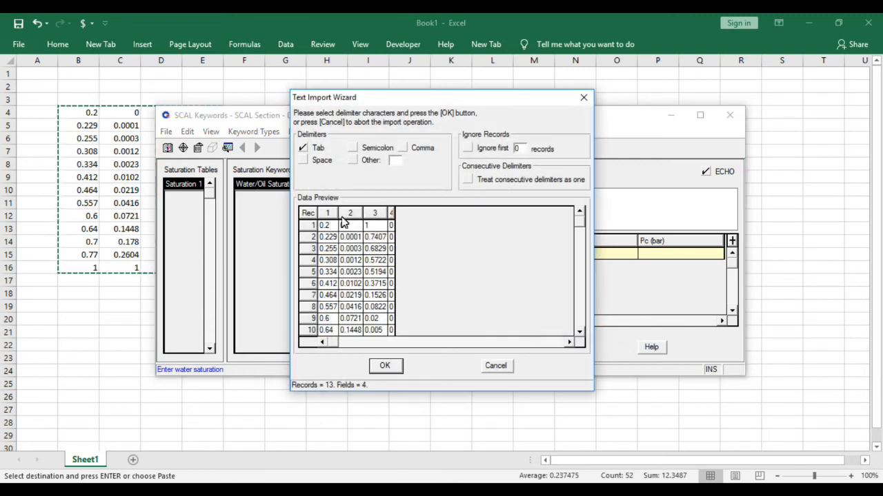
left_click(385, 366)
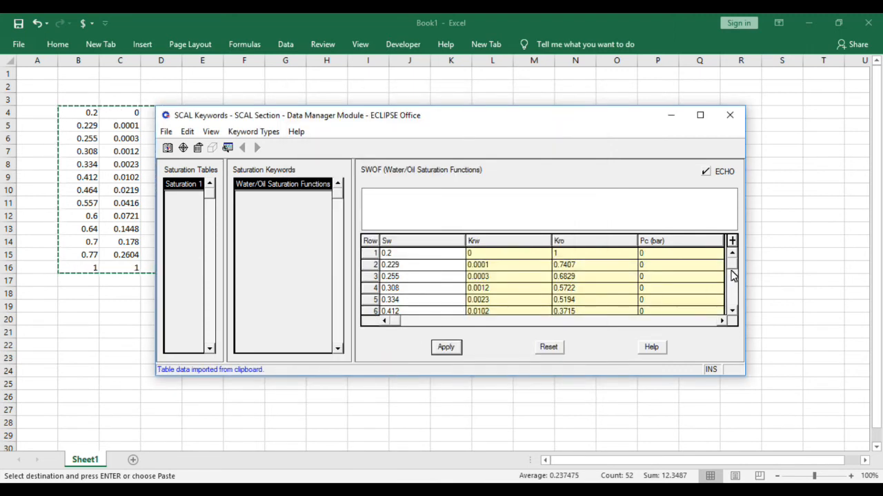
Check the imported SWOF rows down to the last one and apply the Water/Oil Saturation Functions table
left_click_drag(734, 271, 738, 333)
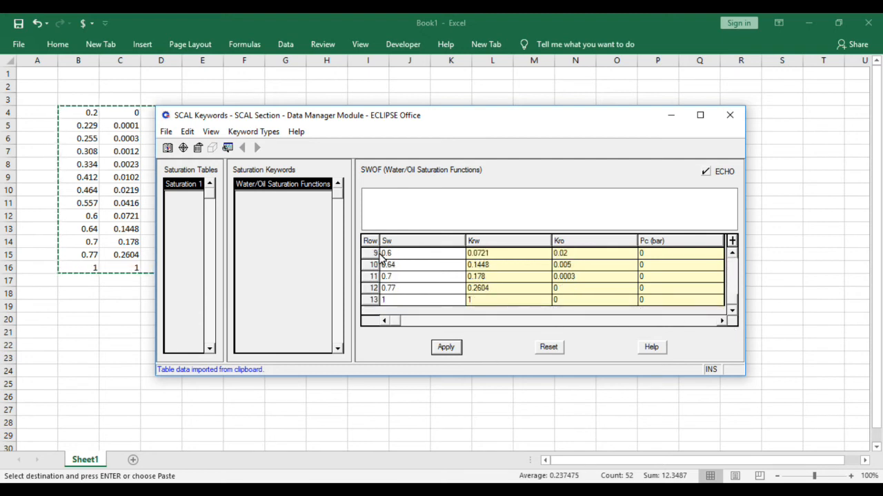
left_click(449, 348)
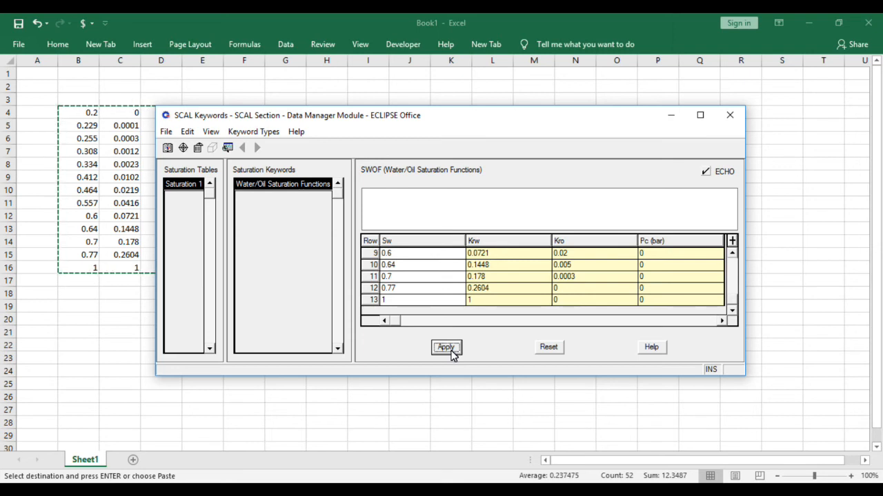
left_click(448, 348)
Plot the SWOF Krw and Kro curves against Sw and examine how both relative permeabilities vary
mouse_move(571, 490)
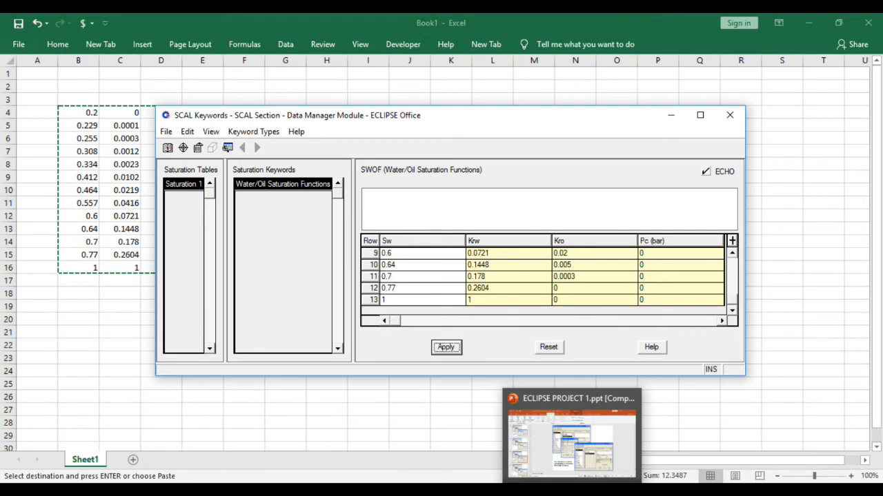
left_click(167, 149)
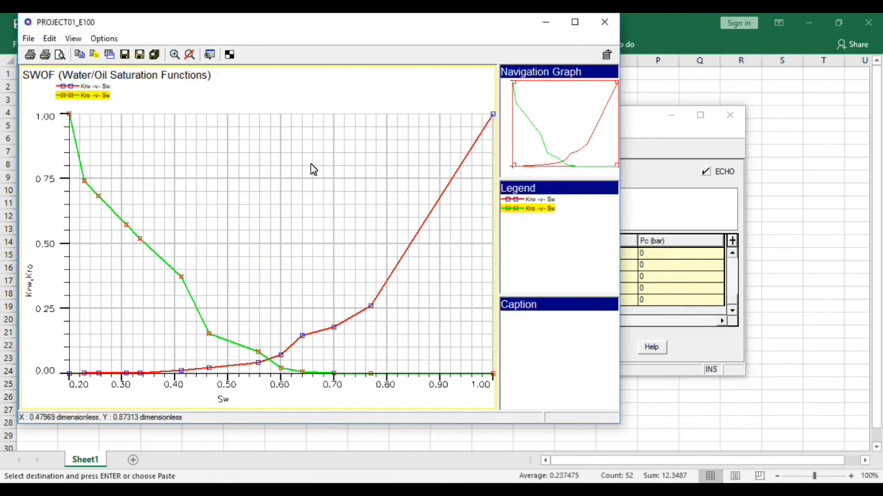
left_click_drag(210, 29, 425, 41)
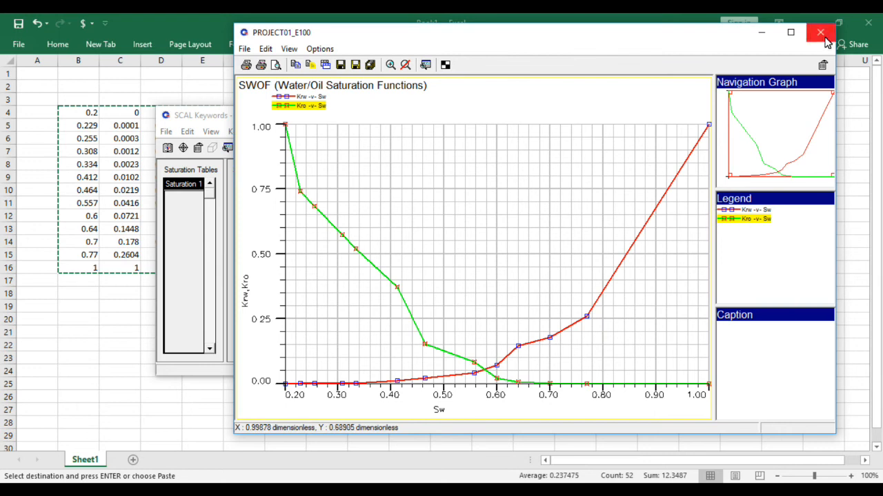
Save the SWOF graph as untitled.bmp in the project eclipse folder under PESOT OIL FIELD on the Desktop, and close the plot
left_click(360, 64)
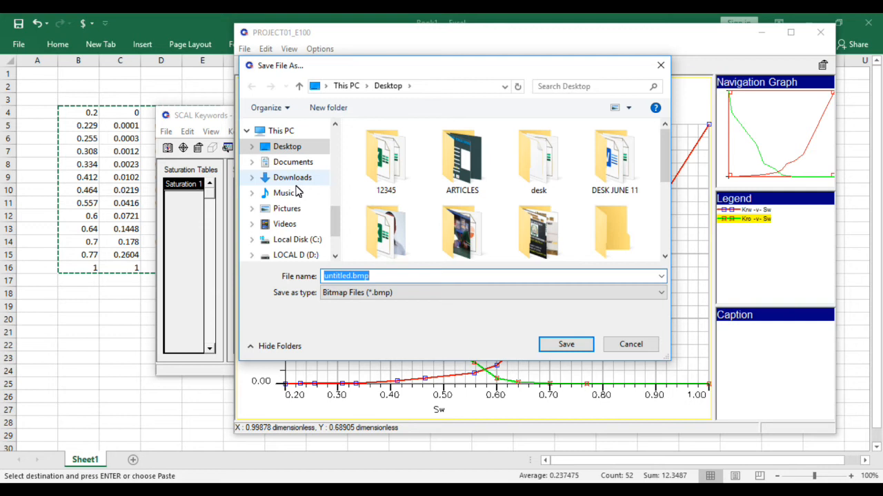
scroll(586, 221, "down", 2)
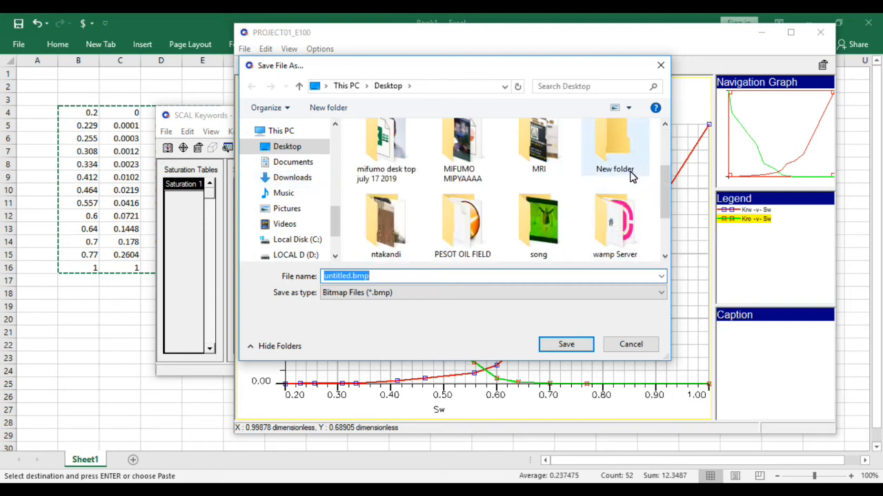
double_click(474, 231)
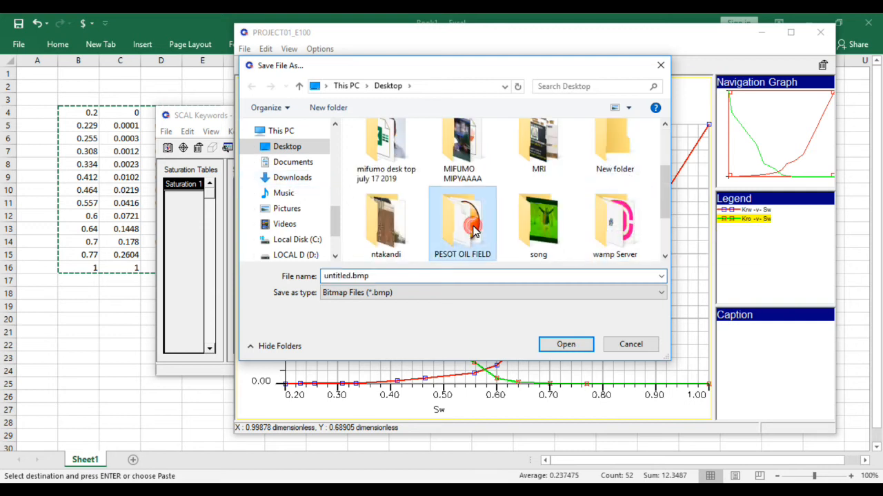
double_click(404, 201)
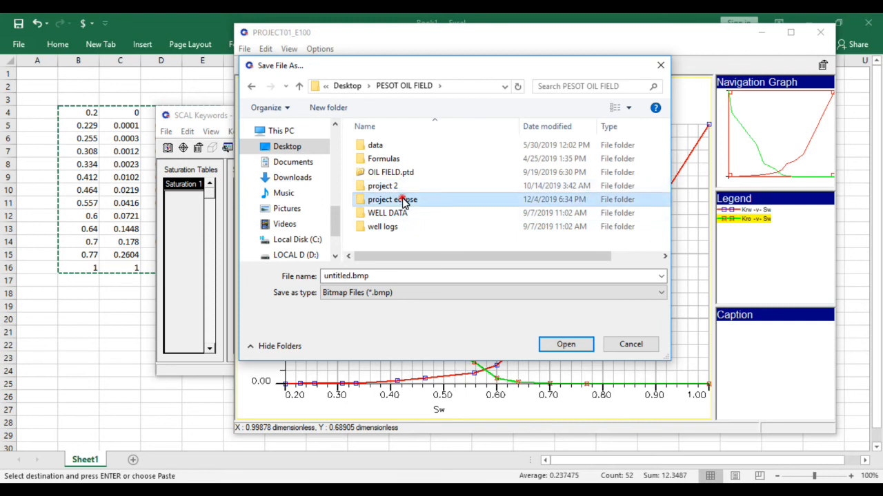
left_click(554, 348)
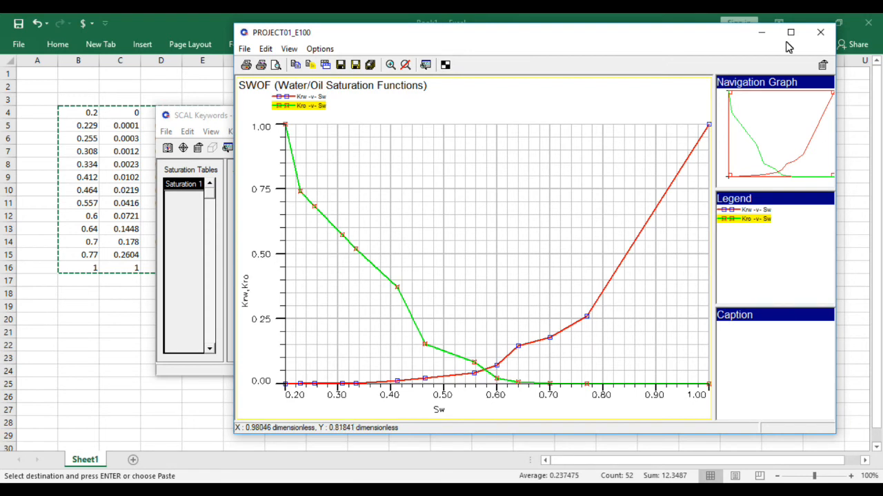
left_click(820, 32)
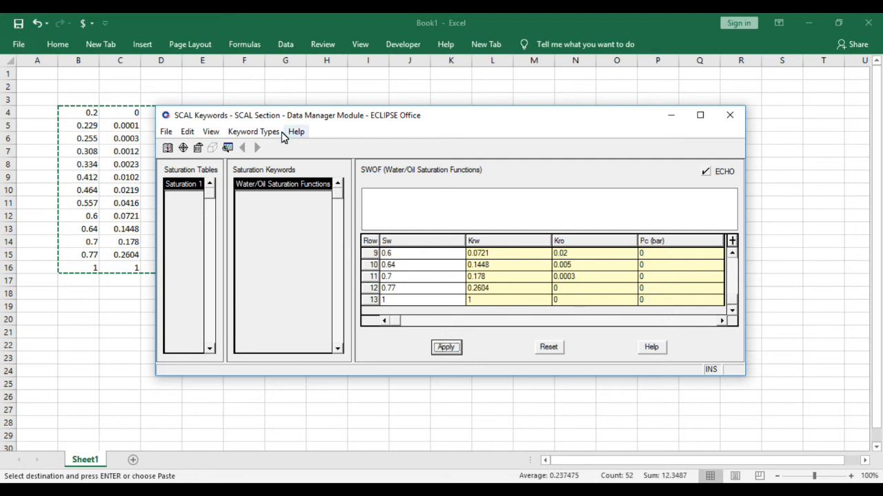
Change the displayed SCAL keyword type from Saturation Tables to Regions/Arrays
left_click(259, 132)
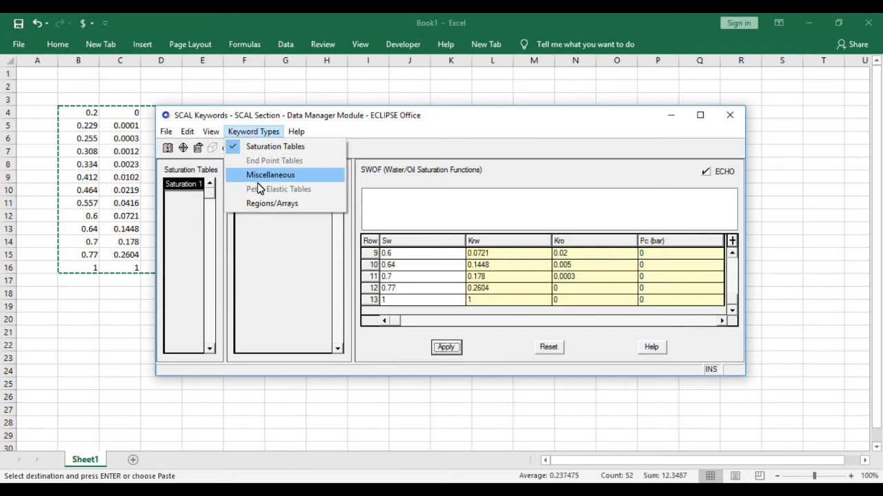
left_click(264, 203)
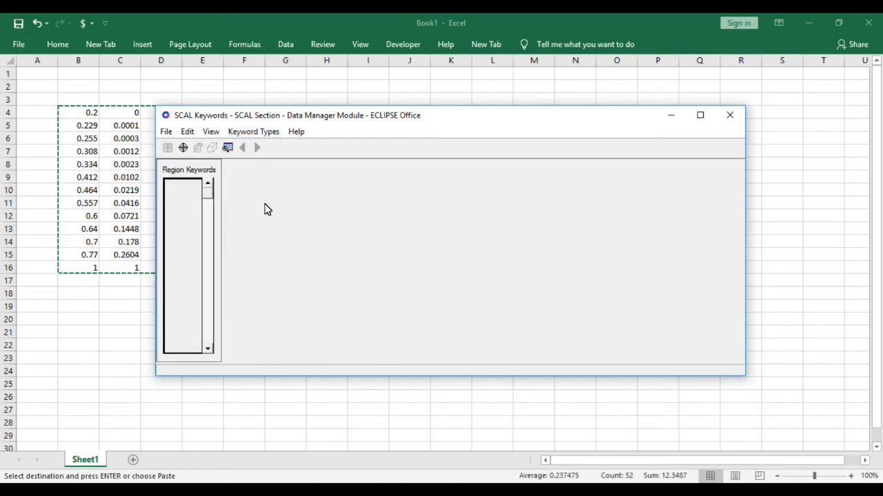
Add the Saturation Function Region Numbers keyword, set SATNUM equal to 1 for box 1:25, 1:1, 1:1, and apply it
left_click(183, 149)
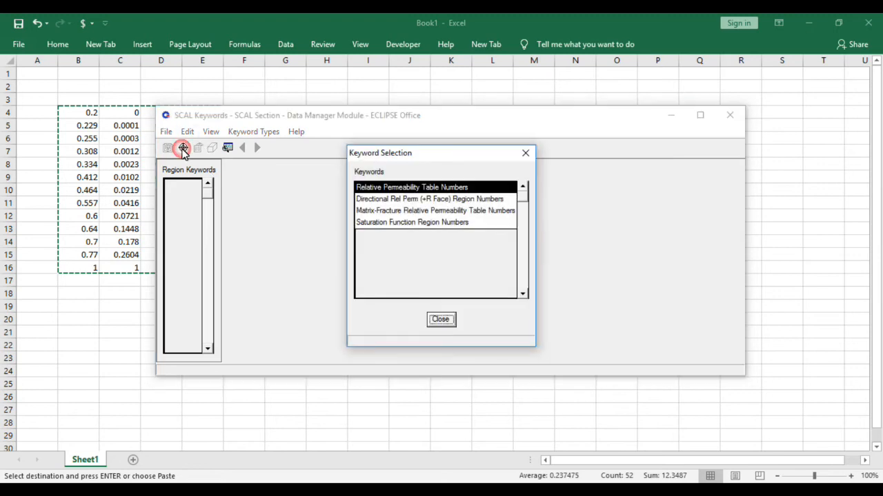
double_click(414, 224)
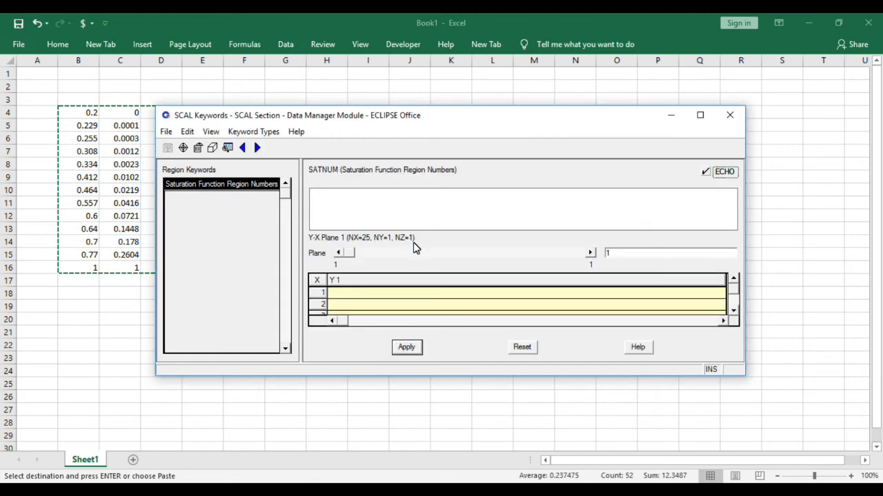
left_click(212, 148)
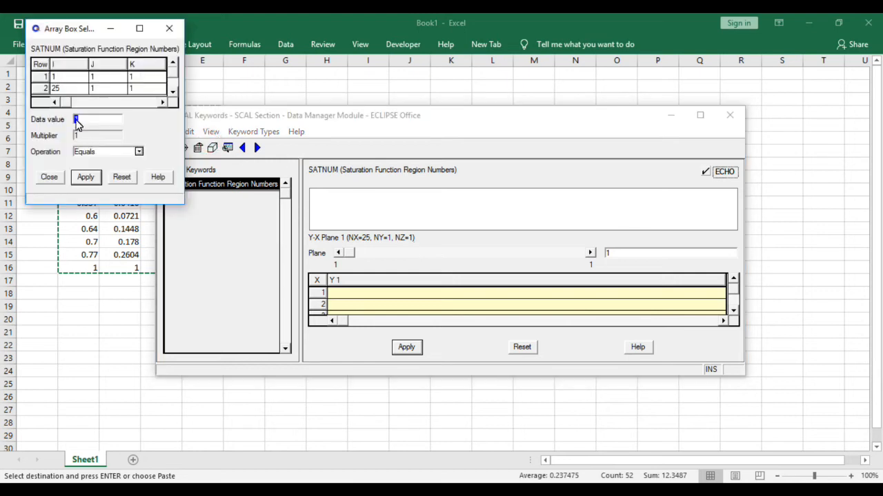
left_click(85, 177)
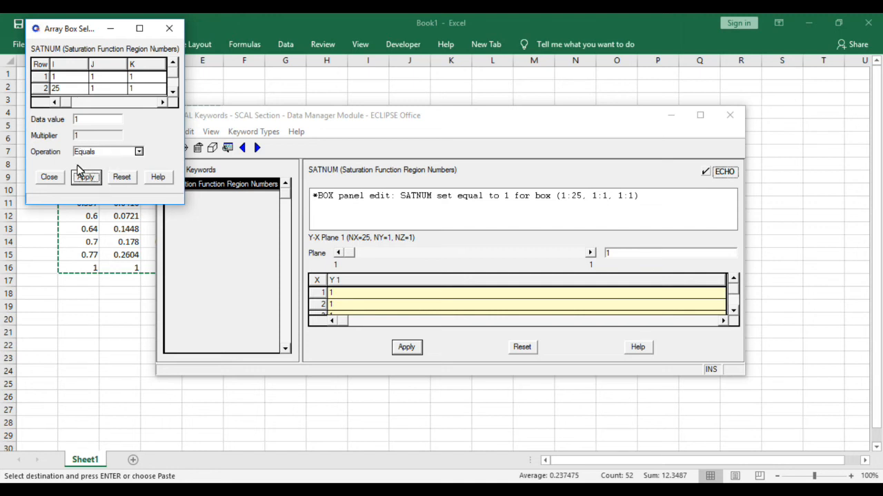
left_click(49, 178)
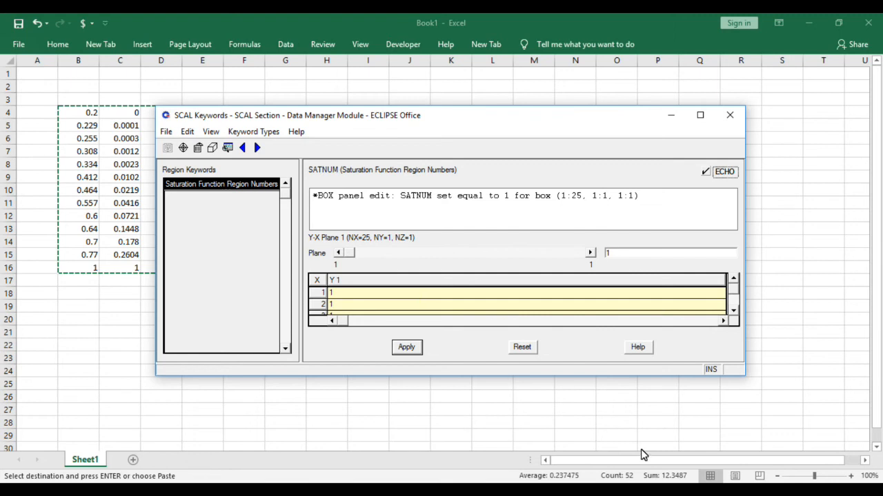
left_click(409, 348)
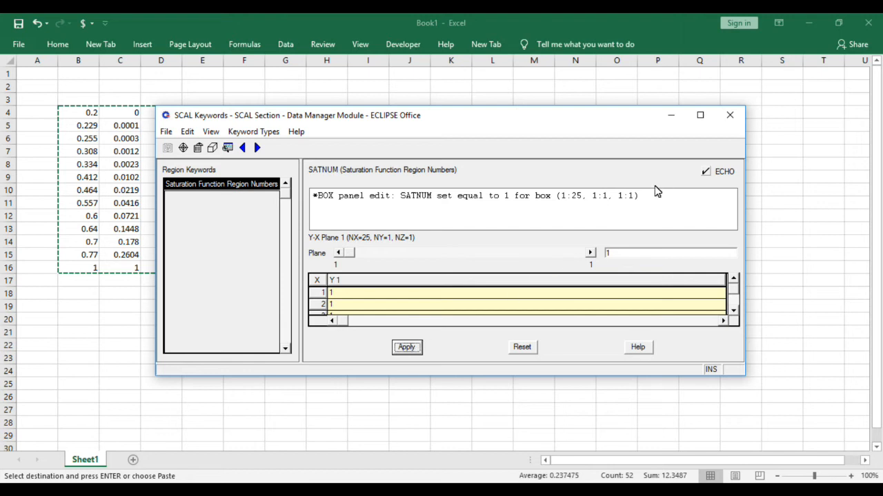
left_click(725, 114)
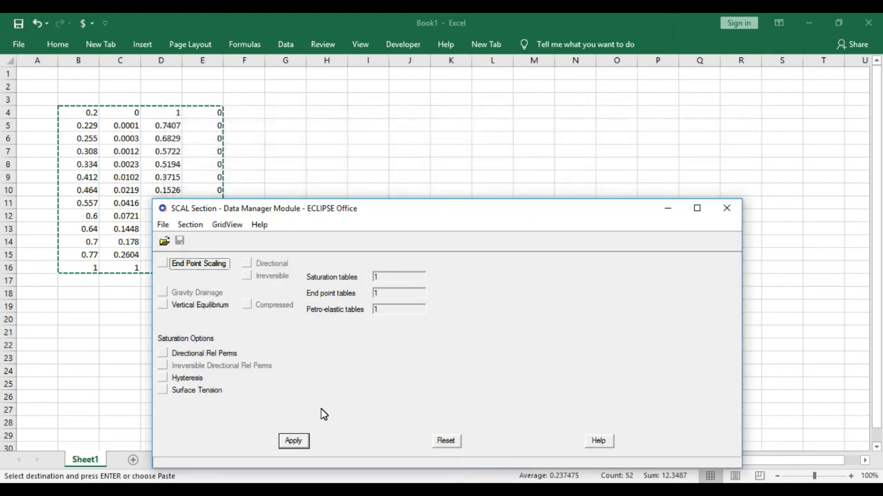
Close the SCAL section, saving its data as project01_scal and the region data as project01_reg
left_click(179, 240)
left_click(164, 226)
mouse_move(186, 226)
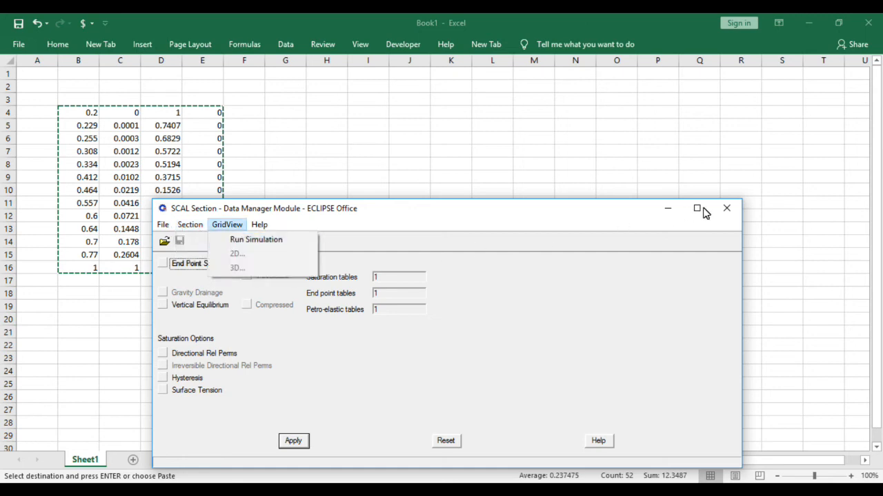
left_click(727, 208)
left_click(733, 208)
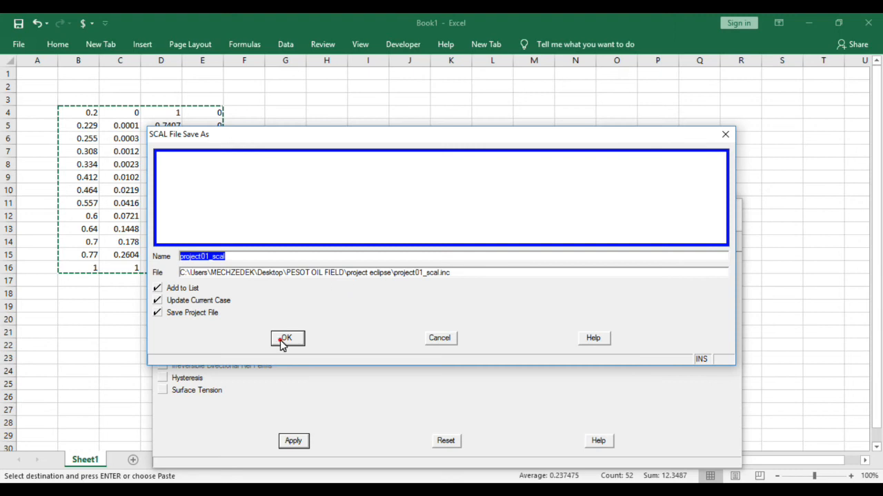
left_click(283, 338)
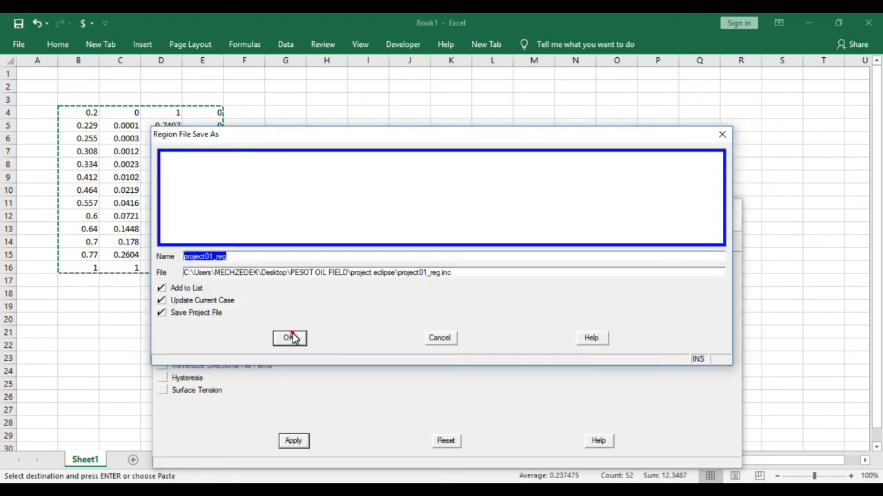
left_click(289, 338)
left_click(291, 338)
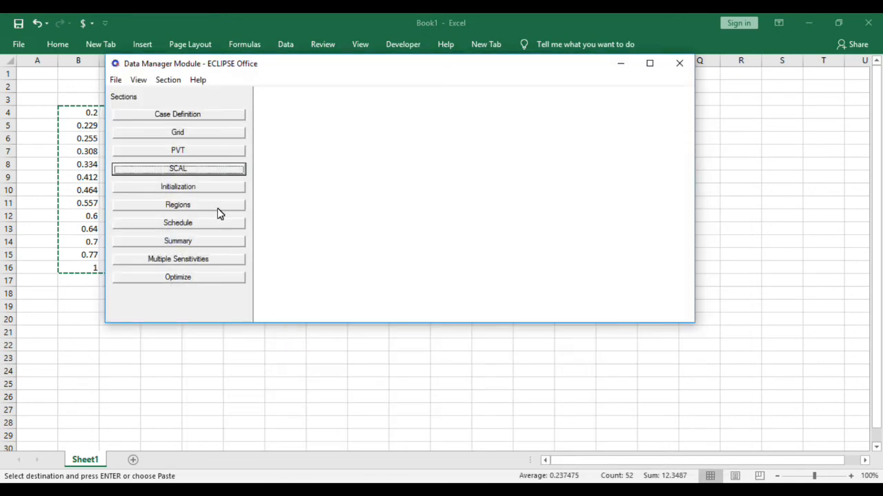
Open the Initialization section and add the Equilibration Data Specification keyword for EquilReg 1
left_click_drag(472, 70, 472, 92)
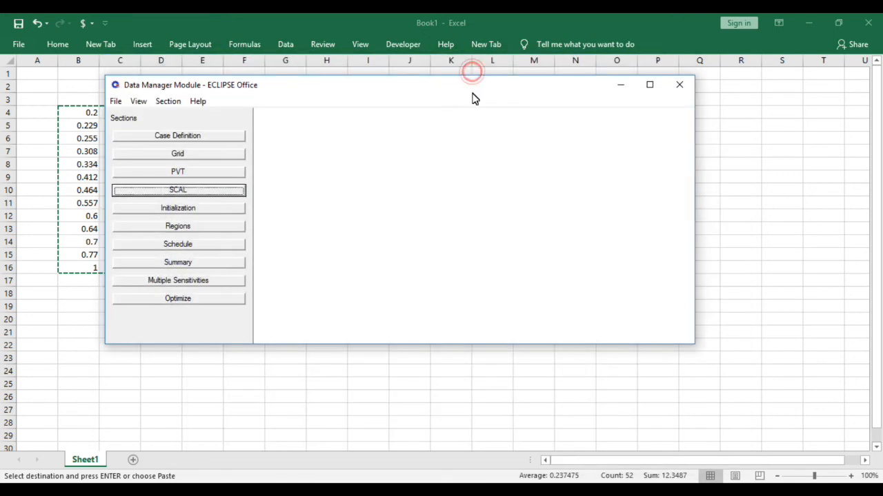
left_click(810, 22)
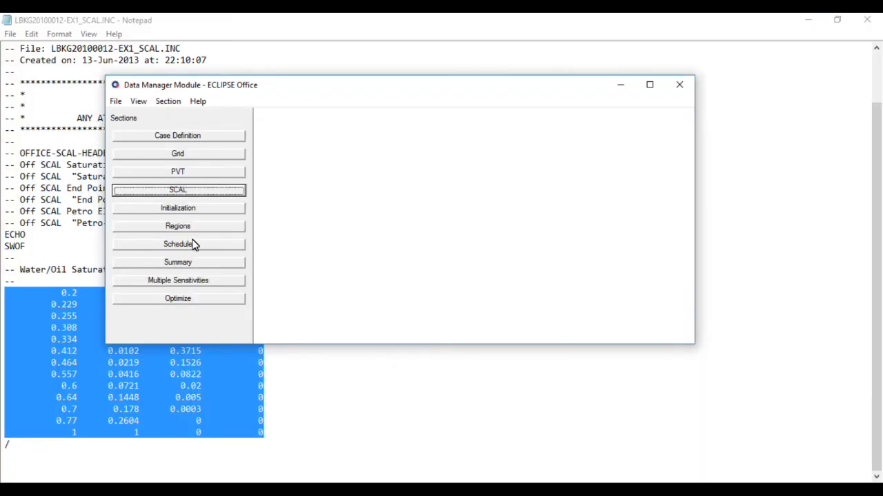
left_click(185, 208)
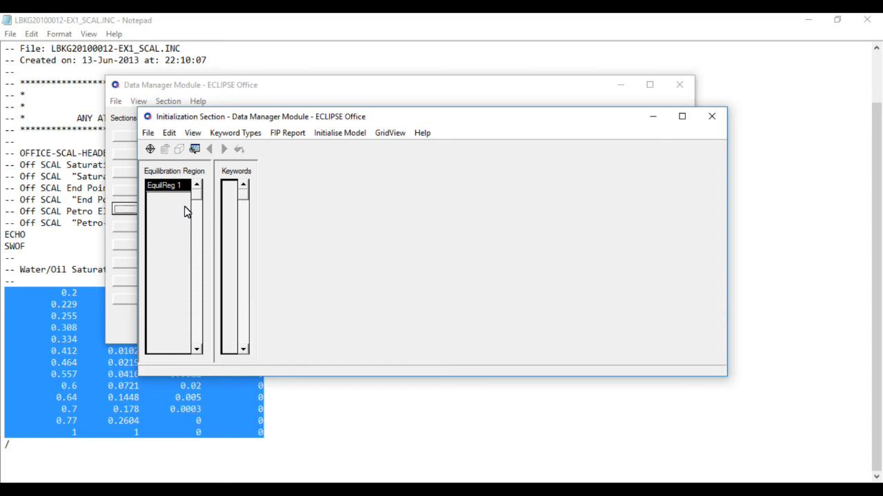
left_click(150, 149)
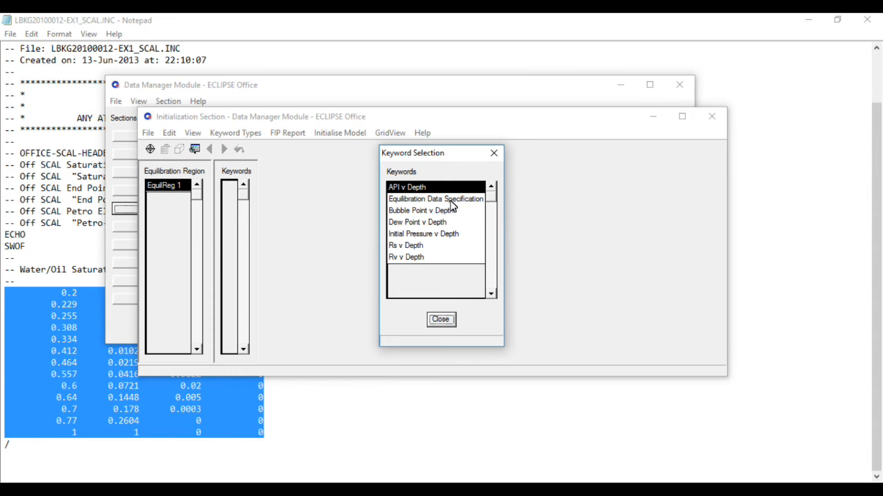
double_click(451, 199)
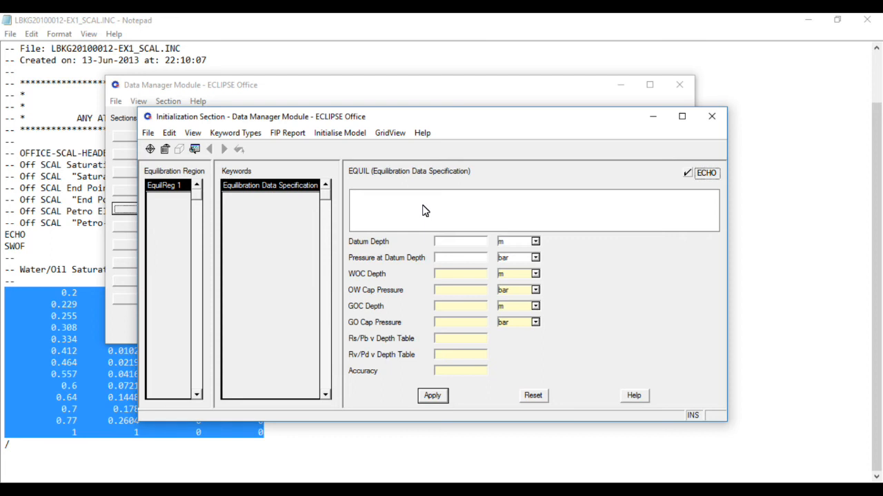
Open LBKG20100012-EX1_INIT.INC from the Data Project01 folder and read the datum depth, datum pressure and WOC depth under EQUIL
left_click(467, 245)
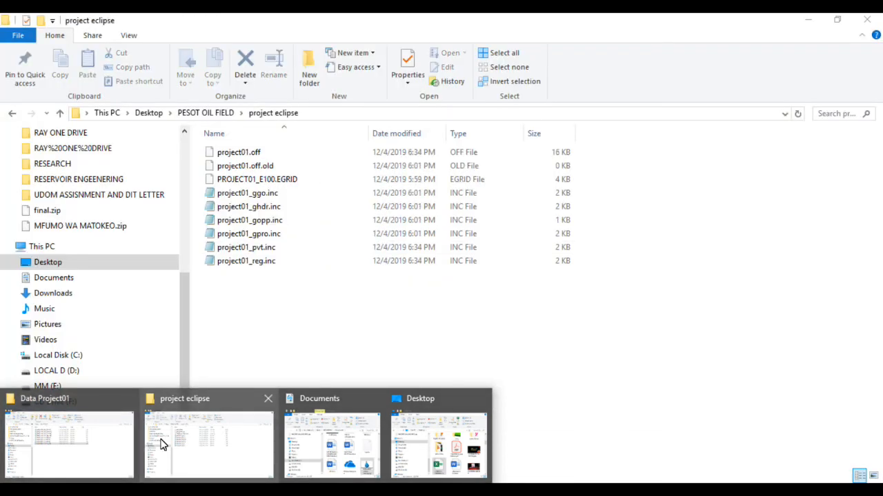
left_click(88, 444)
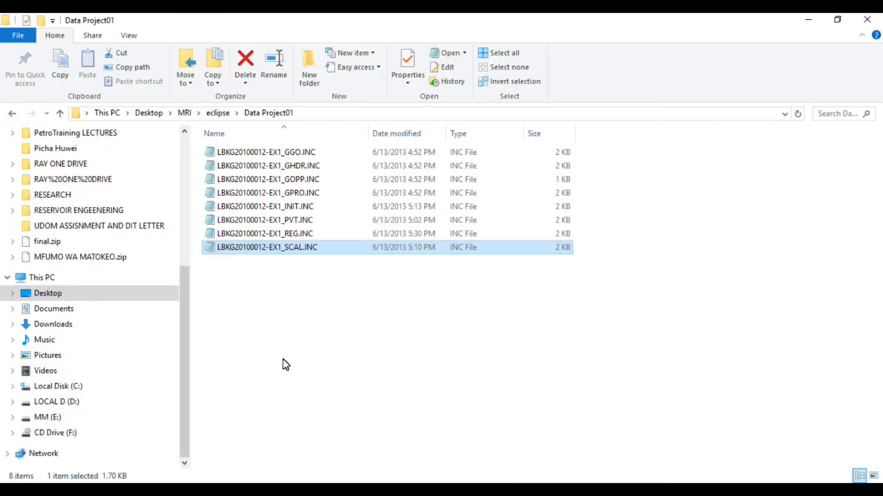
double_click(303, 206)
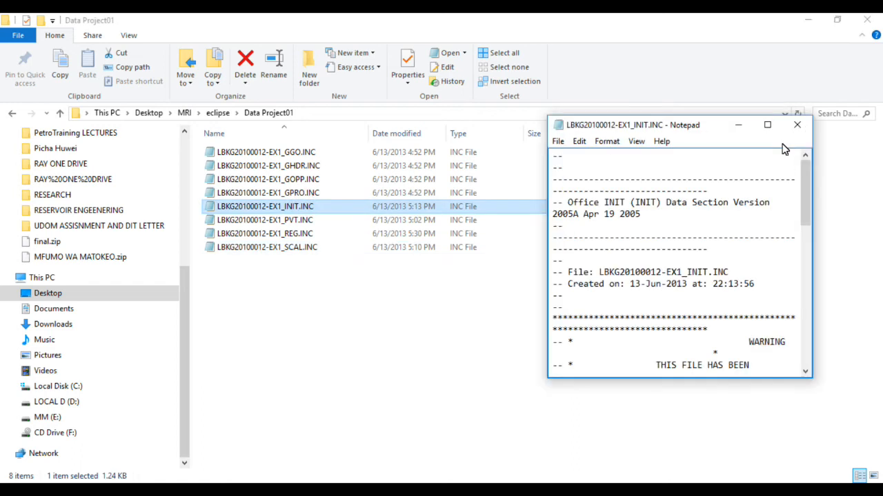
left_click(767, 125)
scroll(251, 376, "down", 2)
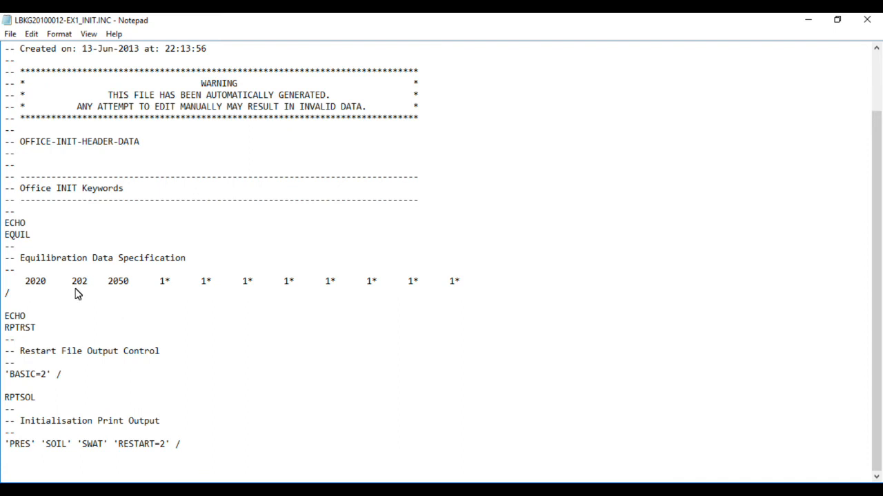
left_click(26, 282)
left_click_drag(26, 286, 65, 283)
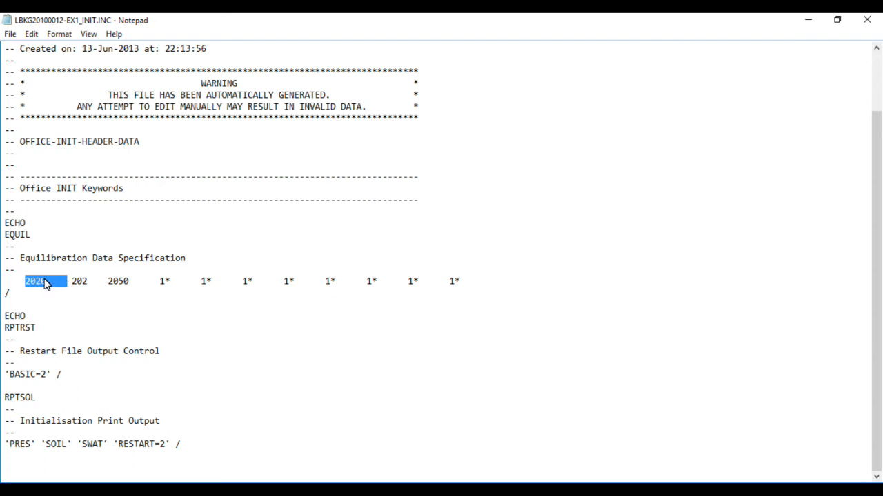
left_click_drag(72, 281, 97, 290)
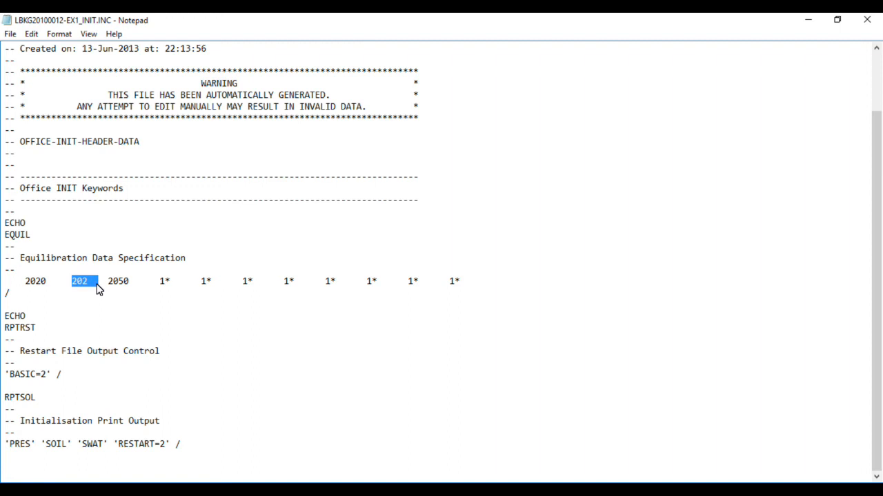
left_click_drag(113, 281, 131, 286)
left_click(809, 20)
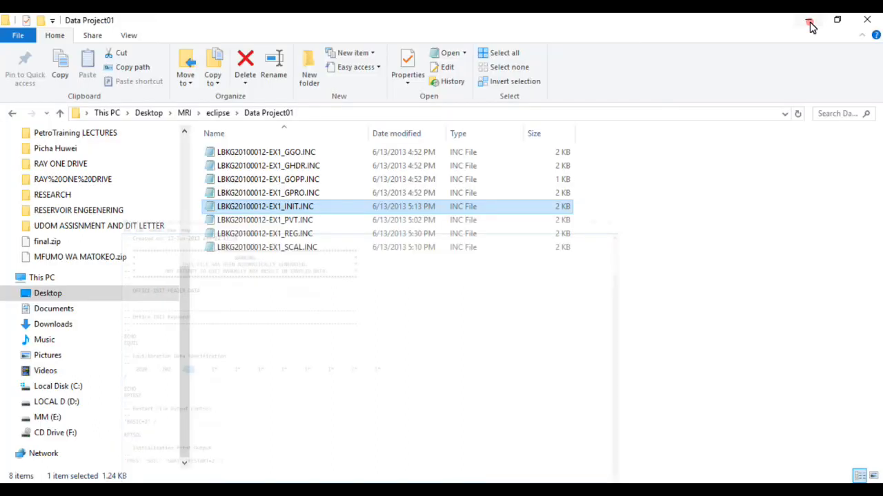
Back in ECLIPSE Office, set Datum Depth to 2020 m, Pressure at Datum Depth to 202 bar and WOC Depth to 2050 m, and apply
left_click(611, 490)
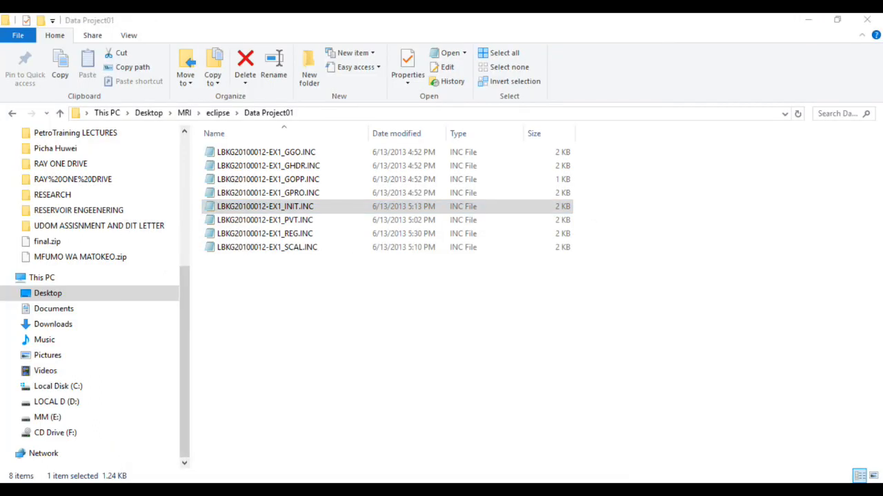
left_click(531, 438)
left_click(465, 244)
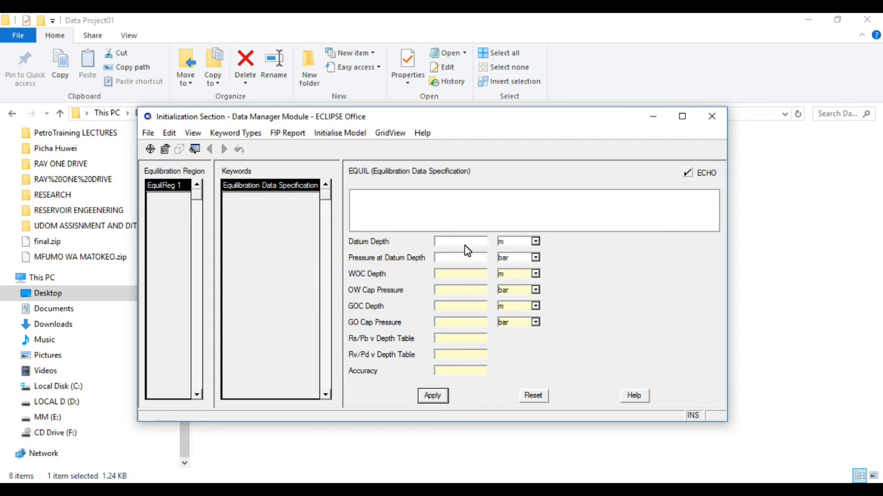
type("2020")
left_click(469, 257)
type("202")
left_click(470, 275)
type("2050")
left_click(441, 399)
left_click(442, 399)
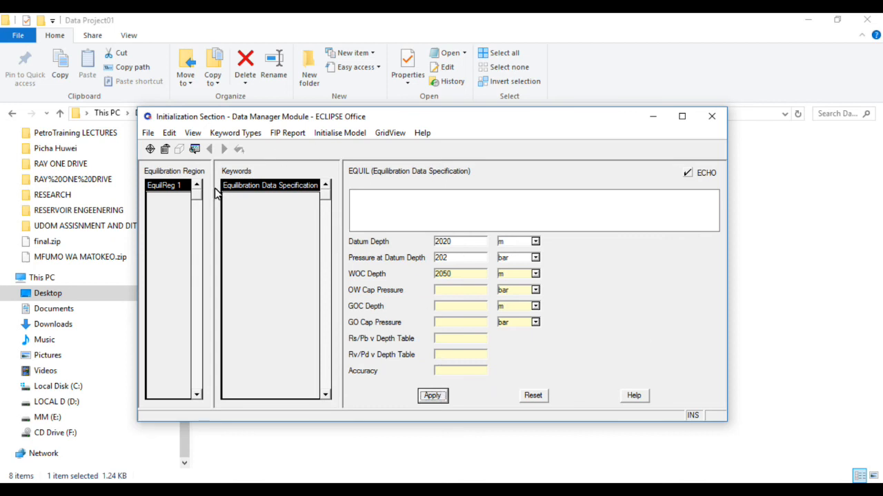
left_click(255, 133)
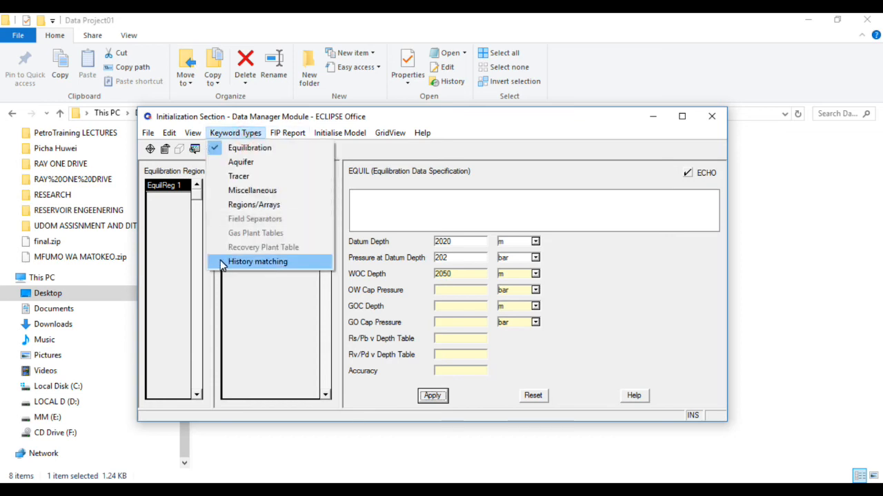
left_click(243, 213)
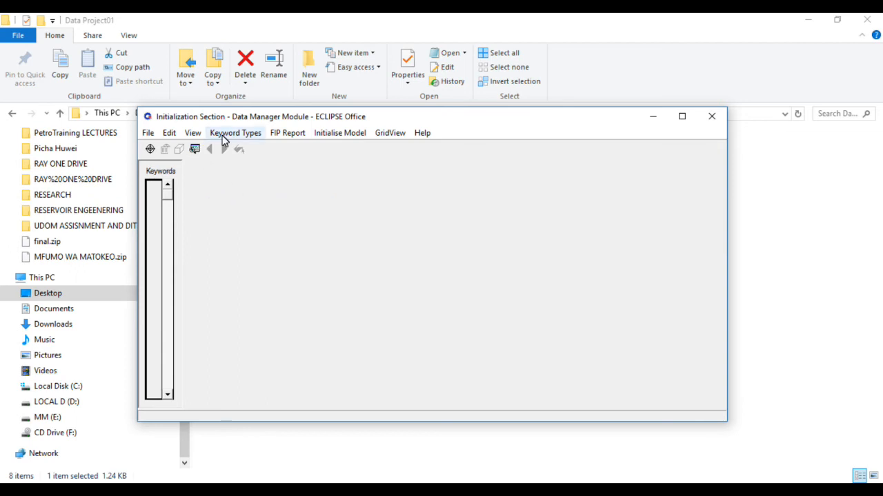
left_click(228, 134)
mouse_move(173, 135)
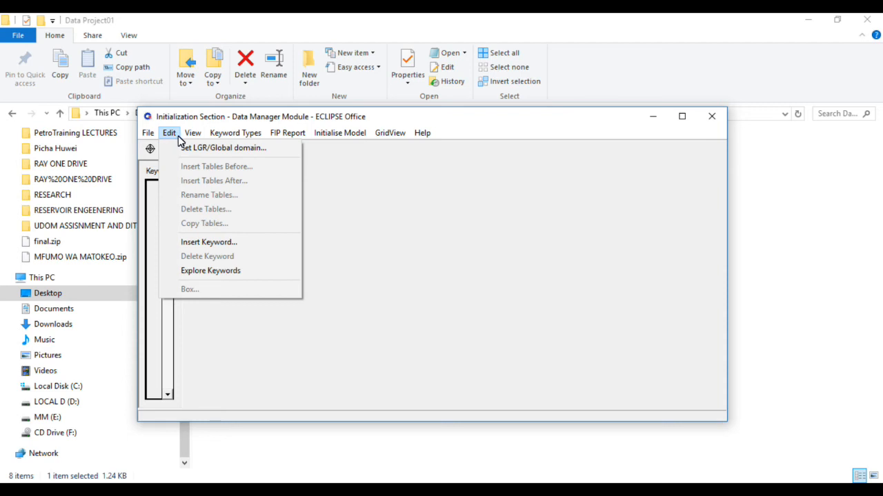
left_click(225, 136)
left_click(224, 136)
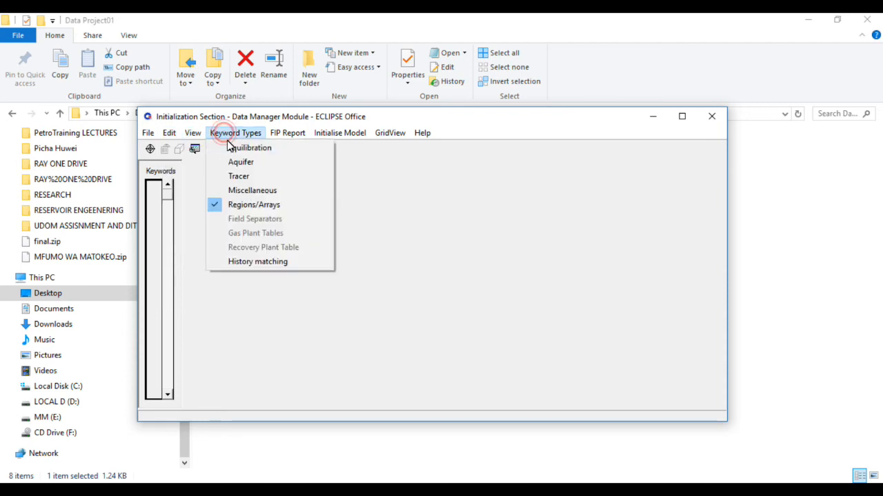
left_click(230, 148)
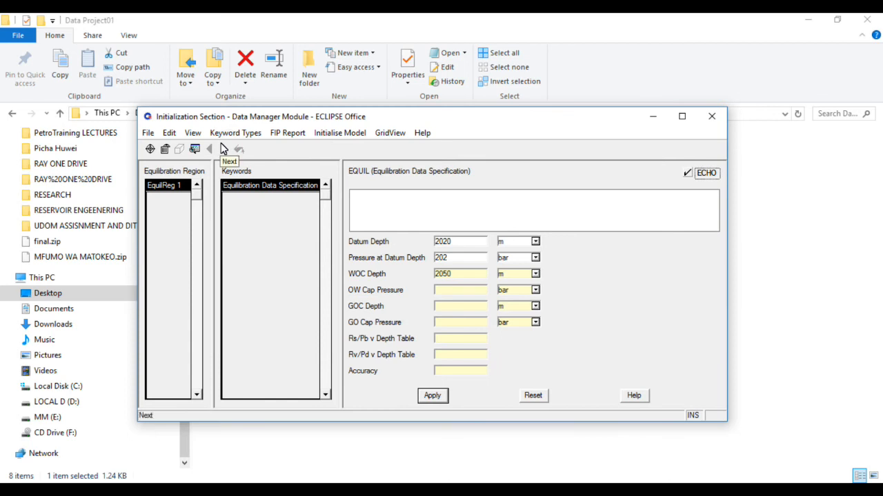
Switch the Initialization section to Regions/Arrays keywords and add the Equilibration Region Numbers keyword
left_click(236, 134)
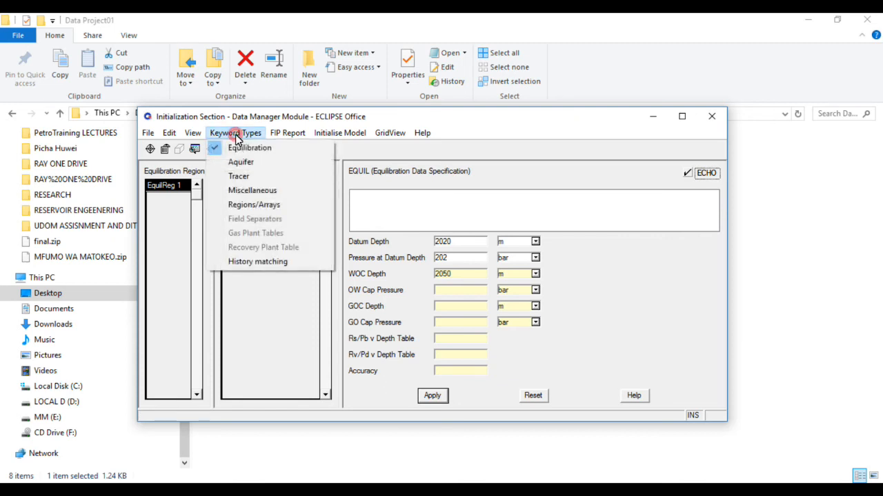
left_click(246, 205)
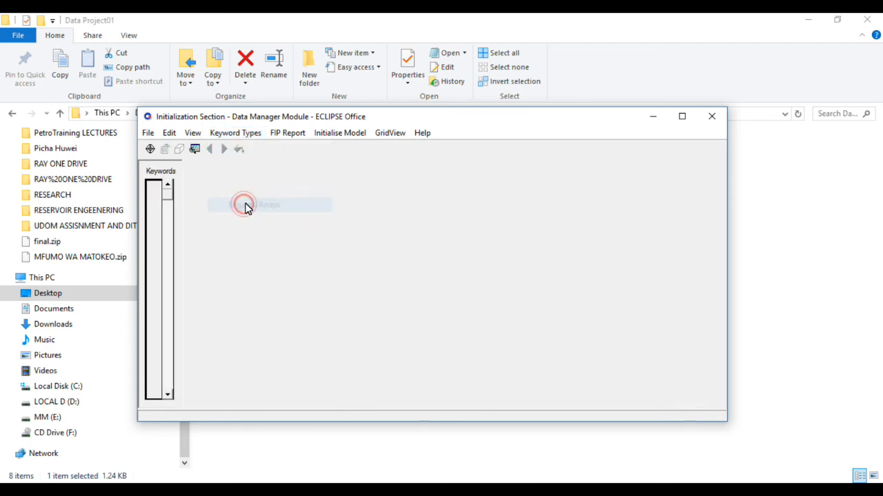
left_click(151, 149)
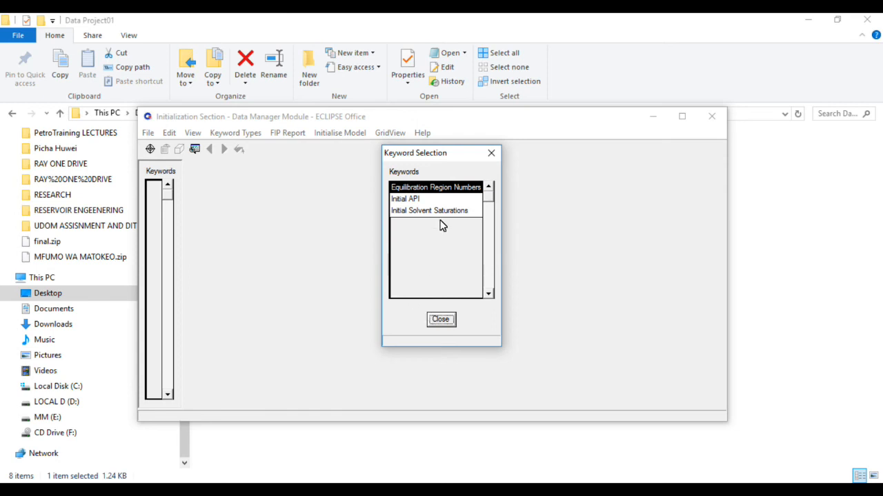
double_click(430, 188)
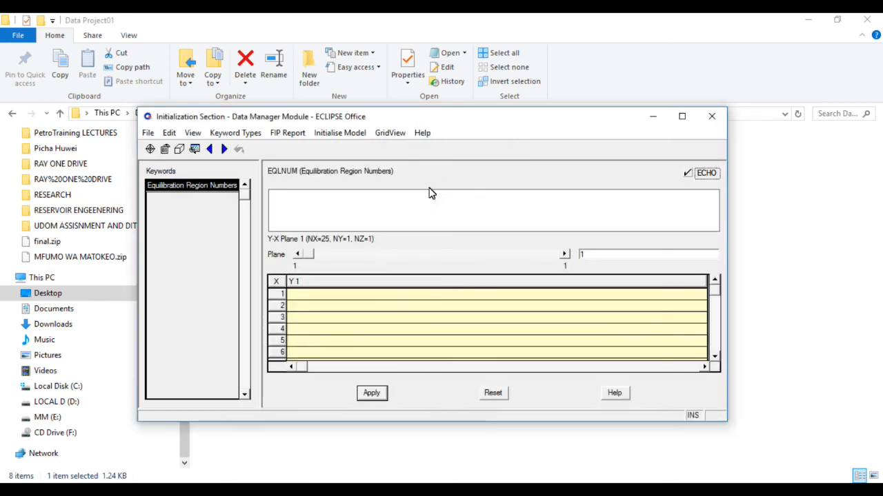
Set the equilibration region number to 1 for the whole grid box, I 1 to 25, J 1 and K 1
left_click(180, 150)
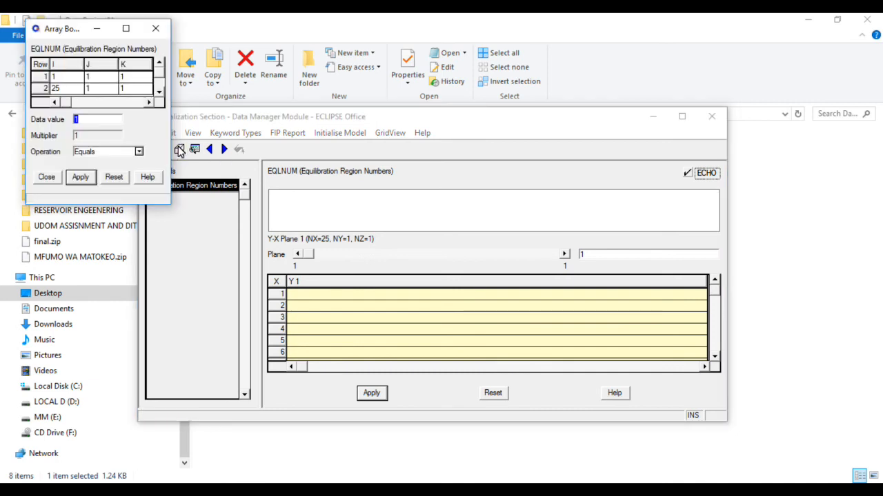
left_click(84, 178)
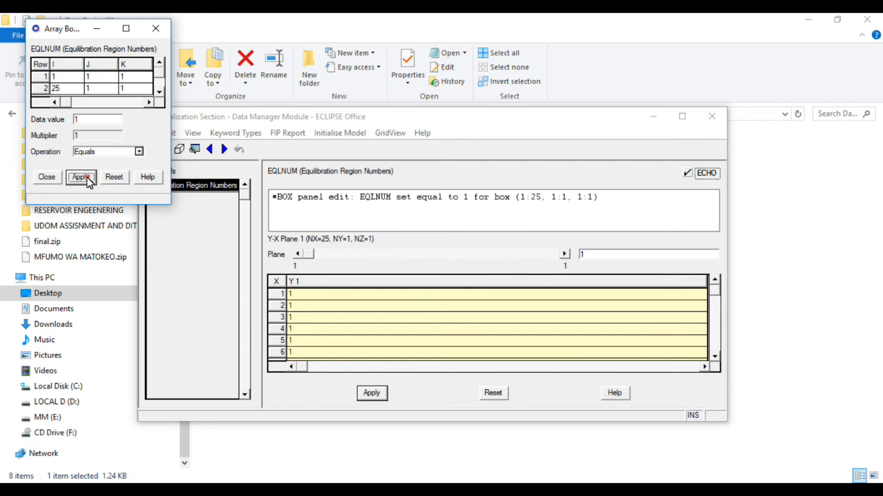
left_click(46, 176)
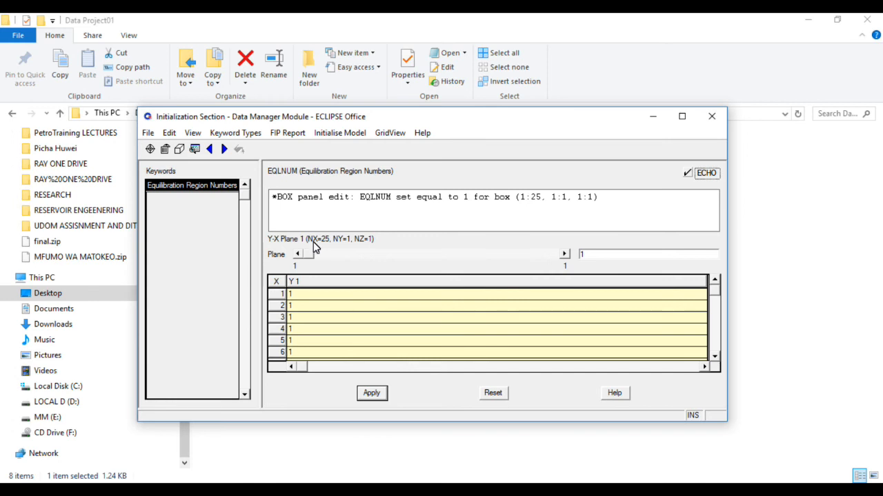
Switch the Initialization section to Miscellaneous keywords and add the Restart File Output Control keyword
left_click(243, 135)
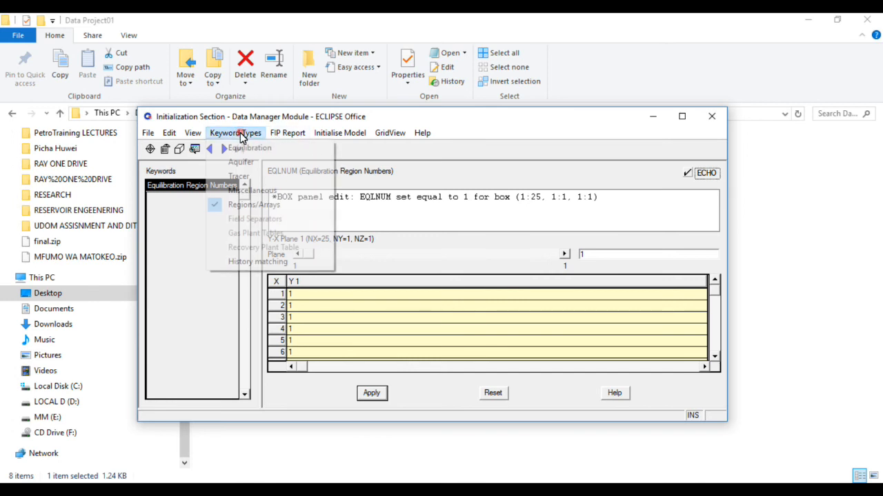
left_click(248, 191)
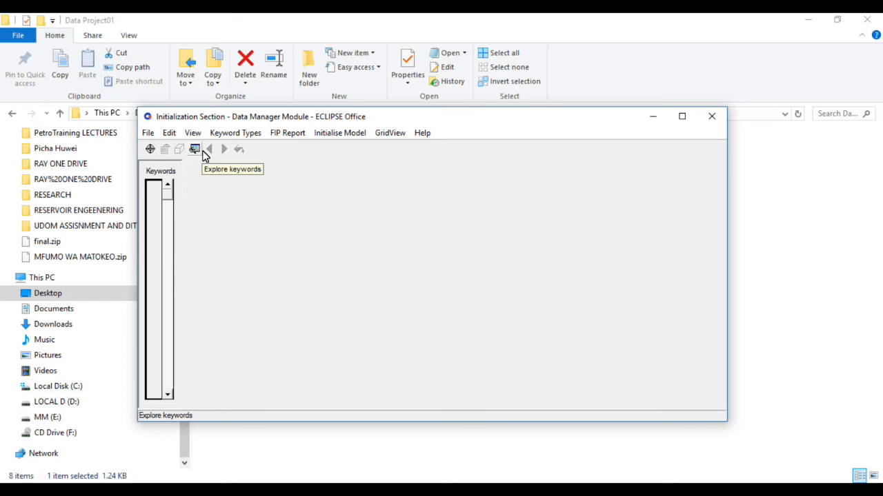
left_click(150, 149)
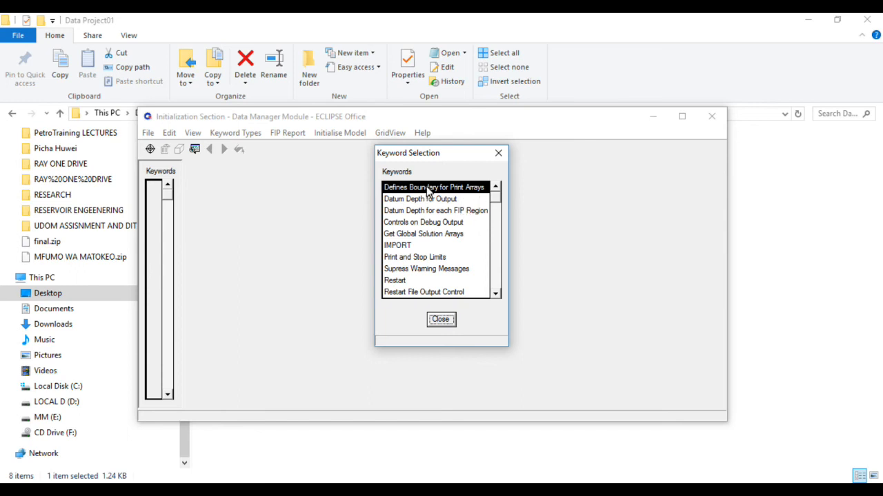
left_click(494, 201)
double_click(413, 293)
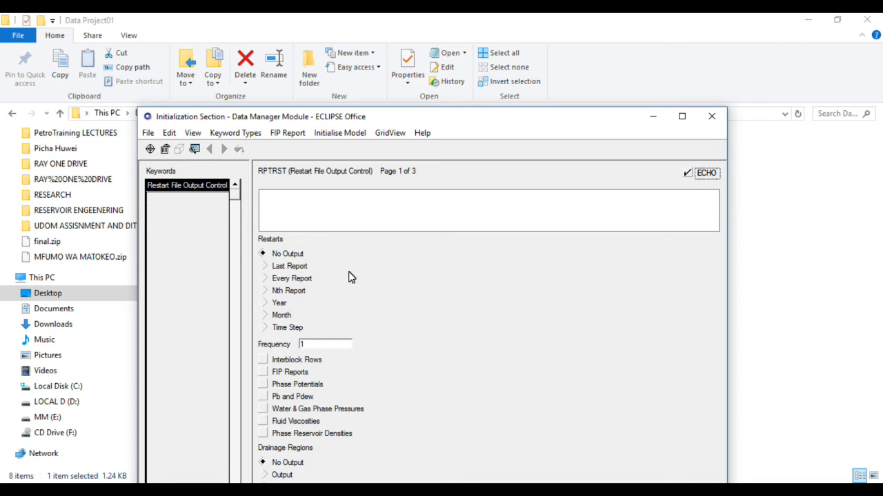
Set the Restarts option of Restart File Output Control to Every Report and apply it
left_click_drag(373, 120, 390, 41)
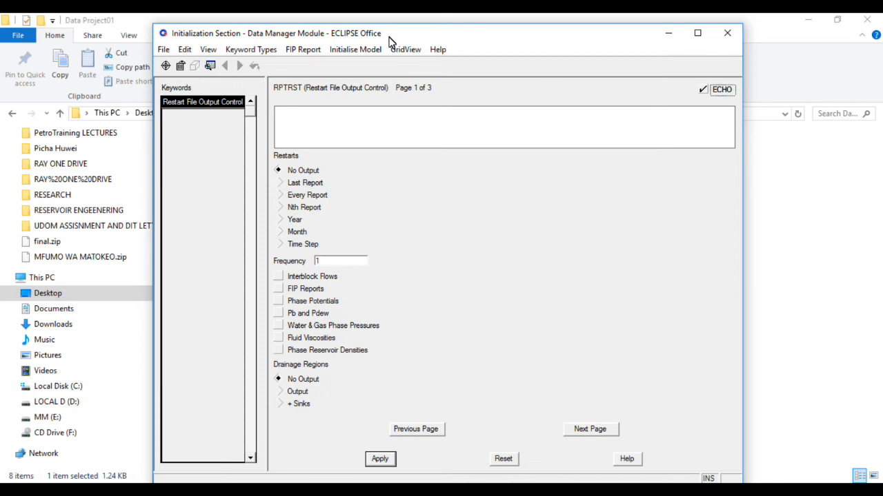
left_click(276, 196)
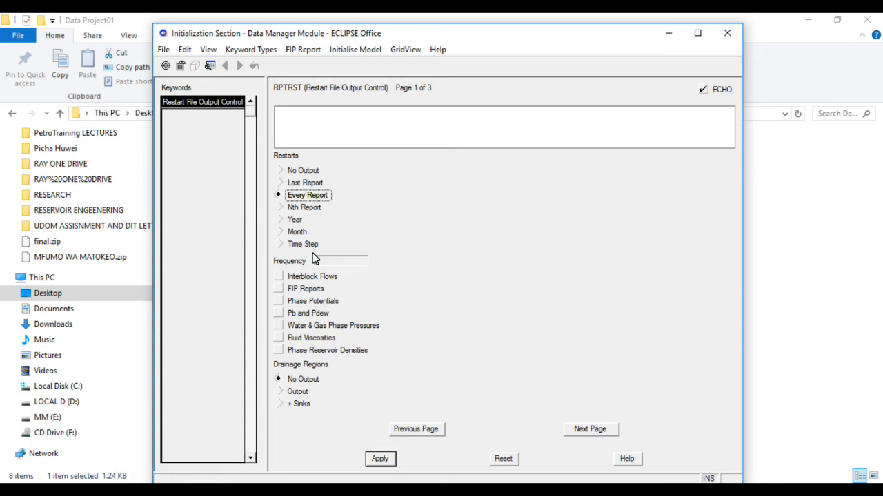
left_click(376, 462)
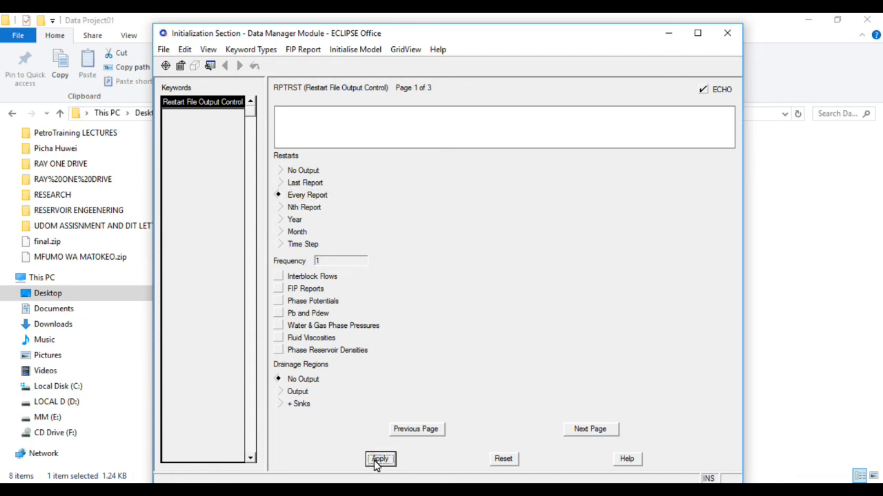
left_click(385, 458)
Start the model initialization run, adding initial restart output and saving project01_init and project01_reg, overwriting the existing region file
left_click(350, 53)
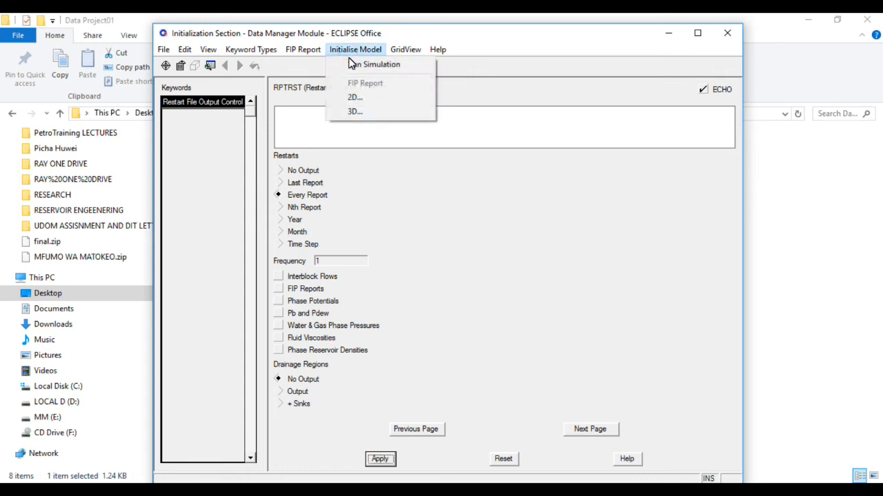
left_click(352, 65)
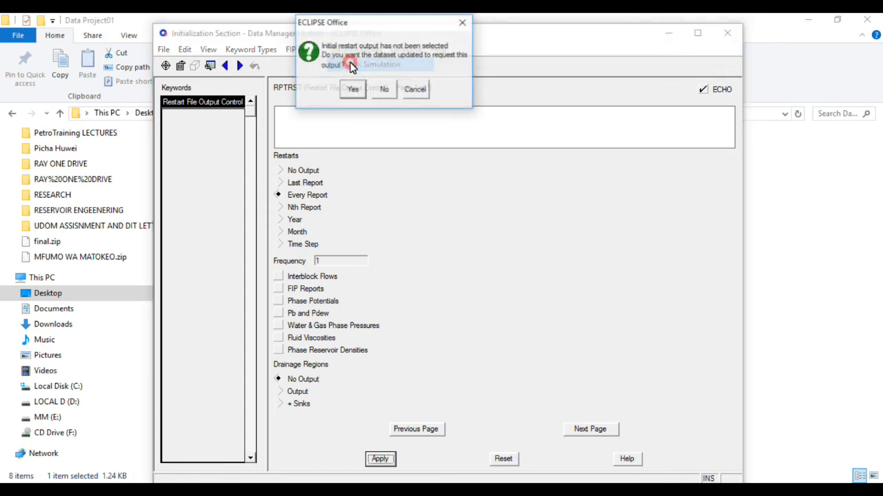
left_click(352, 90)
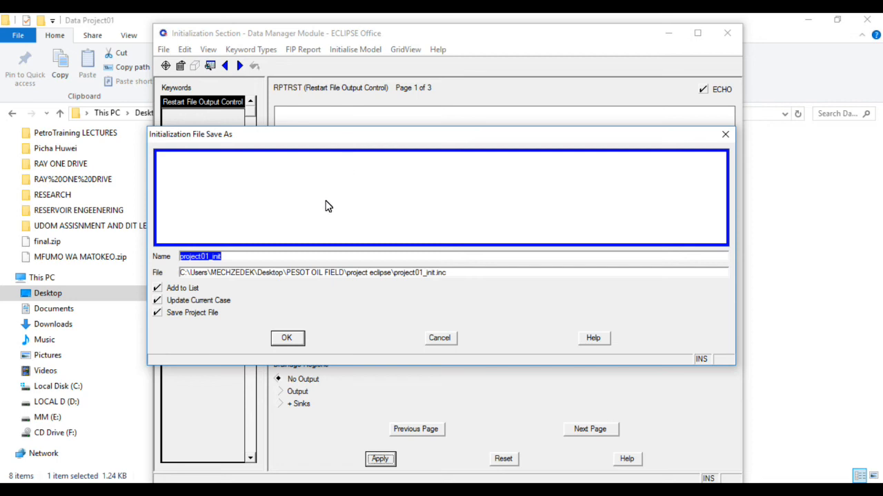
left_click(283, 338)
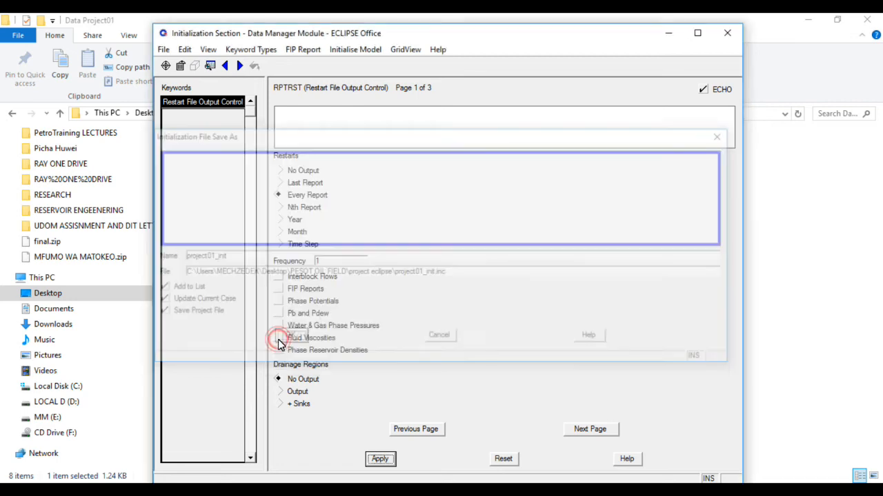
left_click(284, 339)
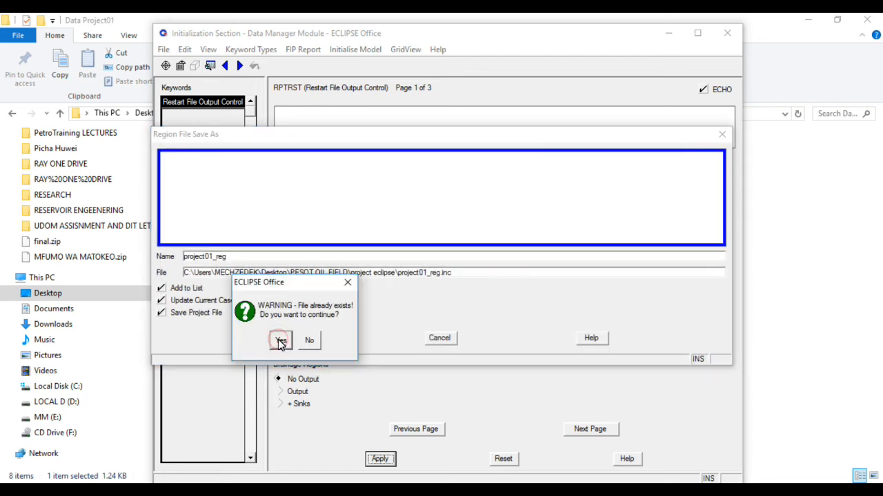
left_click(280, 340)
left_click(280, 340)
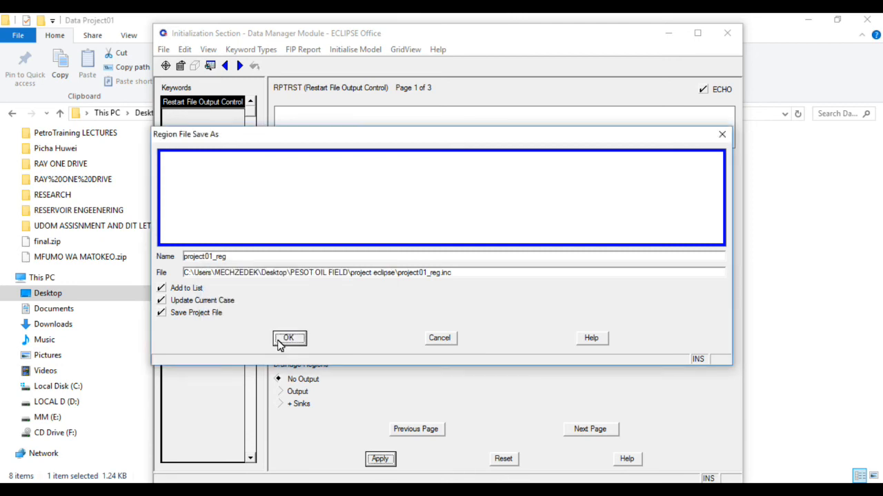
left_click(281, 342)
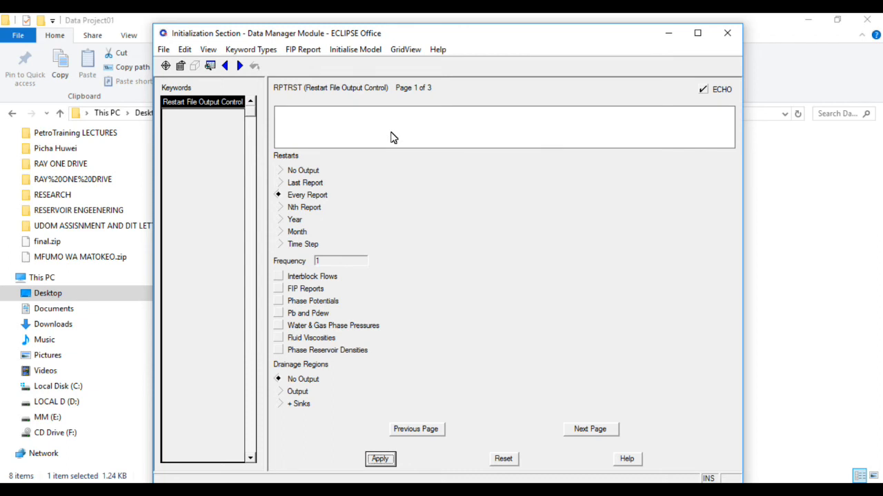
Run the initialization simulation again and check its messages in the Log Window
left_click(359, 57)
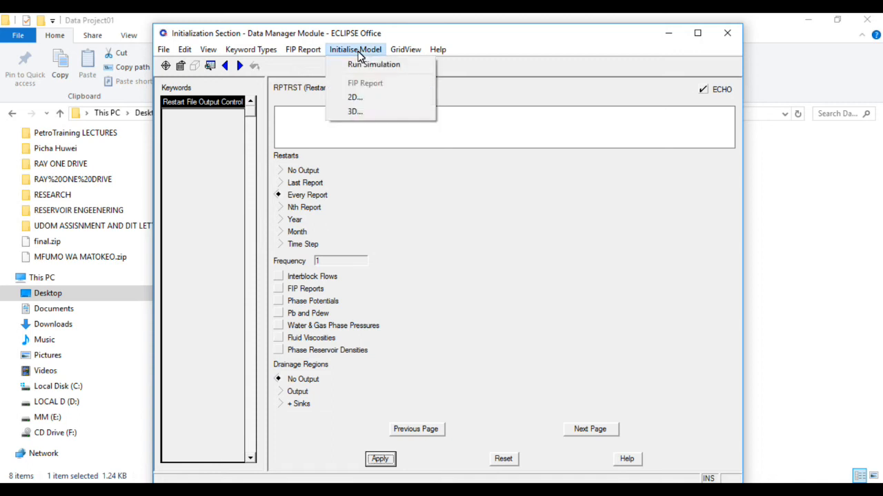
left_click(358, 65)
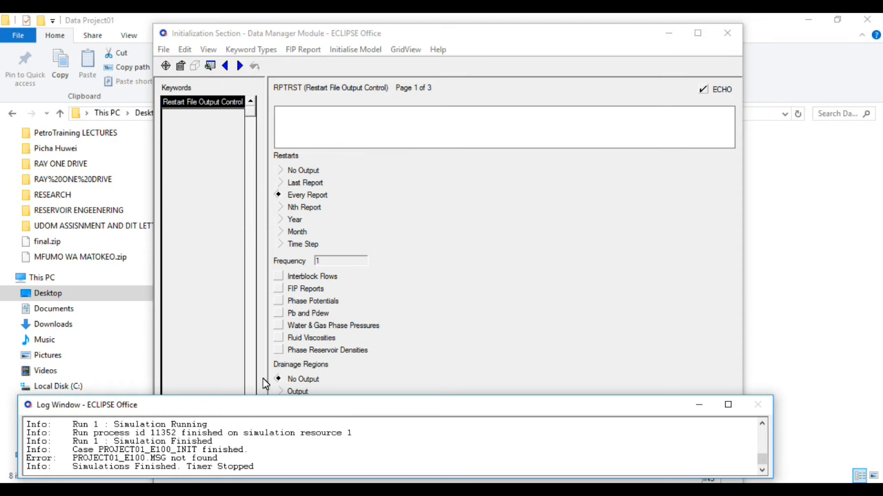
left_click(361, 53)
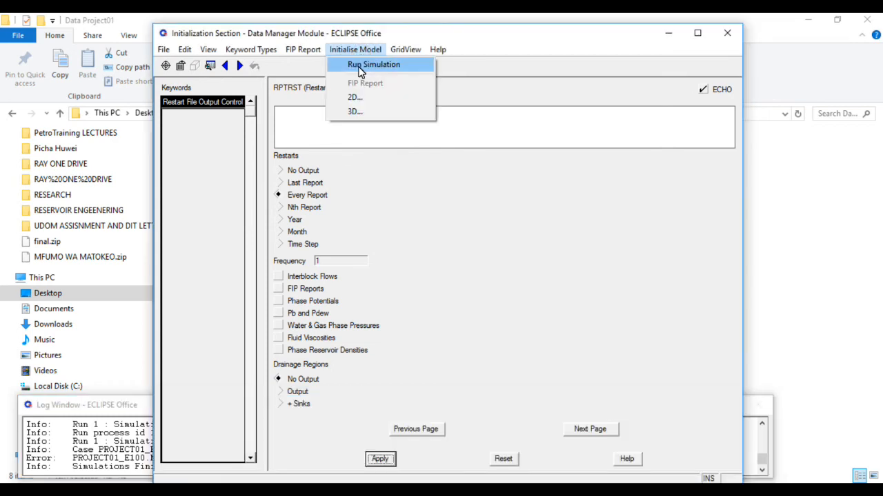
left_click(402, 34)
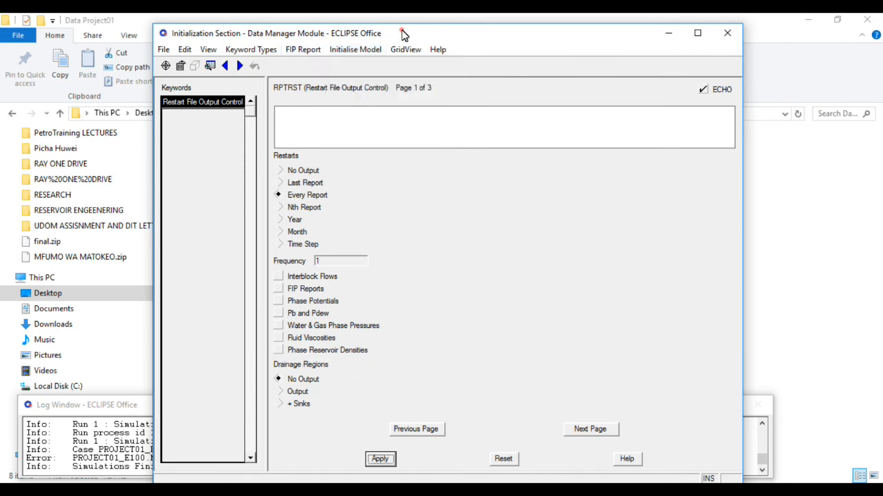
left_click(114, 408)
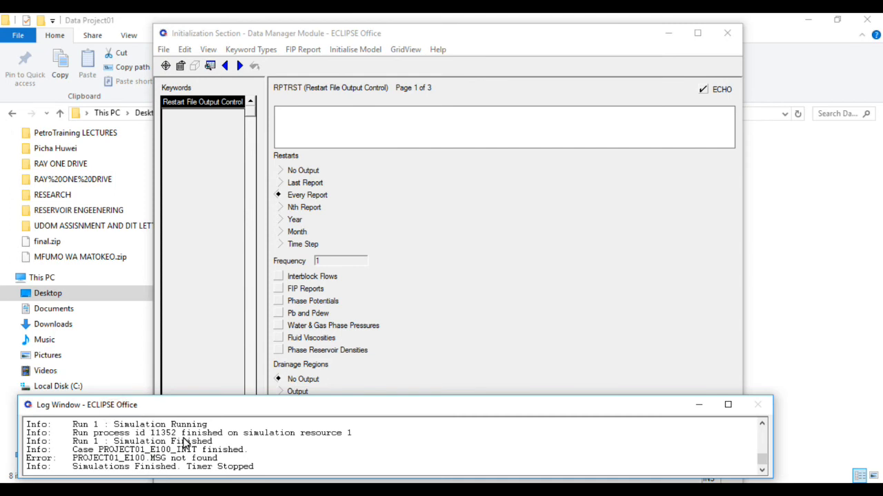
Reapply the restart output settings and try to open the FIP Report for the initialised model
left_click(458, 245)
left_click(381, 458)
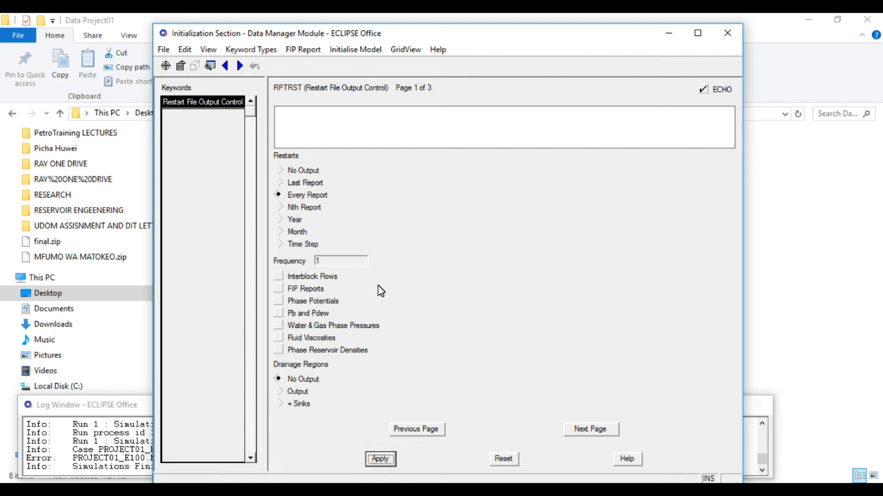
left_click(355, 51)
left_click(362, 83)
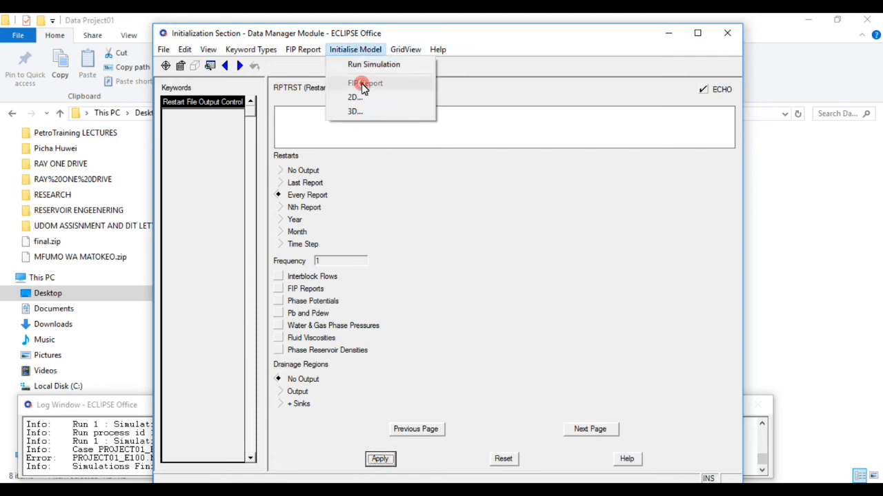
left_click(467, 70)
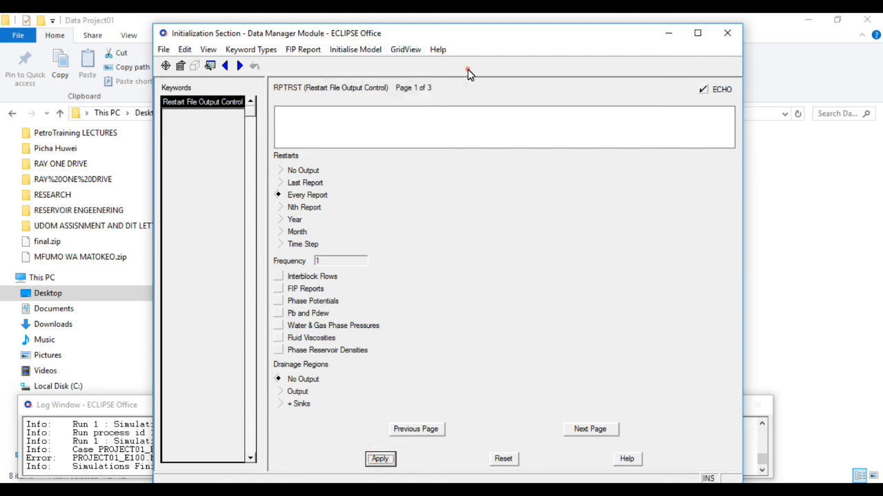
left_click(373, 50)
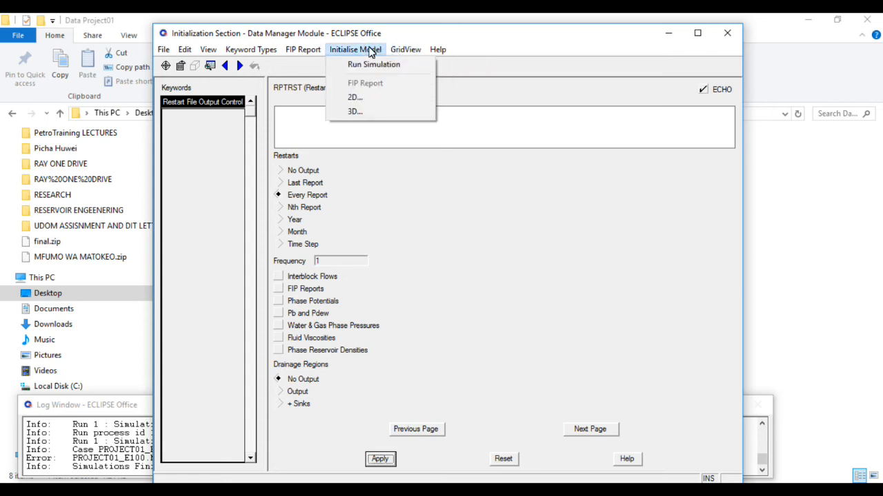
Examine the Log Window messages for the simulation run and return to the Initialization section
left_click(94, 461)
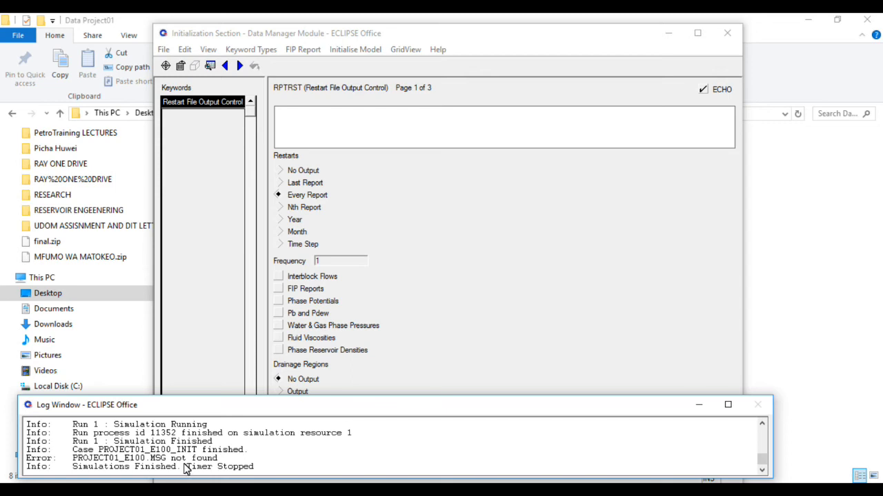
left_click(234, 462)
scroll(235, 461, "up", 1)
scroll(235, 460, "down", 1)
scroll(249, 457, "up", 1)
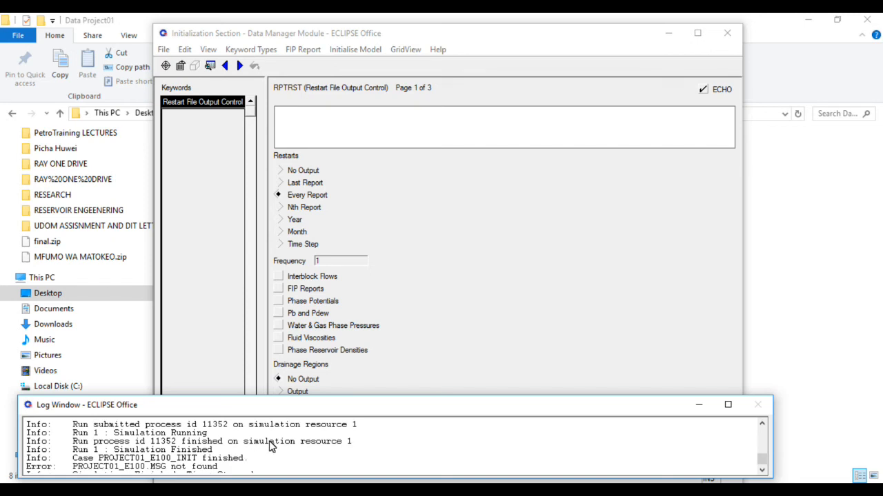
left_click(454, 279)
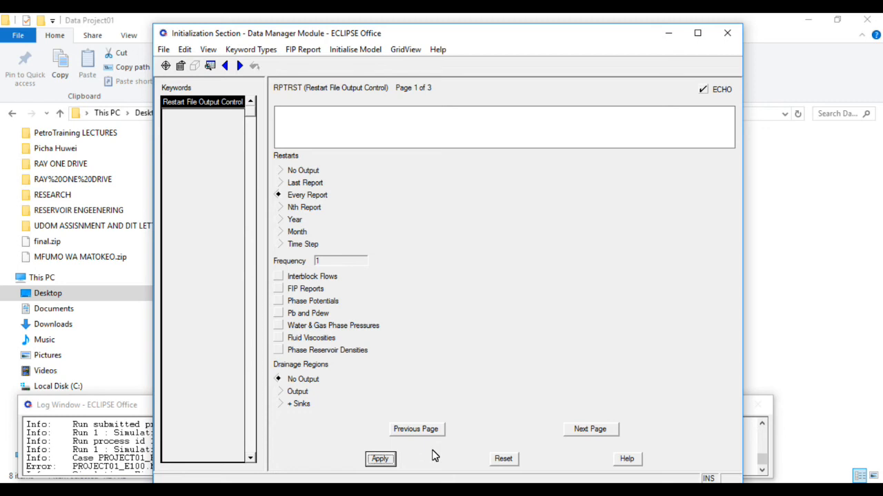
Look through the pages of Initialisation Print Output (RPTSOL) options for restart and FIP report settings
left_click(591, 433)
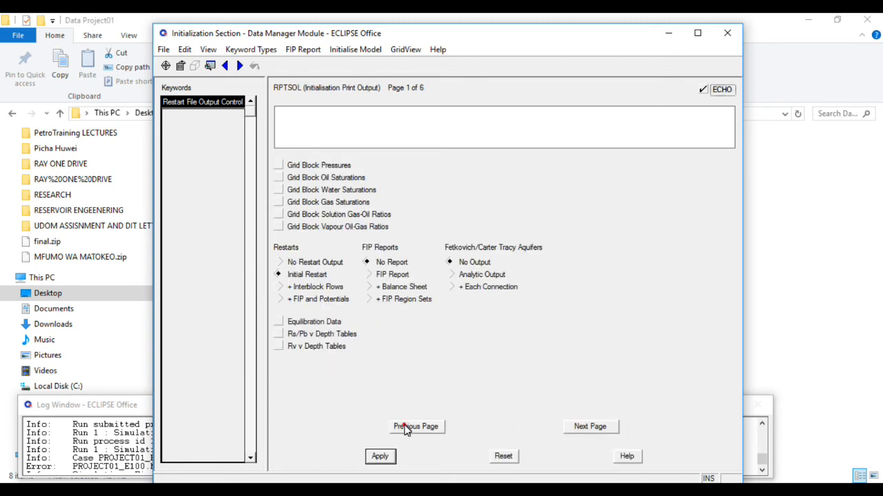
left_click(407, 426)
left_click(590, 428)
left_click(408, 427)
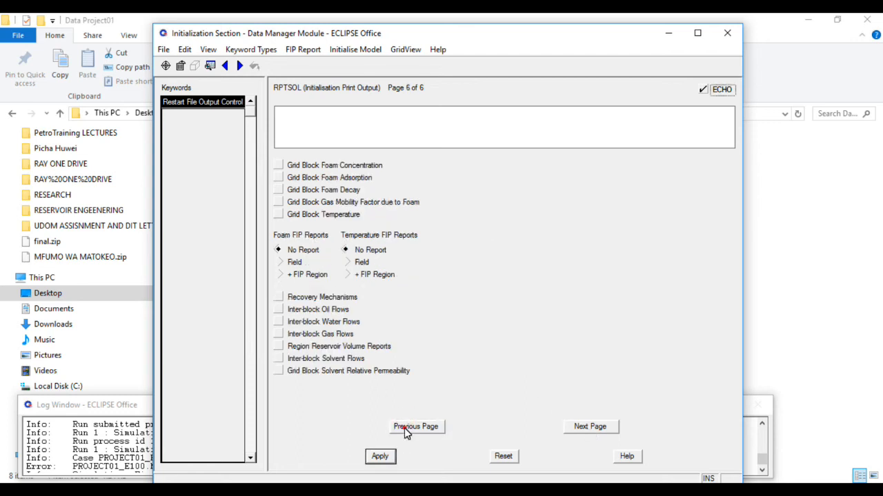
left_click(405, 428)
left_click(405, 428)
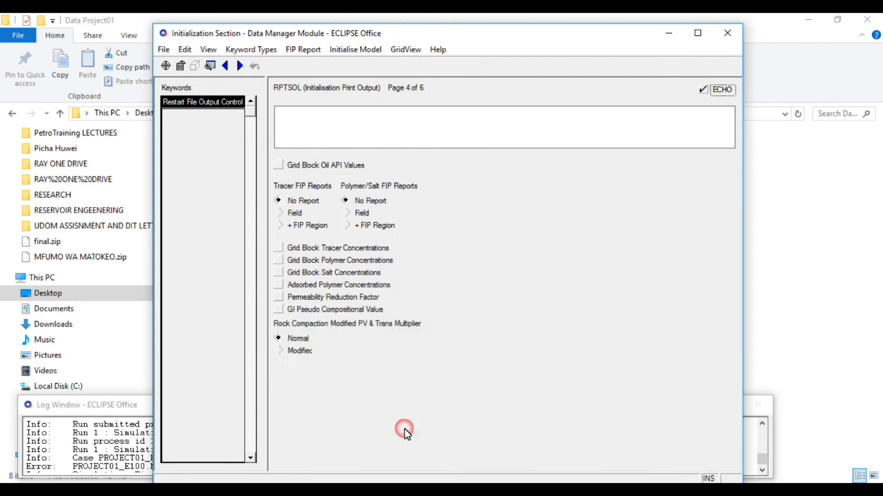
left_click(405, 428)
left_click(405, 427)
left_click(404, 427)
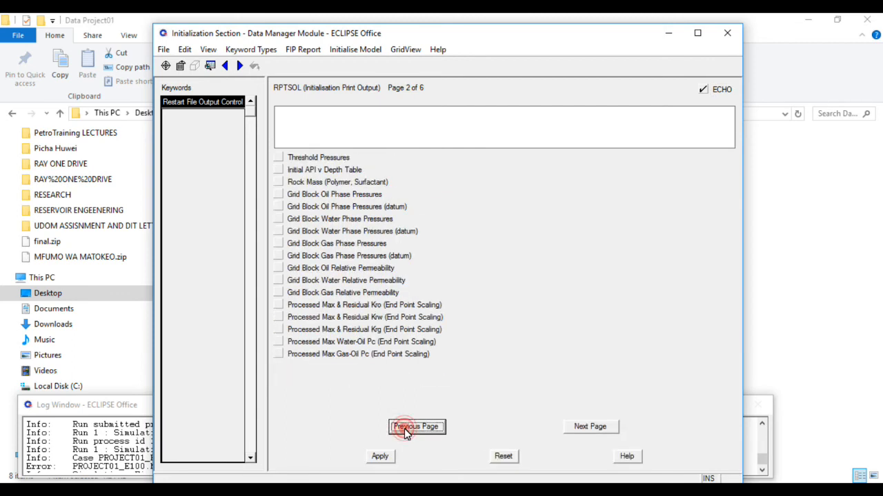
left_click(404, 428)
left_click(404, 428)
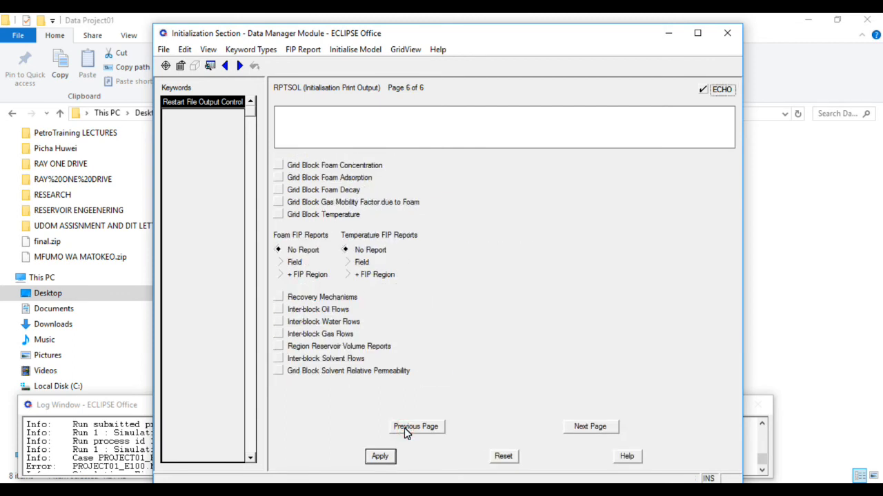
left_click(583, 429)
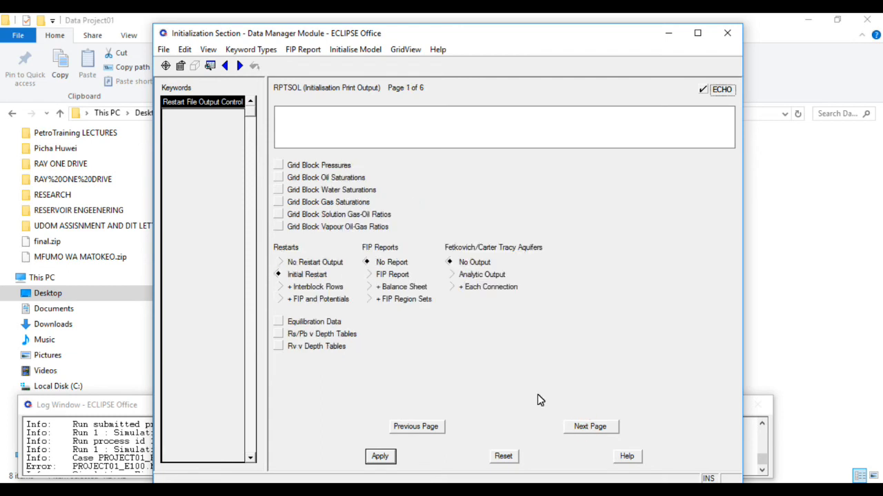
Enable print output of grid block pressures, oil saturations and water saturations in RPTSOL and apply the settings
left_click(282, 169)
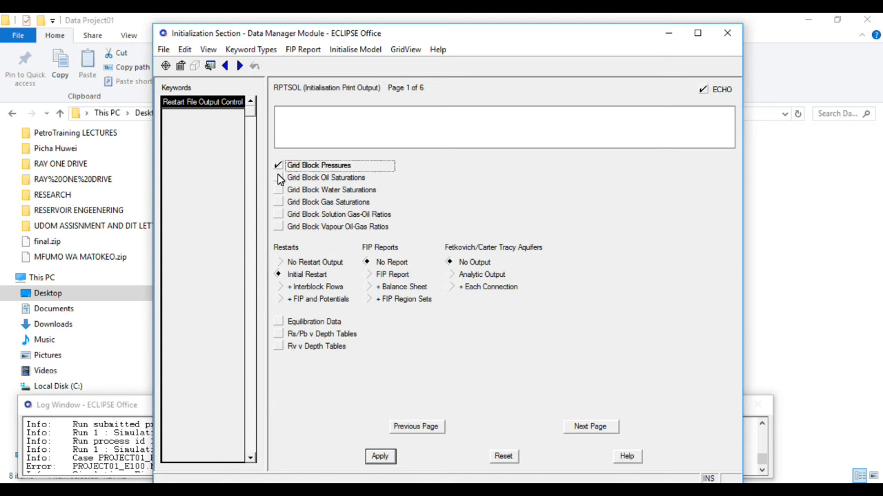
left_click(277, 181)
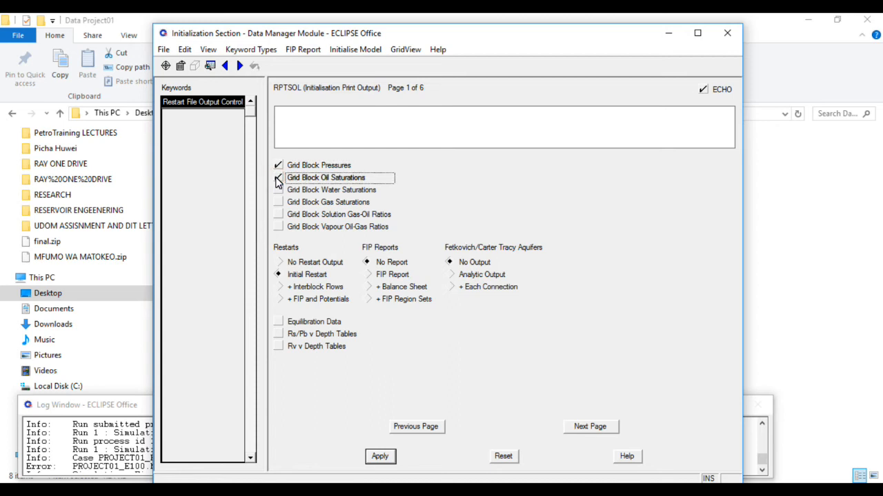
left_click(277, 192)
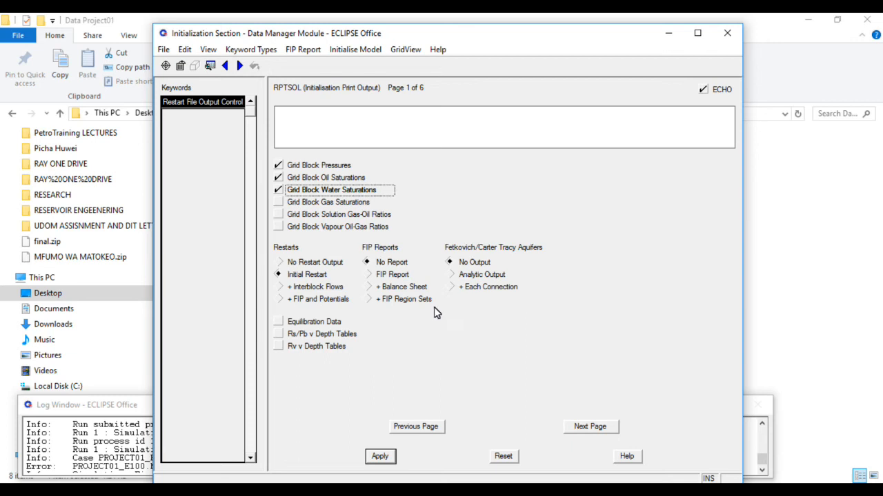
left_click(581, 432)
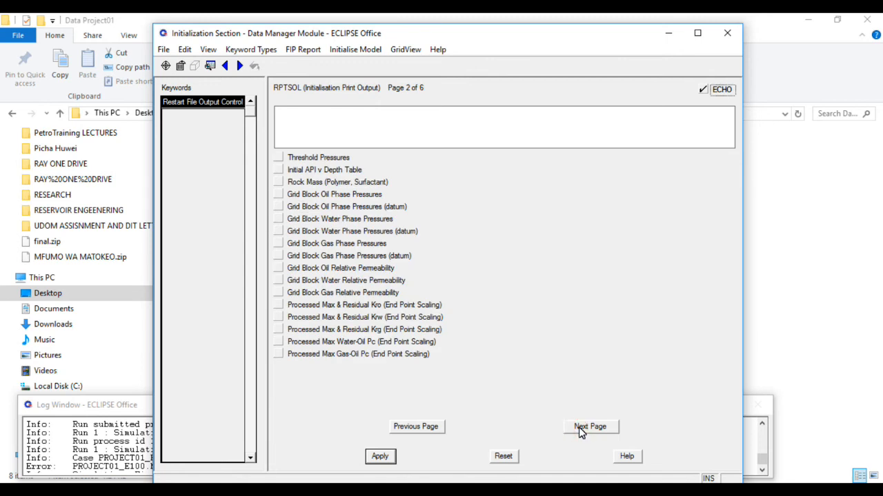
left_click(580, 432)
left_click(581, 431)
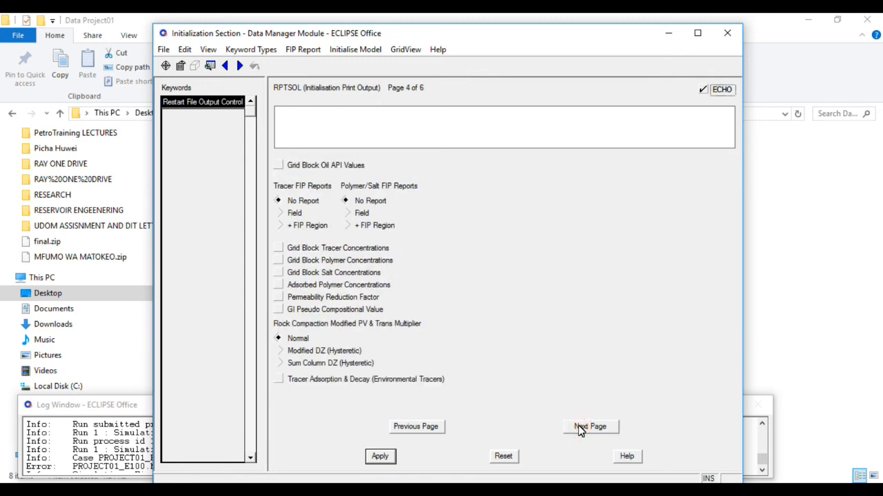
left_click(579, 430)
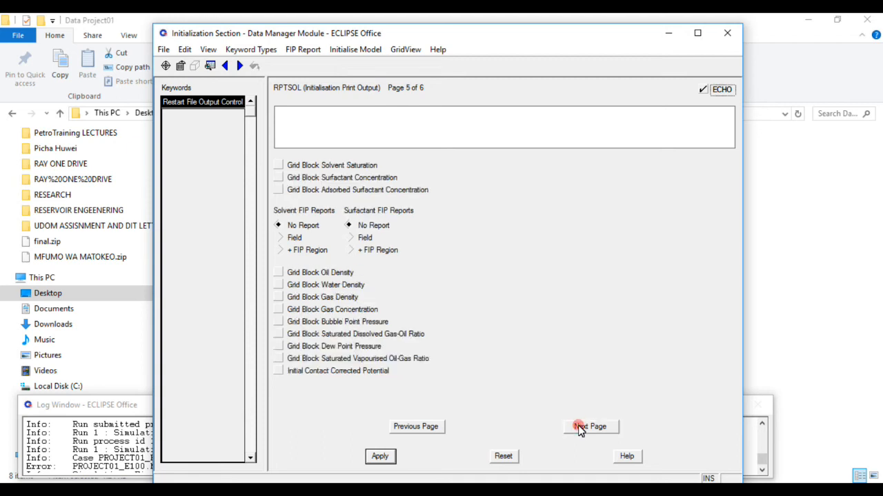
left_click(580, 430)
left_click(378, 457)
left_click(379, 457)
left_click(378, 456)
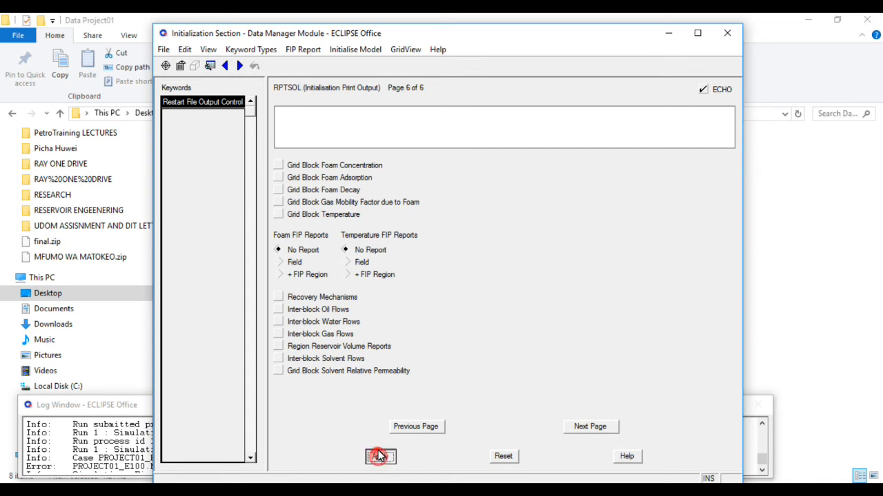
Run the initialization simulation, saving the project01_init include file and overwriting PROJECT01_E100_INIT.DATA
left_click(355, 49)
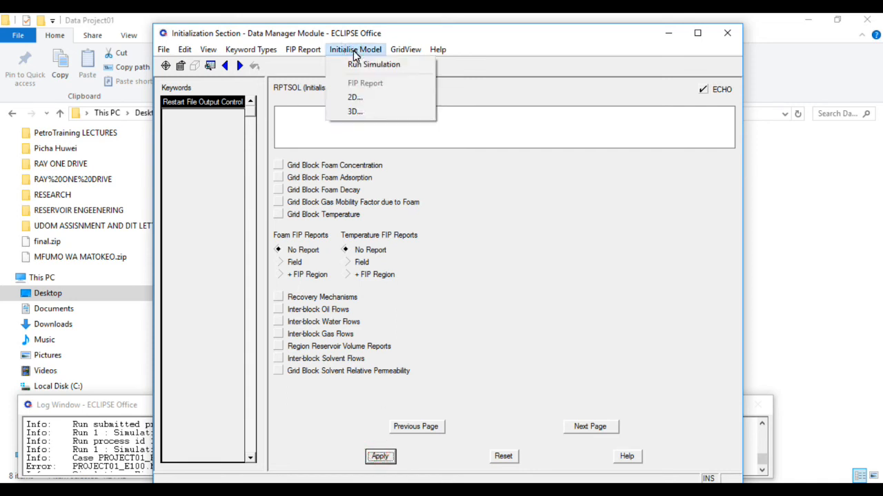
left_click(366, 64)
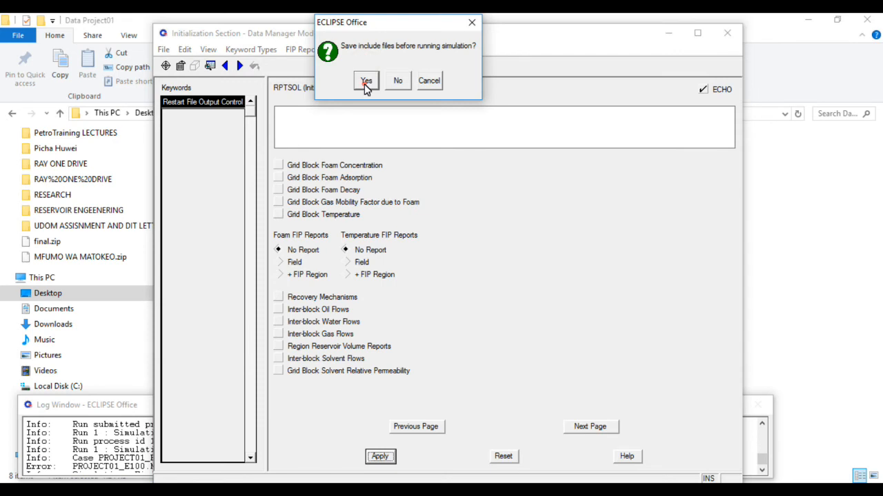
left_click(365, 81)
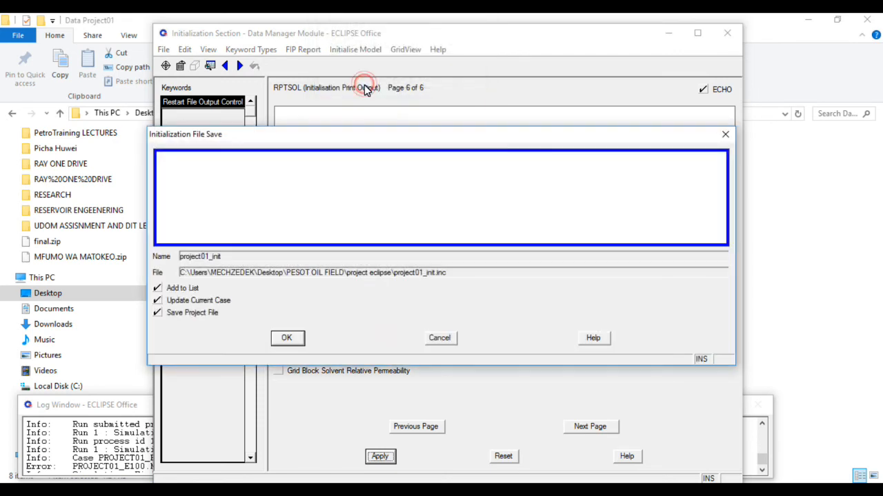
left_click(287, 340)
left_click(286, 336)
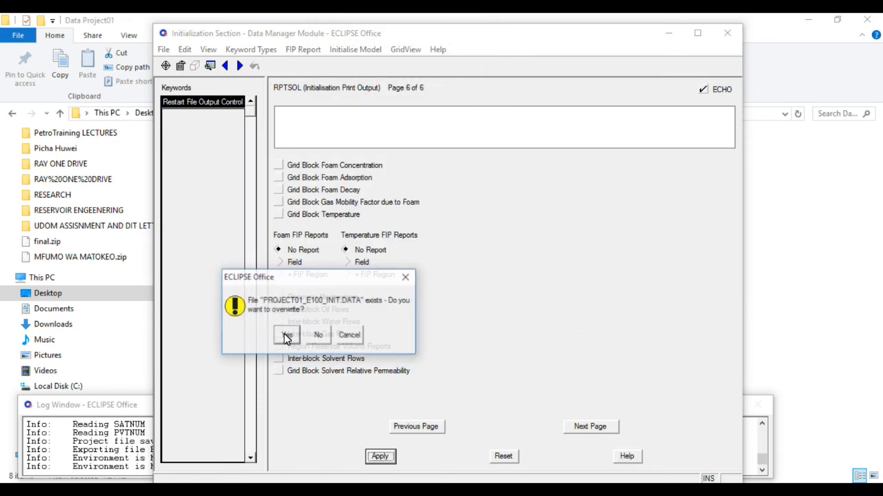
left_click(287, 336)
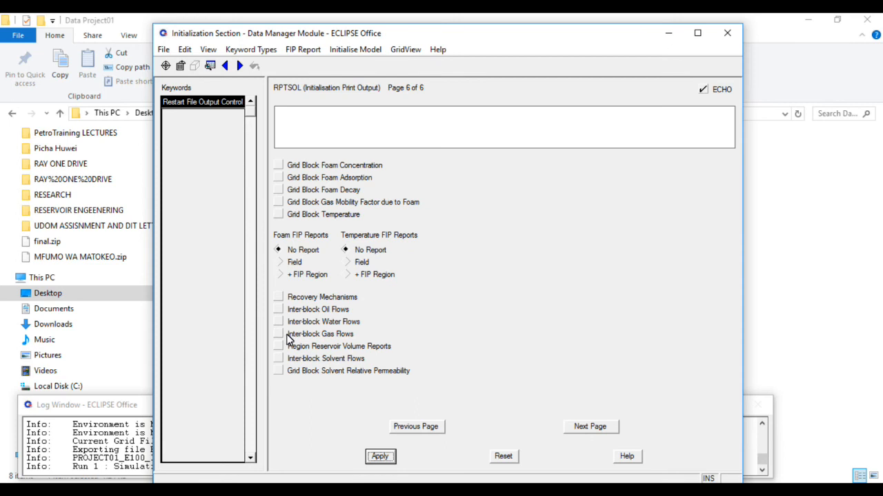
Check whether the FIP Report is available for the initialised model and look through the RPTSOL pages up to page 4
left_click(361, 51)
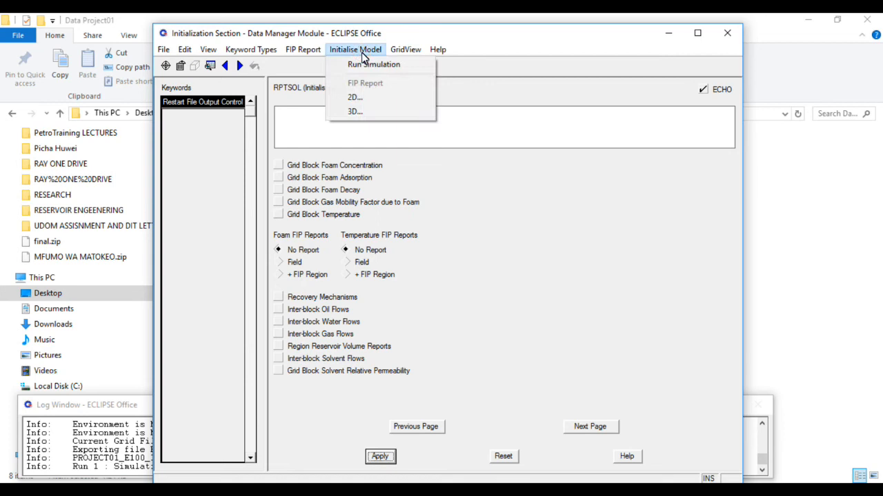
left_click(362, 53)
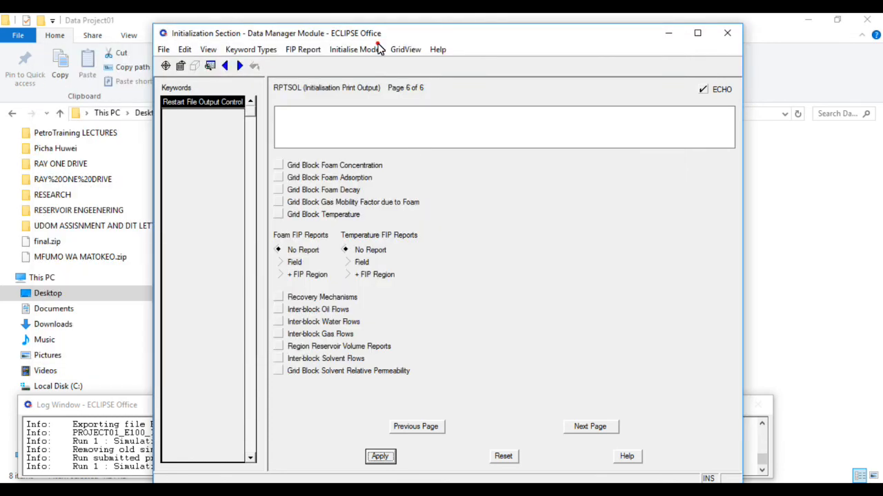
left_click(378, 44)
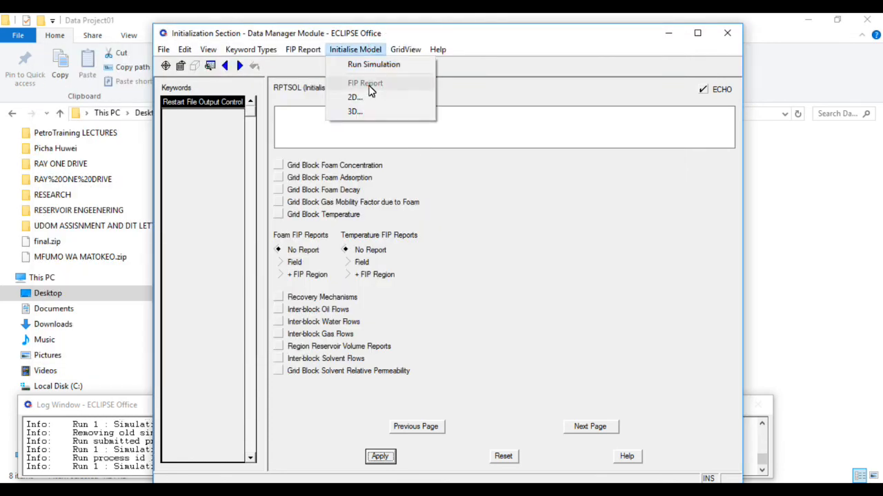
left_click(238, 67)
left_click(240, 68)
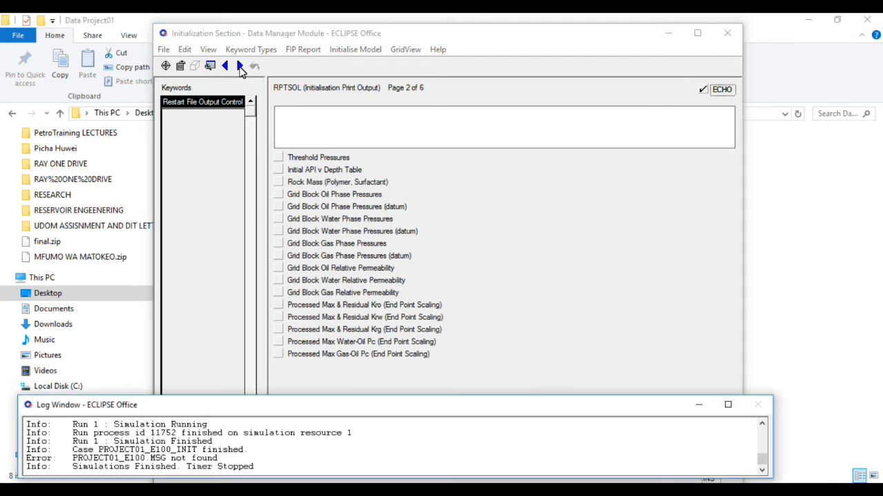
left_click(240, 66)
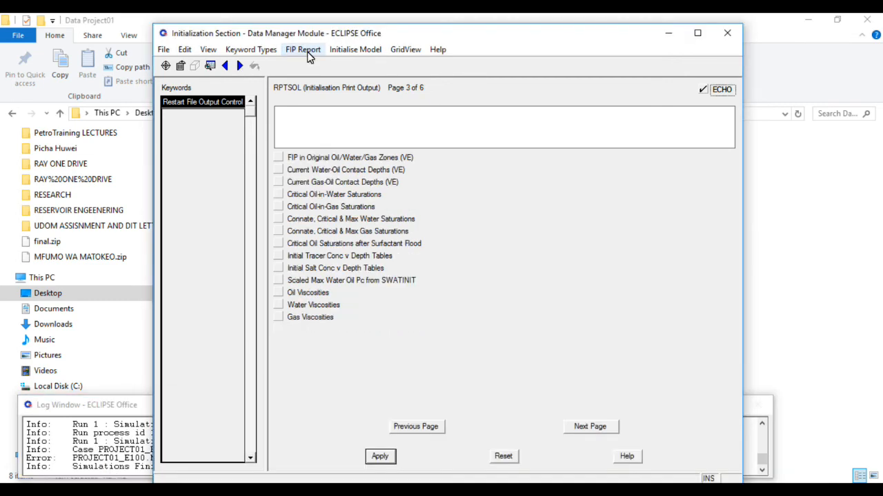
left_click(338, 51)
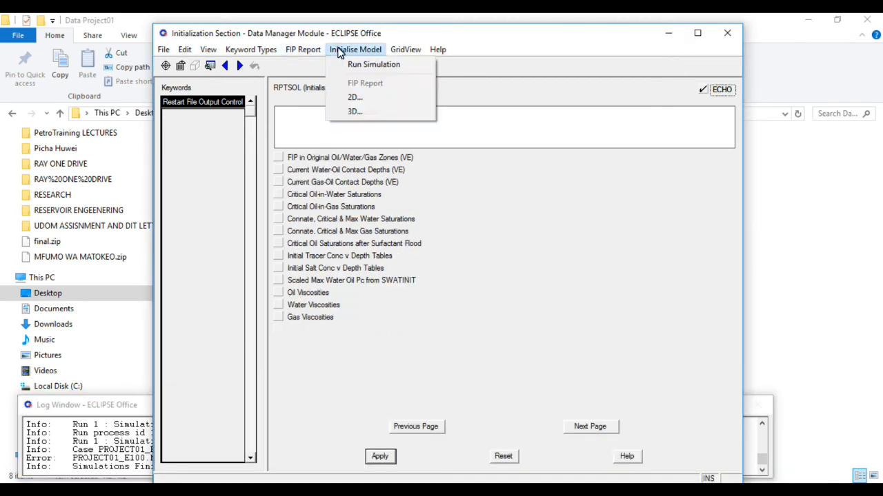
left_click(298, 53)
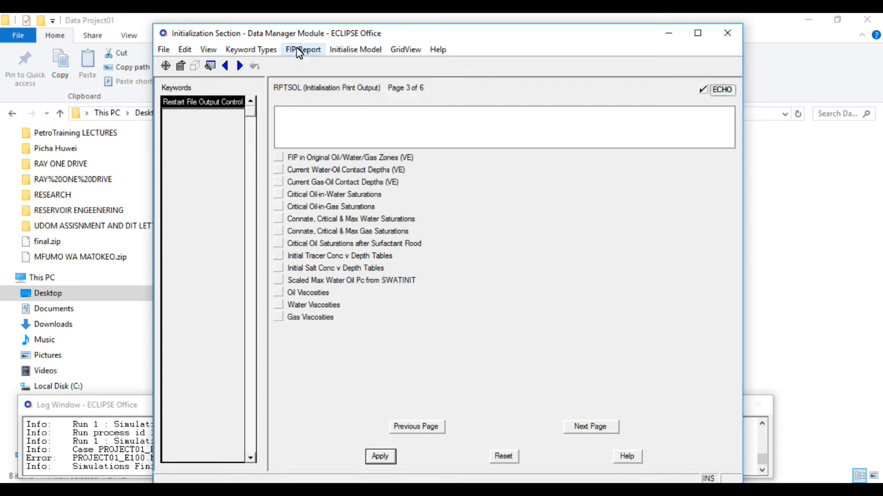
left_click(243, 66)
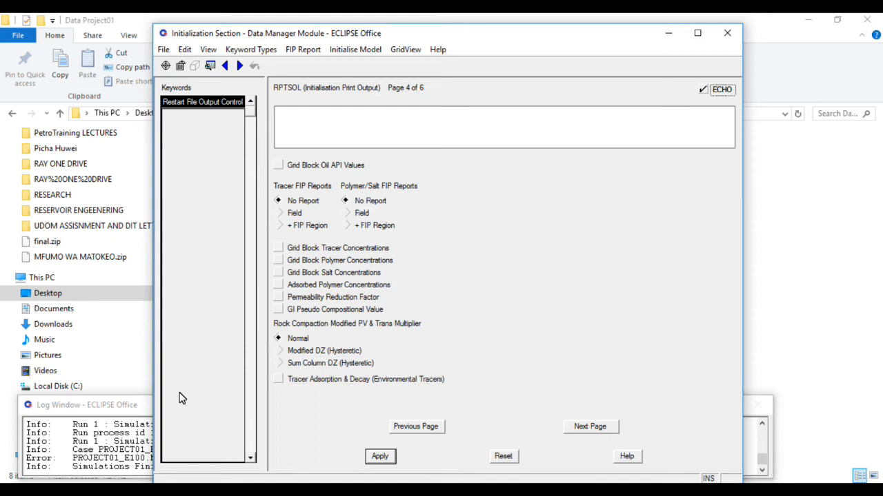
Read the simulation messages in the Log Window and try to open the FIP Report for the initialised model
left_click(128, 436)
scroll(274, 453, "up", 1)
scroll(274, 452, "down", 1)
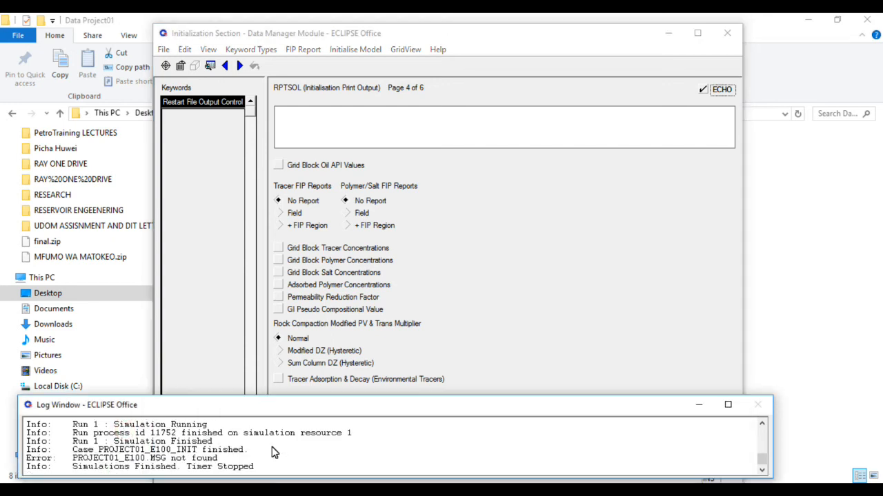
left_click(442, 296)
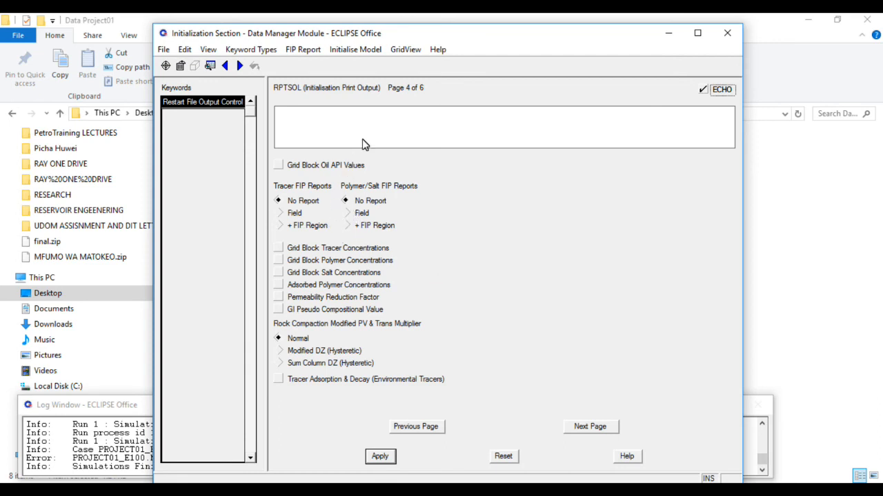
left_click(366, 51)
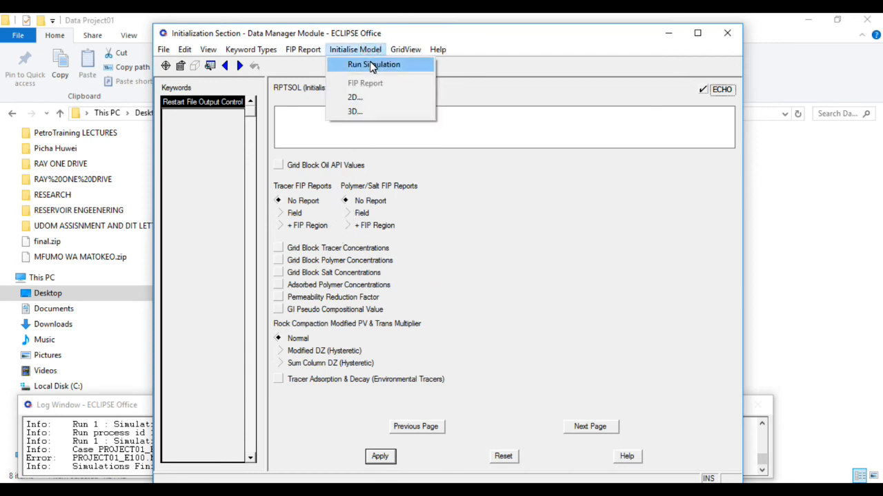
left_click(364, 84)
left_click(364, 85)
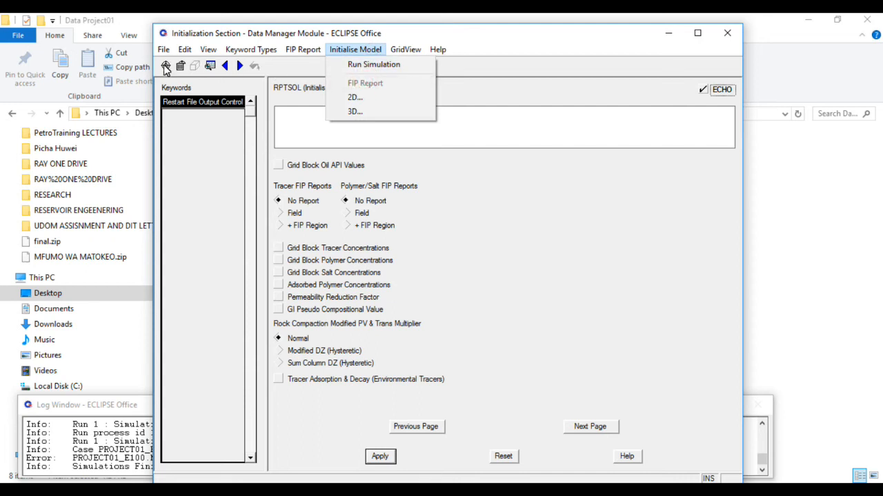
Review the equilibration region numbers and the equilibration data specification, and return to the Miscellaneous initialization keywords
mouse_move(250, 50)
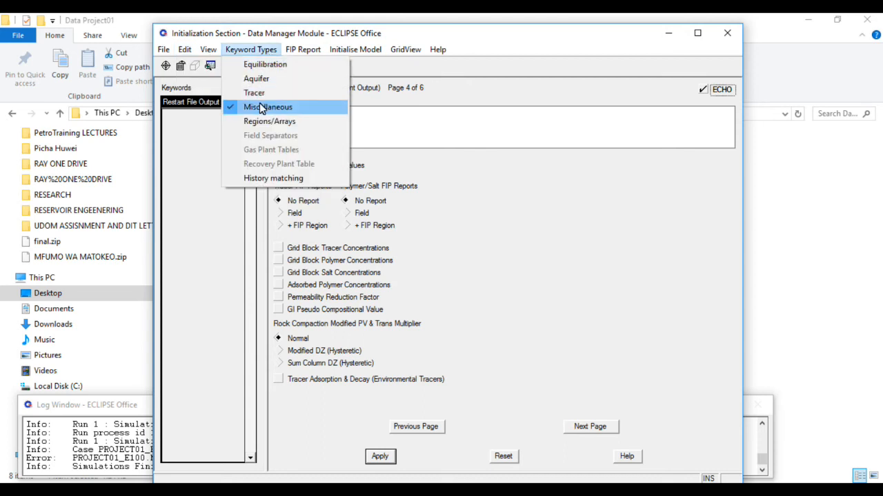
left_click(262, 122)
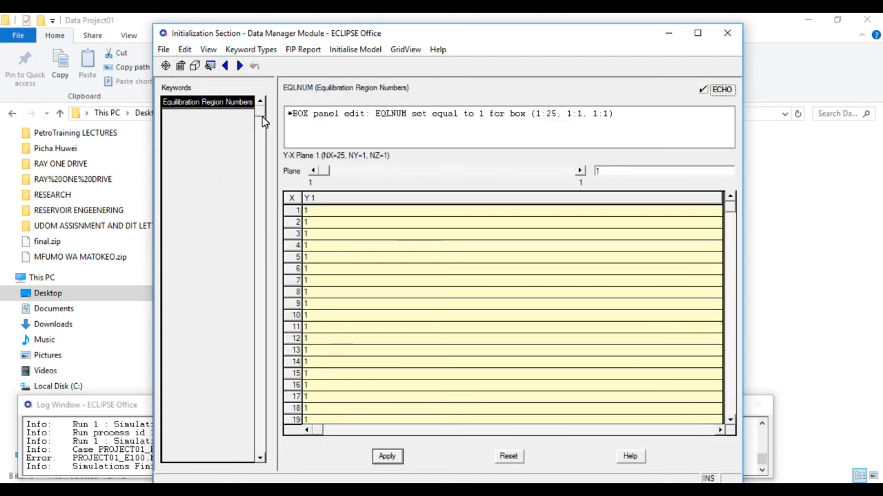
left_click(268, 50)
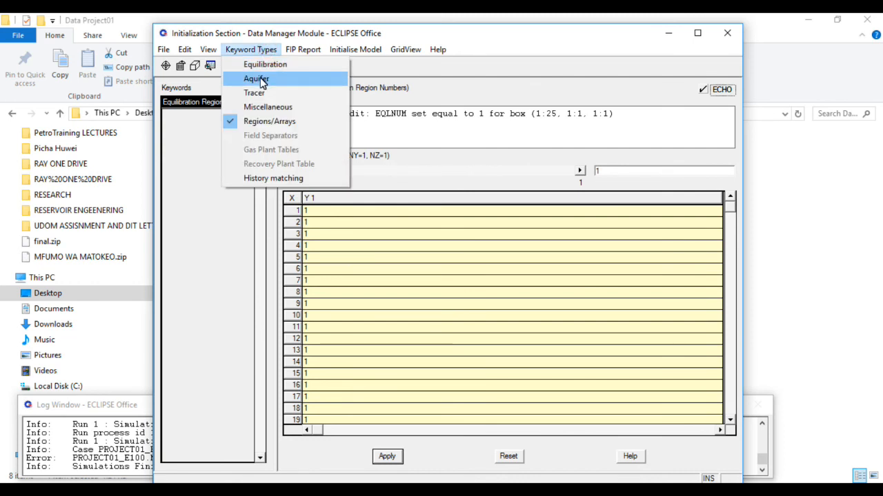
left_click(262, 73)
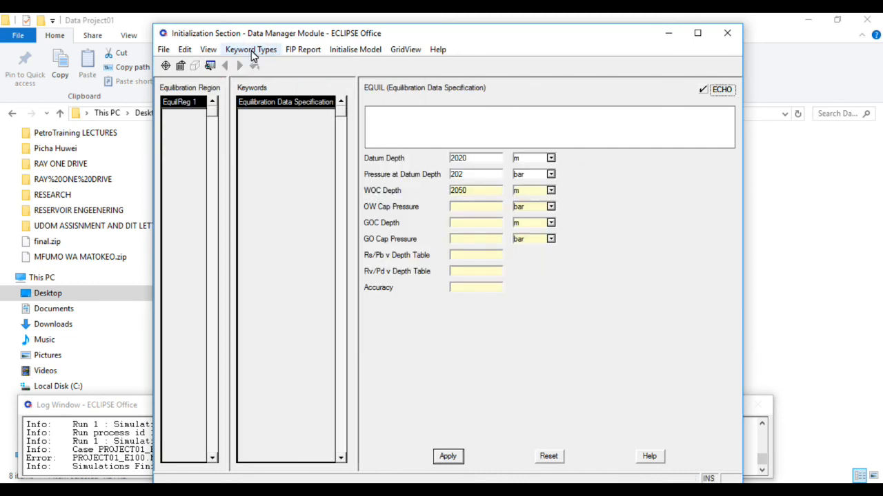
left_click(251, 51)
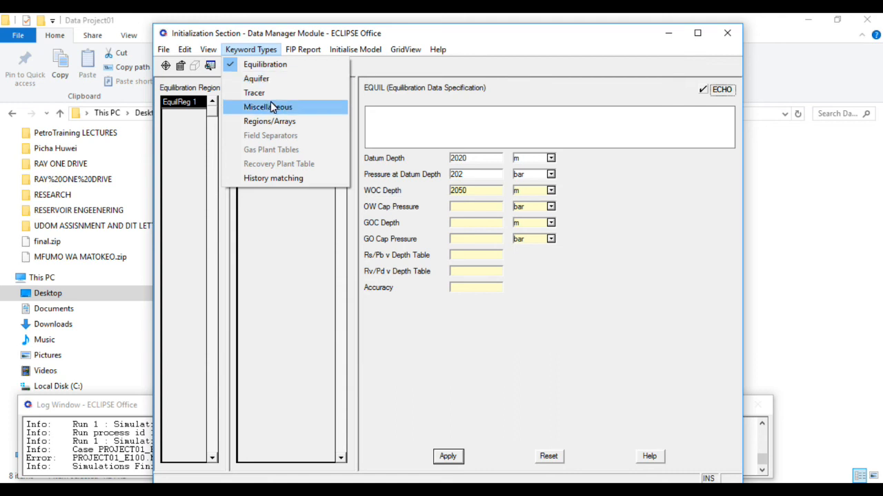
left_click(270, 121)
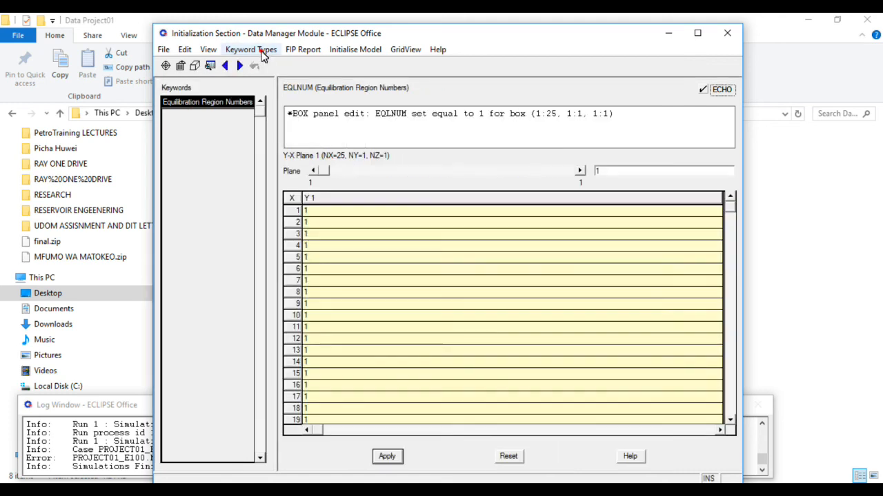
left_click(262, 49)
left_click(267, 108)
Check the FIP Report options and rerun the initialization simulation, overwriting the existing PROJECT01_E100_INIT.DATA file
left_click(303, 51)
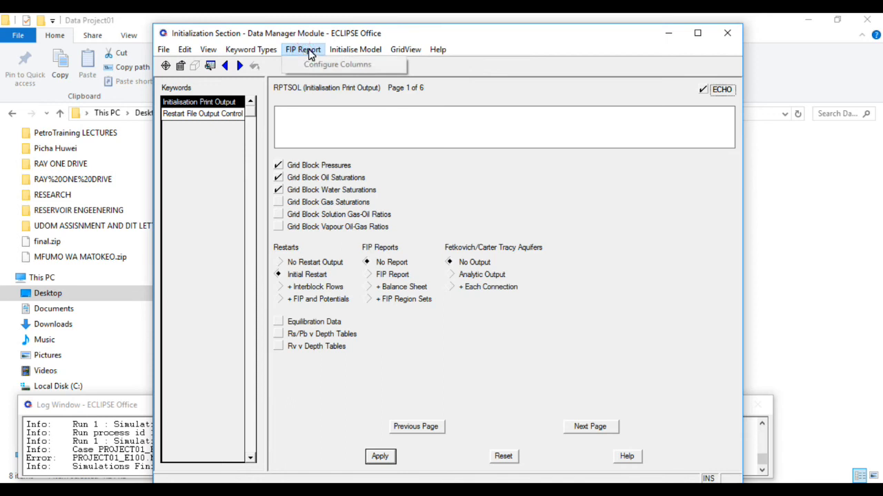
mouse_move(342, 52)
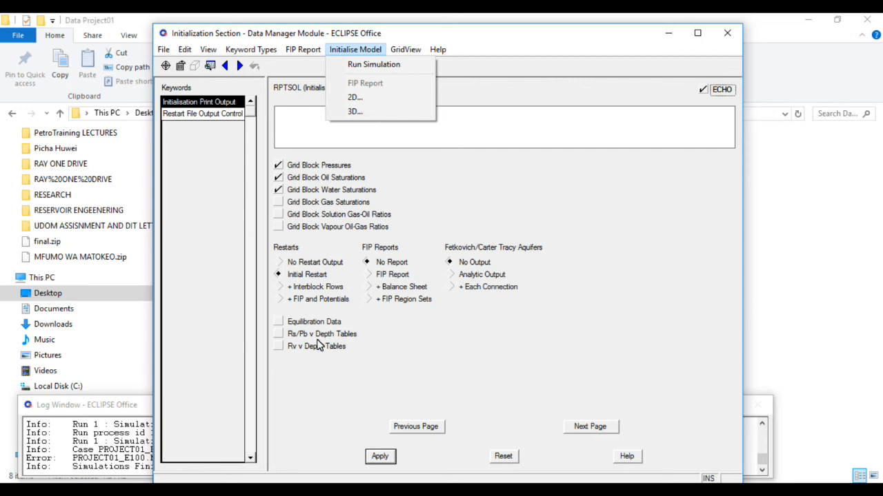
left_click(347, 366)
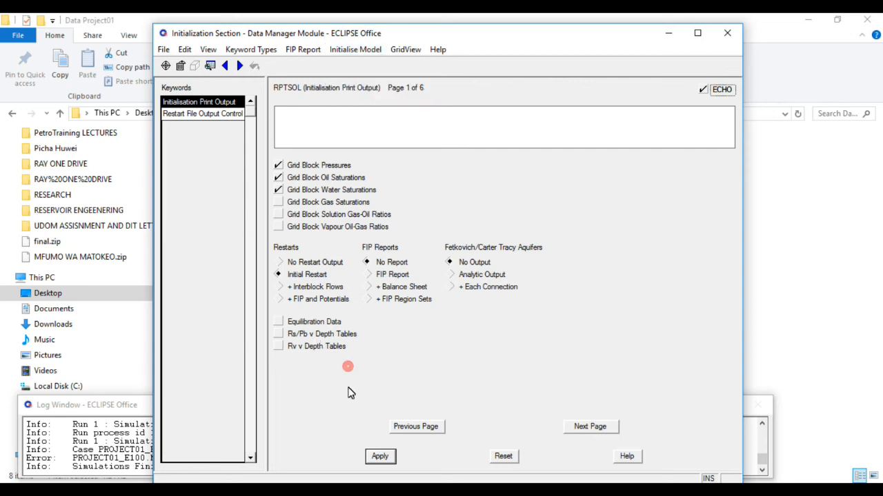
left_click(375, 51)
left_click(375, 66)
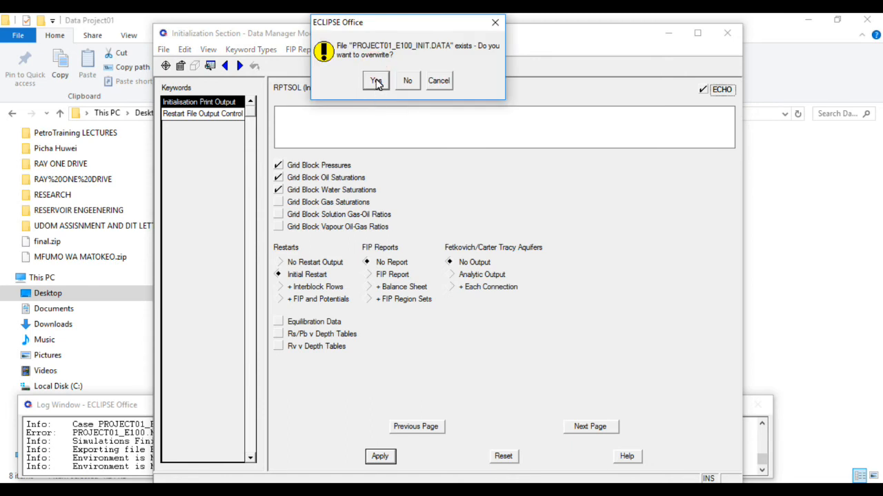
left_click(376, 81)
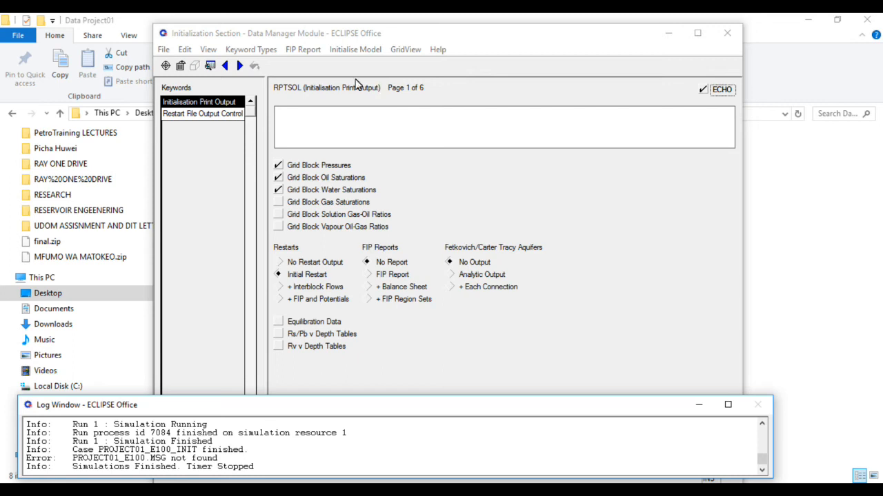
Apply the Restart File Output Control settings with restarts at Every Report and frequency 1, and try to open the FIP Report
left_click(222, 115)
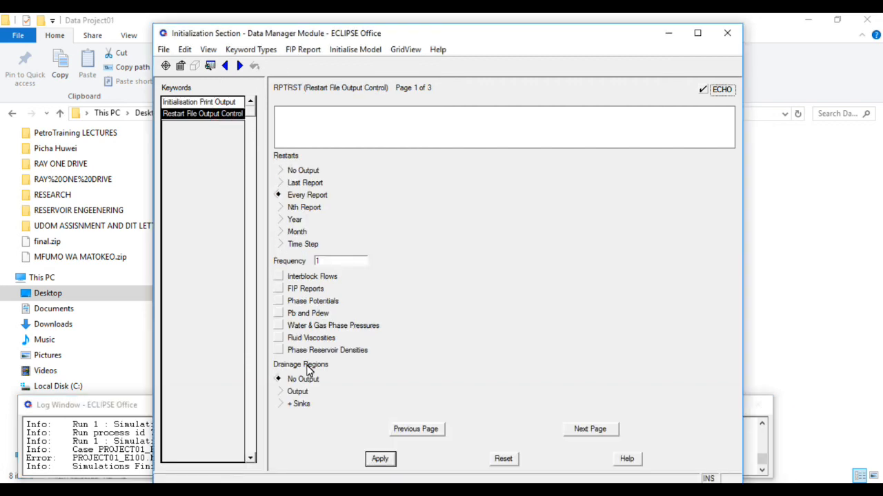
left_click(380, 460)
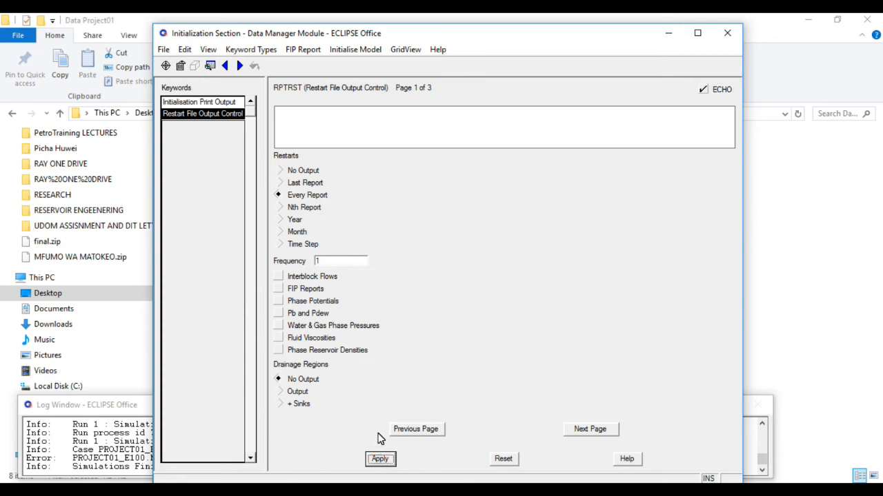
left_click(378, 459)
left_click(339, 53)
left_click(358, 84)
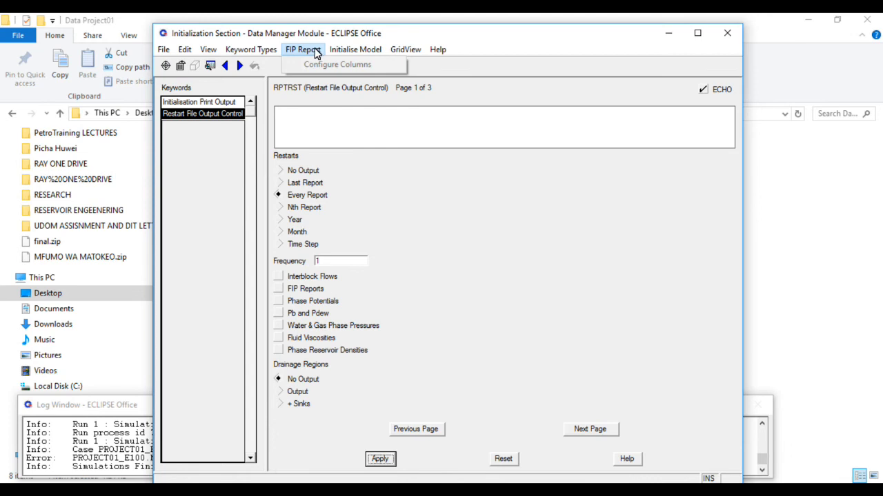
Open the 3D view of the initialised model and examine the list of properties available for display
mouse_move(272, 52)
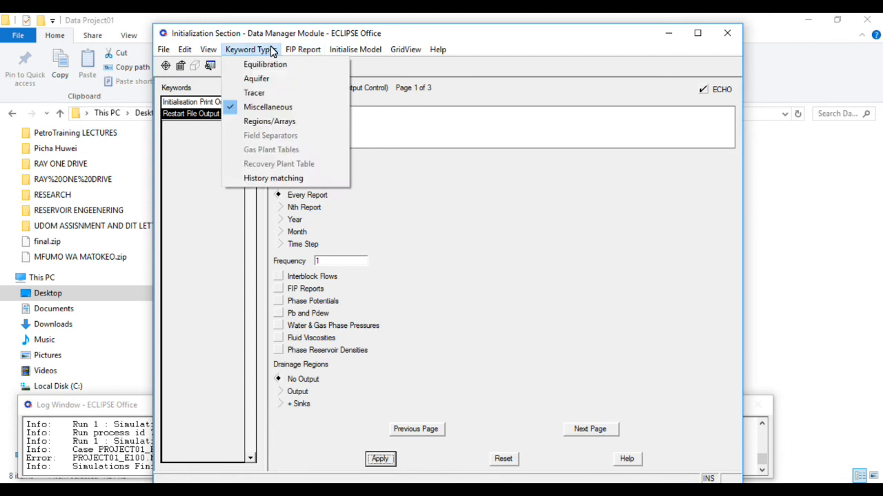
mouse_move(333, 52)
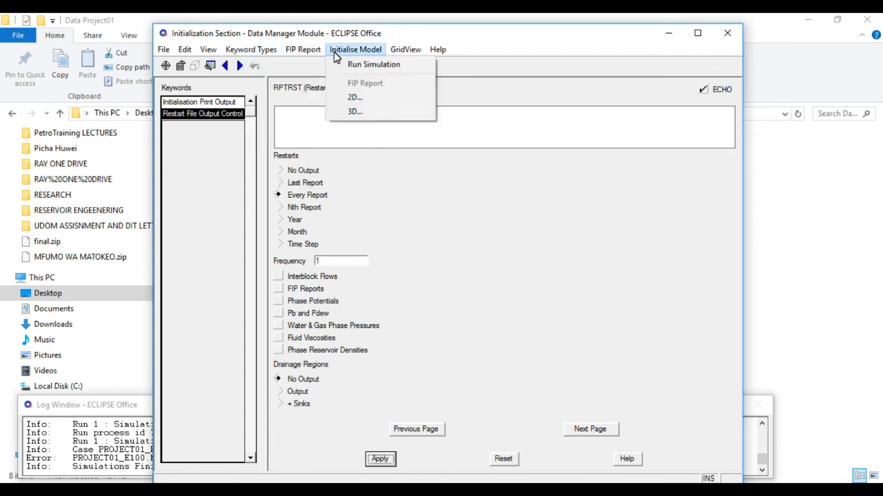
left_click(352, 111)
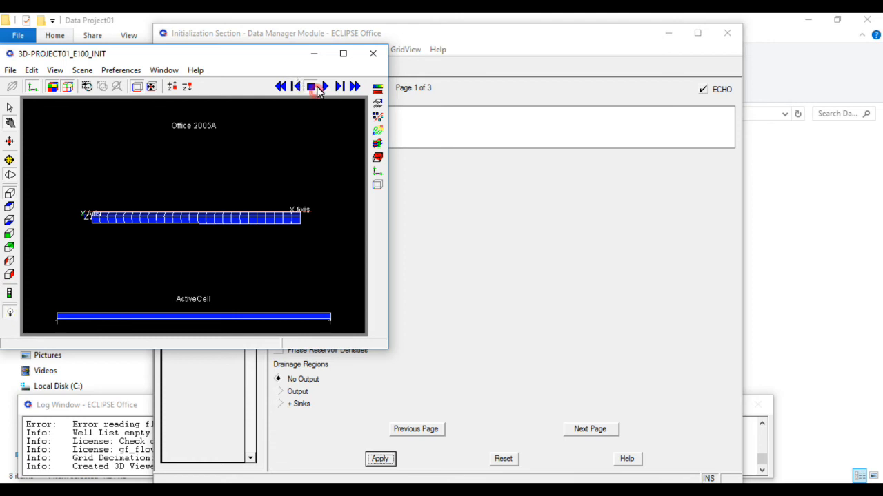
left_click(328, 86)
left_click(377, 90)
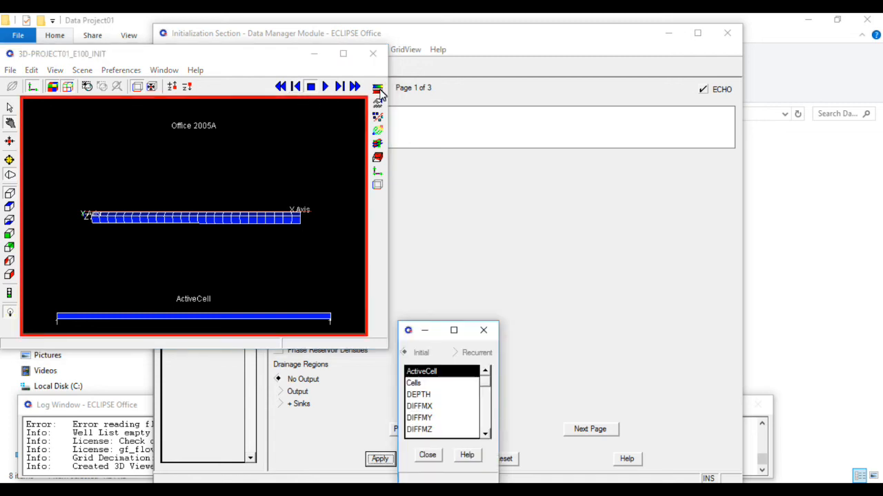
mouse_move(486, 379)
left_mouse_down()
mouse_move(490, 431)
mouse_move(488, 373)
left_mouse_up()
left_click(455, 353)
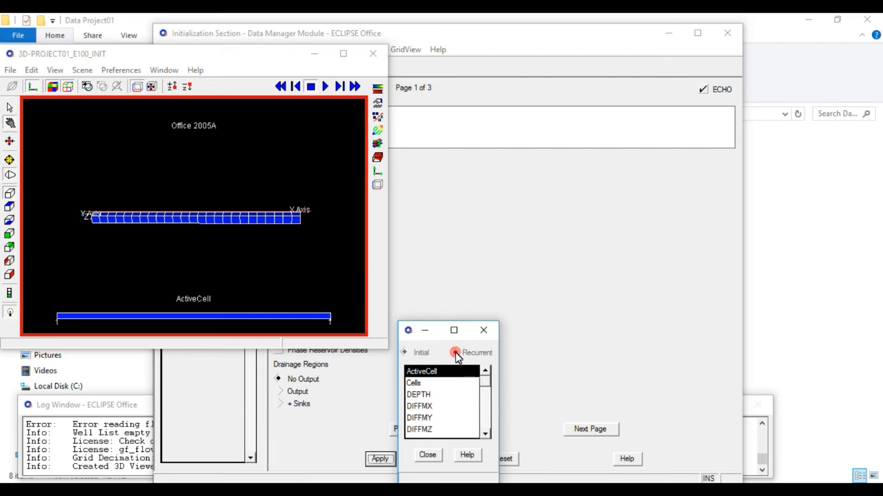
left_click(454, 330)
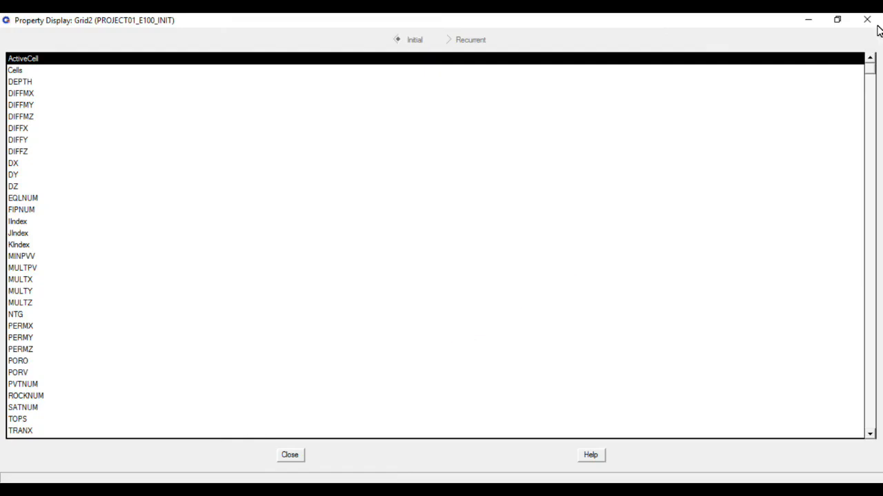
left_click(838, 20)
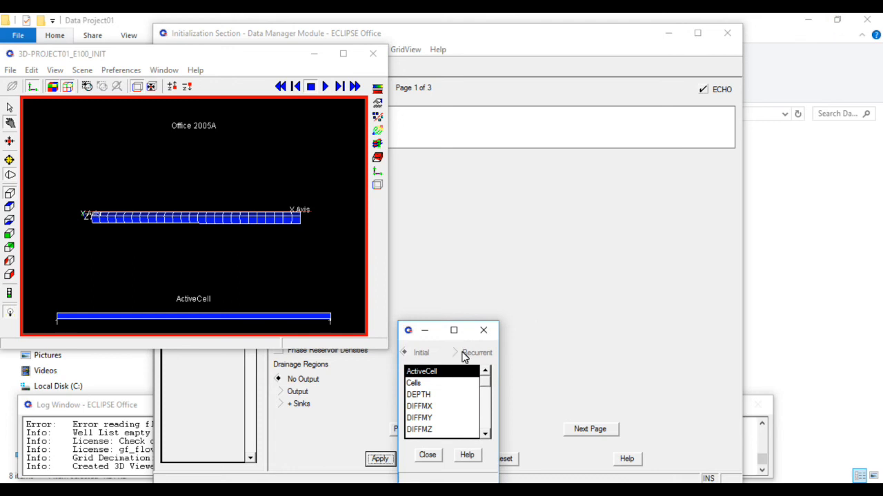
Try to switch the property display from Initial to Recurrent, and close the property list and the 3D view
left_click(451, 351)
left_click(393, 352)
left_click(419, 385)
left_click(451, 353)
left_click(412, 374)
left_click(404, 355)
left_click(490, 335)
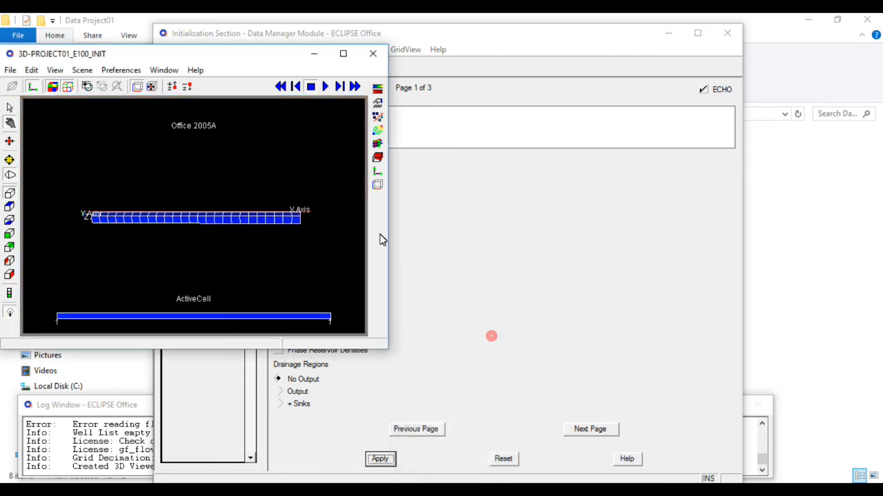
left_click(373, 53)
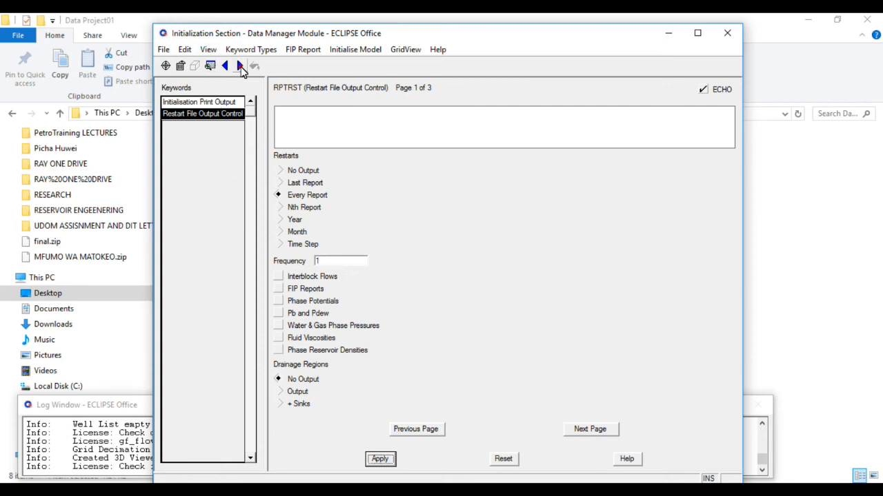
Look through the three pages of Restart File Output Control options
left_click(238, 67)
left_click(237, 67)
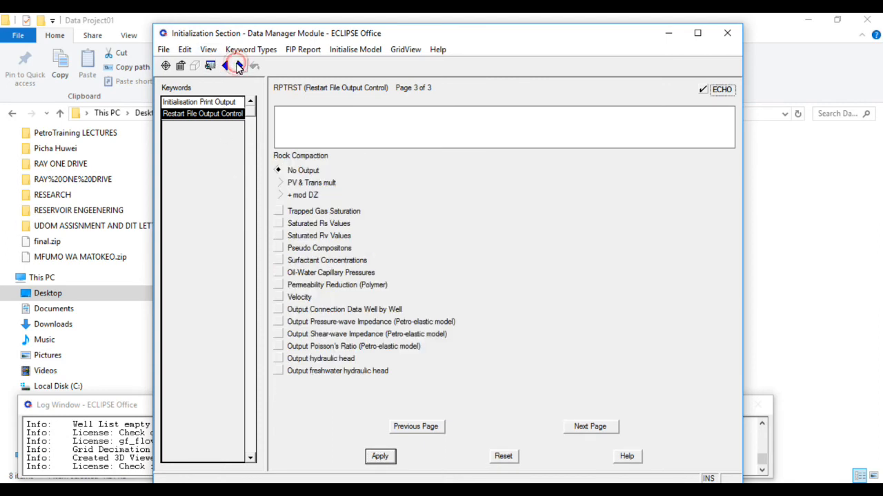
left_click(238, 67)
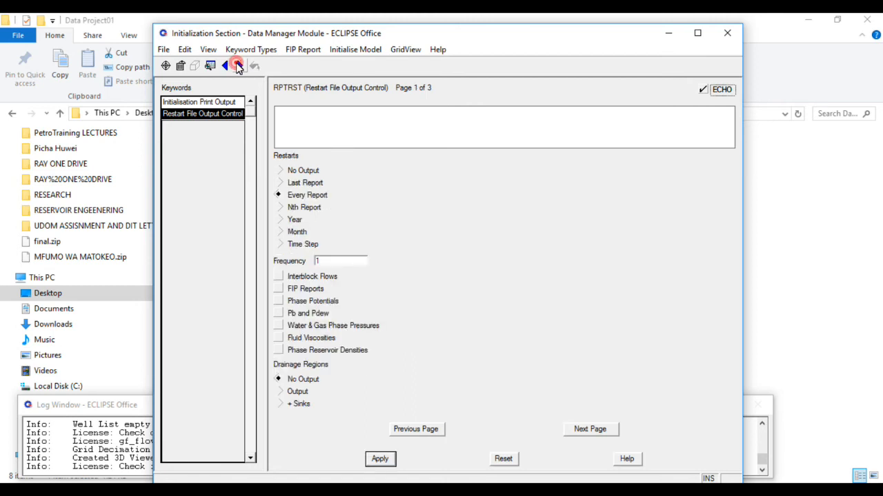
left_click(239, 67)
left_click(239, 68)
left_click(238, 67)
left_click(227, 66)
left_click(228, 67)
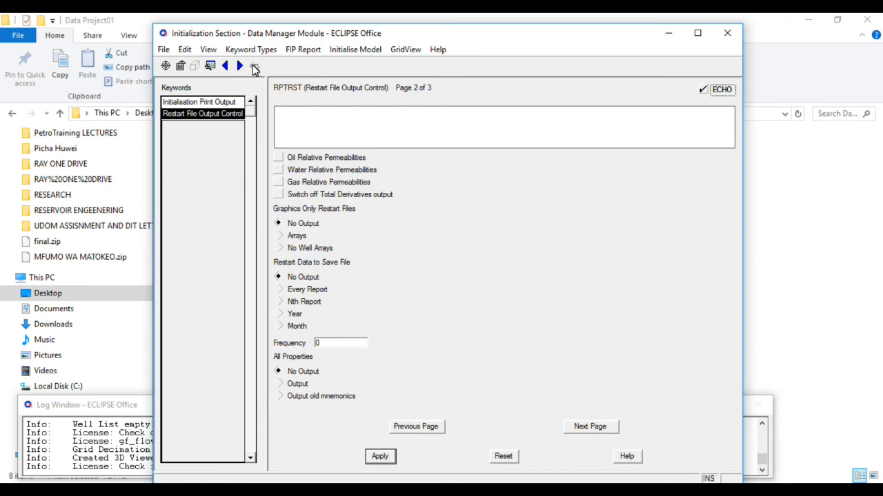
Rerun the initialization simulation without saving the include files or overwriting PROJECT01_E100_INIT.DATA, and check the Initialisation Print Output settings
left_click(371, 50)
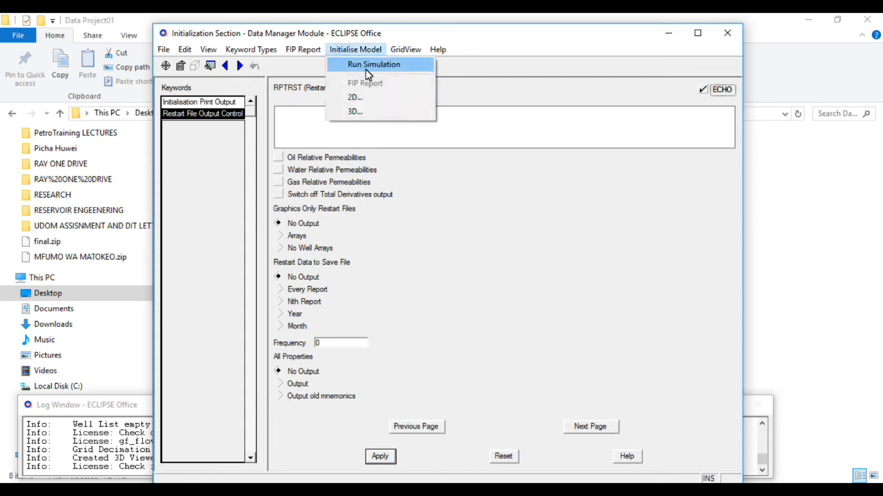
left_click(365, 76)
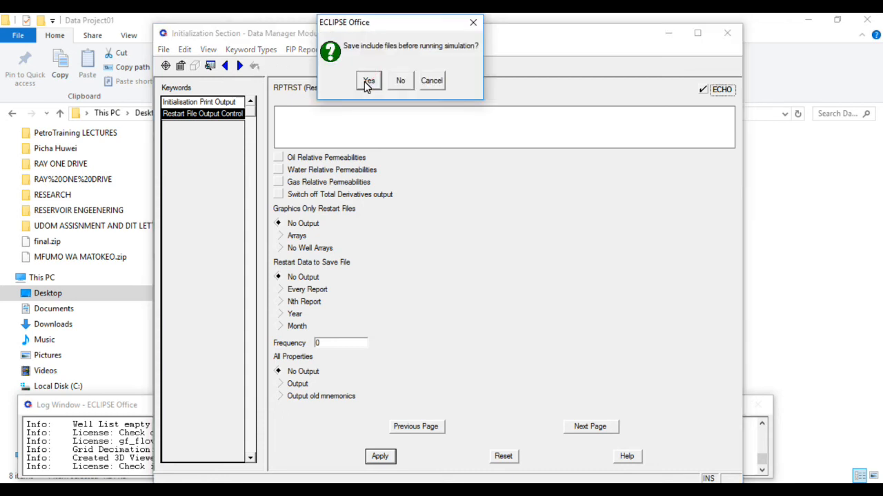
left_click(396, 82)
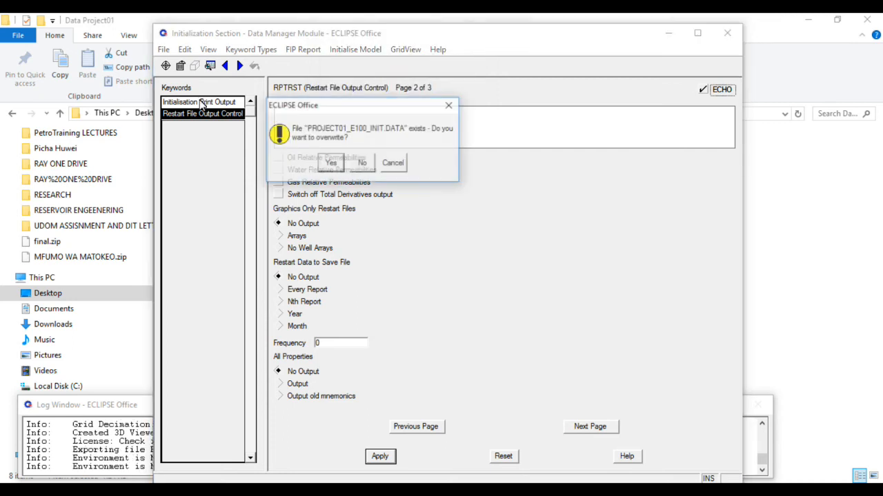
left_click(371, 163)
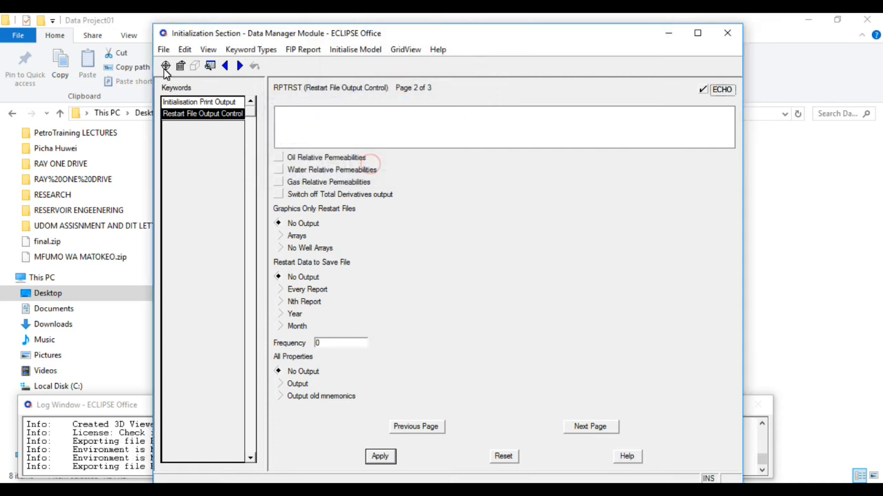
left_click(184, 103)
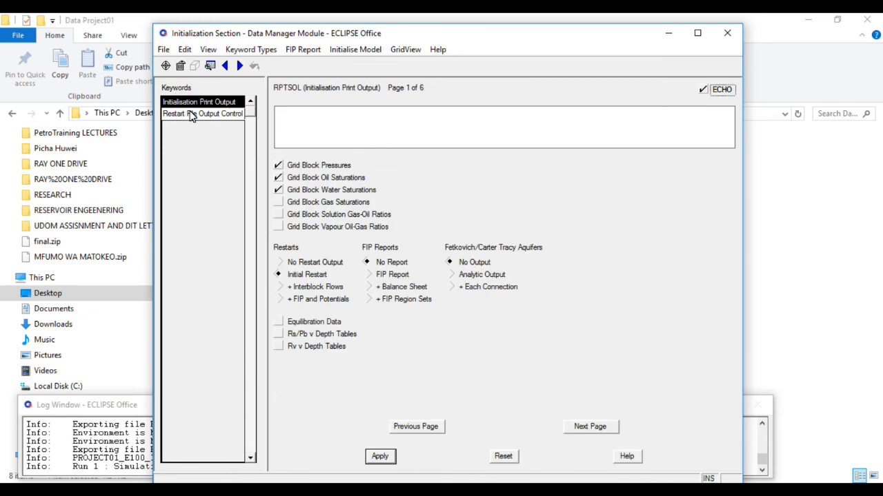
left_click(191, 115)
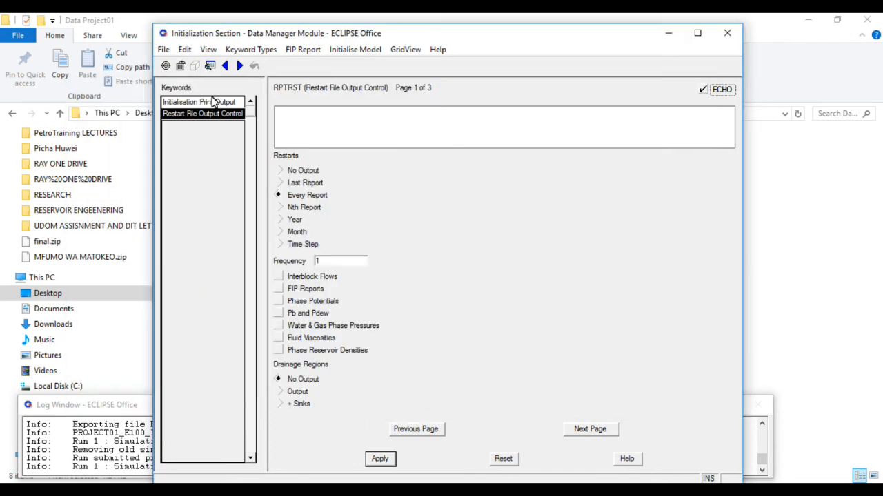
Save the initialization section as project01_init, updating the current case and project file, and apply the Restart File Output Control settings
left_click(163, 50)
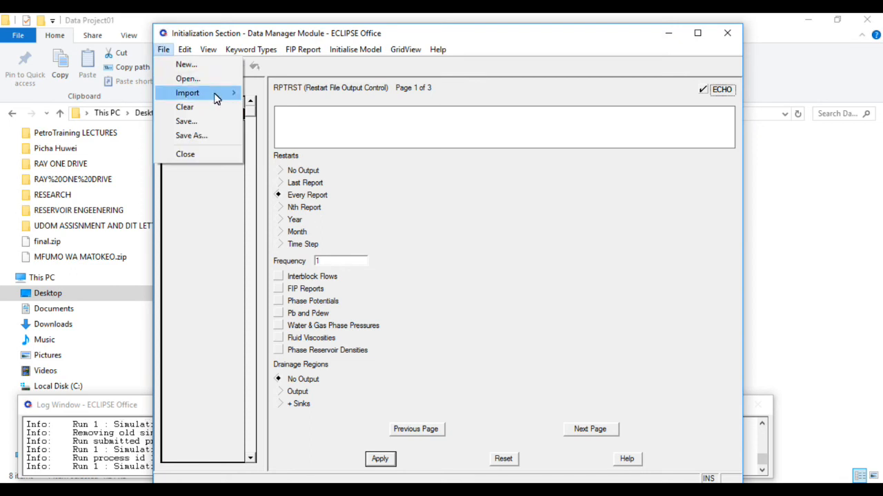
left_click(219, 121)
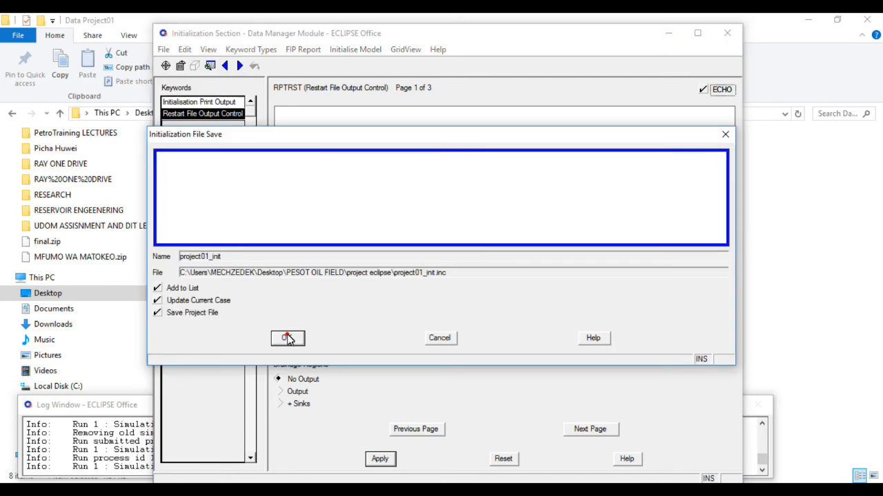
left_click(288, 338)
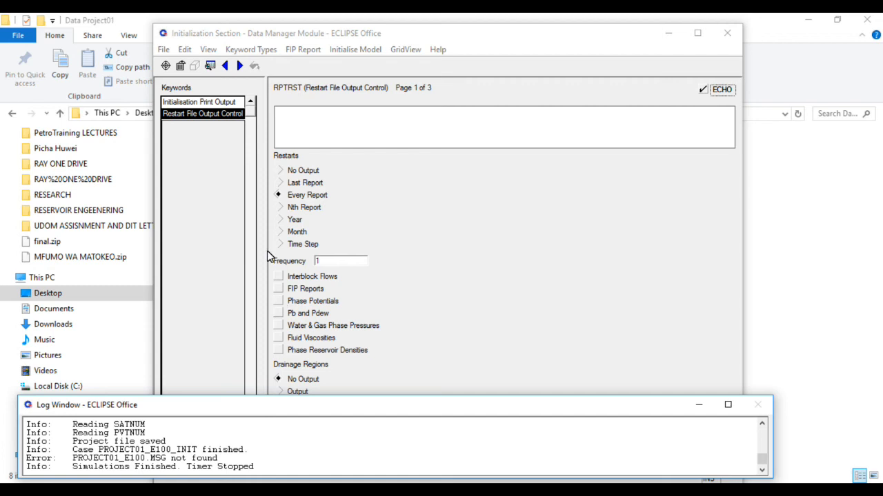
left_click(166, 52)
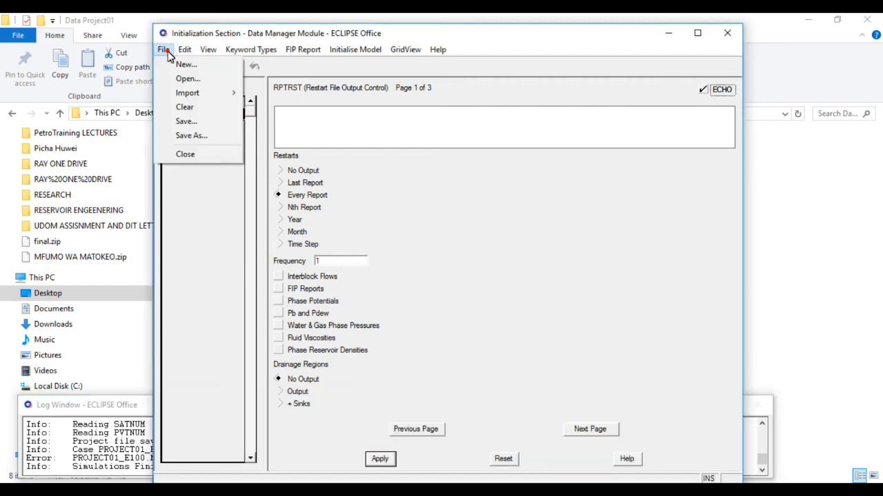
left_click(167, 52)
left_click(380, 459)
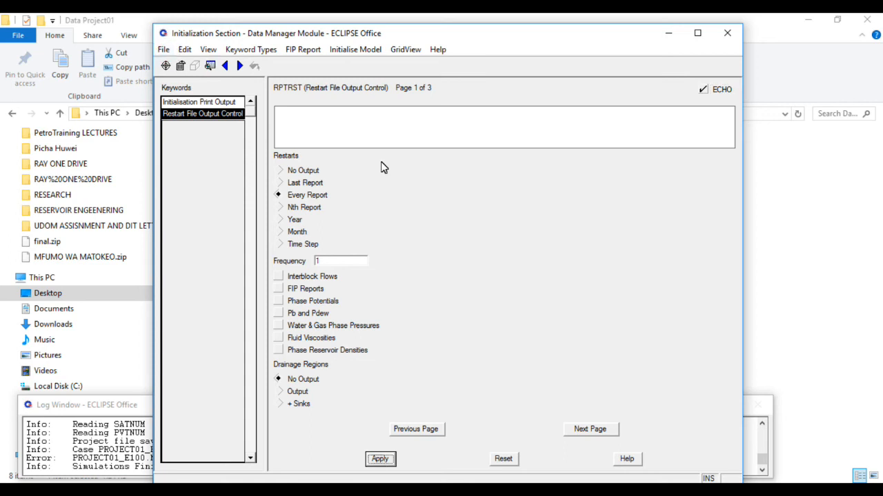
Check whether the FIP Report and the grid views are available after the new run
left_click(254, 65)
left_click(352, 54)
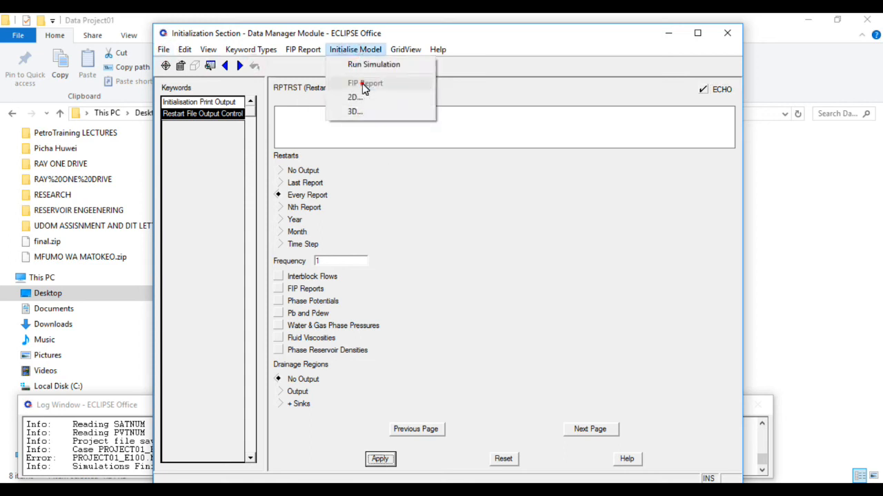
left_click(404, 54)
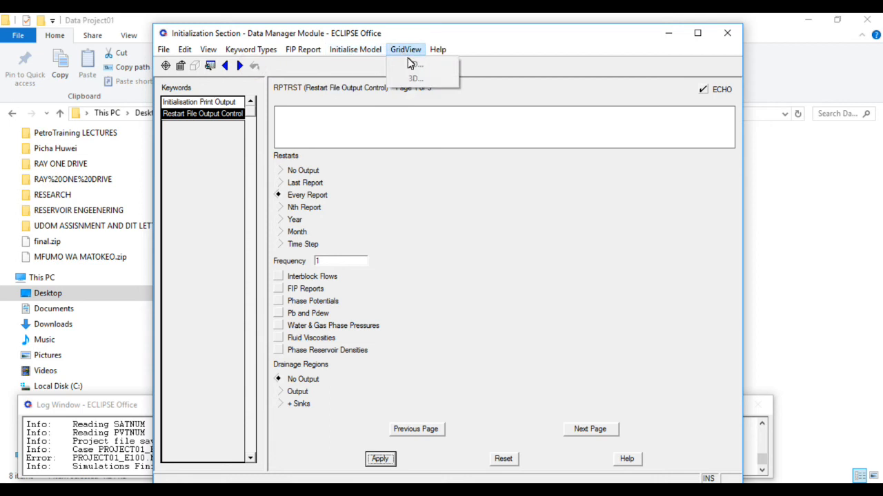
left_click(369, 51)
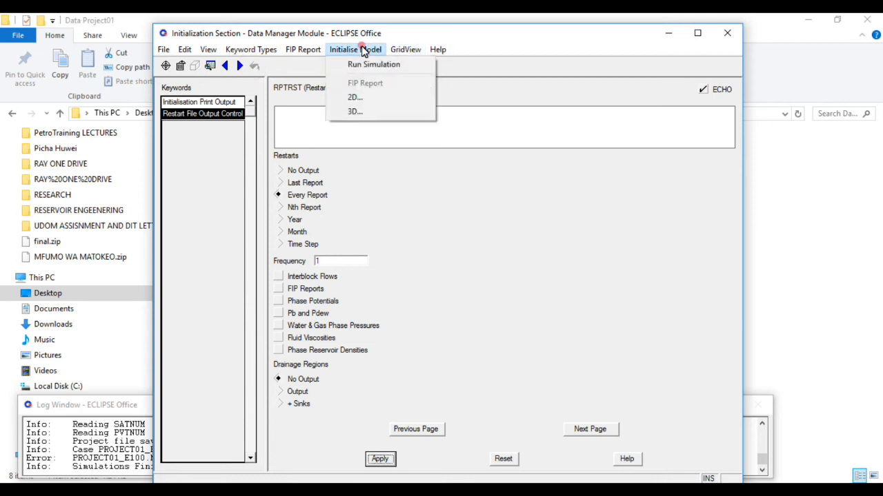
left_click(452, 243)
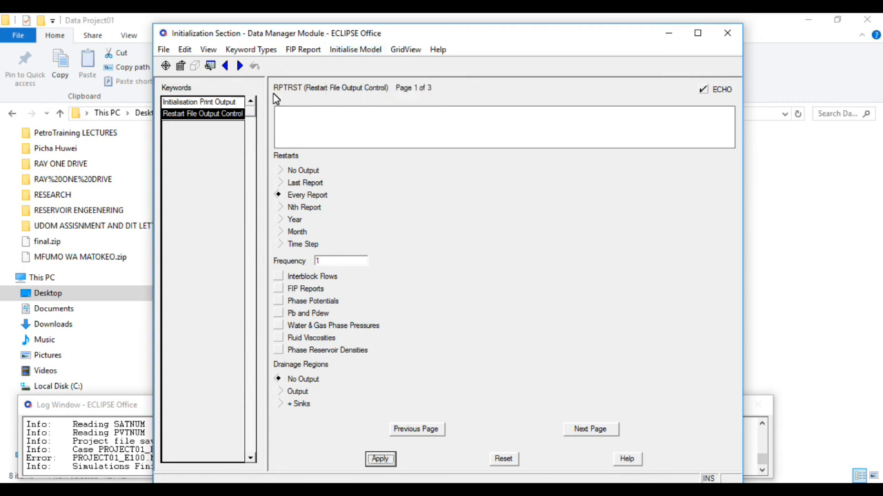
left_click(251, 50)
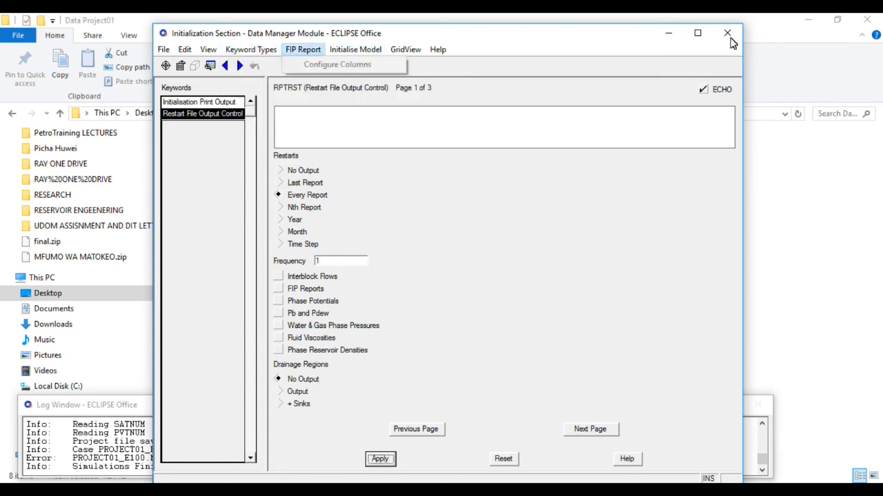
Close the Initialization section, overwriting the existing project01_init file, and reopen the section
left_click(727, 33)
left_click(732, 83)
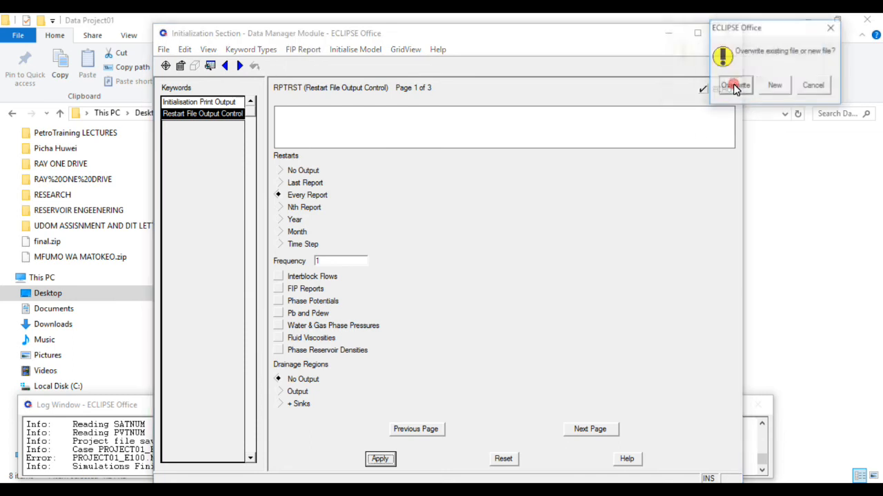
left_click(732, 87)
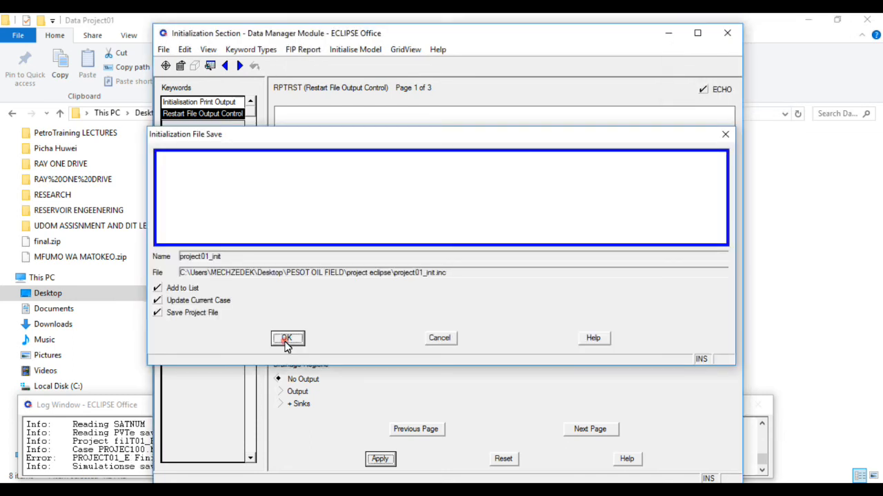
left_click(287, 339)
left_click(289, 339)
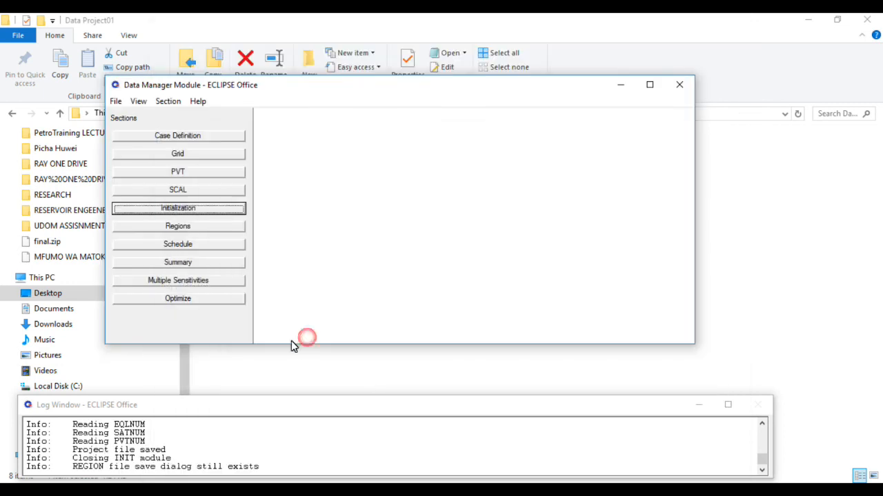
left_click(171, 209)
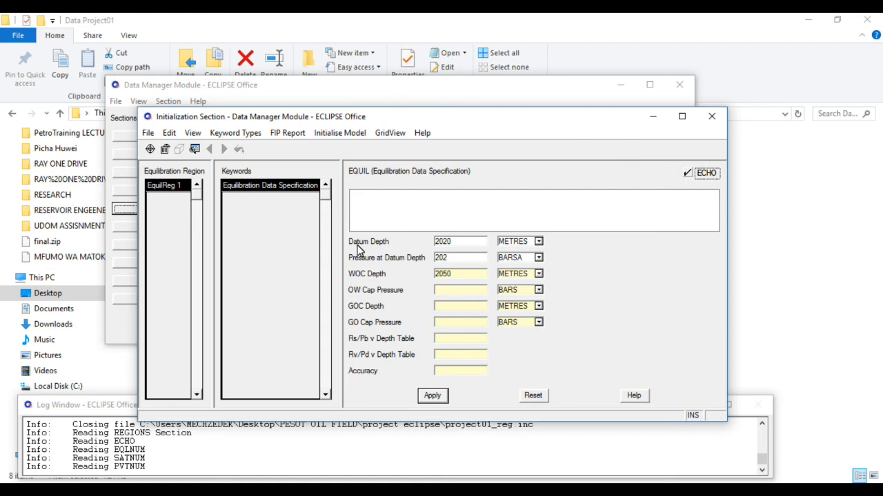
Look through the model initialization, FIP report and keyword options of the Initialization section, and close the section
left_click(233, 133)
mouse_move(274, 138)
mouse_move(324, 135)
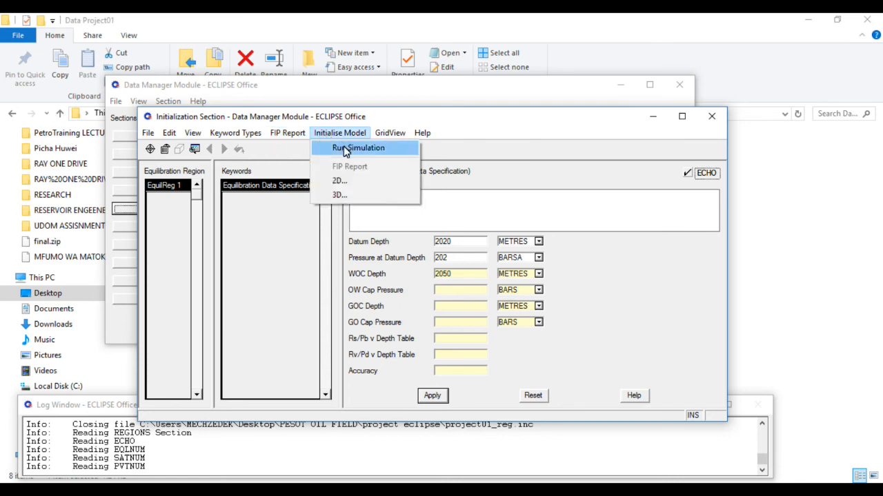
left_click(346, 149)
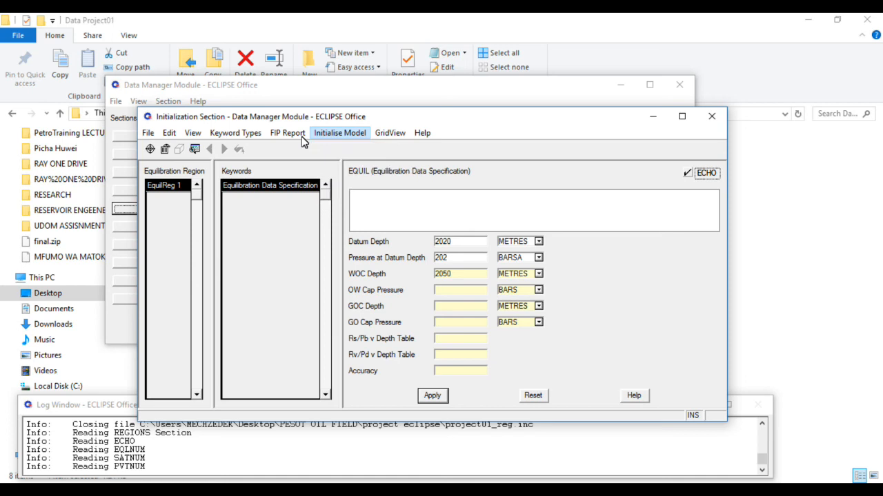
left_click(227, 134)
mouse_move(166, 135)
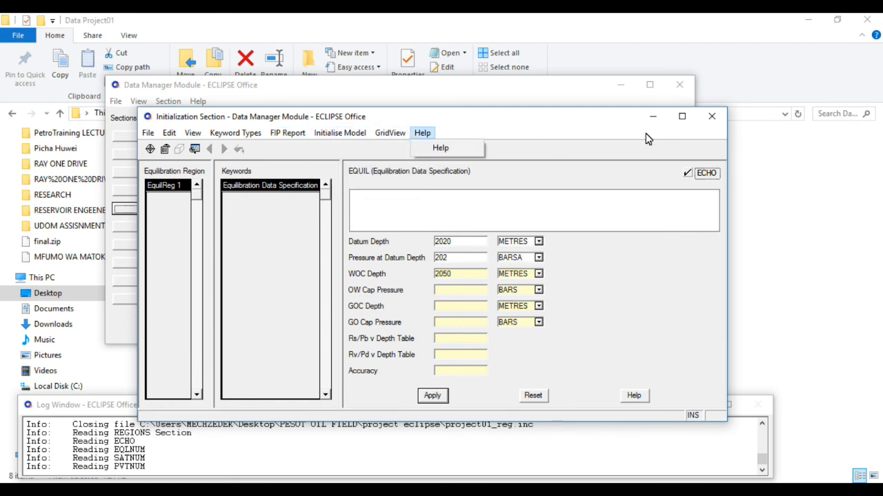
left_click(712, 117)
left_click(711, 116)
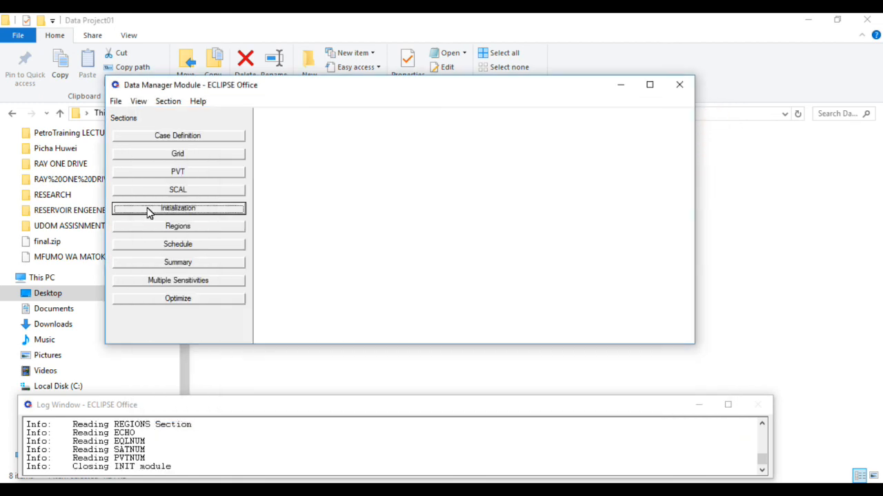
Run the grid view simulation of PROJECT01_E100 from the Regions section, display the Saturation Function Region Numbers, and review the run's messages
left_click(167, 227)
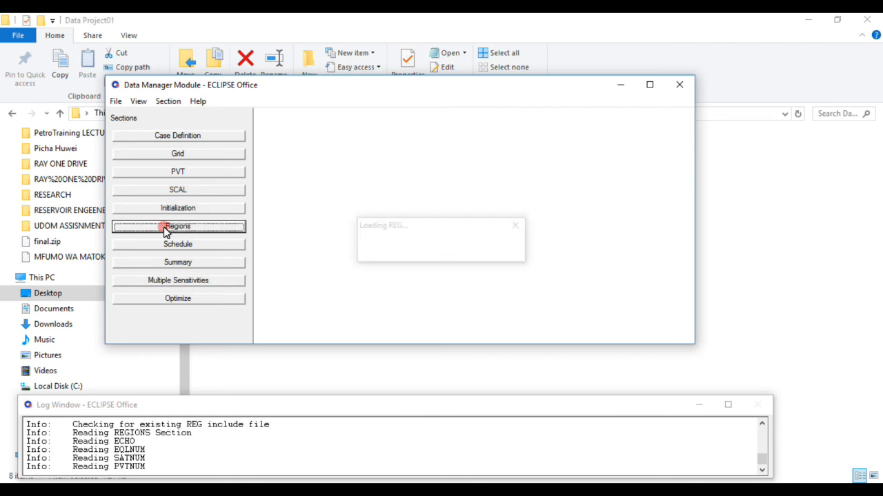
left_click(197, 186)
left_click(276, 134)
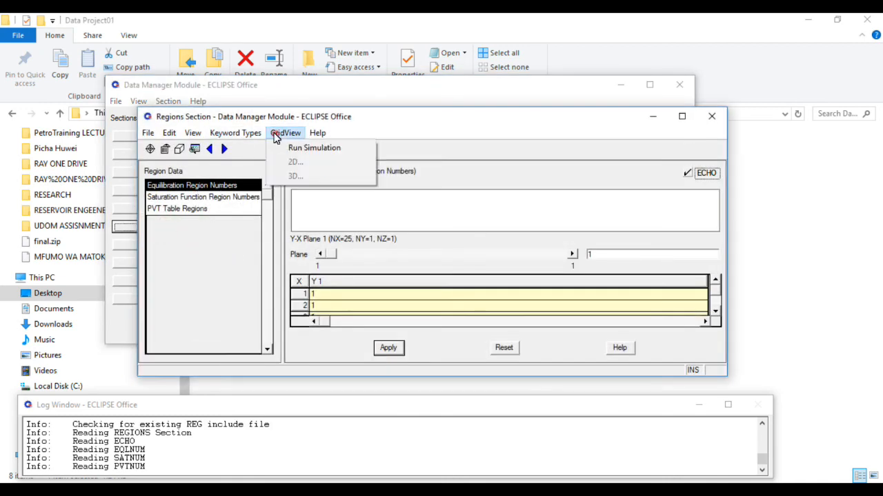
left_click(289, 147)
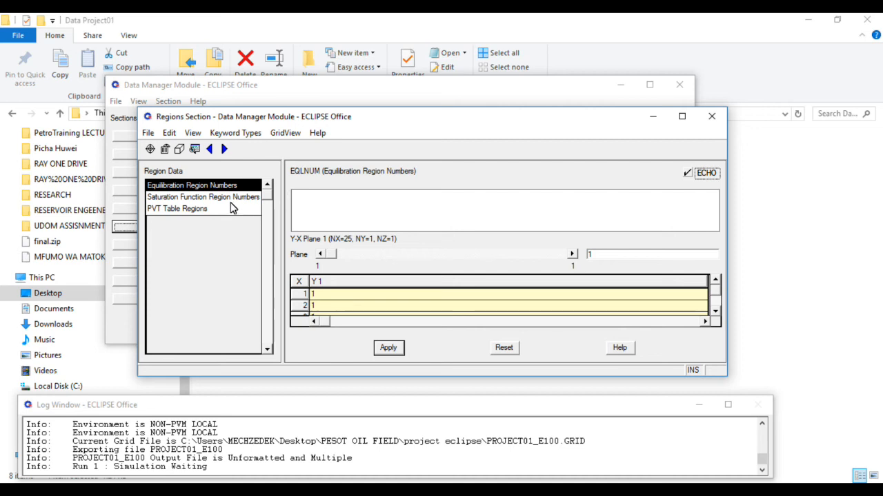
left_click(205, 197)
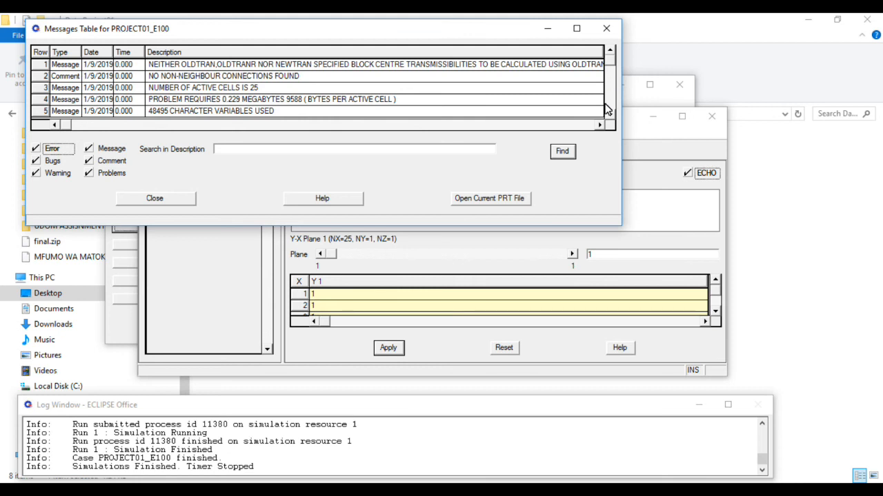
left_click_drag(611, 60, 611, 118)
left_click(608, 91)
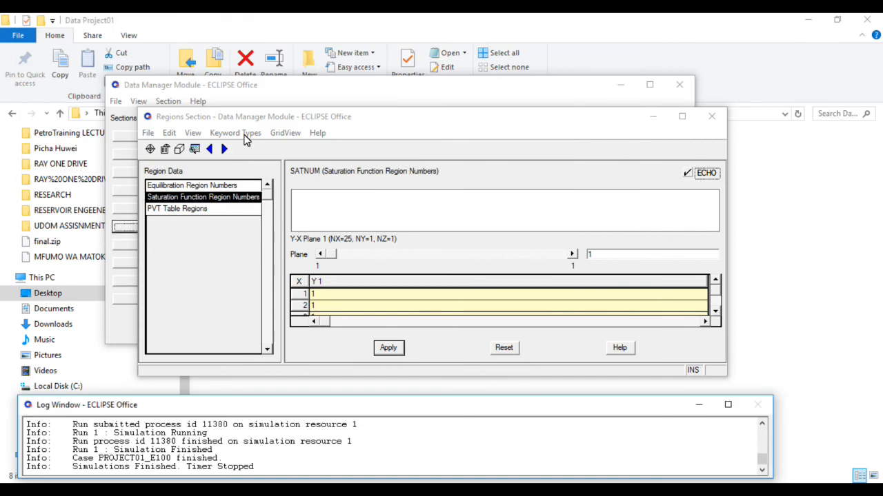
Return from the Regions section to Initialization and rerun the initialization simulation, overwriting PROJECT01_E100_INIT.DATA, and dismiss its messages table
left_click(710, 116)
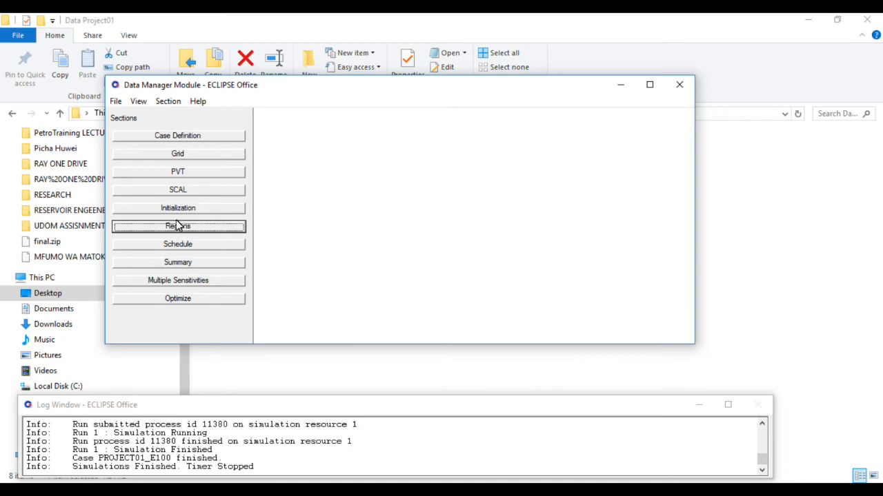
left_click(174, 207)
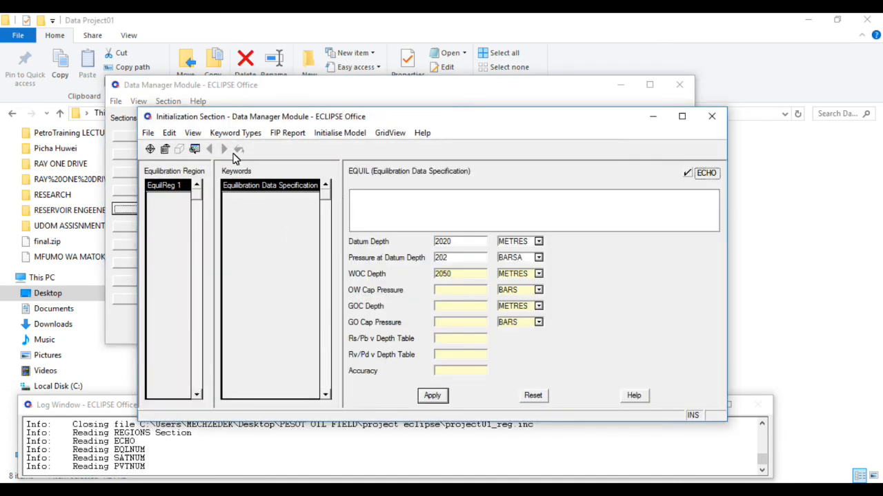
left_click(347, 134)
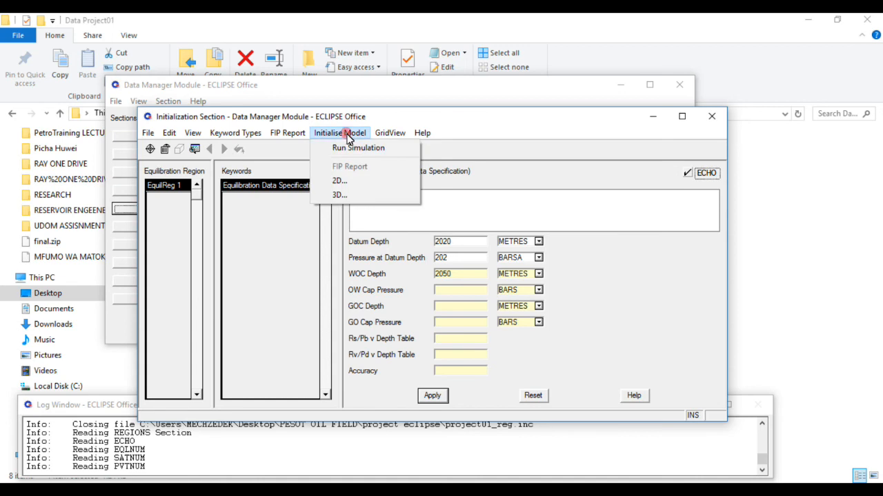
left_click(357, 149)
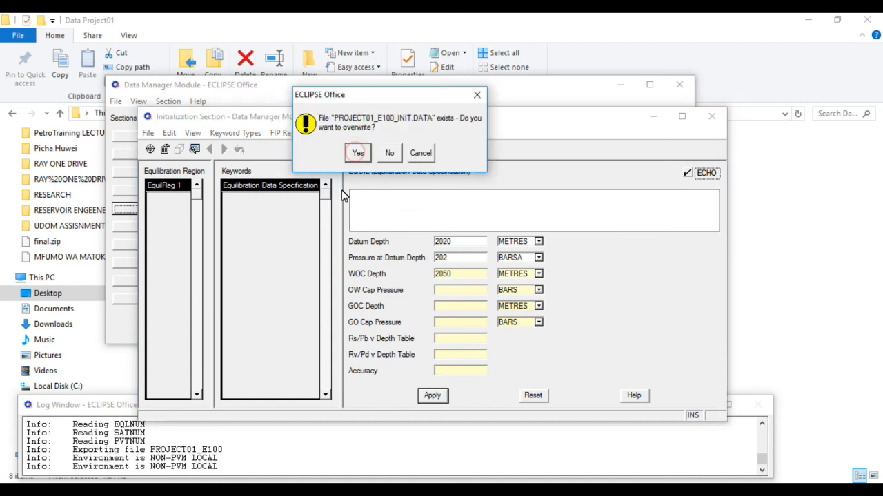
left_click(357, 153)
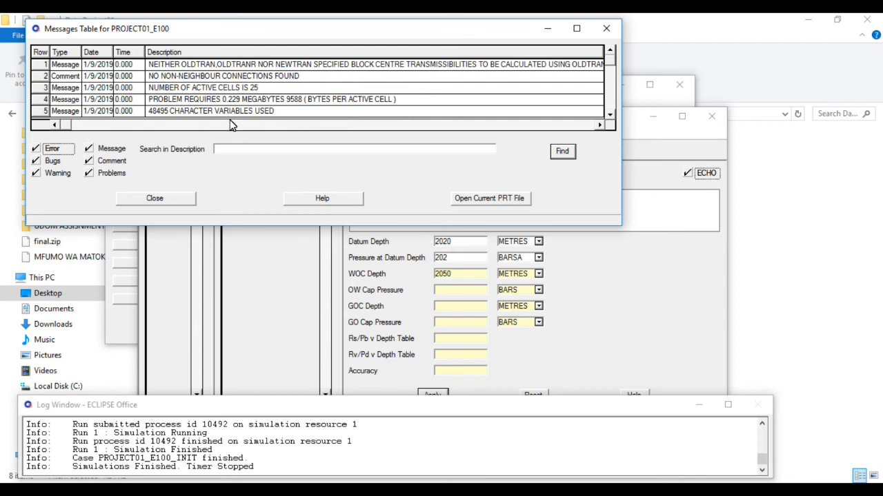
left_click(166, 201)
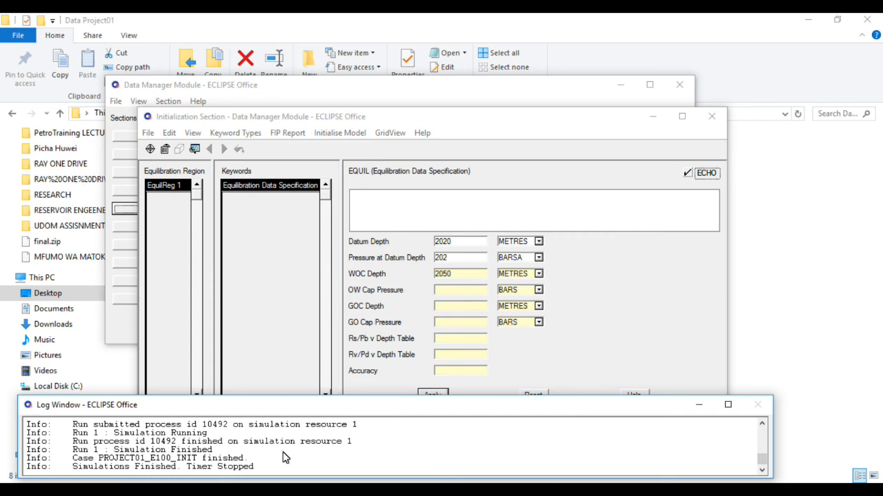
Check whether the FIP Report, its column configuration and the grid view options are available after the rerun
left_click(336, 134)
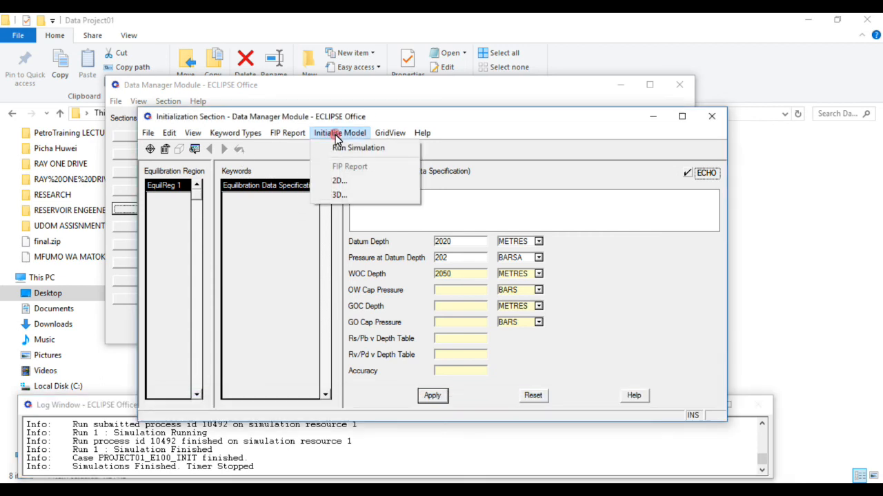
left_click(282, 153)
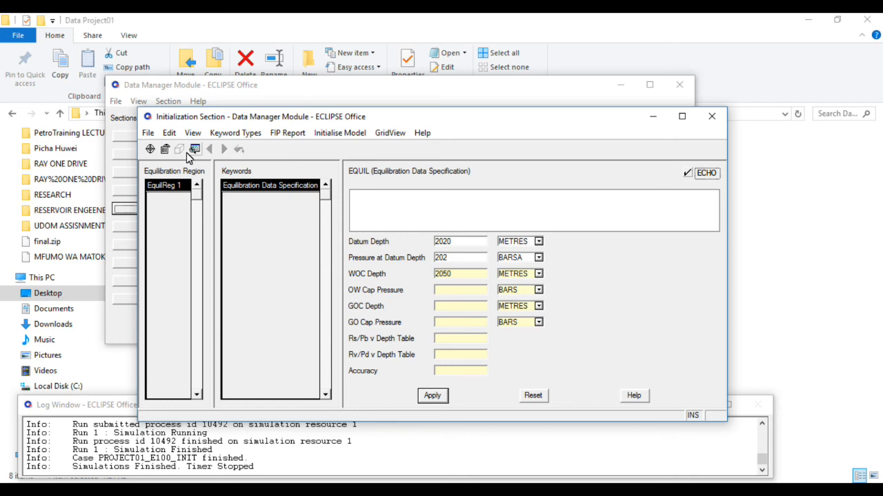
left_click(298, 135)
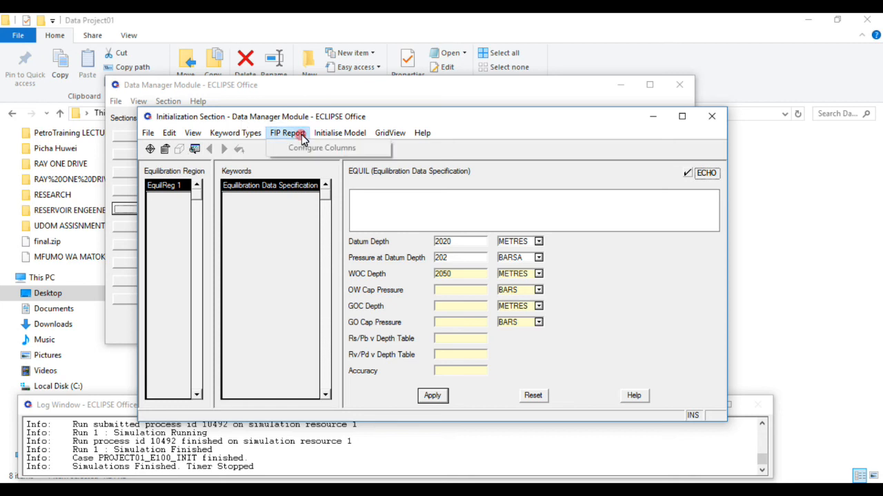
left_click(325, 135)
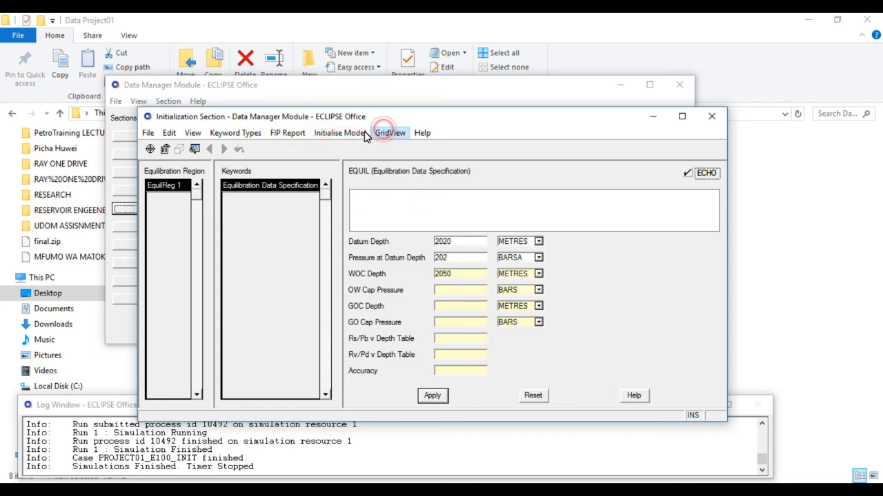
left_click(364, 134)
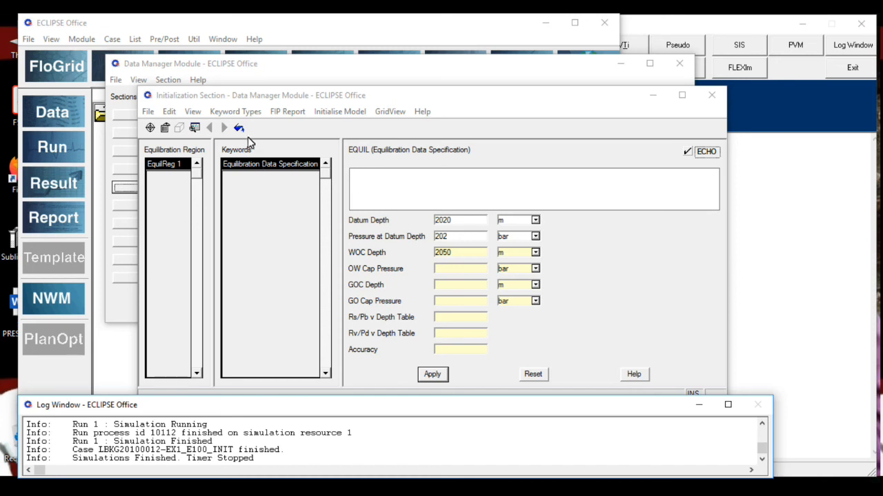
Rerun the initialization simulation in the LBKG20100012-EX1 project, overwriting LBKG20100012-EX1_E100_INIT.DATA, and display its FIP report
left_click(330, 113)
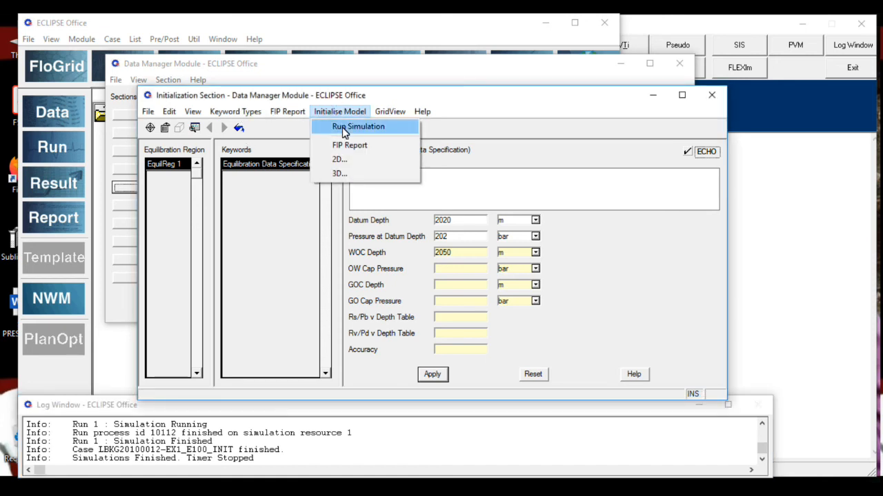
left_click(343, 130)
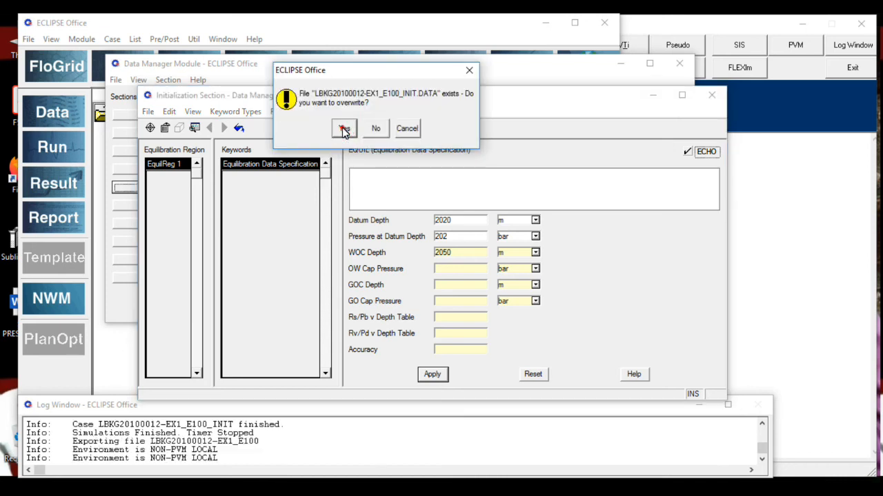
left_click(342, 130)
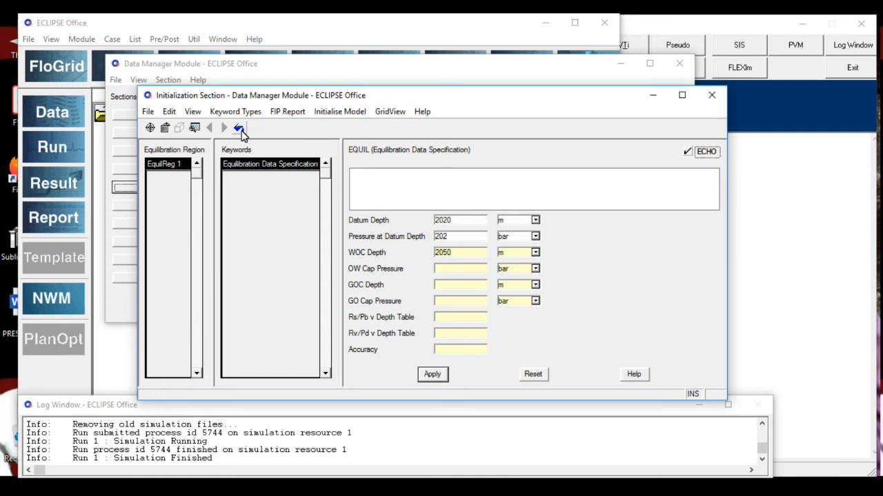
left_click(606, 29)
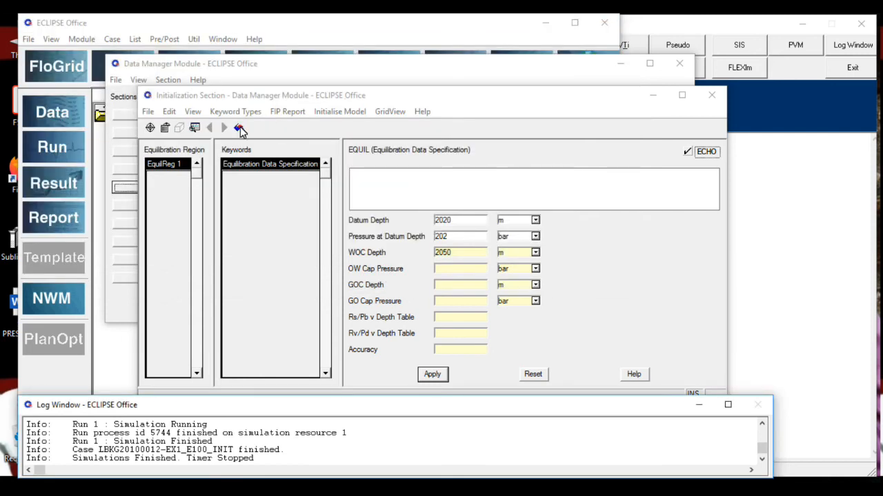
left_click(239, 129)
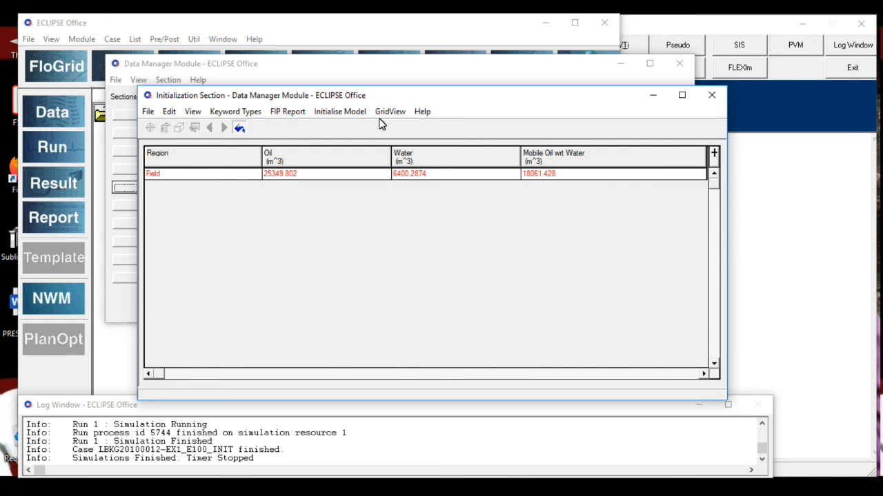
Close and reopen the Initialization section and display the FIP Report of the initialised model again
left_click(711, 96)
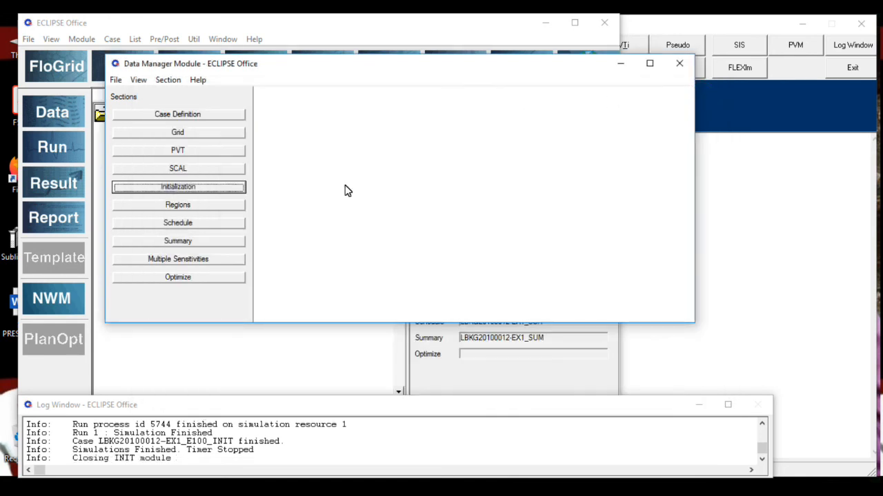
left_click(168, 193)
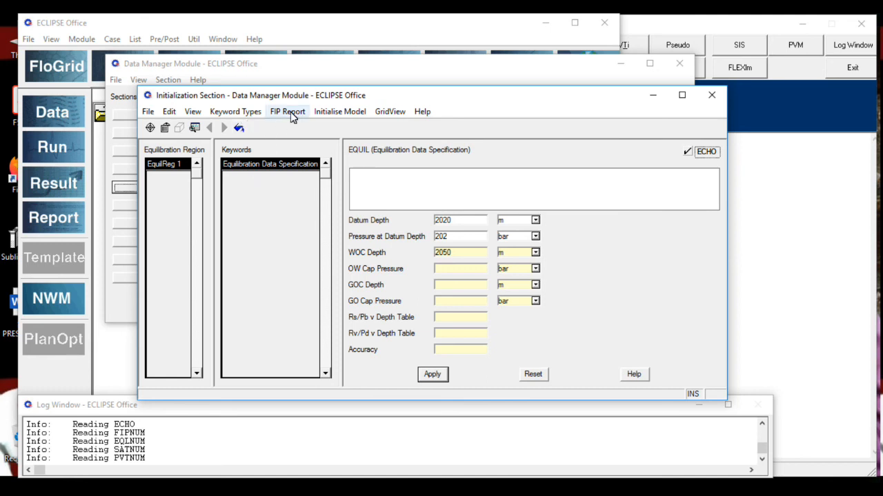
left_click(298, 112)
left_click(299, 111)
left_click(333, 114)
left_click(334, 115)
left_click(347, 145)
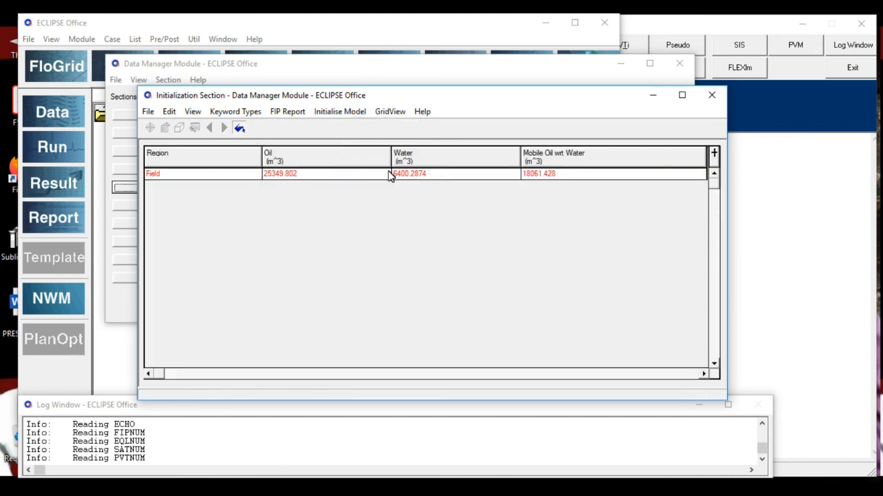
Leave the Initialization section and examine the FIP, equilibration, saturation function and PVT table region numbers in the Regions section
left_click(711, 95)
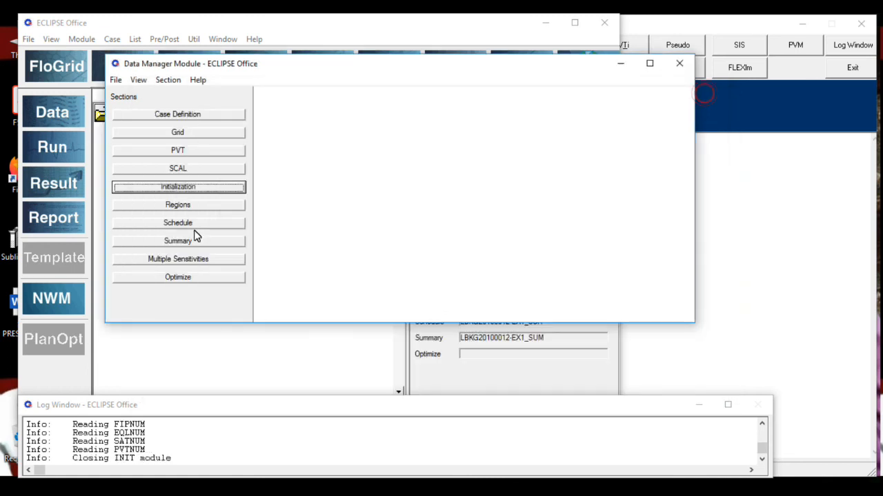
left_click(159, 206)
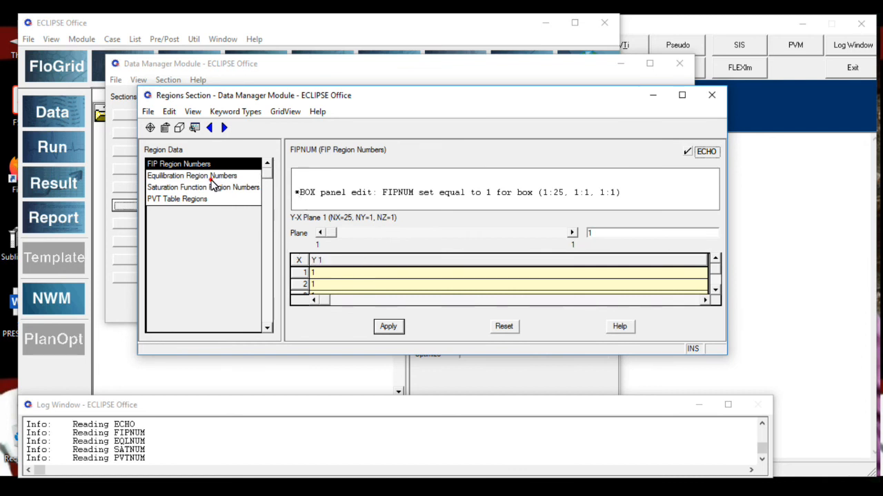
left_click(210, 176)
left_click(207, 187)
left_click(200, 201)
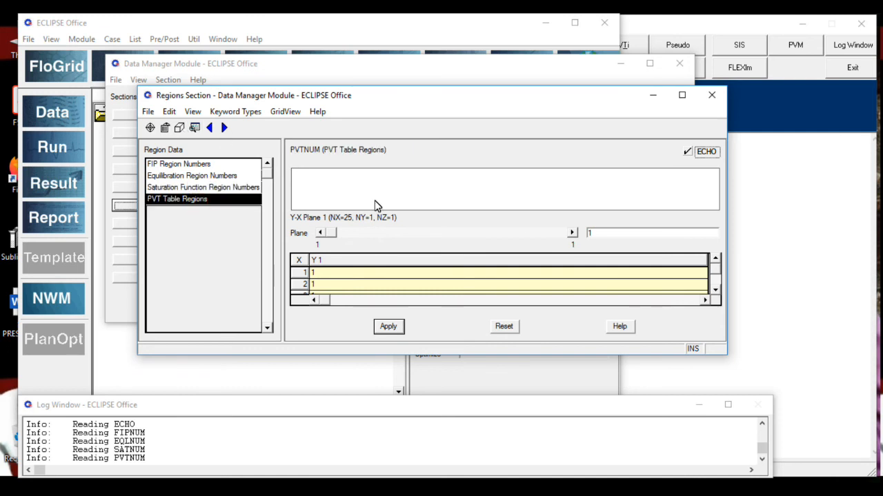
Set the PVT table regions equal to 1 for the box 1:25, 1:1, 1:1, and close the Regions section
left_click(179, 129)
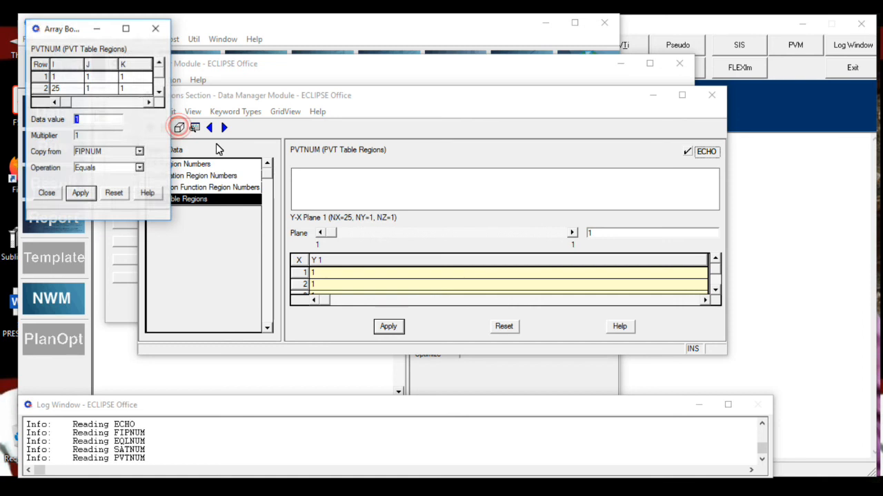
left_click(80, 193)
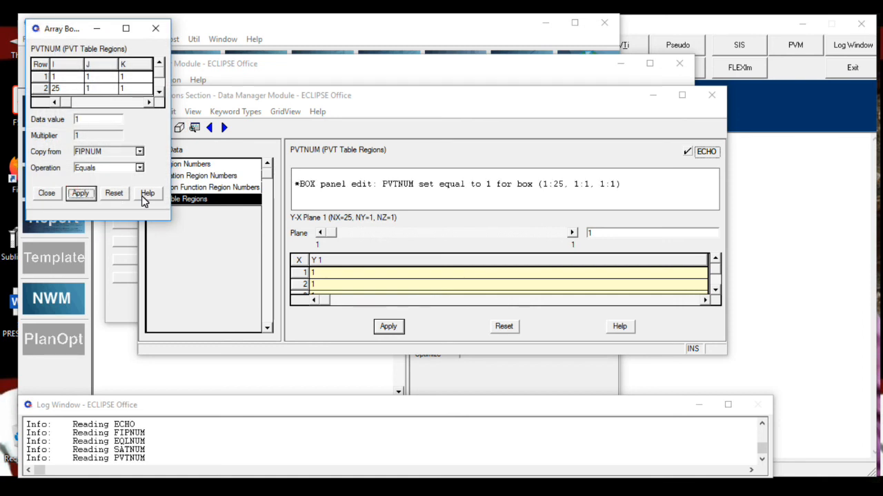
left_click(157, 32)
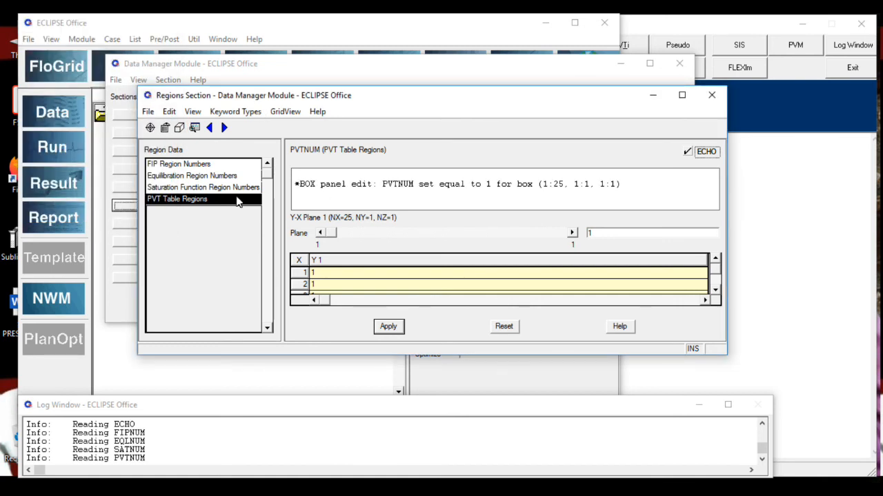
left_click(705, 95)
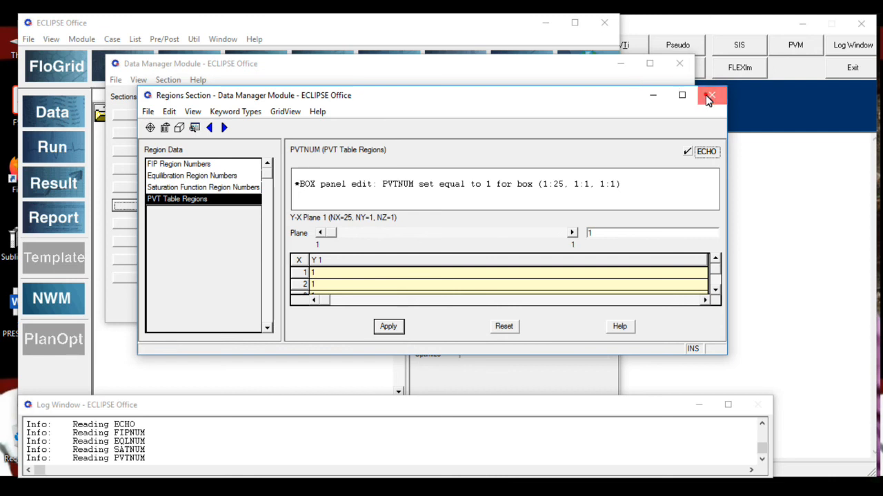
Save the region data over the existing LBKG20100012-EX1_REG file and open the Schedule section, clearing its imported data
left_click(699, 97)
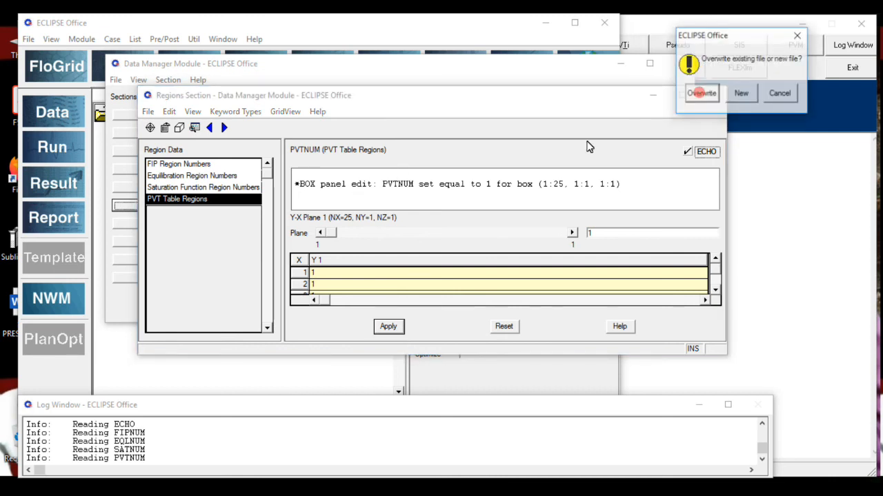
left_click(699, 93)
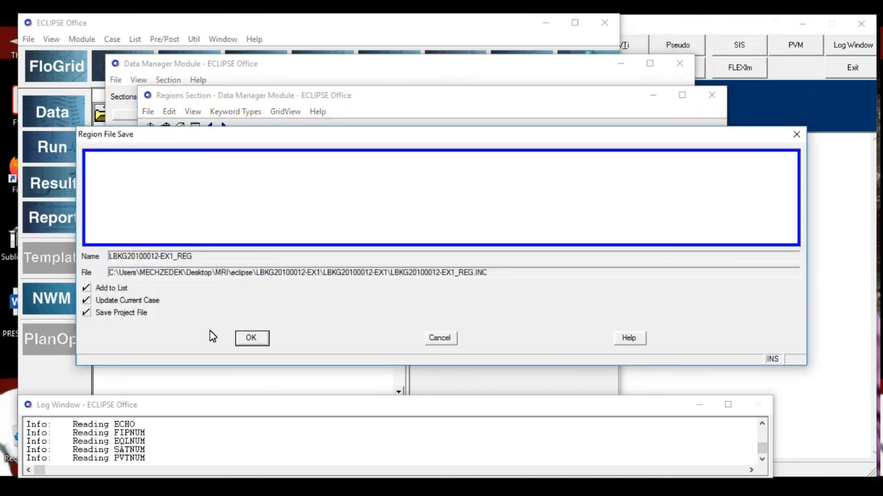
left_click(251, 338)
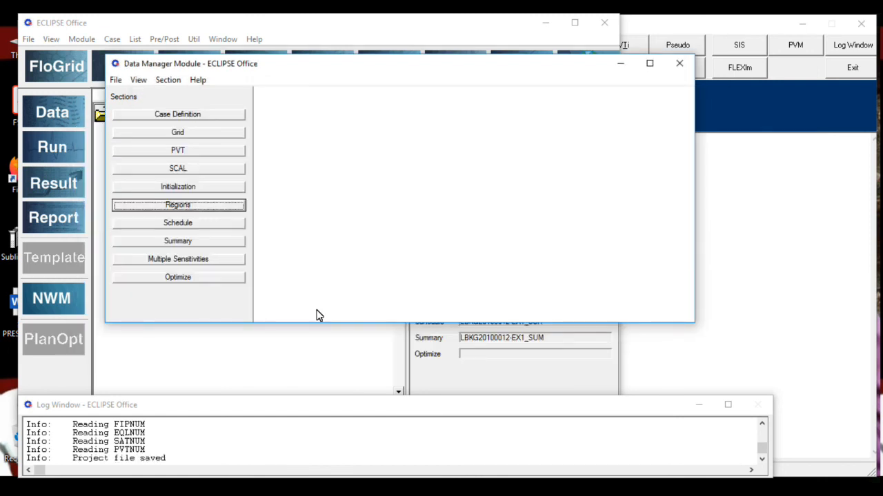
left_click(203, 225)
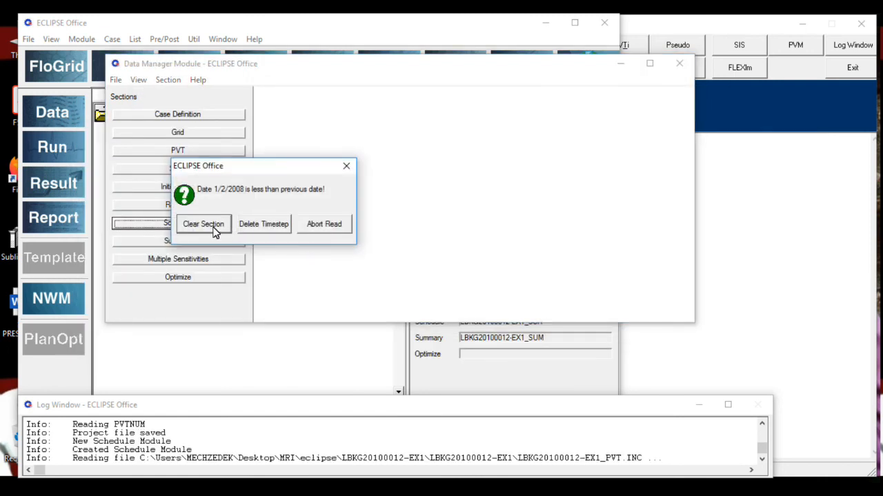
left_click(204, 225)
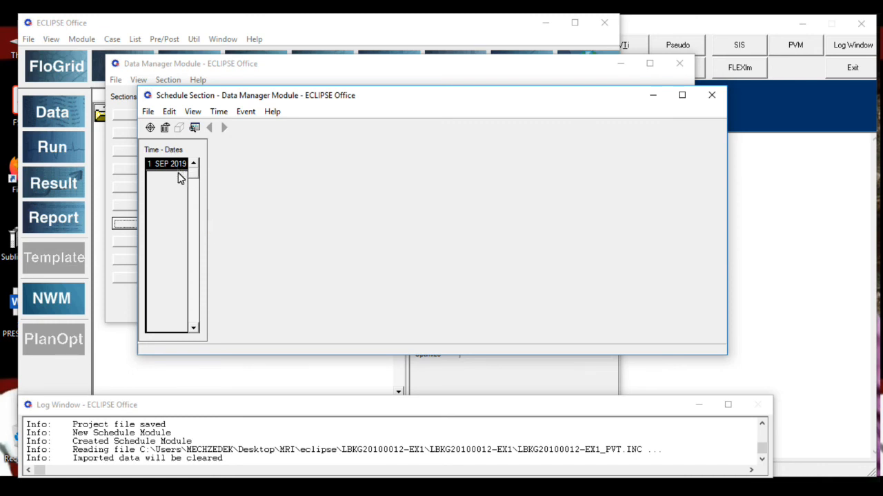
Add a Well Specification event from Define Wells, Groups & Connections at 1 SEP 2019
left_click(150, 128)
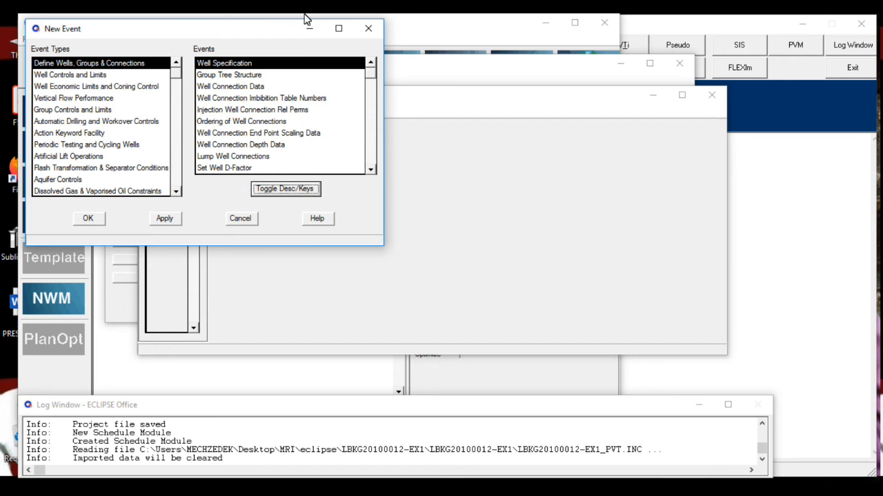
left_click_drag(102, 32, 335, 57)
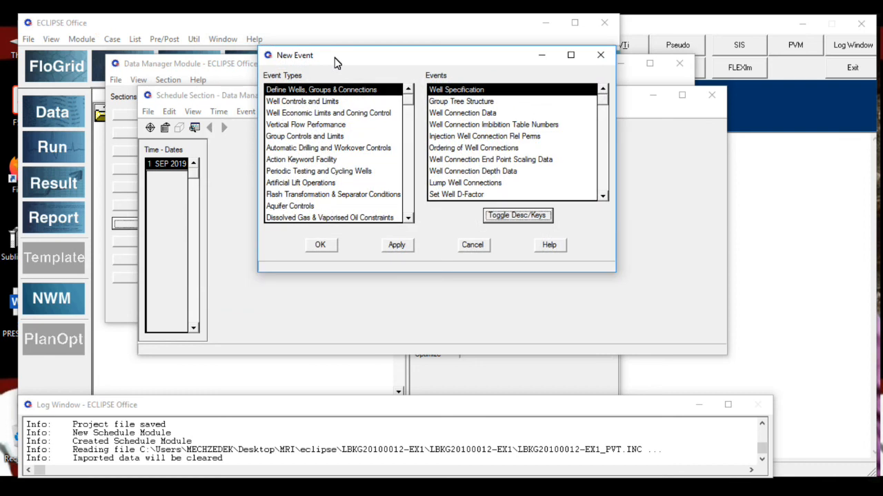
left_click(286, 90)
left_click(394, 246)
Specify well P1 in group P with I location 13 and J location 1
left_click(433, 221)
type("P")
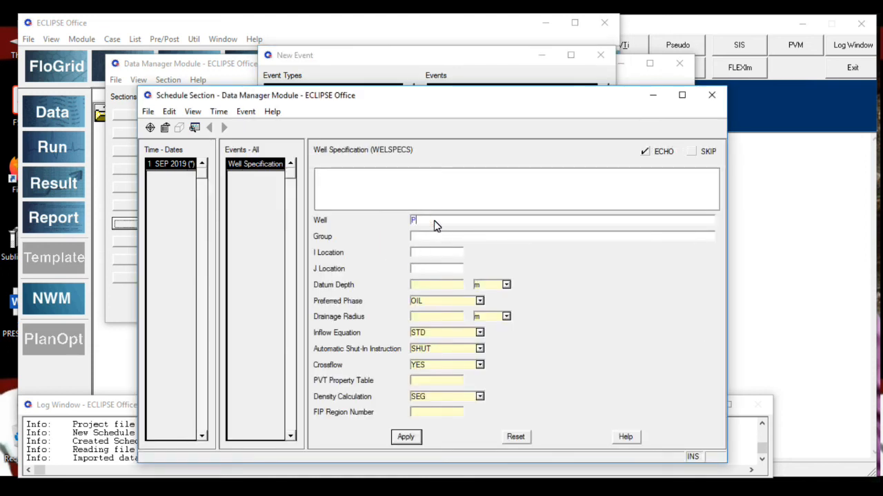
type("1")
left_click(432, 238)
type("P")
left_click(429, 256)
type("13")
left_click(424, 272)
type("1")
Switch to the ECLIPSE PROJECT 1 presentation in PowerPoint and examine the well's grid block on the Conceptual model slide
mouse_move(572, 486)
left_click(578, 453)
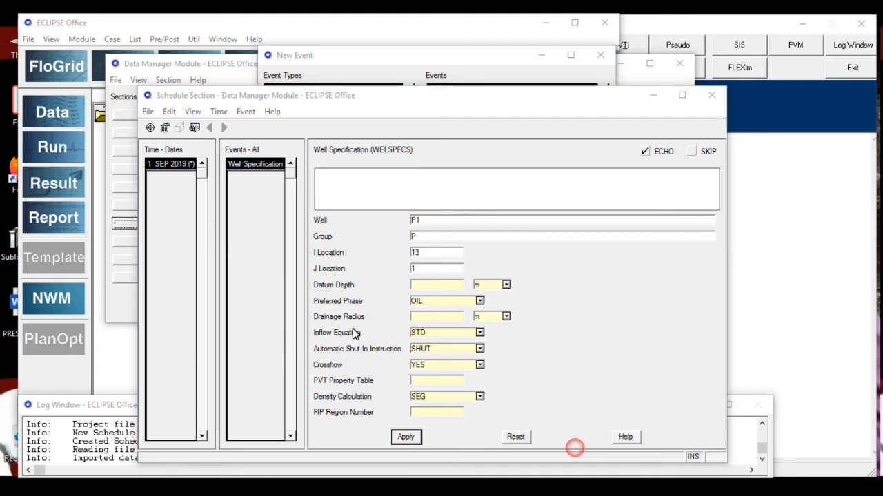
scroll(174, 319, "up", 2)
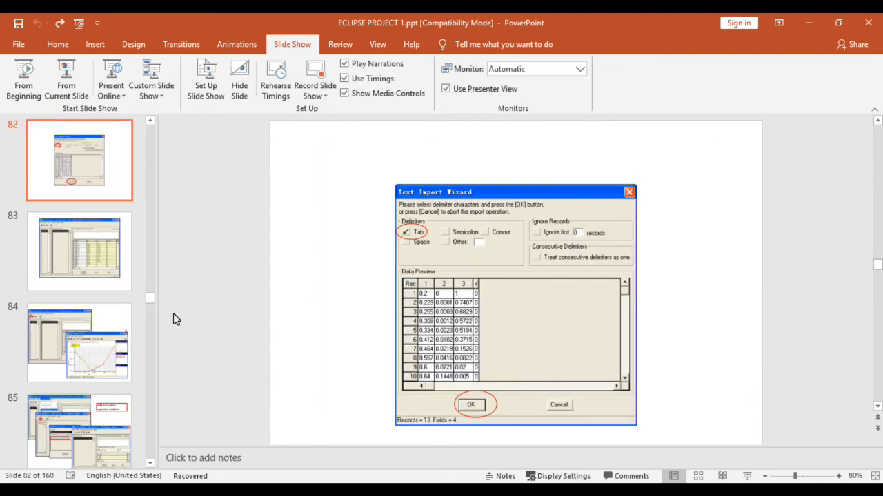
left_click_drag(150, 298, 154, 136)
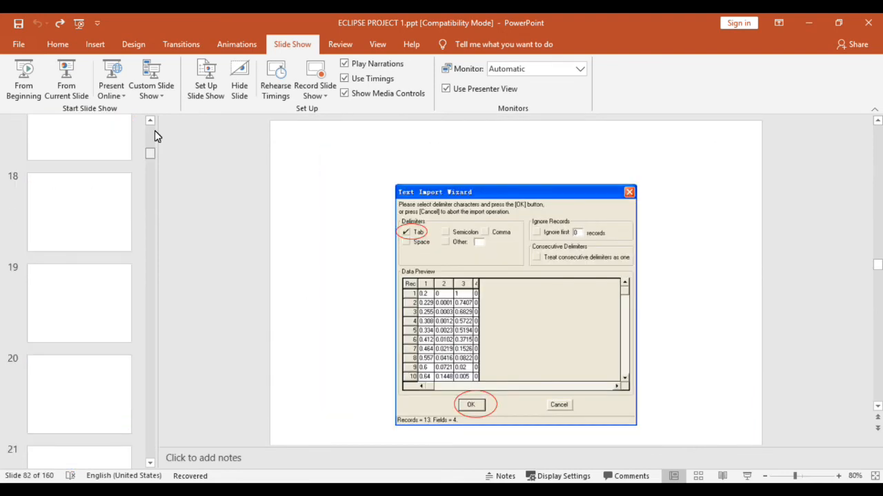
scroll(87, 276, "down", 1)
left_click(87, 305)
scroll(90, 304, "down", 5)
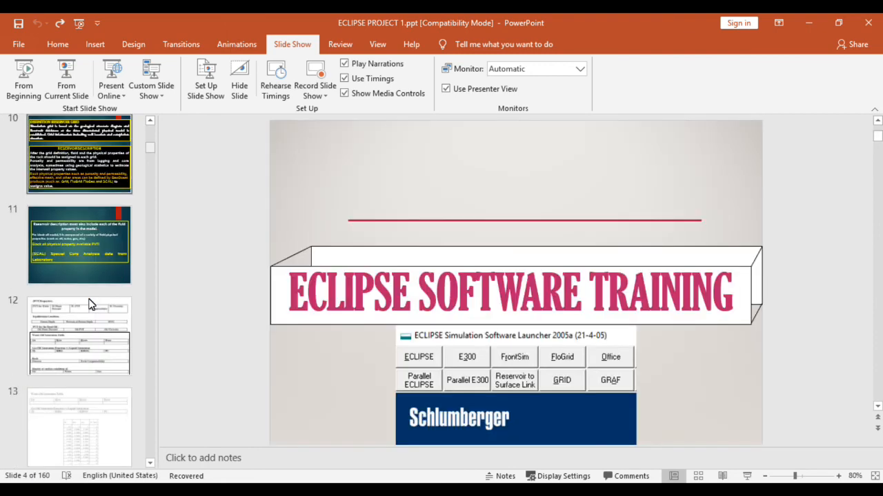
scroll(92, 304, "down", 2)
left_click(93, 376)
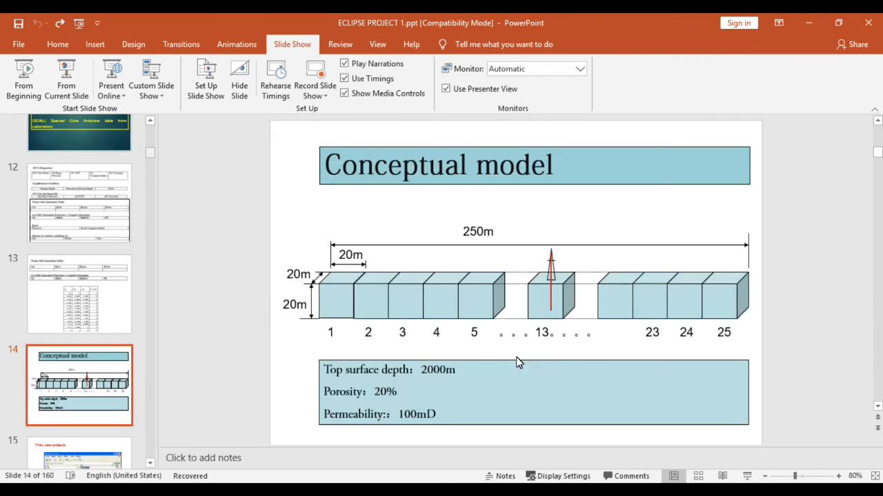
left_click(560, 302)
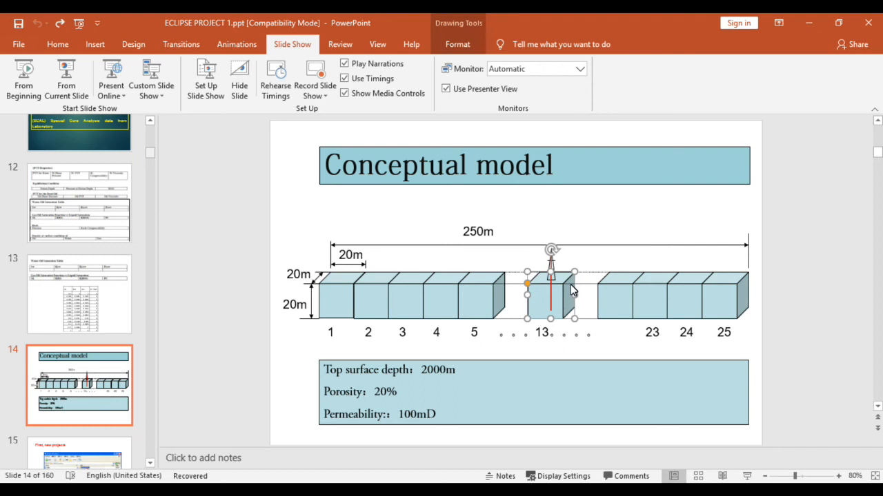
left_click(509, 319)
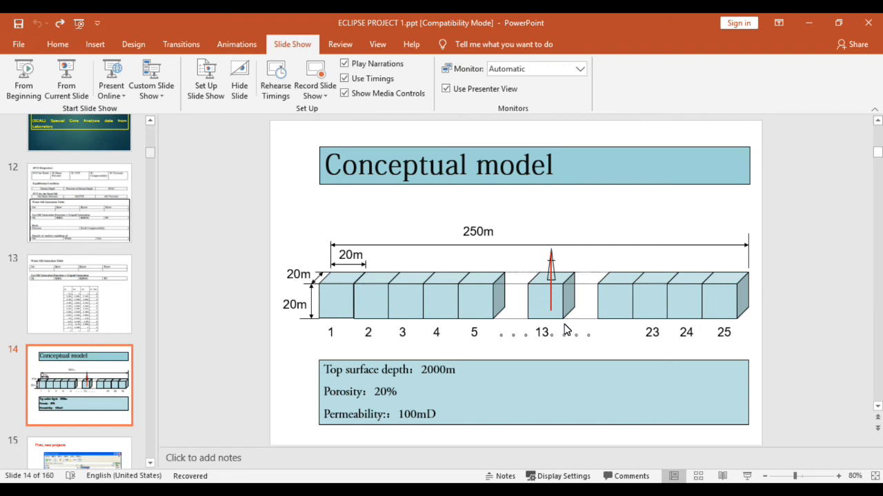
left_click(810, 23)
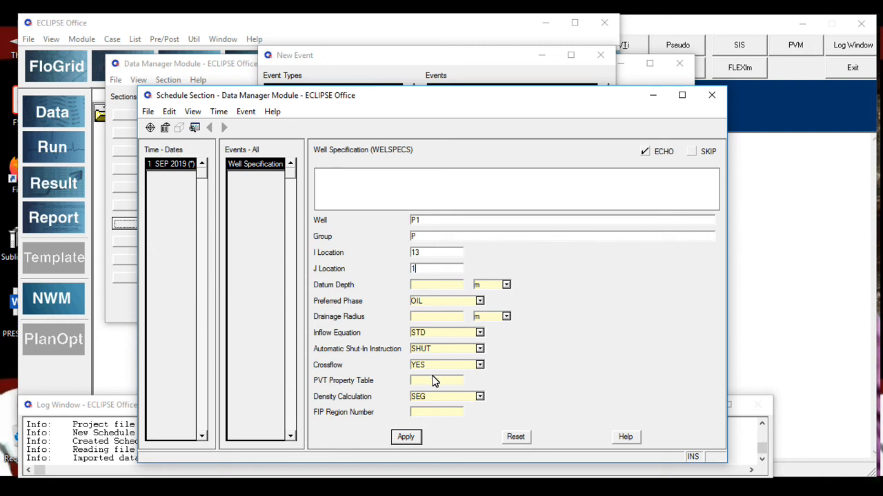
Apply the specification of well P1 and add a Well Connection Data event
left_click(406, 440)
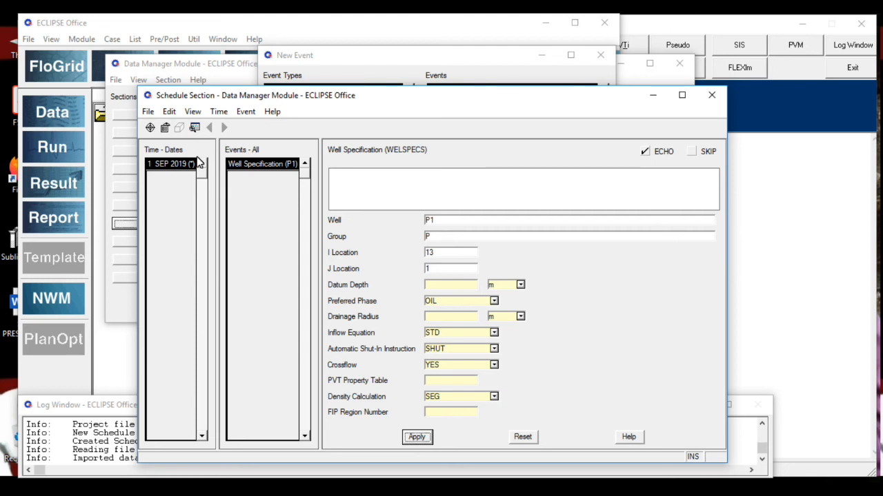
left_click(150, 128)
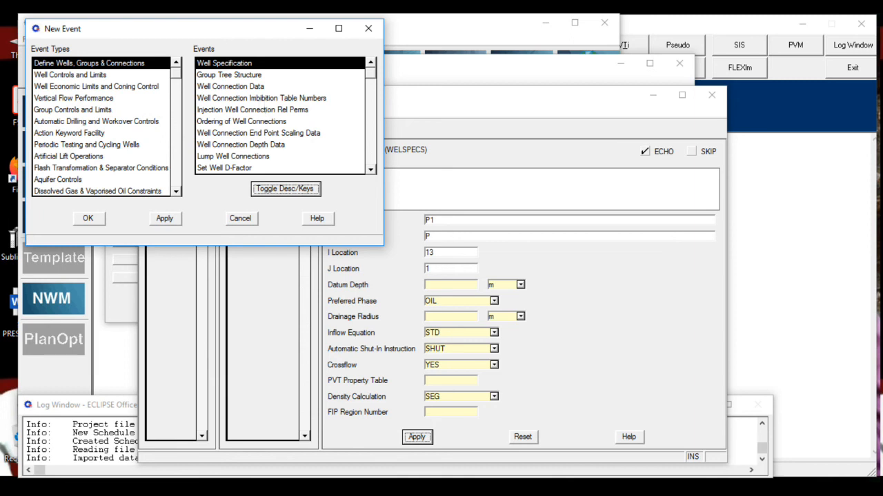
mouse_move(543, 491)
left_click_drag(66, 29, 211, 59)
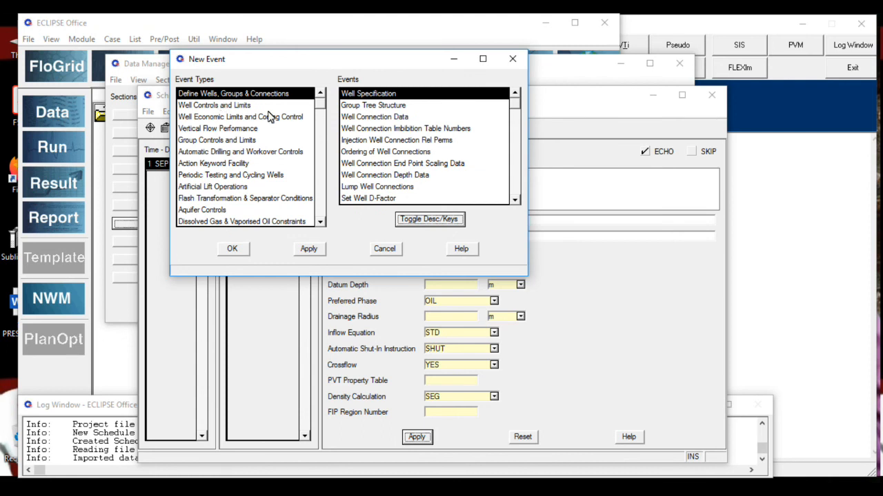
left_click(371, 118)
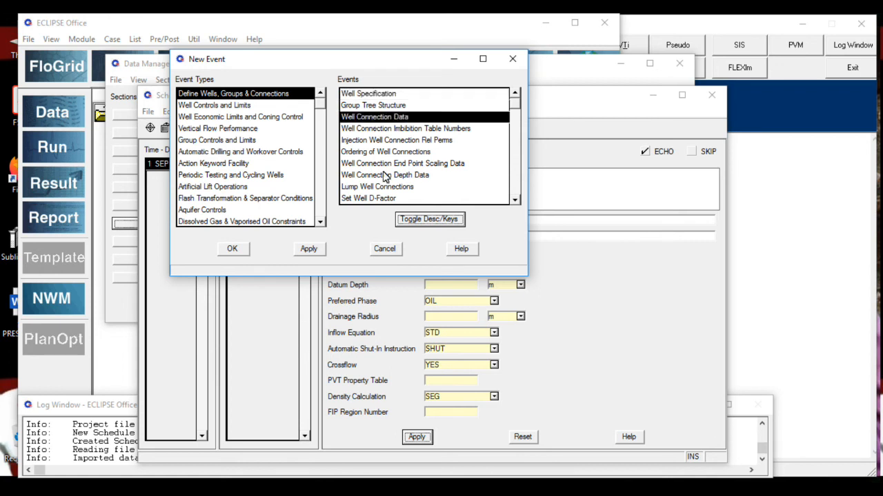
left_click(305, 249)
Define the connection data of well P1 with K upper 1, K lower 1 and a well bore ID of 0.2 m
left_click(440, 220)
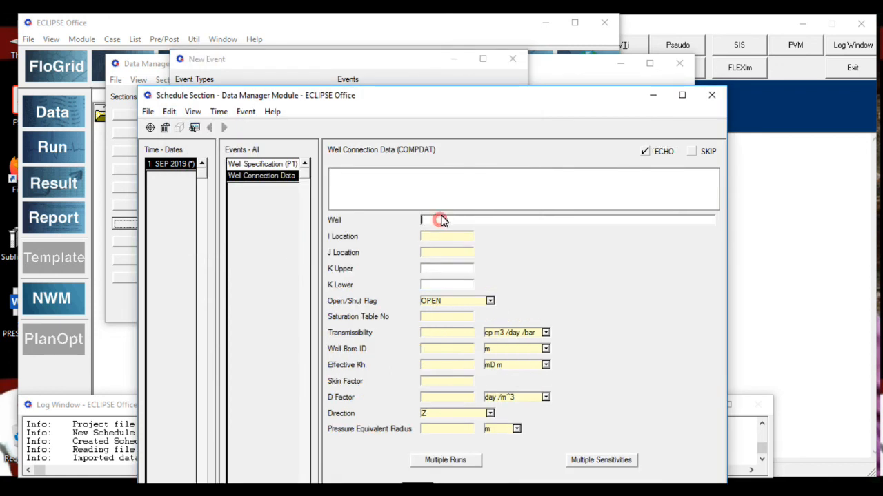
type("P1")
left_click(434, 271)
type("1")
left_click(447, 287)
type("1")
left_click(432, 349)
type("0.2")
left_click_drag(483, 94, 479, 36)
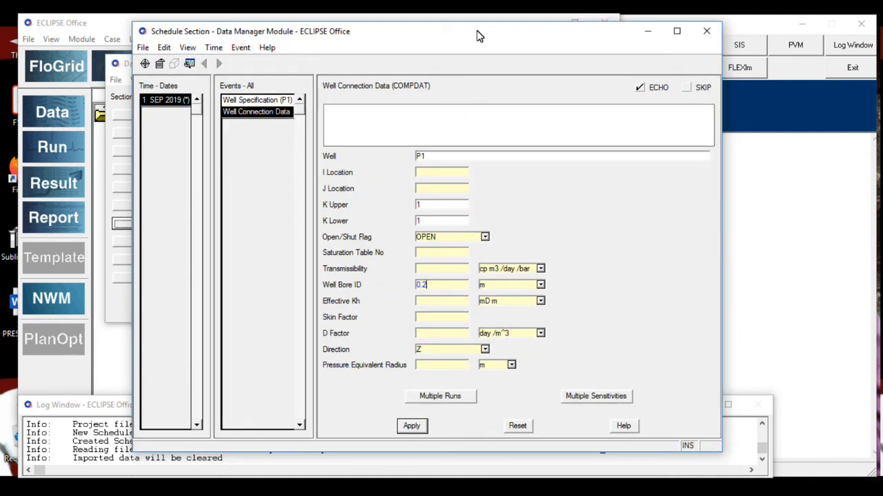
left_click(413, 426)
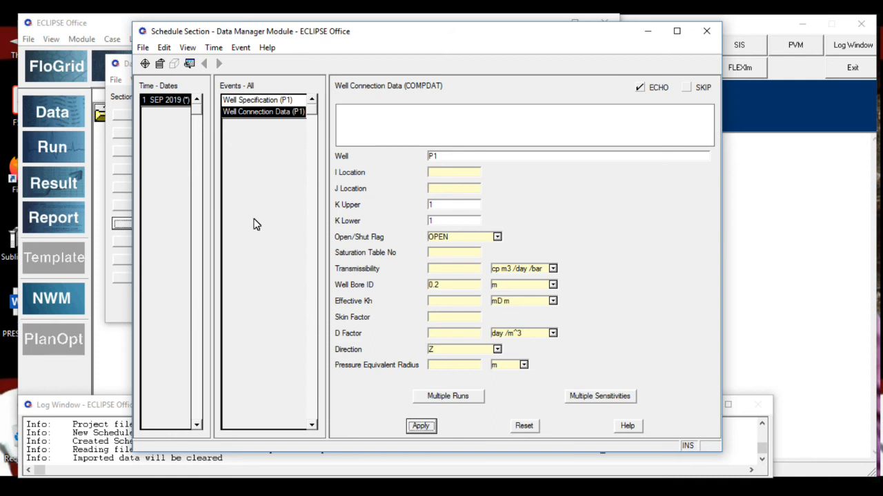
Add a Production Well Control event from Well Controls and Limits to the schedule
left_click(145, 64)
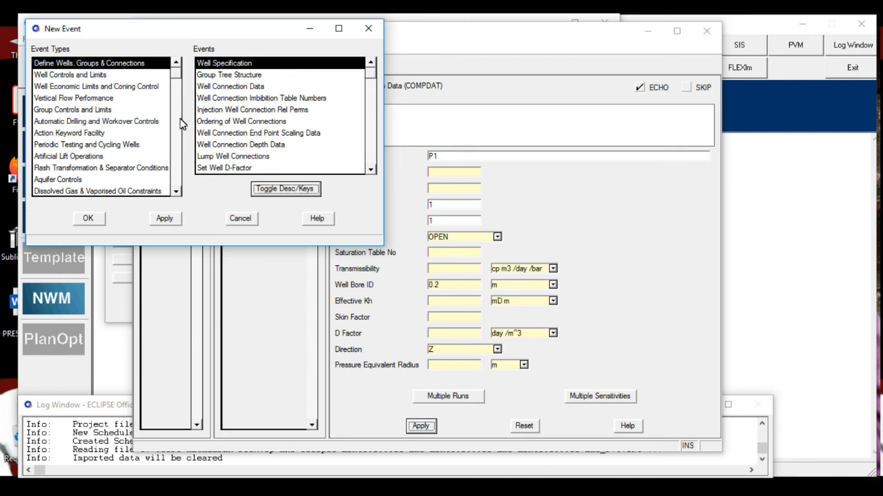
left_click(66, 77)
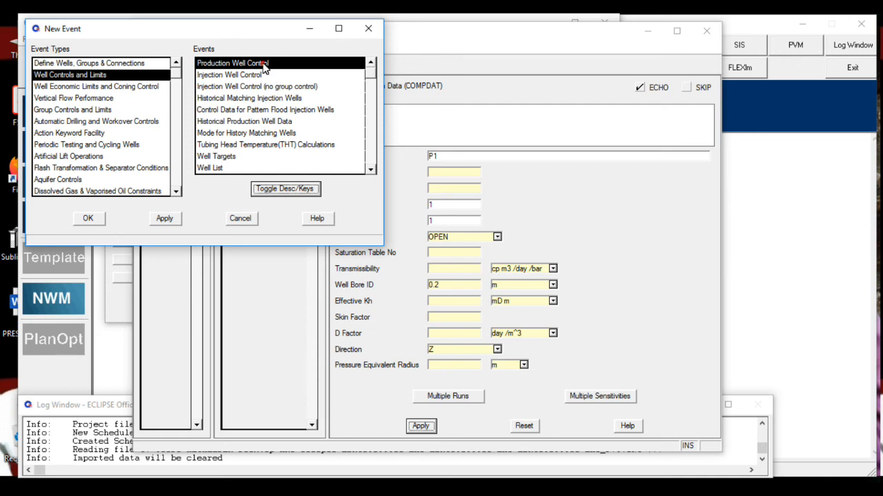
left_click(165, 219)
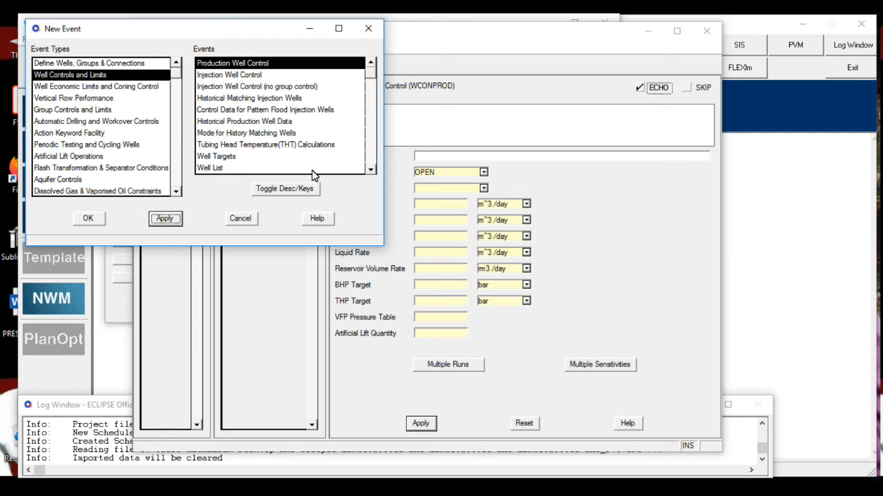
left_click(534, 172)
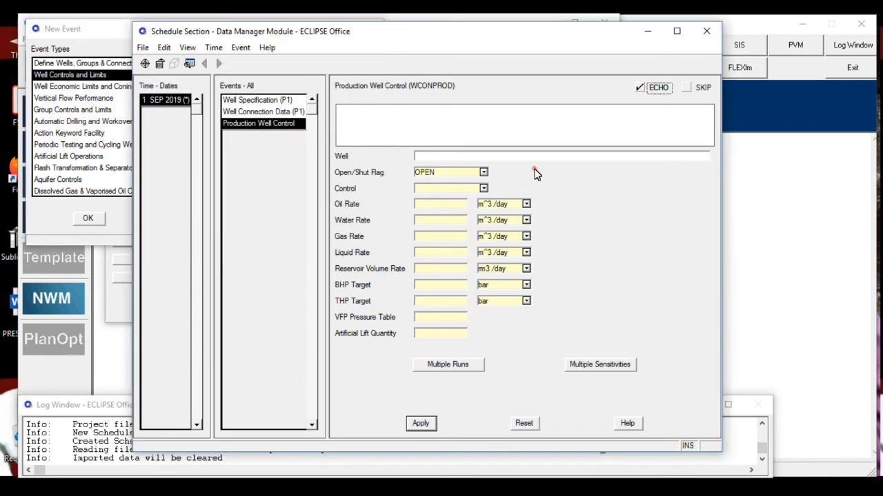
Set well P1 to ORAT control with an oil rate of 50 m^3/day and a BHP target of 20 bar, and apply it
left_click(437, 154)
type("P1")
left_click(483, 188)
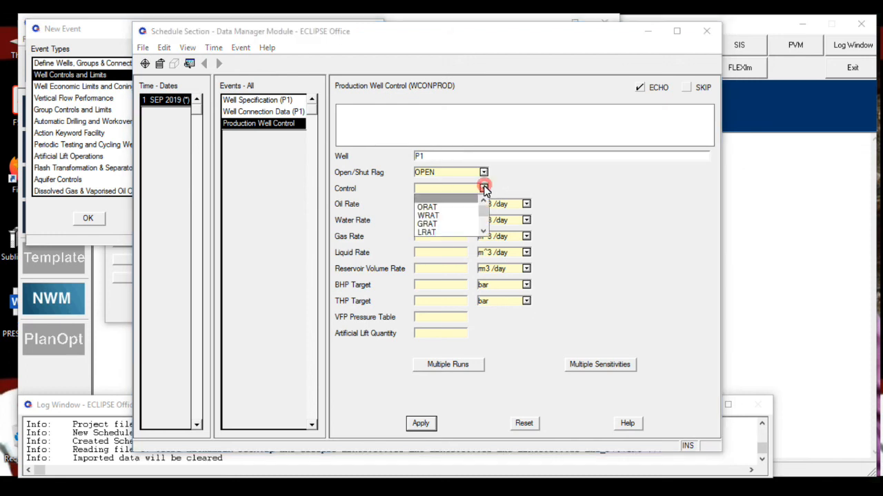
left_click(448, 207)
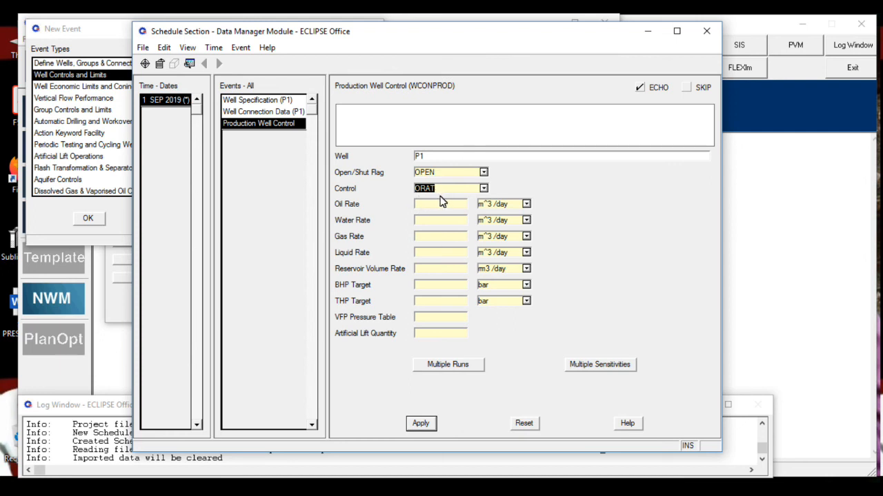
left_click(438, 207)
type("50")
left_click(427, 288)
type("20")
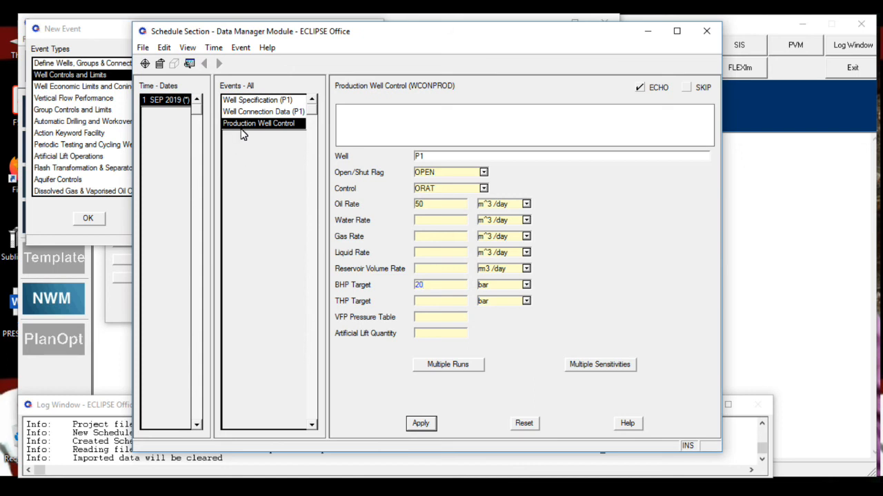
left_click(145, 63)
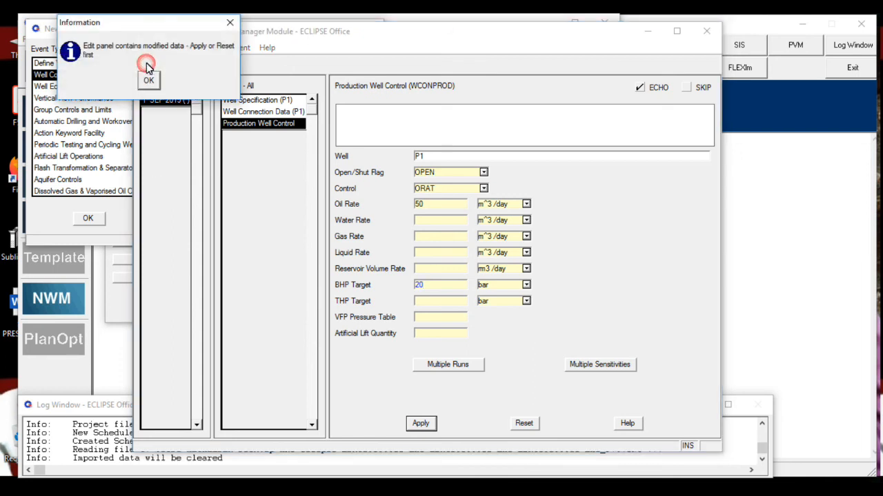
left_click(149, 80)
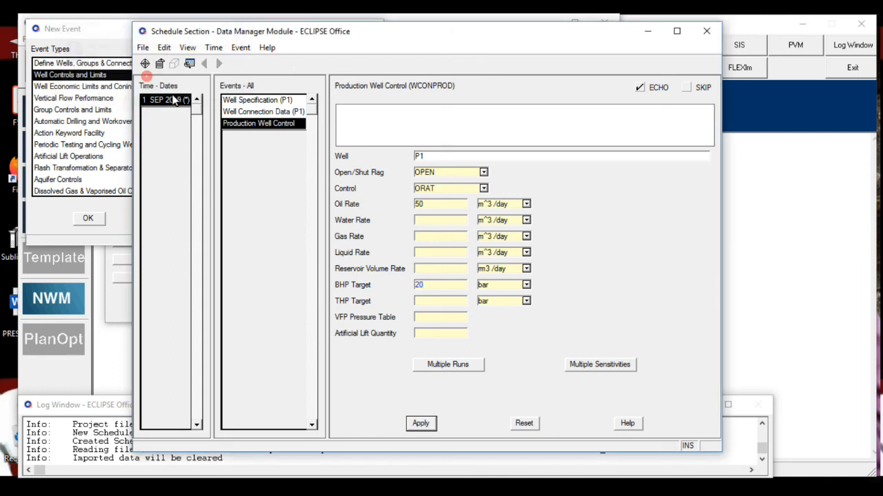
left_click(420, 424)
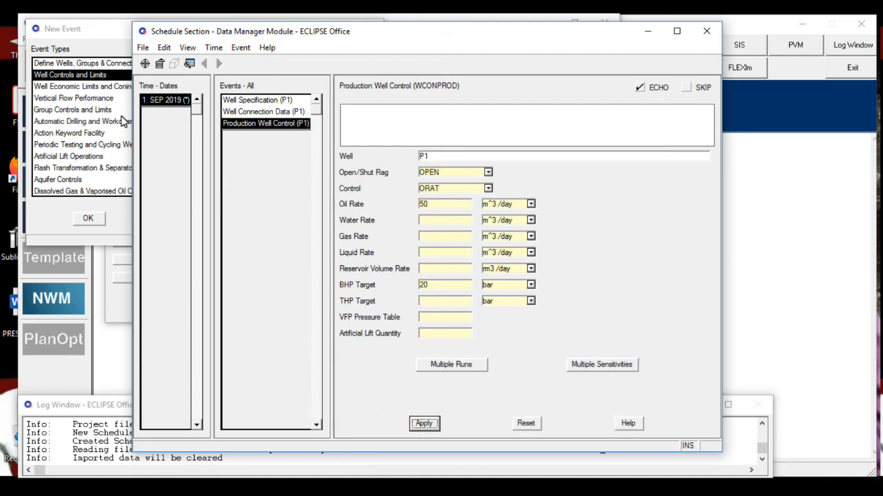
Add a Print File Output Control event from the Output event types to the schedule
left_click(103, 38)
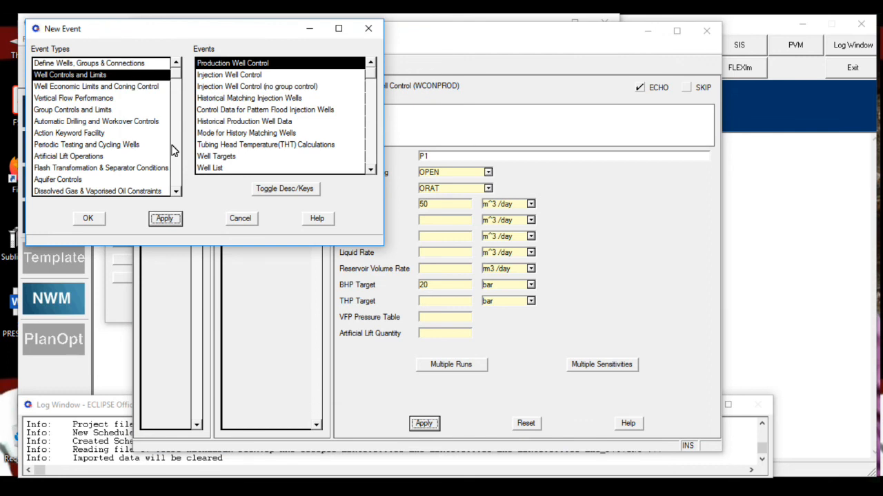
left_click_drag(177, 194, 177, 194)
left_click(64, 169)
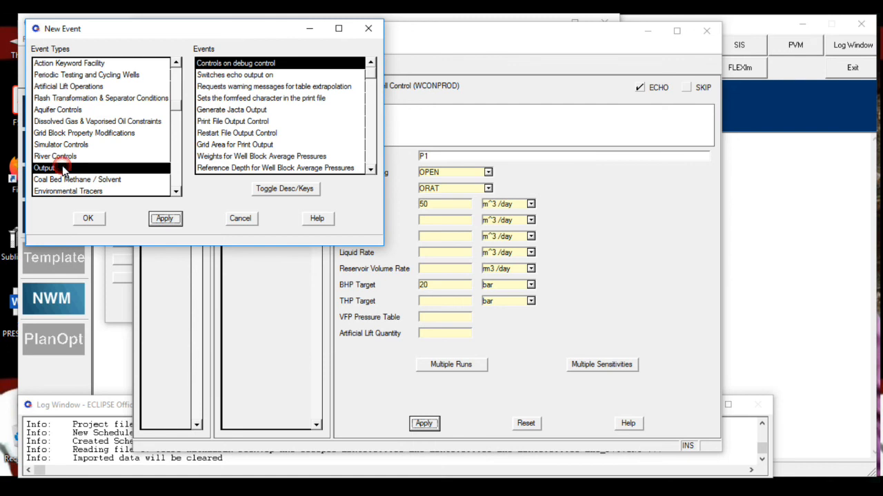
left_click(220, 121)
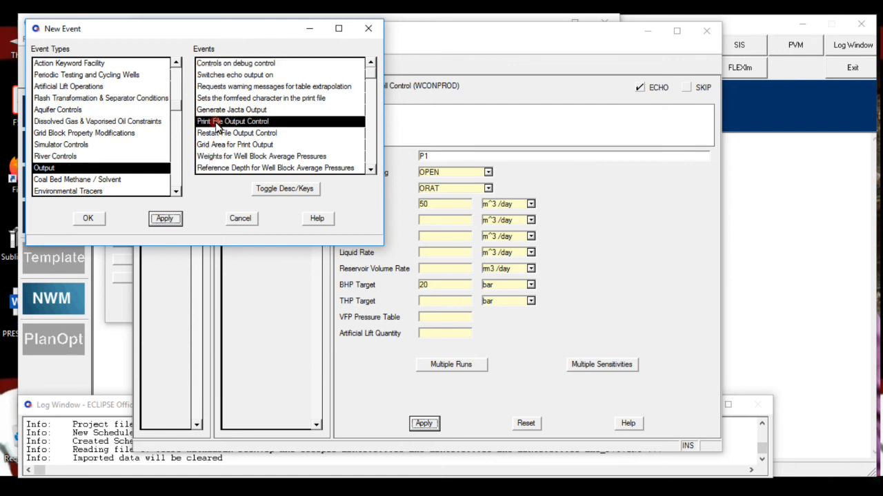
left_click(166, 219)
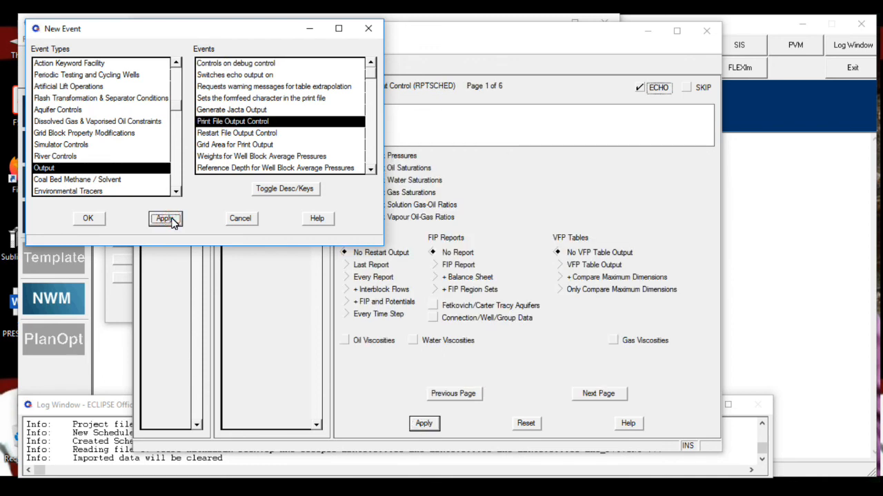
Set the restarts of the Print File Output Control event to Every Report and apply it
left_click(465, 151)
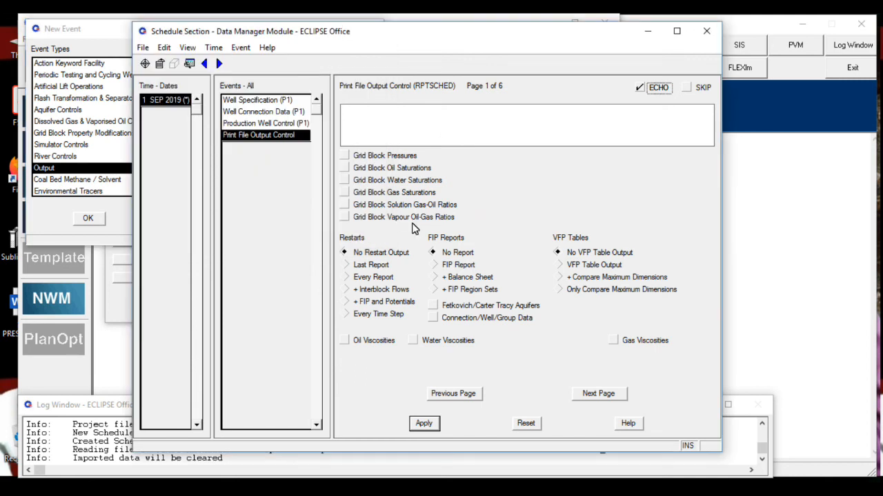
left_click(346, 281)
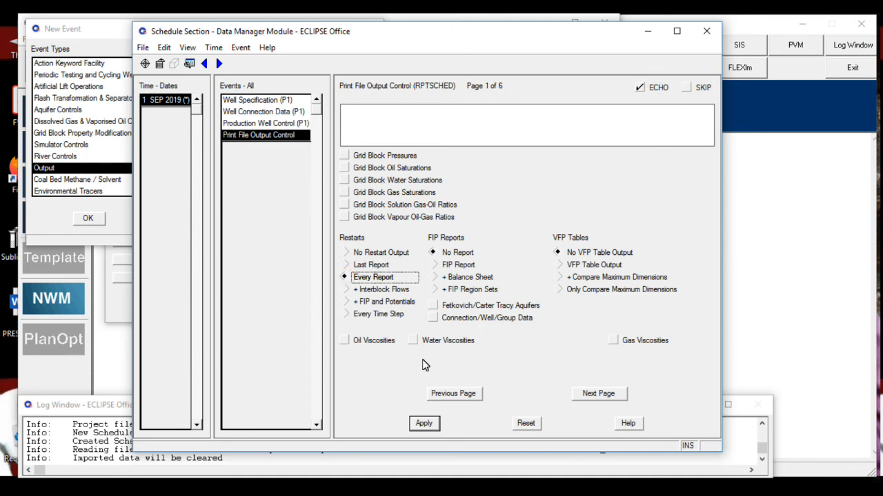
left_click(424, 425)
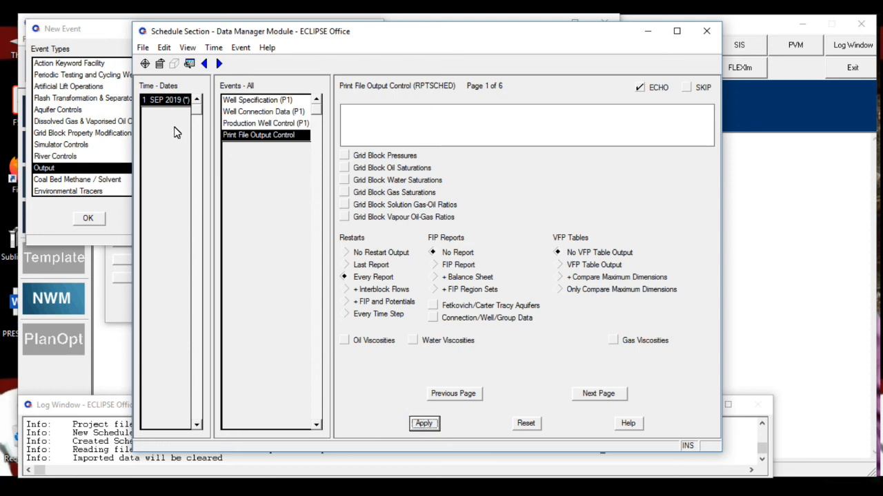
Add a Restart File Output Control event, set its restarts to Every Report and apply it
left_click(88, 50)
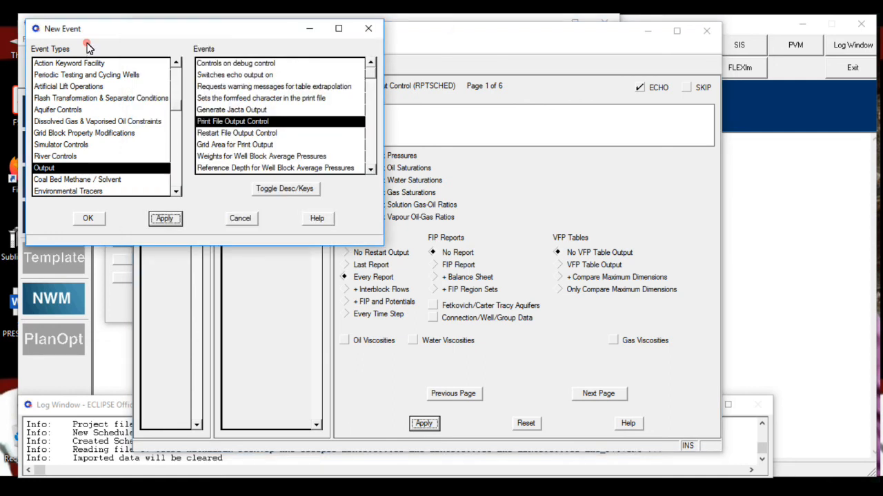
left_click(214, 135)
left_click(170, 219)
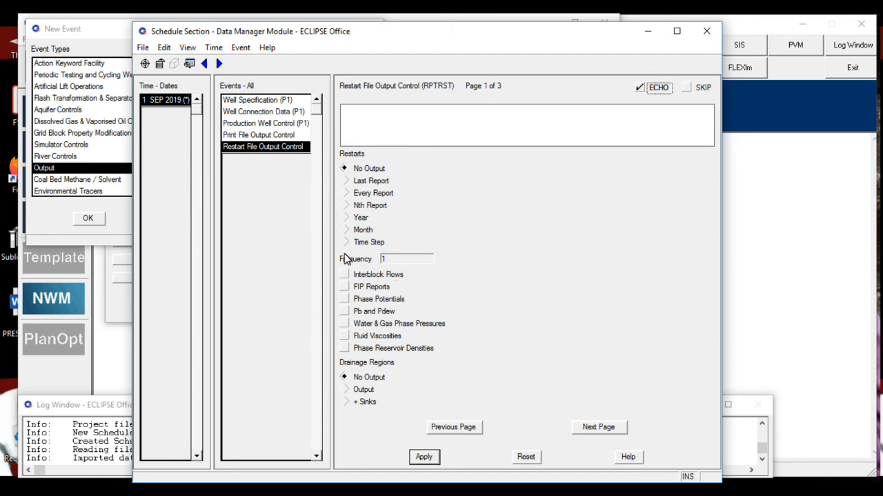
left_click(346, 194)
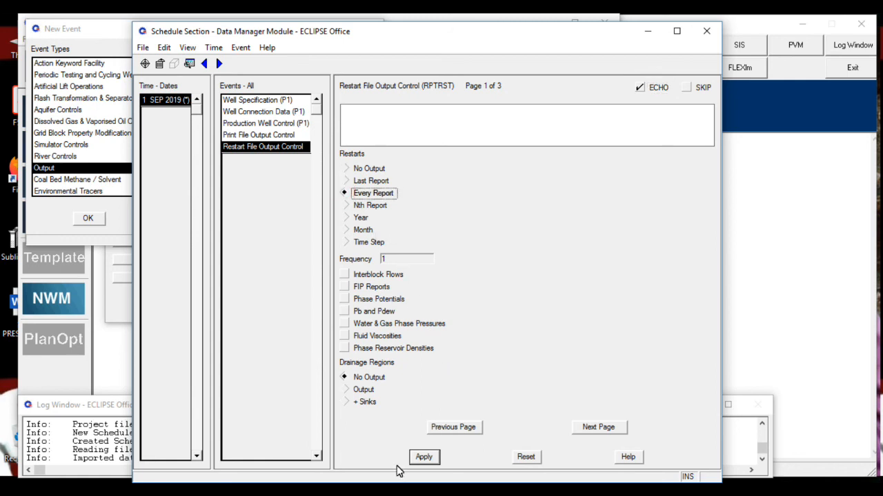
left_click(424, 458)
Insert a new schedule time by date for 1 OCT 2019
left_click(215, 50)
left_click(231, 75)
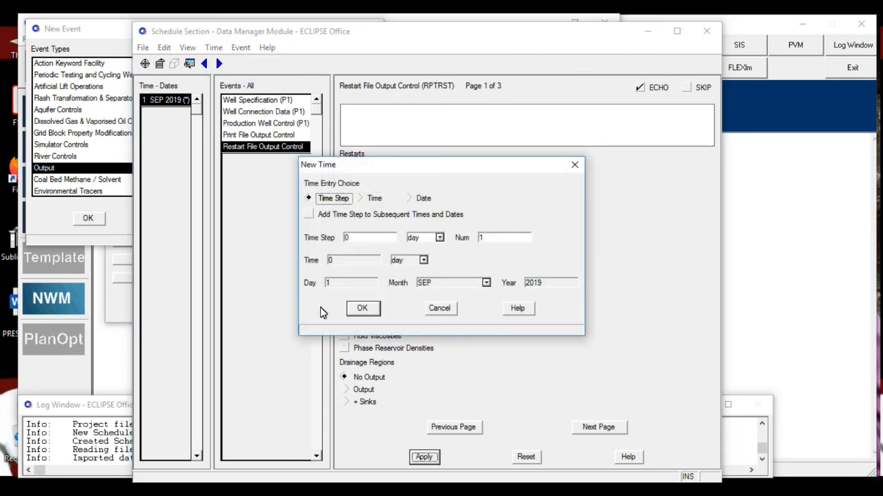
left_click(487, 283)
left_click(486, 284)
left_click(488, 284)
left_click(406, 198)
left_click(486, 283)
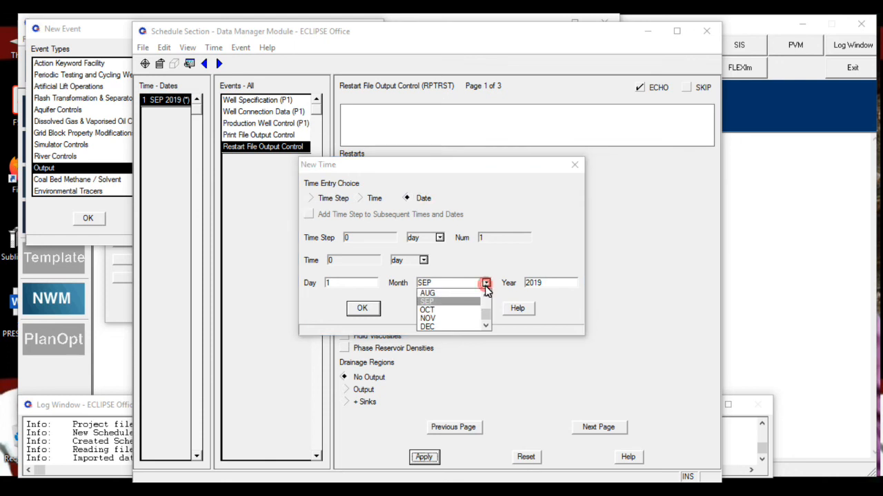
left_click(466, 310)
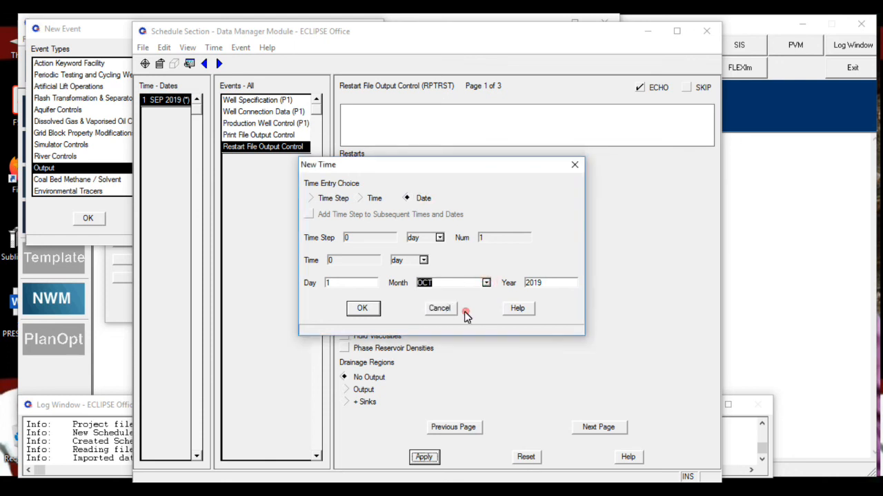
left_click(363, 309)
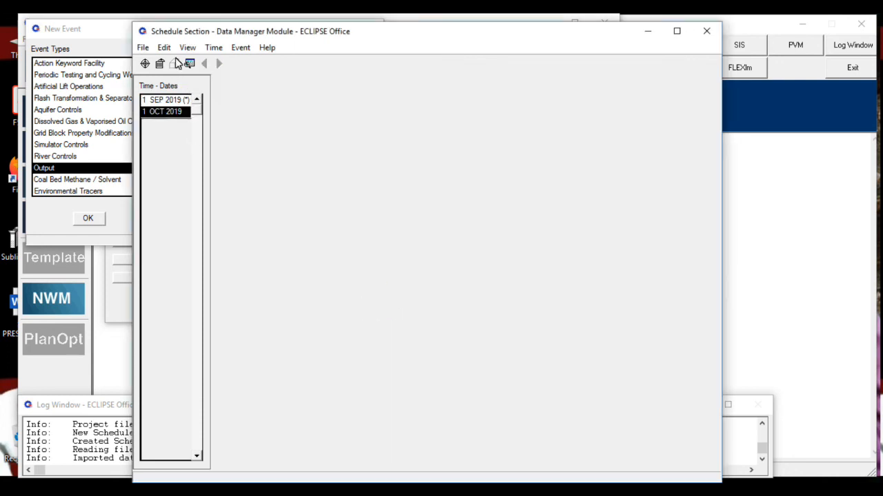
Insert the date 1 NOV 2019 into the schedule times
left_click(213, 48)
left_click(229, 76)
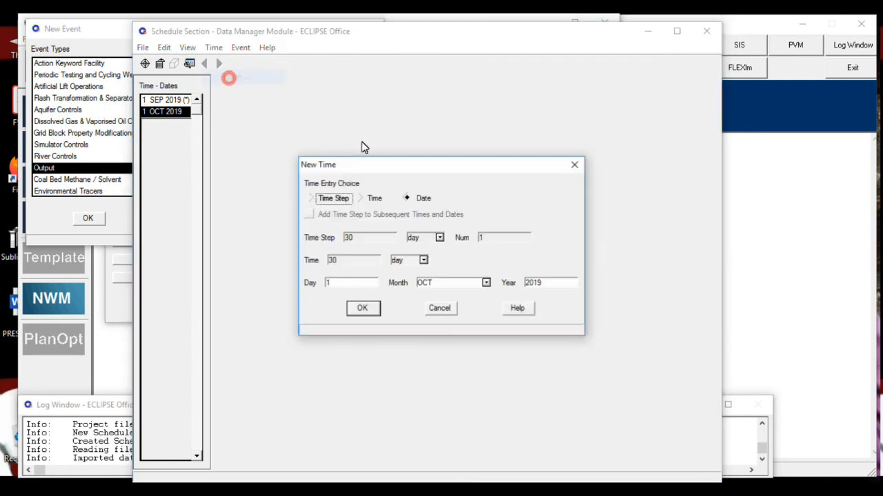
left_click(486, 283)
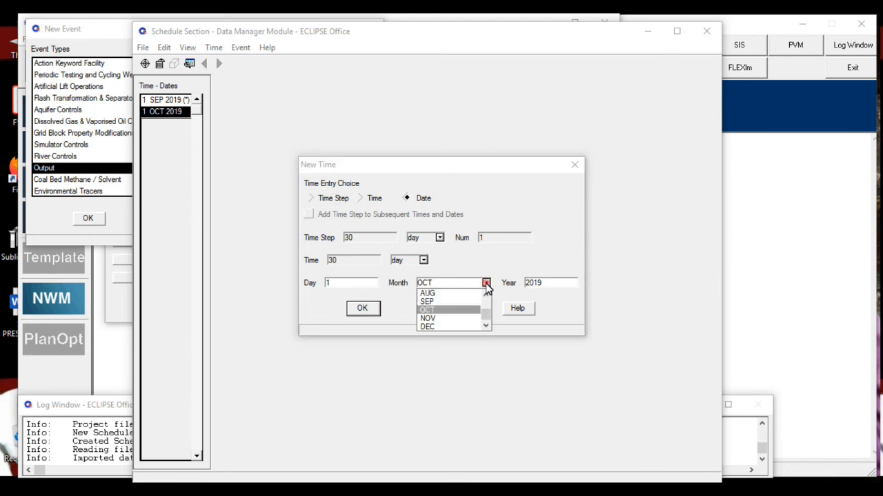
left_click(462, 318)
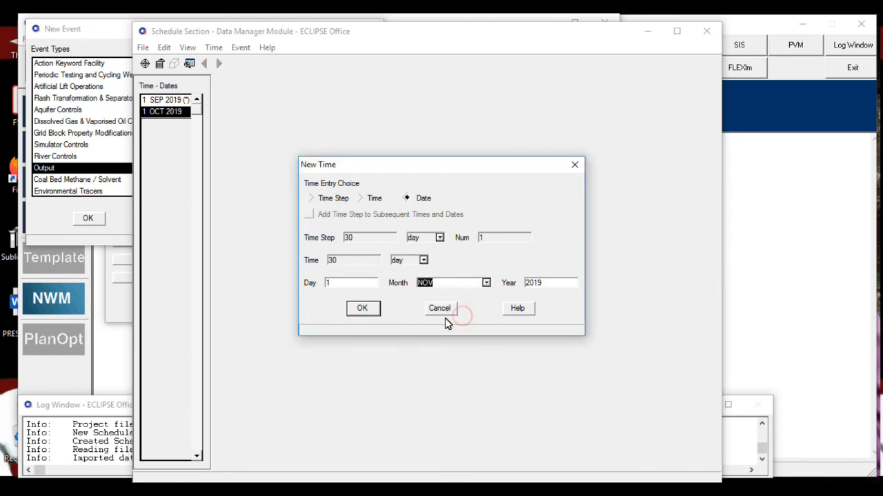
left_click(373, 310)
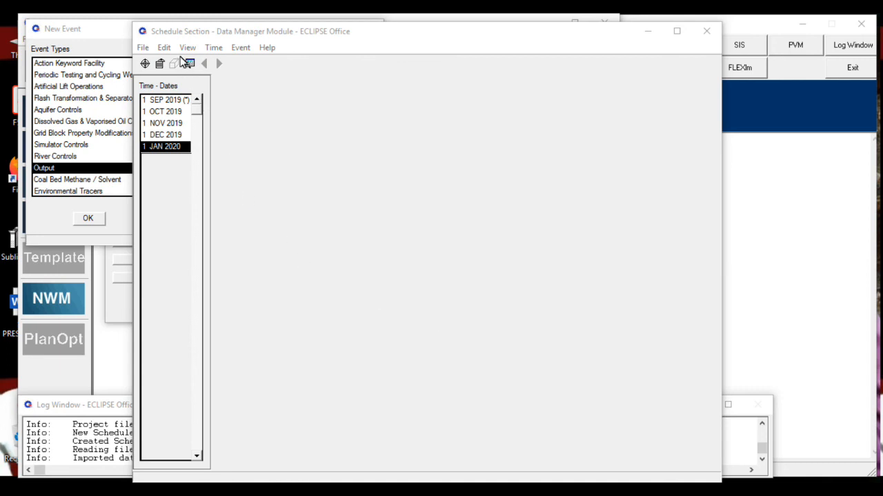
Insert the date 1 FEB 2020 into the schedule times
left_click(207, 48)
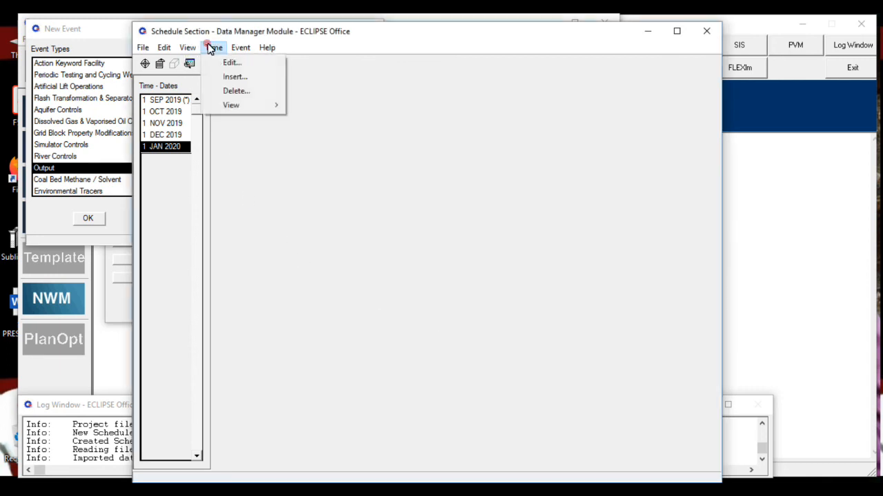
left_click(233, 79)
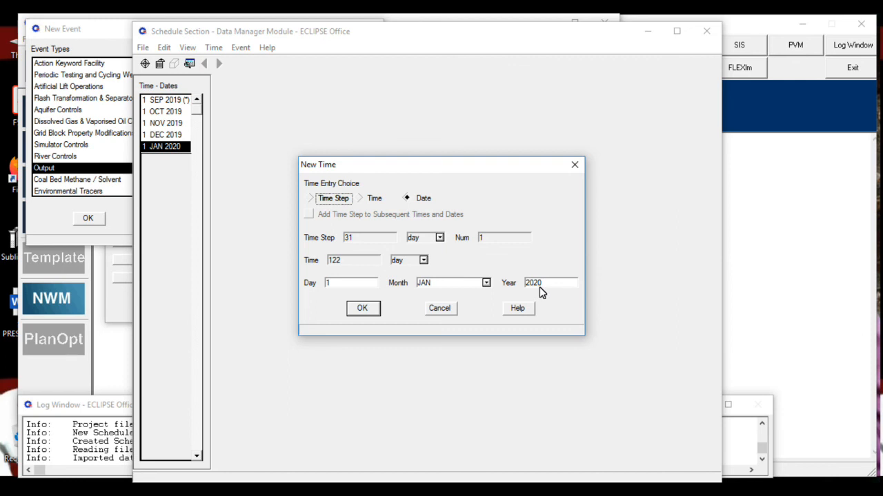
left_click(486, 283)
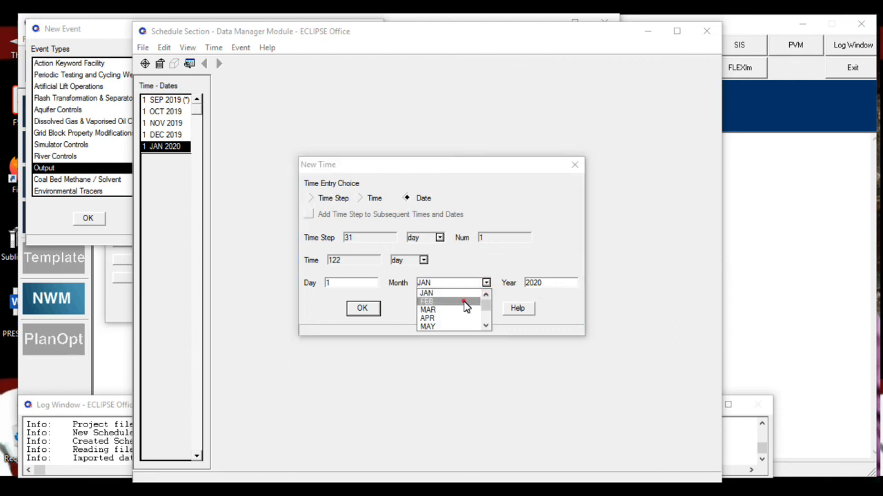
left_click(463, 302)
left_click(360, 308)
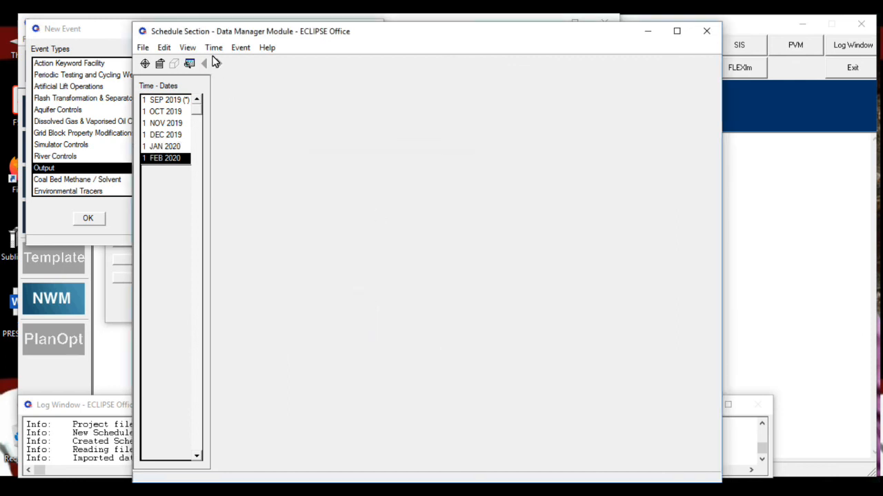
Insert the date 1 MAR 2020 into the schedule times
left_click(213, 50)
left_click(249, 82)
left_click(486, 283)
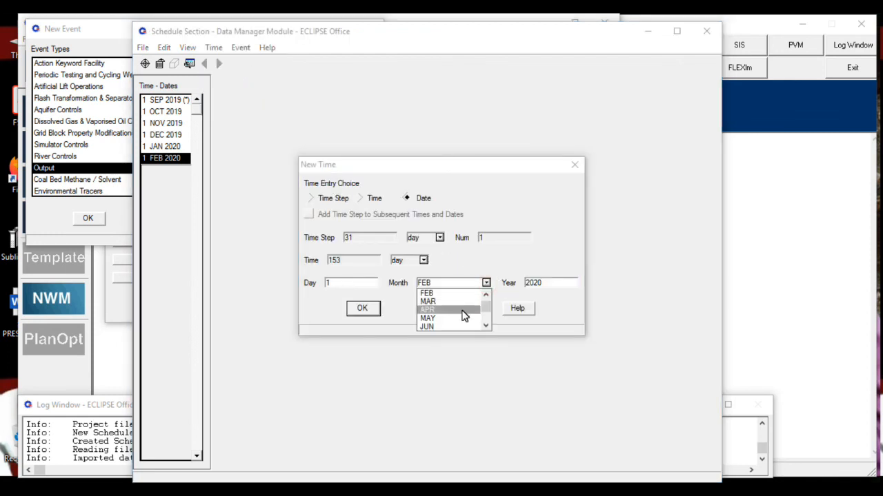
left_click(457, 303)
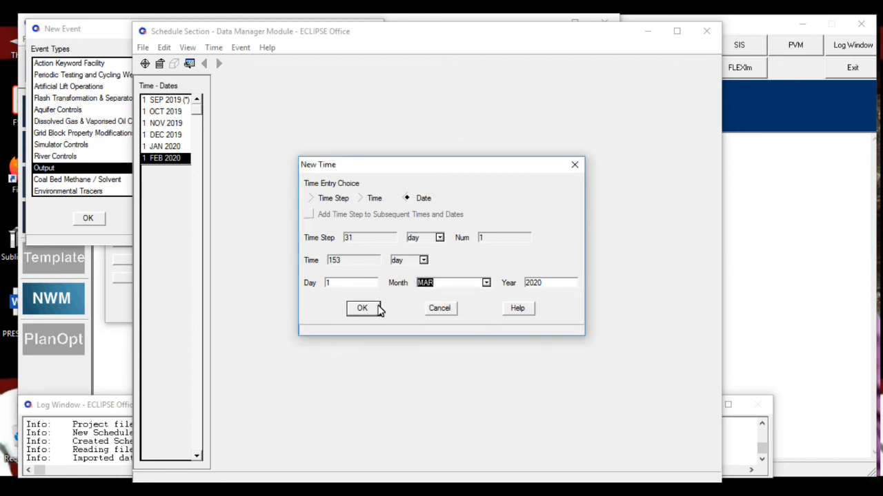
left_click(372, 308)
Insert the date 1 APR 2020 into the schedule times
left_click(218, 48)
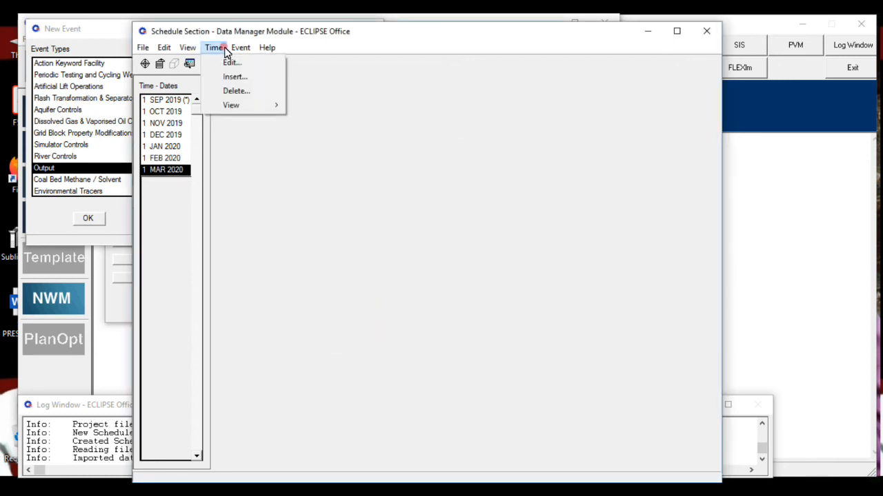
left_click(234, 76)
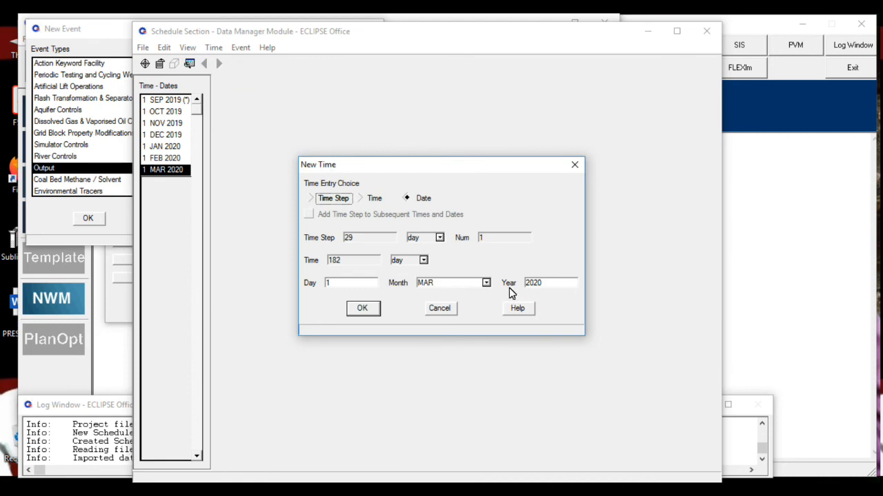
left_click(487, 282)
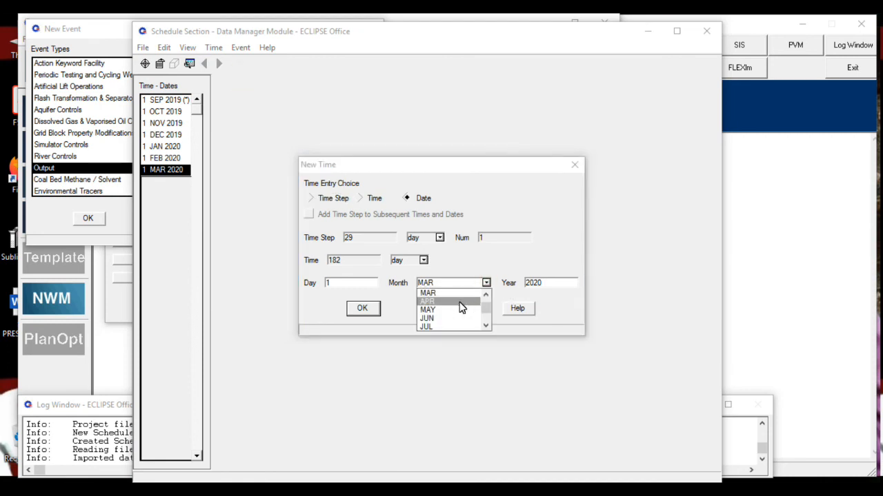
left_click(458, 302)
left_click(361, 308)
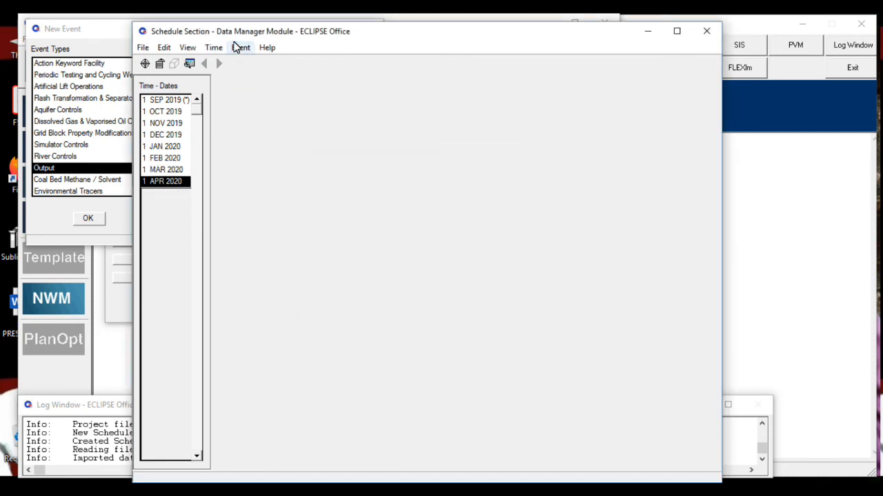
Insert the date 1 MAY 2020 into the schedule times
left_click(213, 47)
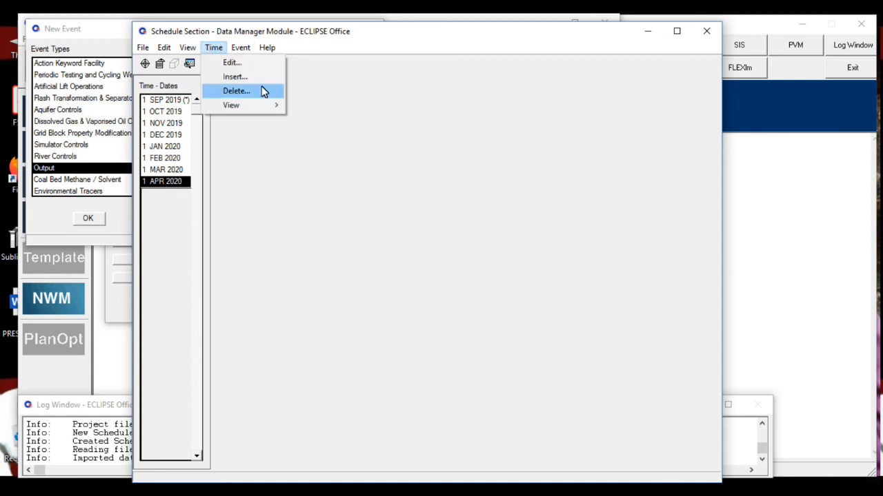
left_click(258, 76)
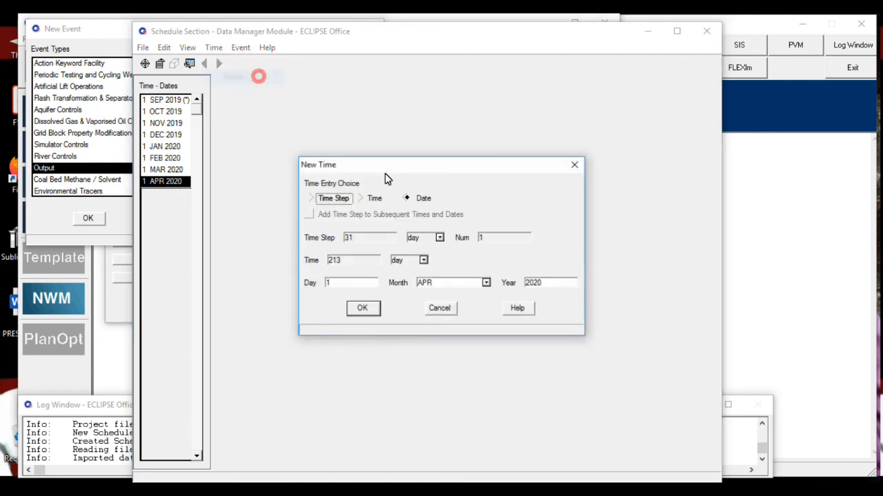
left_click(486, 283)
left_click(444, 302)
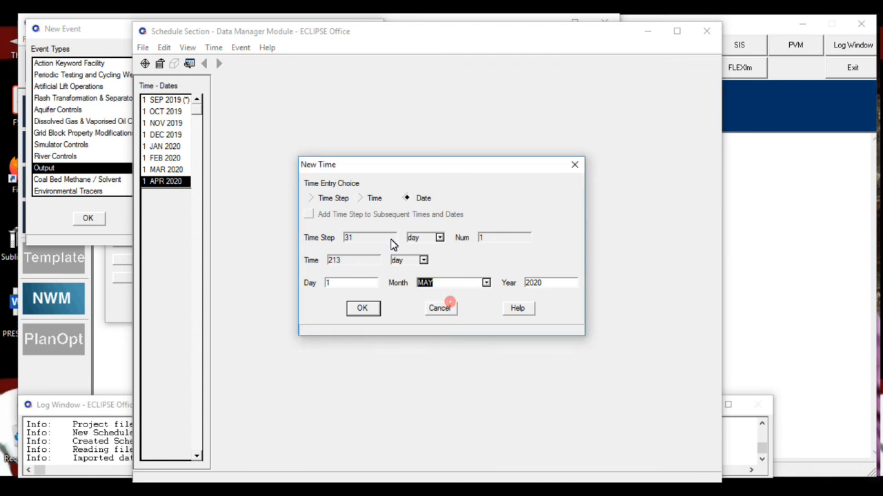
left_click(363, 308)
Insert the date 1 JUN 2020 into the schedule times
left_click(214, 47)
left_click(234, 77)
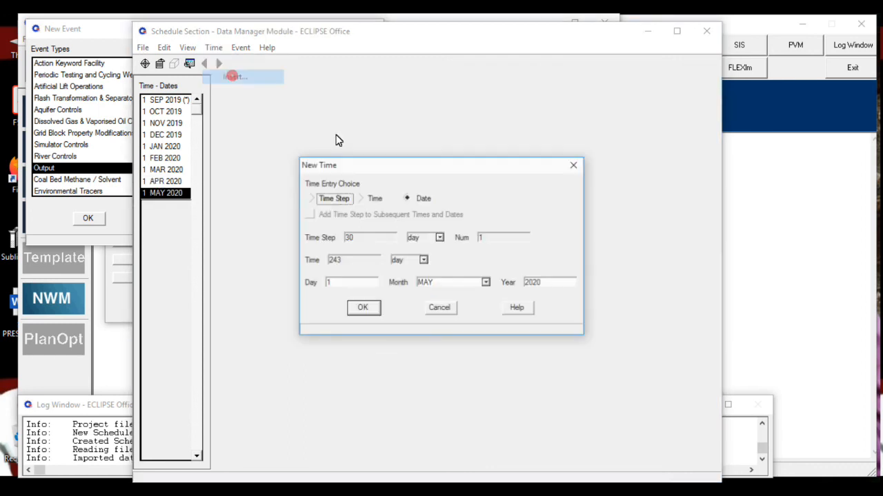
left_click(486, 282)
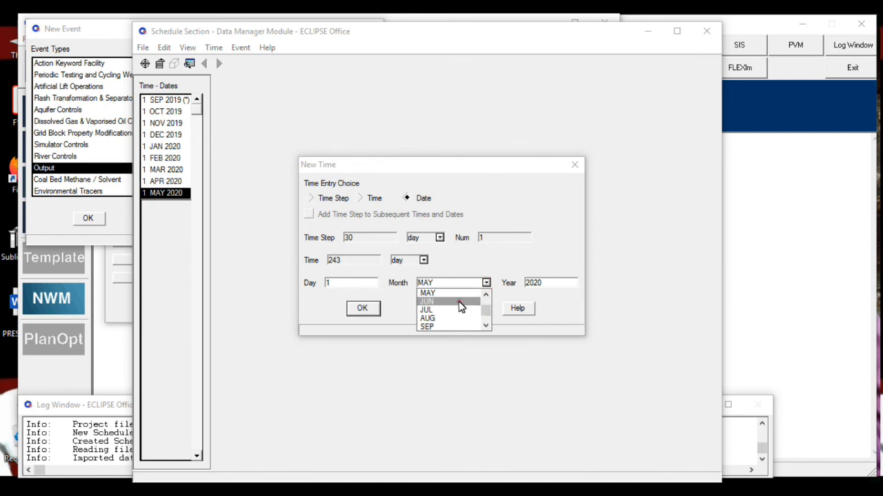
left_click(461, 303)
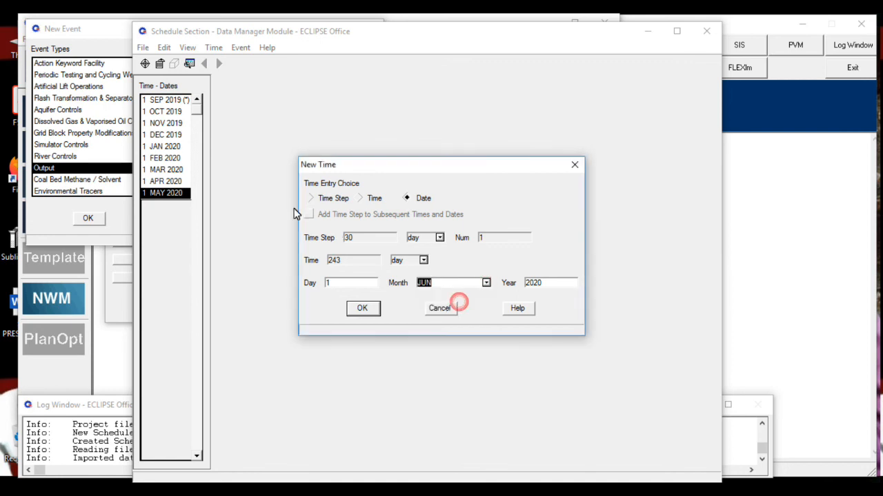
left_click(362, 309)
Insert the date 1 JUL 2020 into the schedule times
left_click(215, 49)
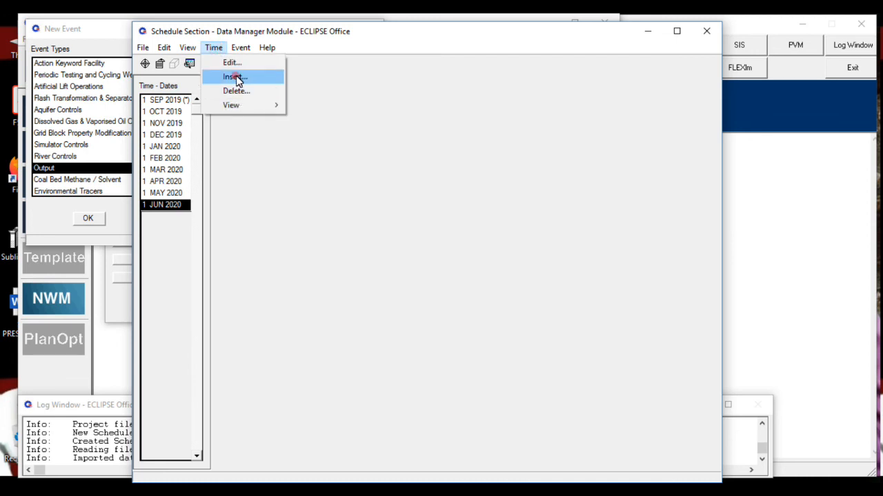
left_click(235, 77)
left_click(485, 282)
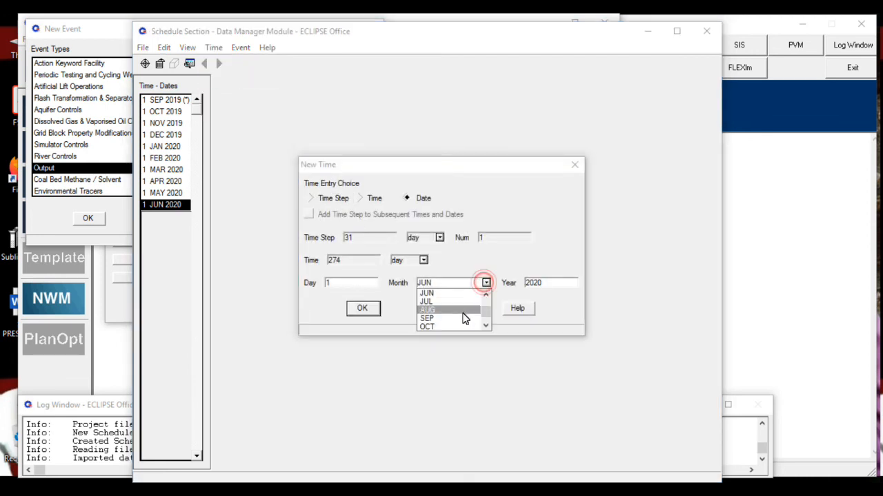
left_click(456, 302)
left_click(363, 307)
Insert the date 1 AUG 2020 into the schedule times
left_click(214, 48)
left_click(237, 77)
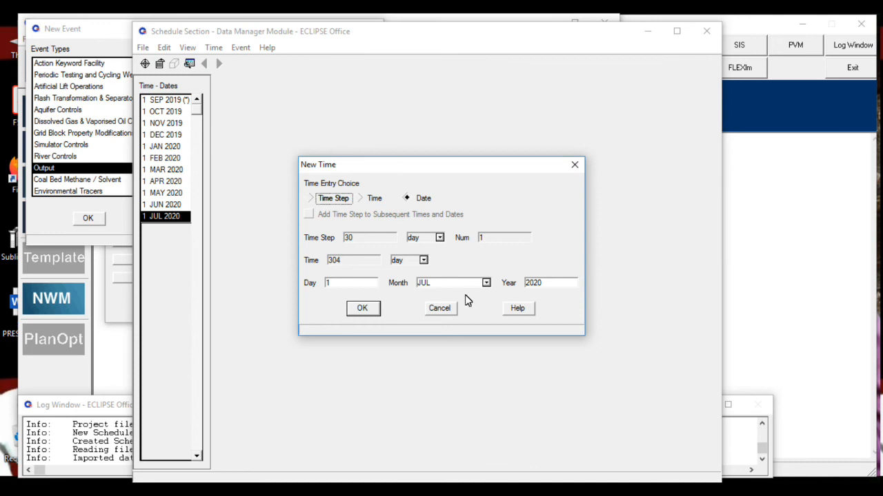
left_click(486, 282)
left_click(464, 303)
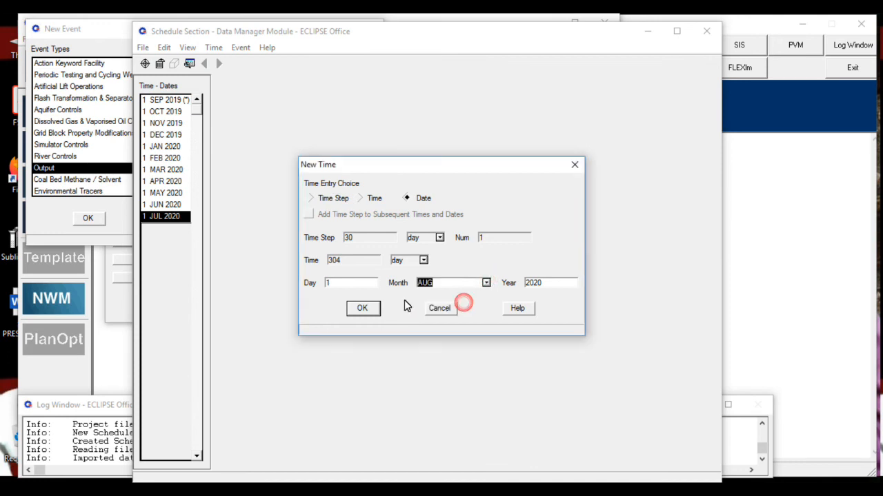
left_click(362, 308)
Insert the date 1 SEP 2020 into the schedule times
left_click(213, 48)
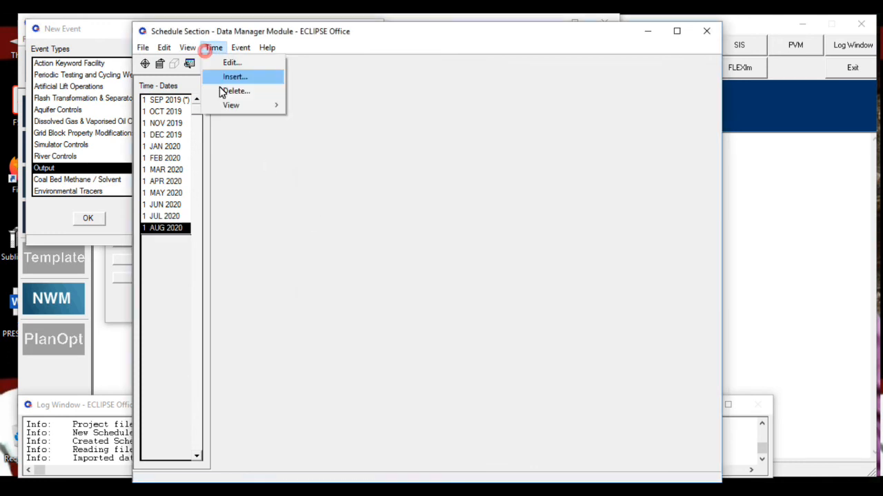
left_click(221, 77)
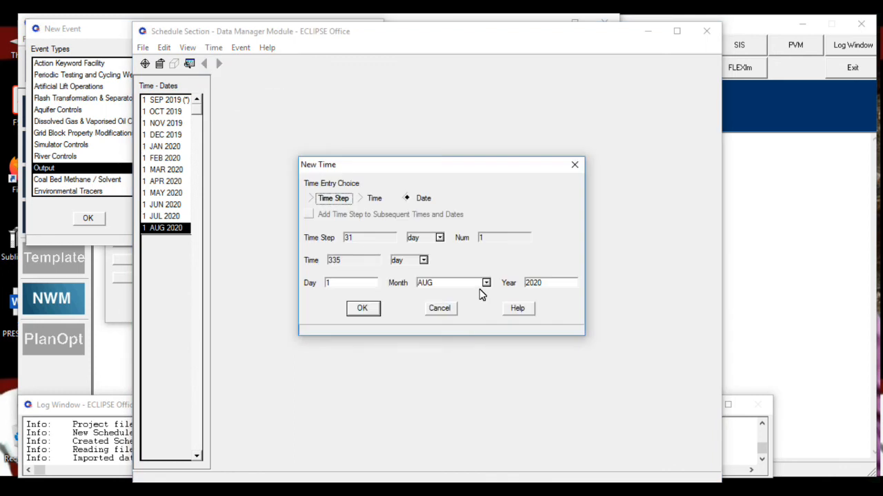
left_click(486, 283)
left_click(457, 314)
left_click(486, 284)
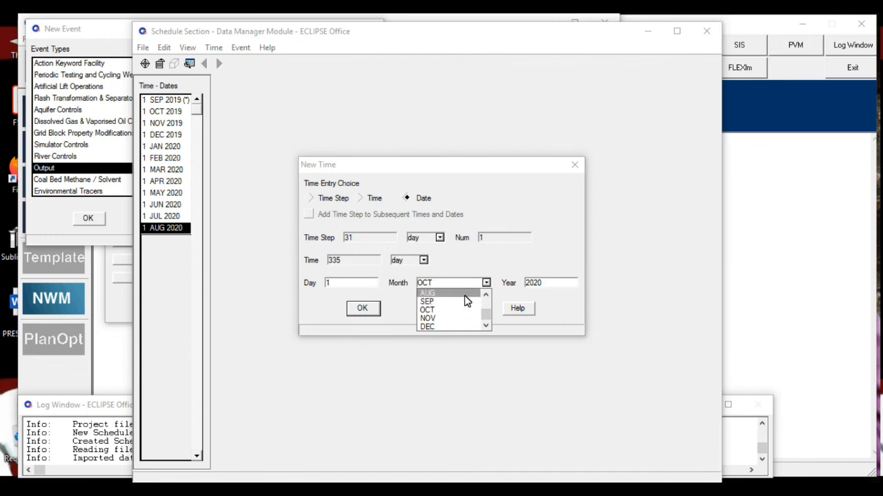
left_click(464, 301)
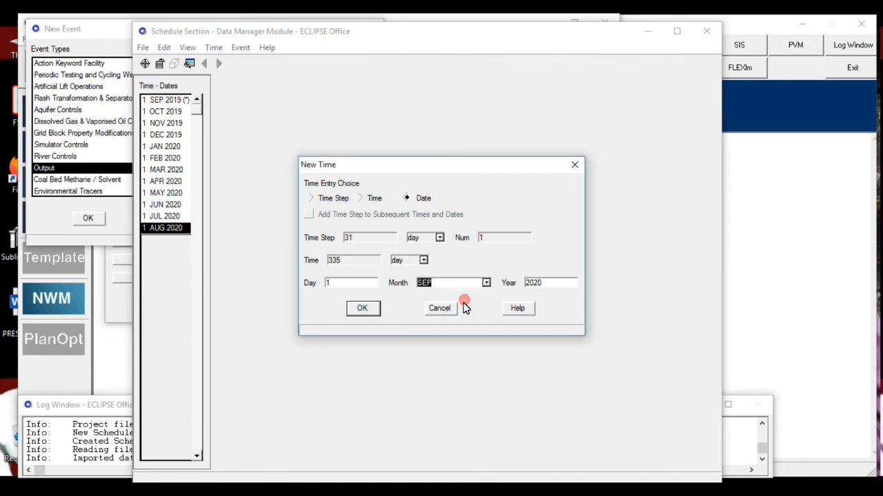
left_click(361, 309)
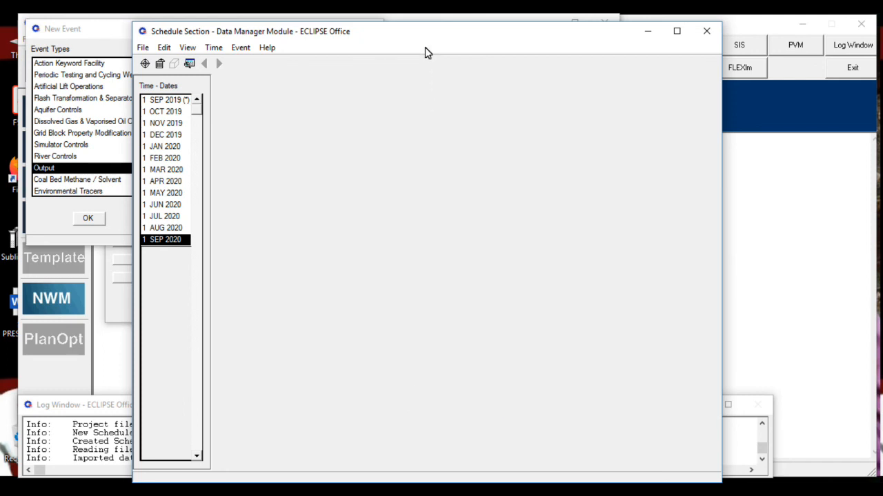
Close the Schedule section and save it by overwriting the existing LBKG20100012-EX1_SCH file, updating the current case and project file
left_click_drag(422, 33, 413, 69)
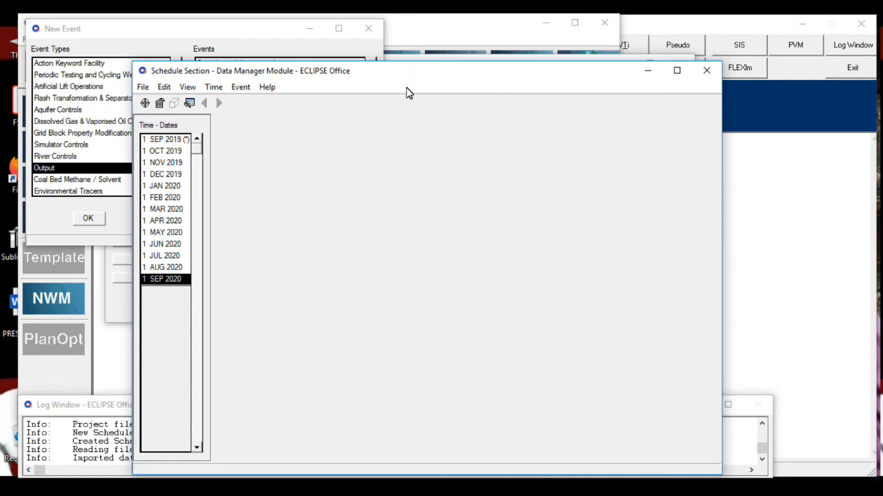
left_click(406, 87)
left_click(405, 83)
left_click_drag(422, 76, 420, 31)
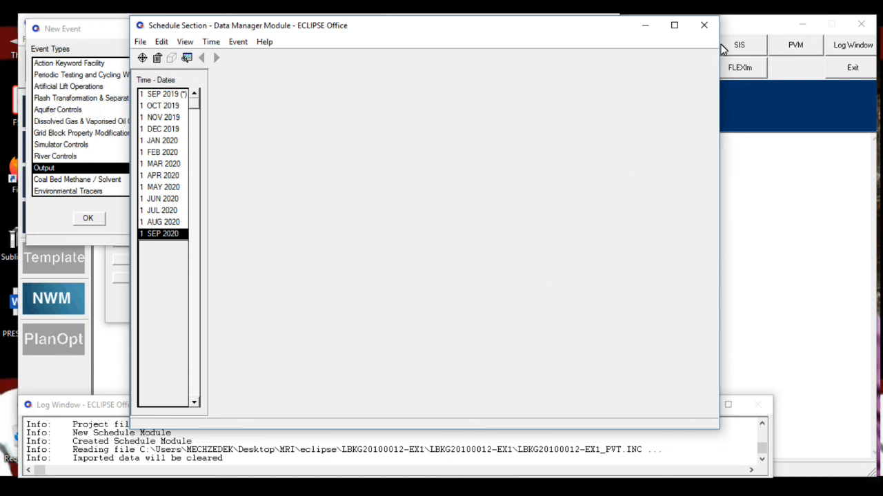
left_click(703, 27)
left_click(702, 80)
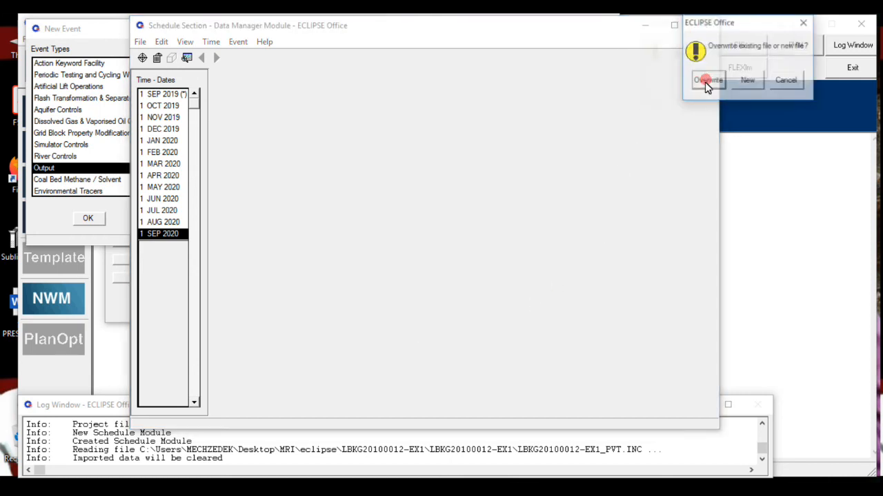
left_click(712, 83)
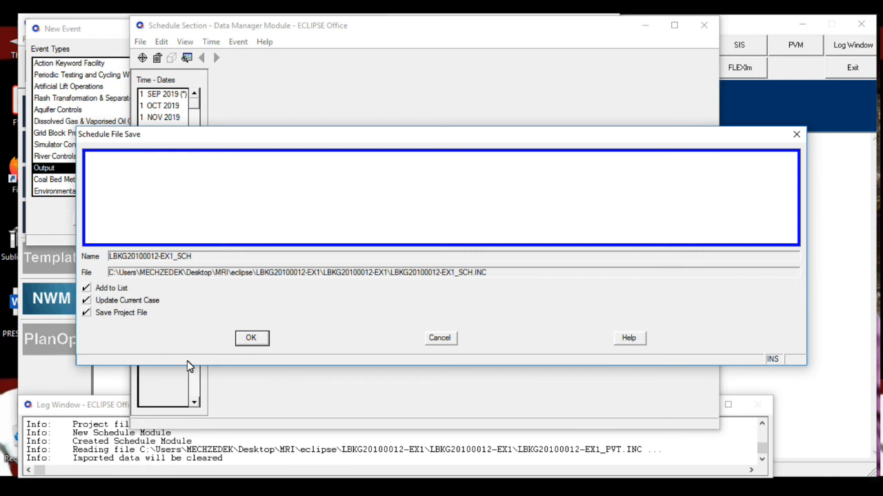
left_click(251, 338)
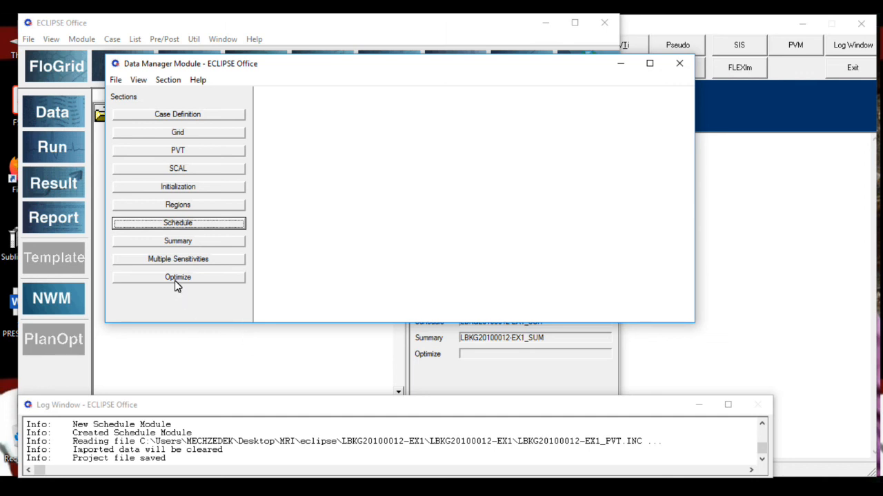
Open the Summary section, examine its Field, Block and Region keyword categories, and close it
left_click(177, 243)
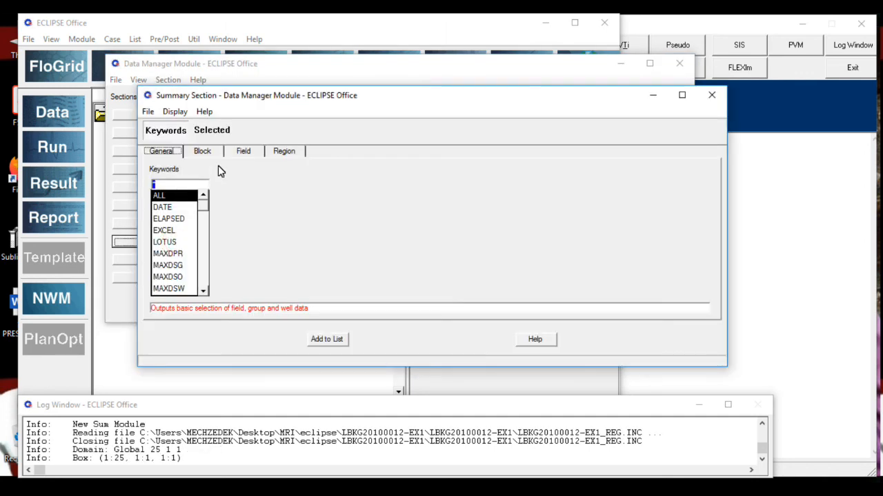
left_click(242, 151)
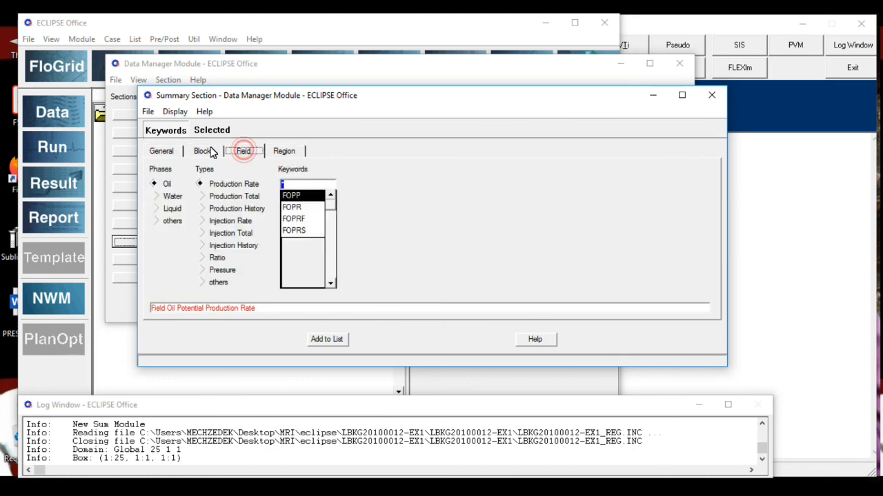
left_click(199, 154)
left_click(245, 151)
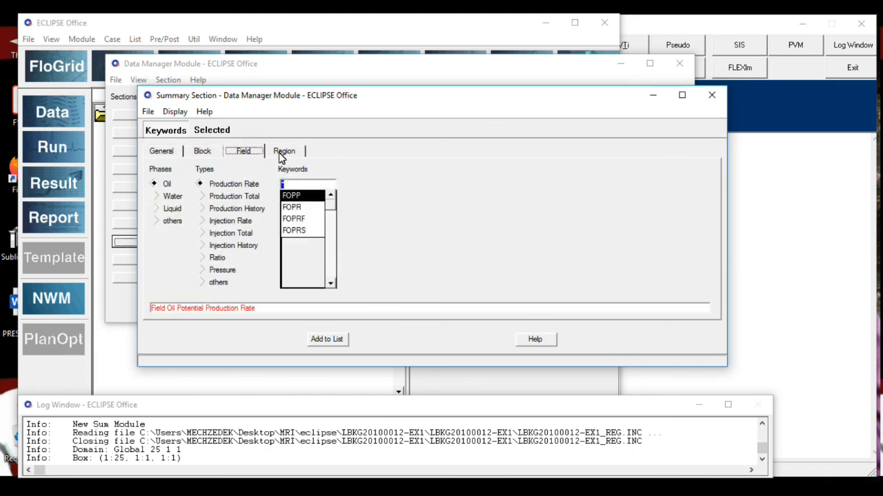
left_click(279, 153)
left_click(245, 151)
left_click(280, 153)
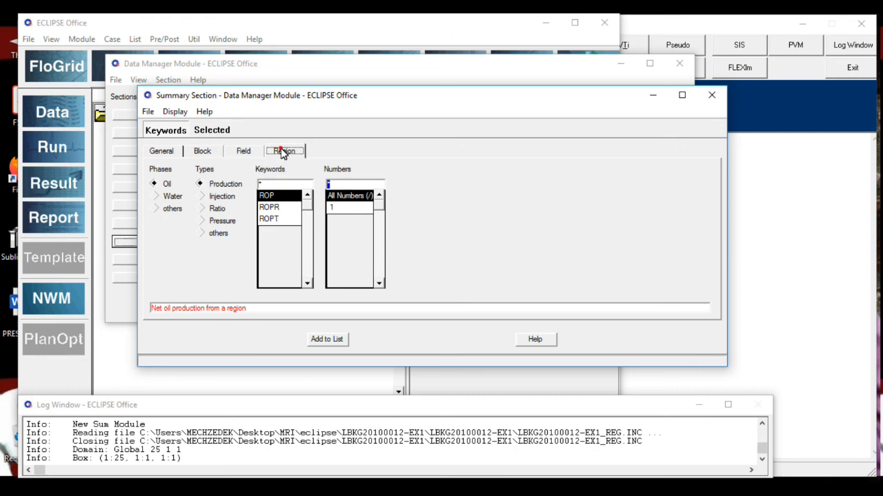
left_click(242, 152)
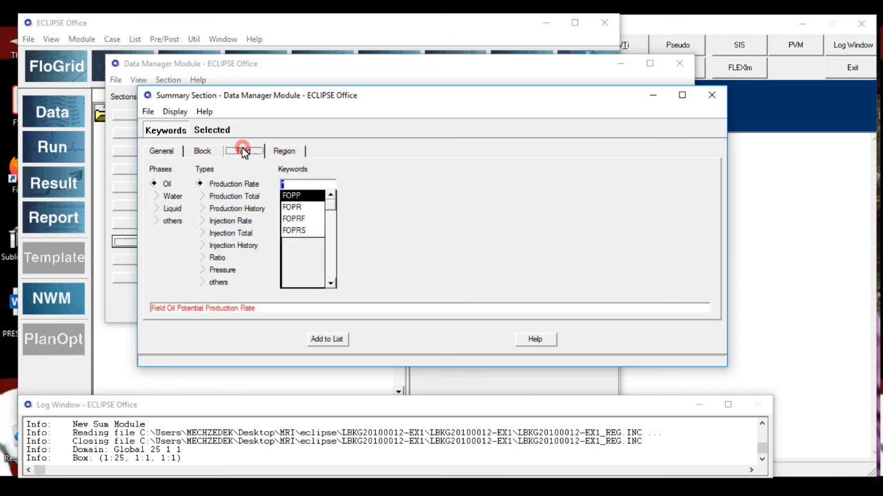
left_click(207, 152)
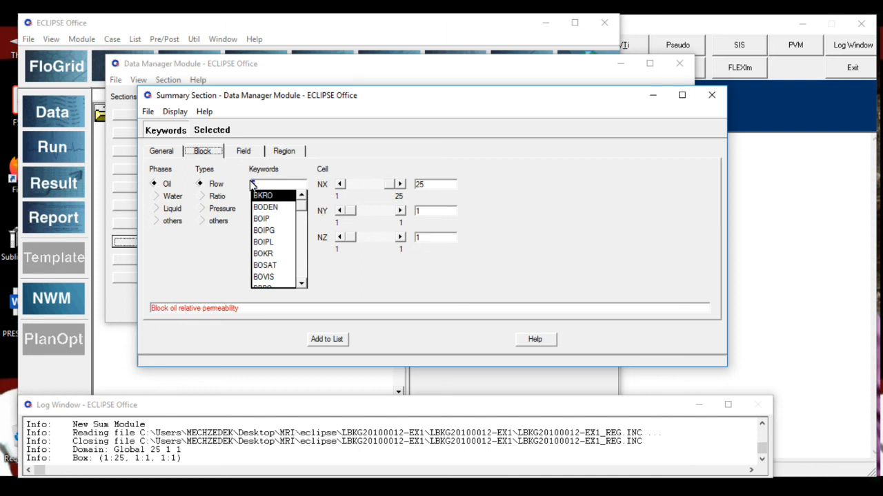
left_click(711, 95)
Reopen the Summary section and look through the Region, Field and Block keywords and the display options
left_click(181, 243)
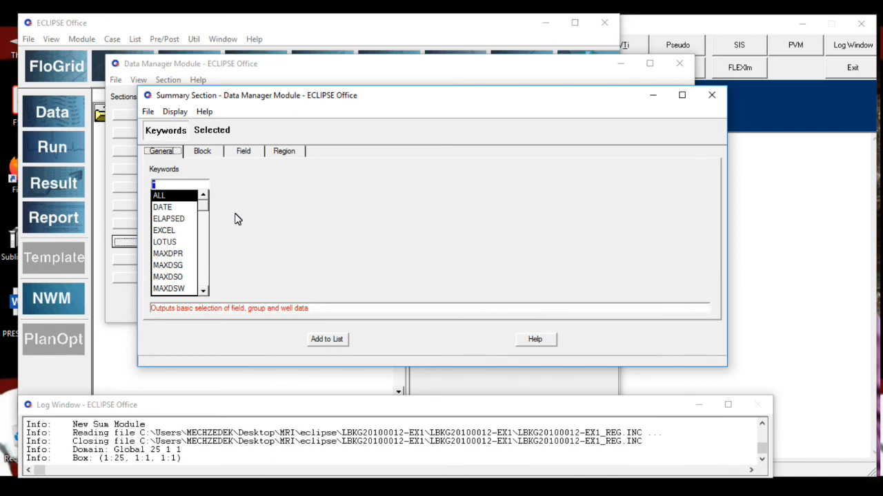
left_click(288, 151)
left_click(242, 153)
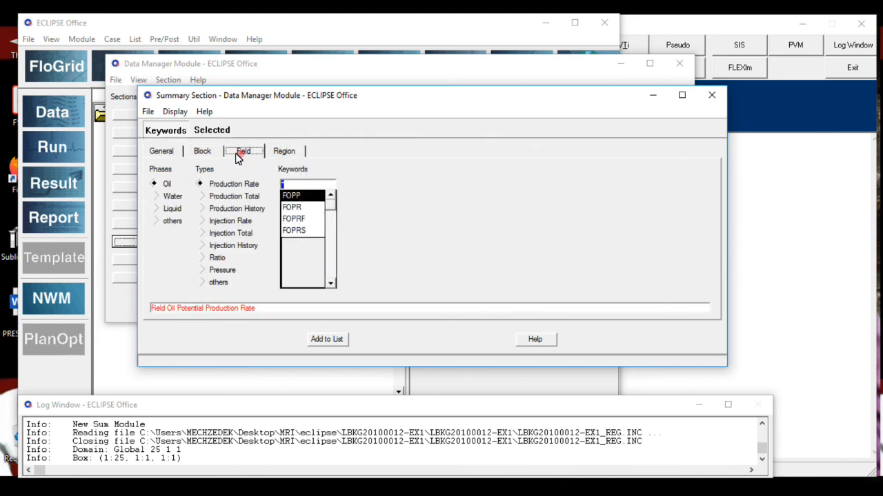
left_click(204, 153)
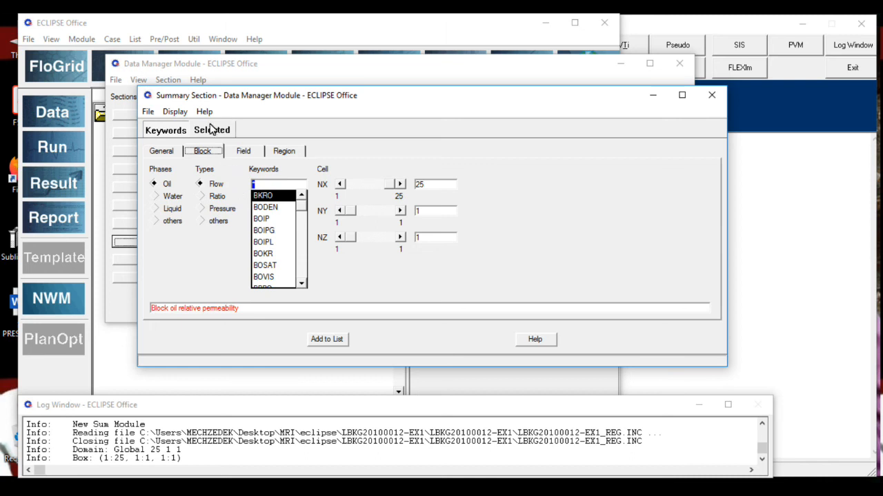
left_click(175, 114)
left_click(175, 114)
left_click(176, 114)
left_click(194, 140)
left_click(302, 195)
Add the field oil production rate keyword FOPR to the summary list
left_click(244, 153)
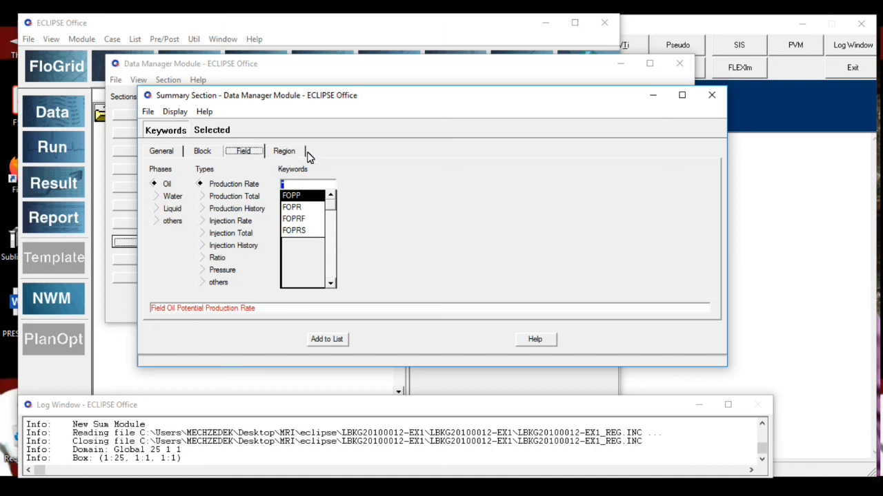
left_click(281, 153)
left_click(245, 151)
left_click(293, 207)
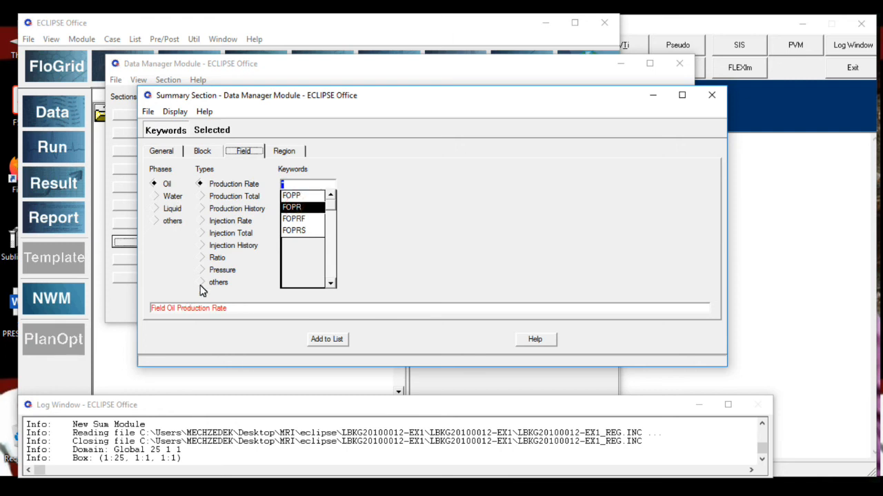
left_click(327, 341)
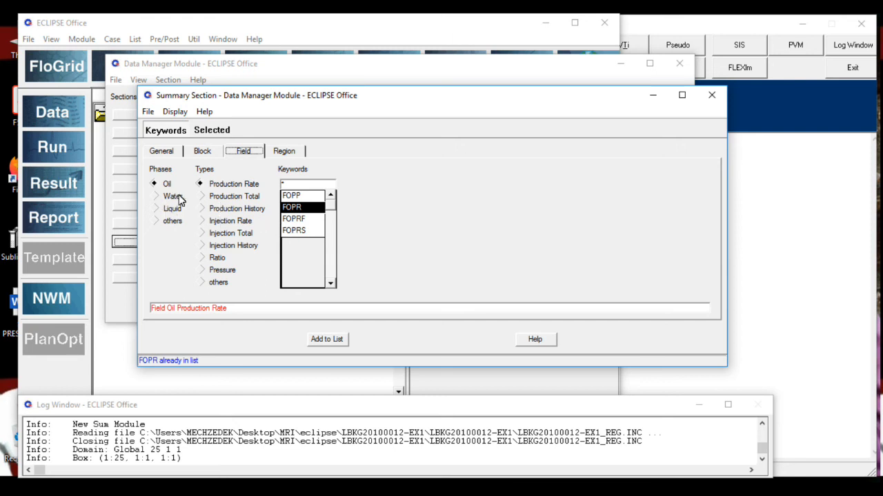
Add the field water production rate keyword FWPR to the summary list
left_click(154, 197)
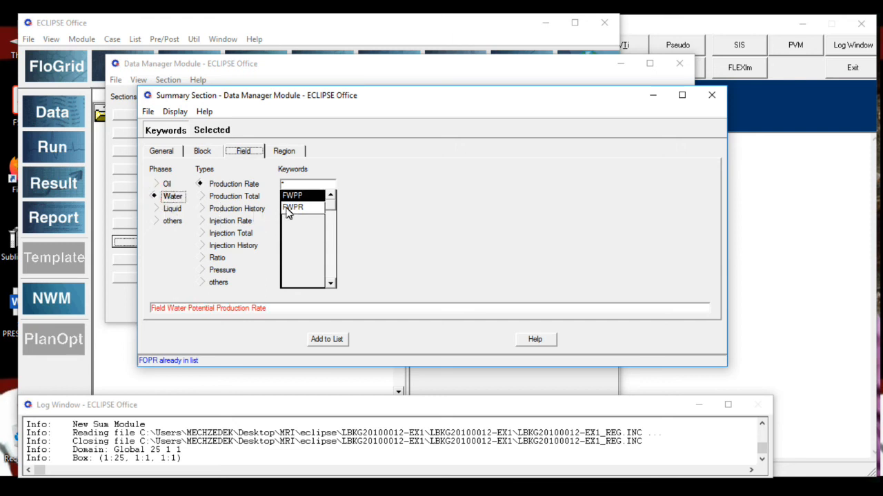
left_click(288, 209)
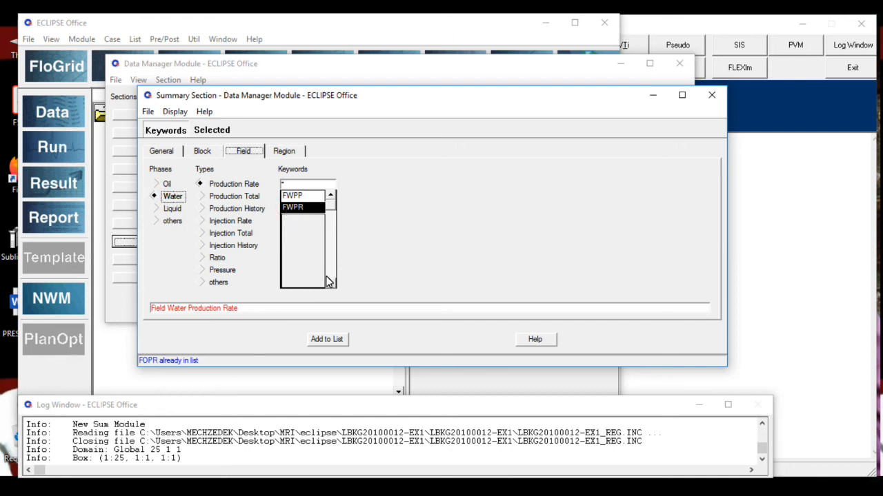
left_click(328, 340)
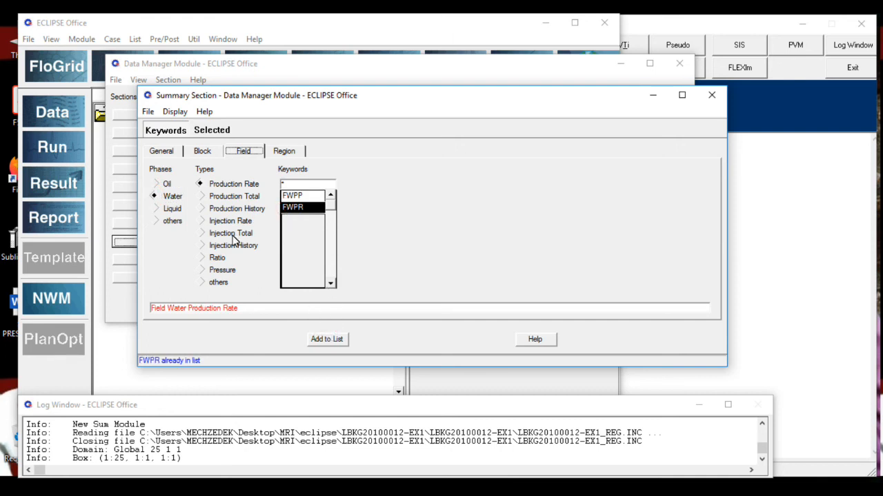
Add the field pressure keyword FPR to the summary list
left_click(156, 221)
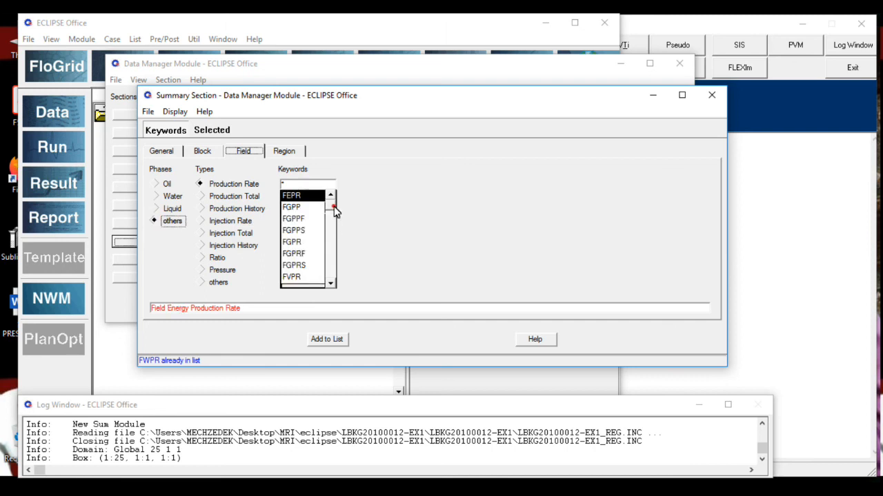
left_click(224, 197)
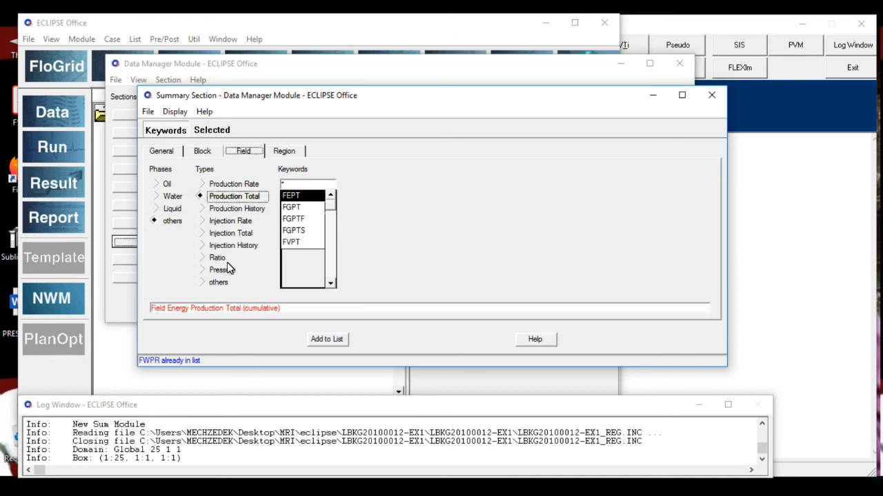
left_click(202, 271)
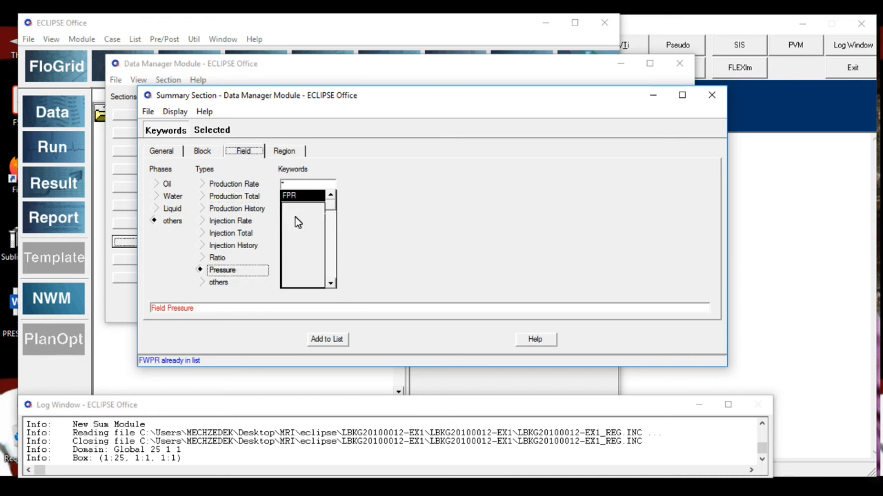
left_click(318, 341)
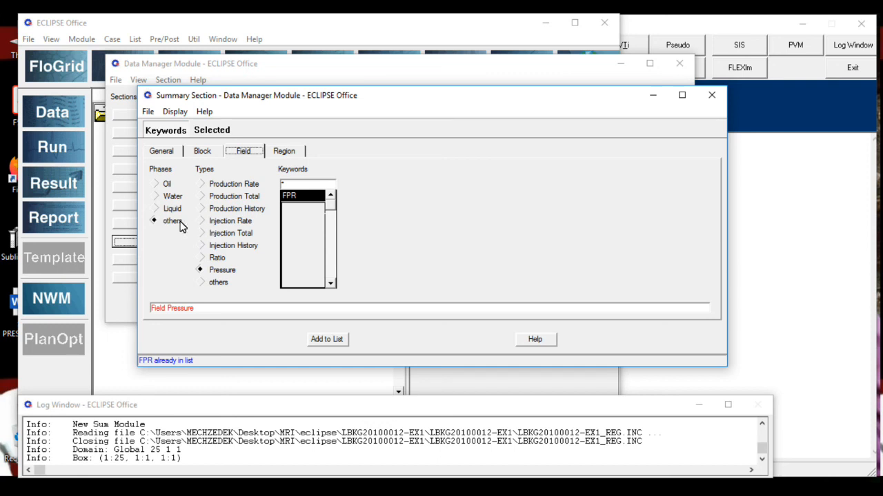
Add the field water cut keyword FWCT and the field pressure keyword FPR to the summary list
left_click(201, 258)
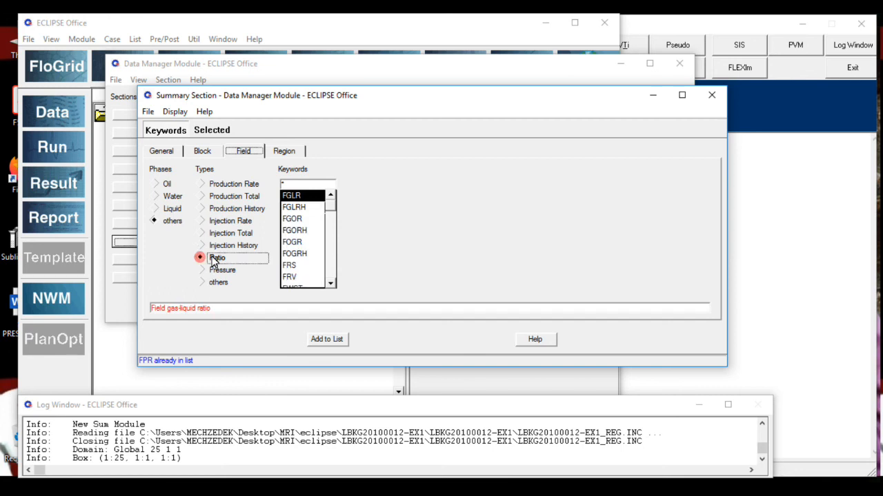
left_click_drag(331, 203, 330, 250)
left_click(298, 266)
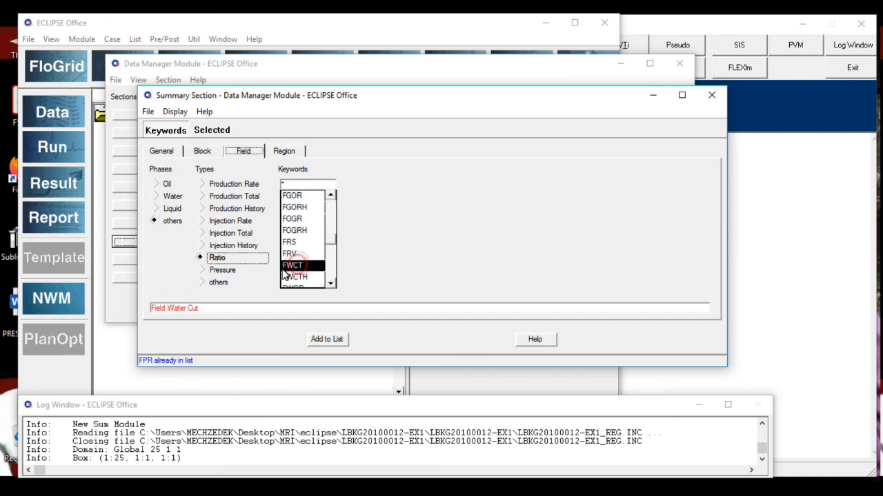
left_click(324, 340)
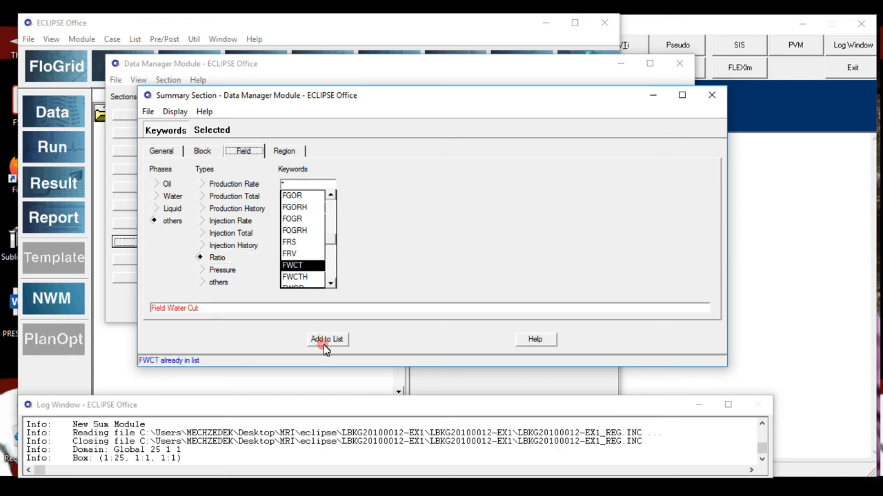
left_click(202, 271)
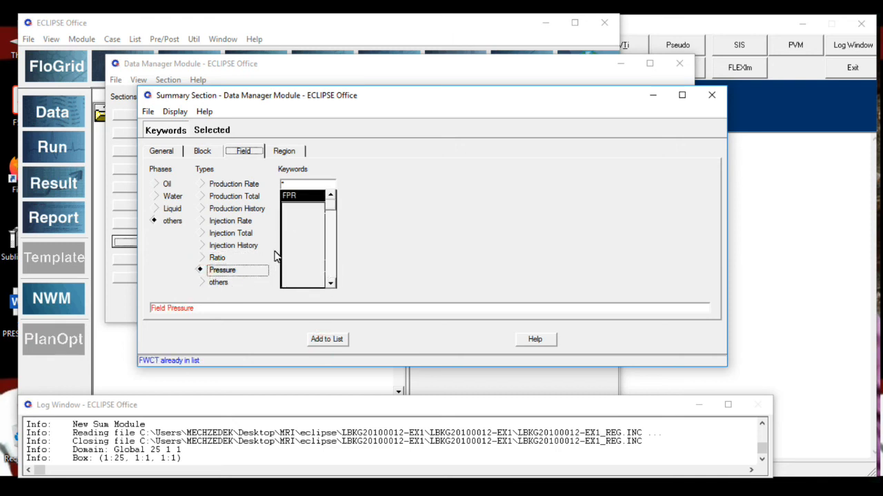
left_click(320, 339)
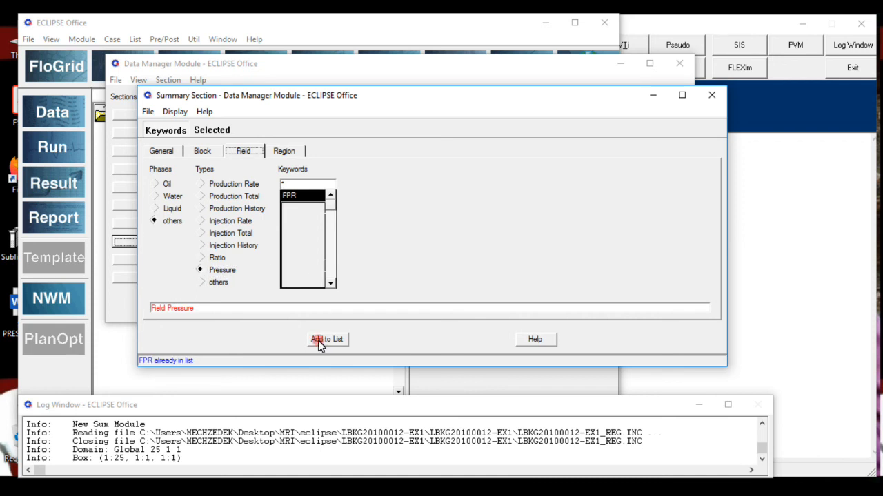
Remove WWCTH and every other vector listed after FWPR from the selected summary vectors
left_click(284, 152)
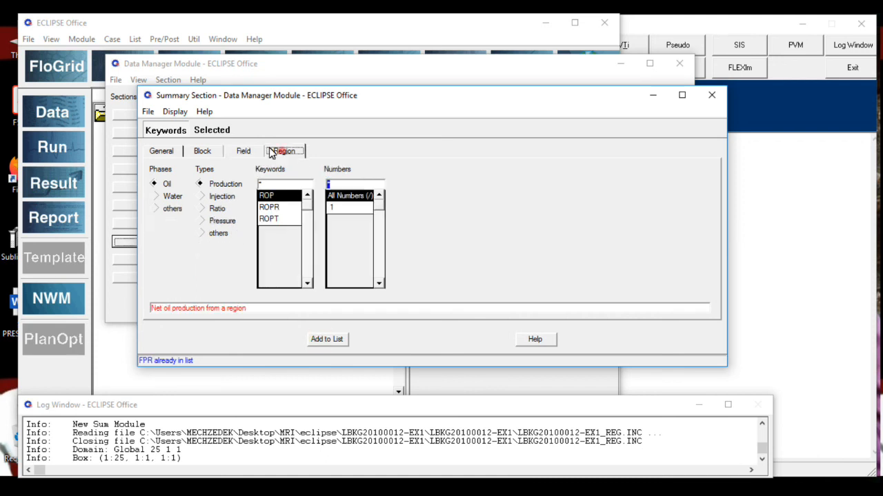
left_click(210, 131)
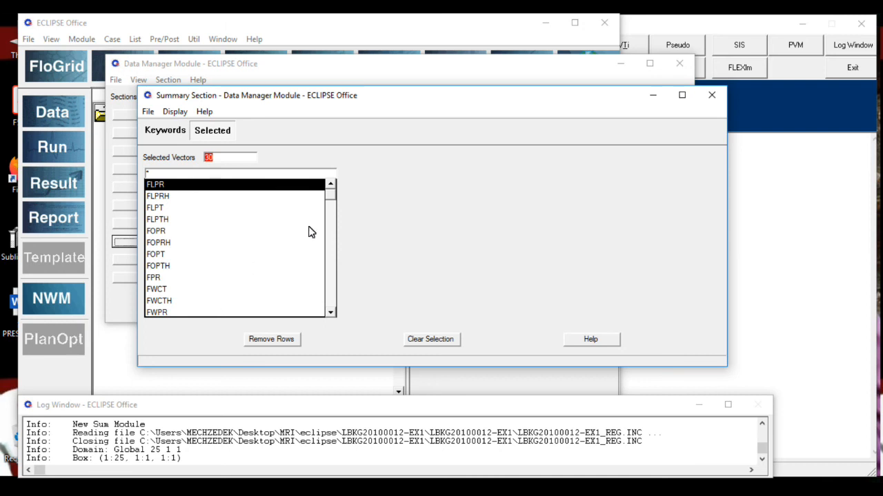
left_click_drag(330, 200, 329, 314)
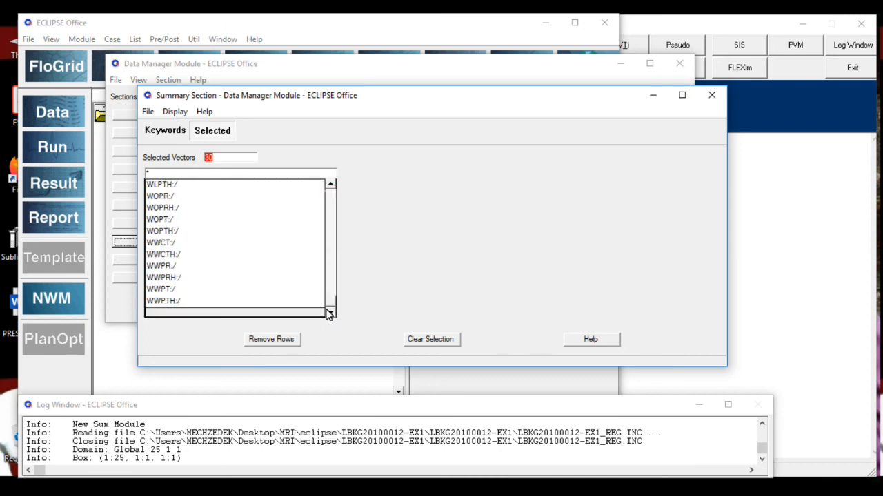
left_click(189, 255)
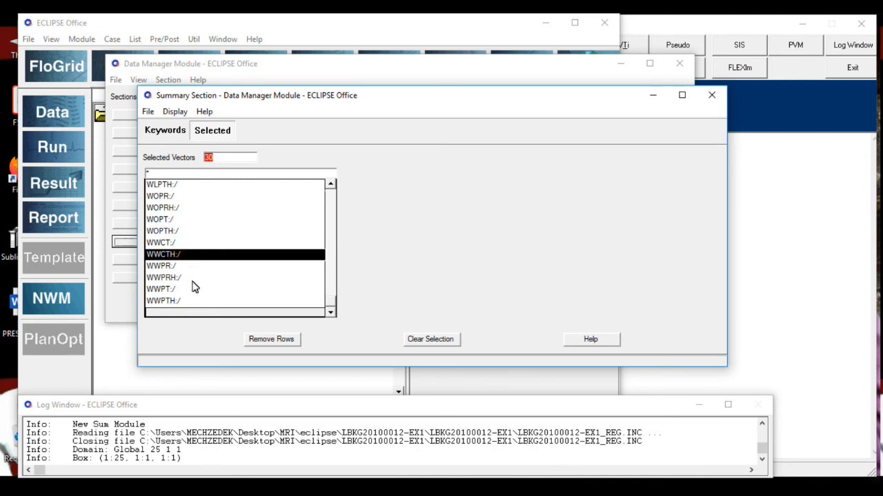
left_click(262, 347)
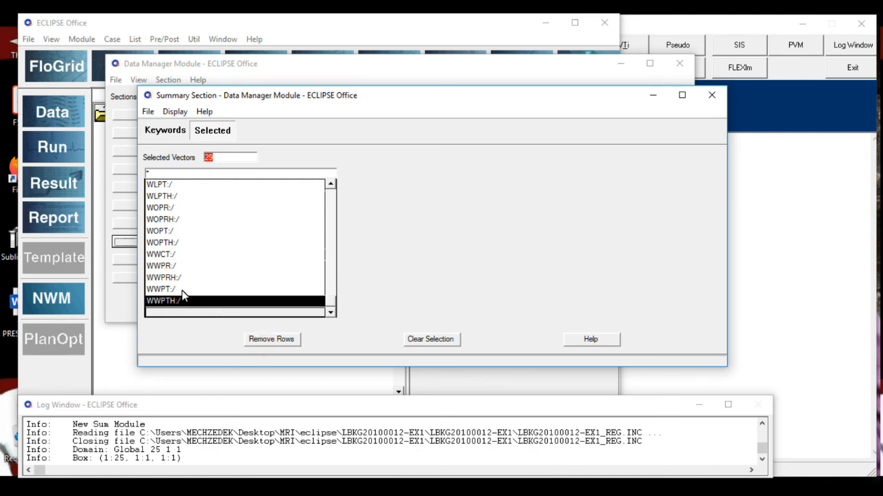
left_click(271, 342)
left_click(271, 342)
left_click(271, 342)
left_click(271, 342)
left_click(271, 342)
left_click(271, 342)
left_click(271, 342)
left_click(271, 342)
left_click(271, 342)
left_click(271, 342)
left_click(271, 342)
left_click(271, 343)
left_click(271, 342)
left_click(271, 342)
left_click(271, 342)
left_click(271, 342)
left_click(271, 342)
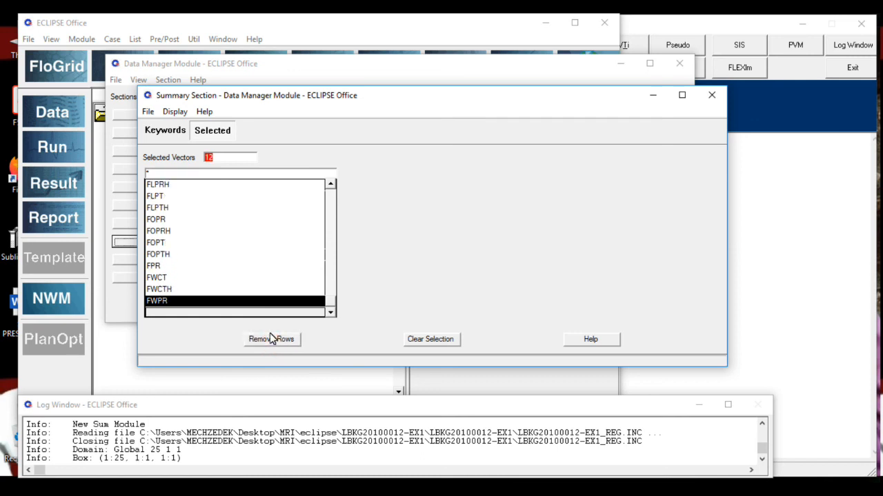
Remove the liquid history vectors FLPRH and FLPTH from the selected summary vectors
left_click(174, 131)
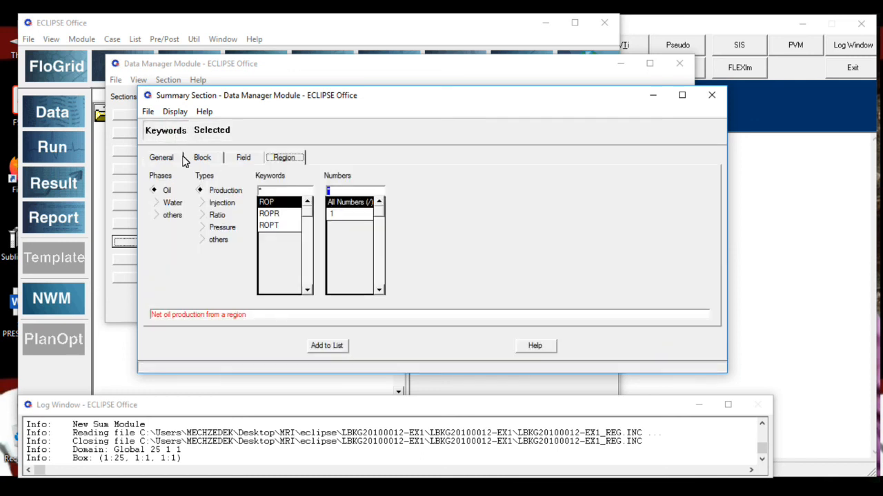
left_click(242, 158)
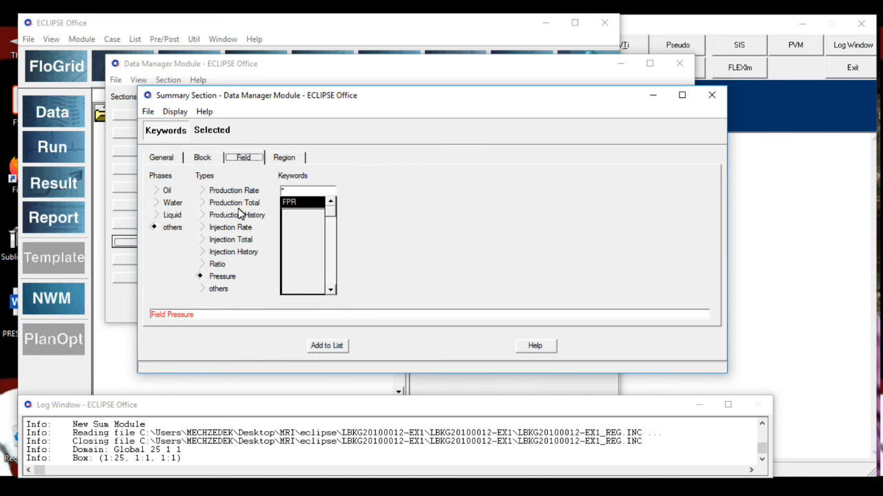
left_click(280, 158)
left_click(211, 131)
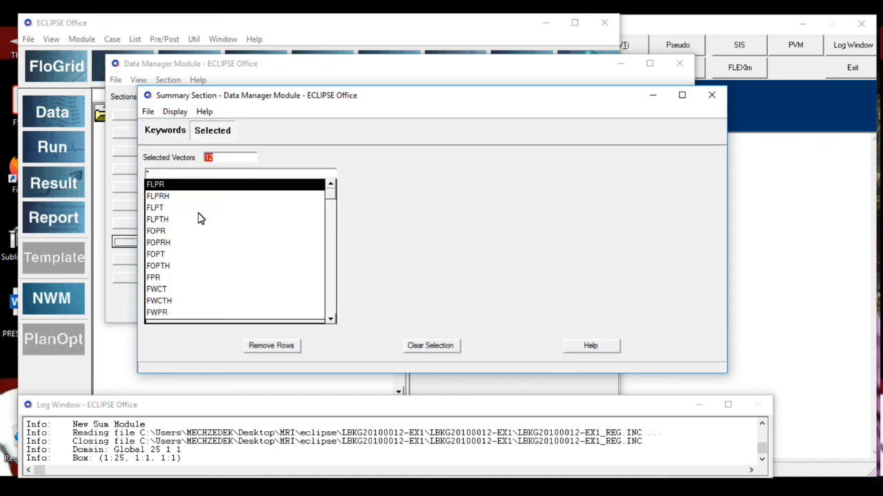
left_click(168, 196)
left_click(271, 351)
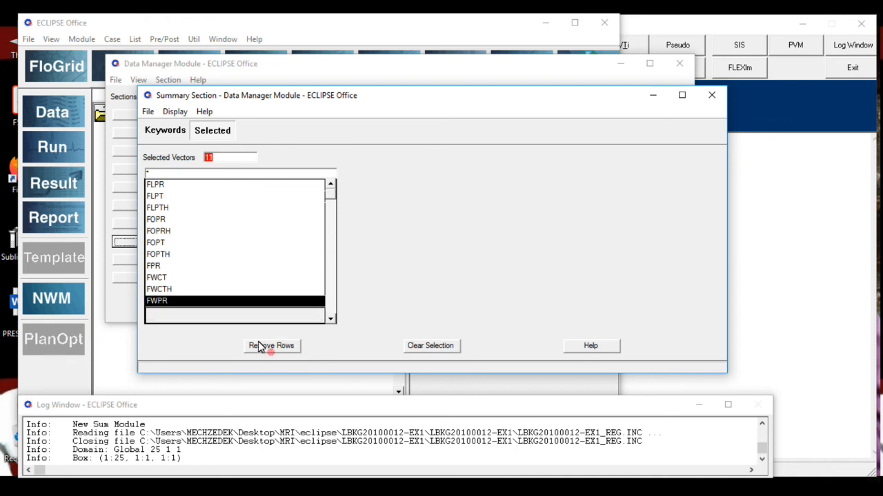
left_click(166, 209)
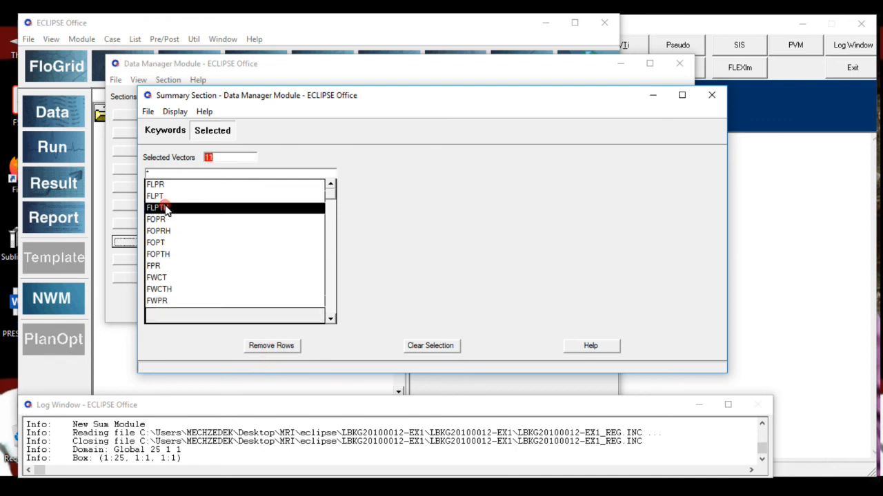
left_click(262, 348)
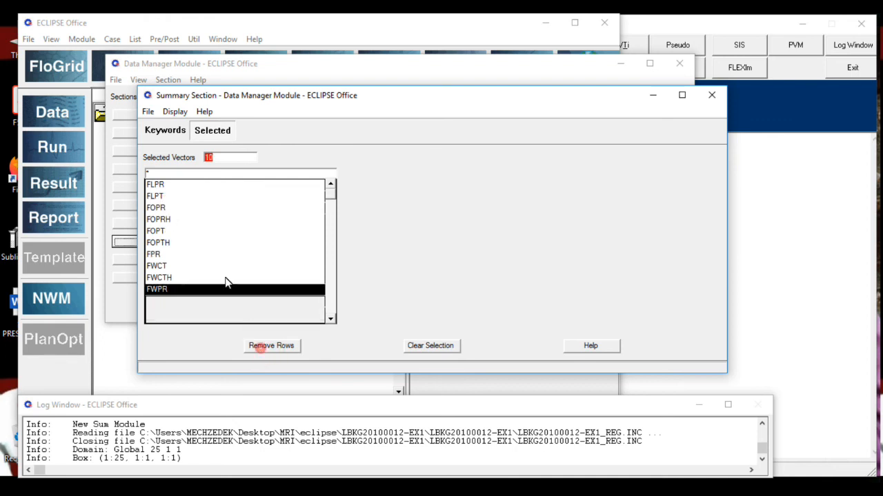
Review the remaining selected summary vectors against the available Field and Region keywords
left_click(162, 266)
left_click(331, 185)
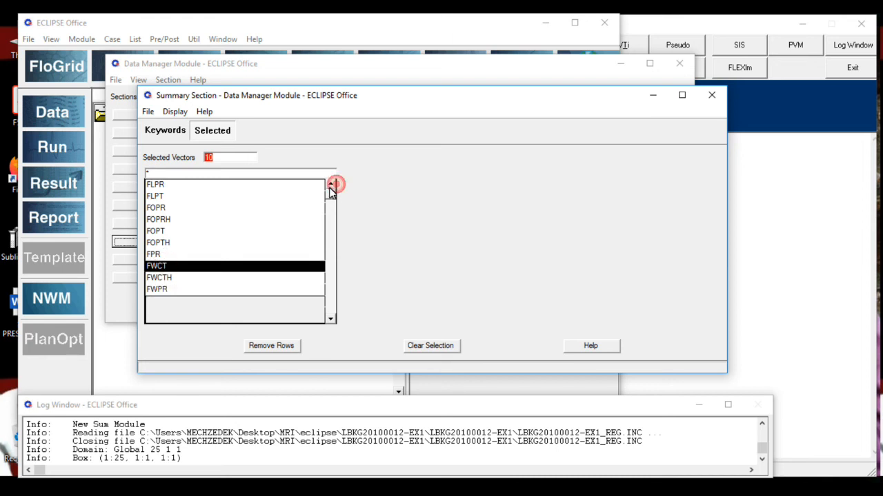
left_click(331, 319)
left_click(173, 133)
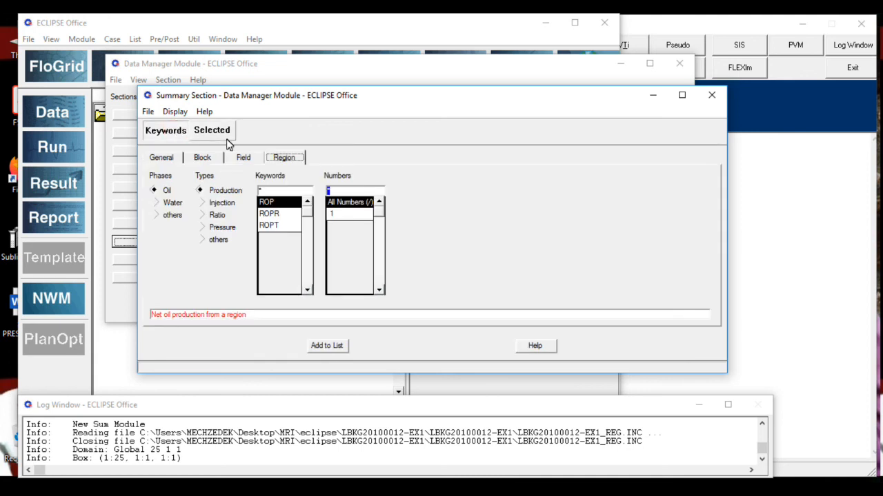
left_click(330, 174)
left_click(243, 157)
left_click(207, 131)
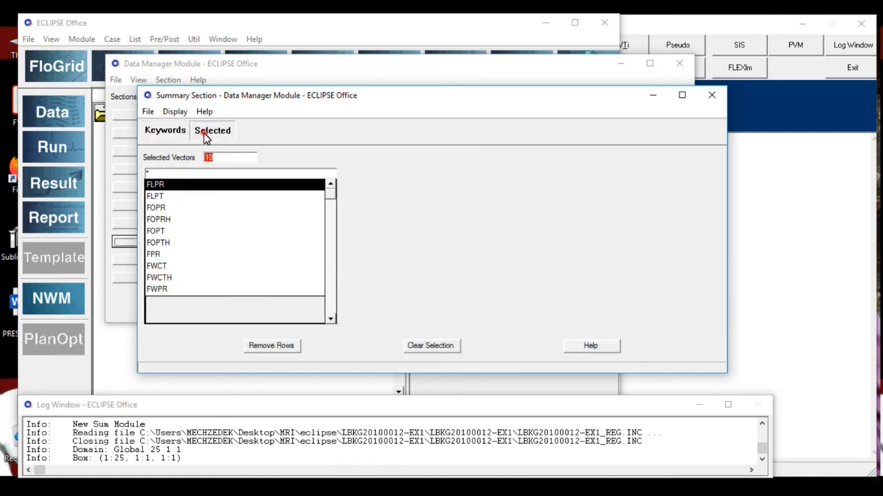
left_click(177, 196)
left_click(173, 243)
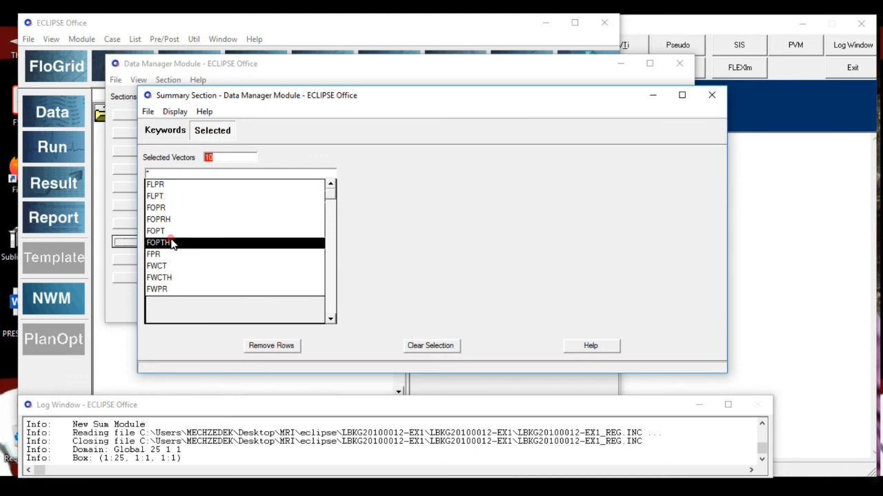
left_click(169, 255)
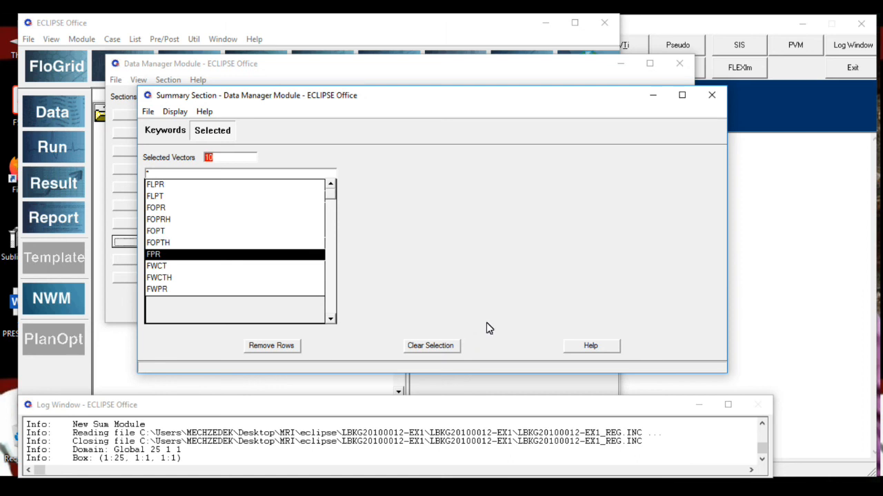
Close the Summary section, overwriting its existing file, and close the Data Manager module
left_click(717, 98)
left_click(721, 99)
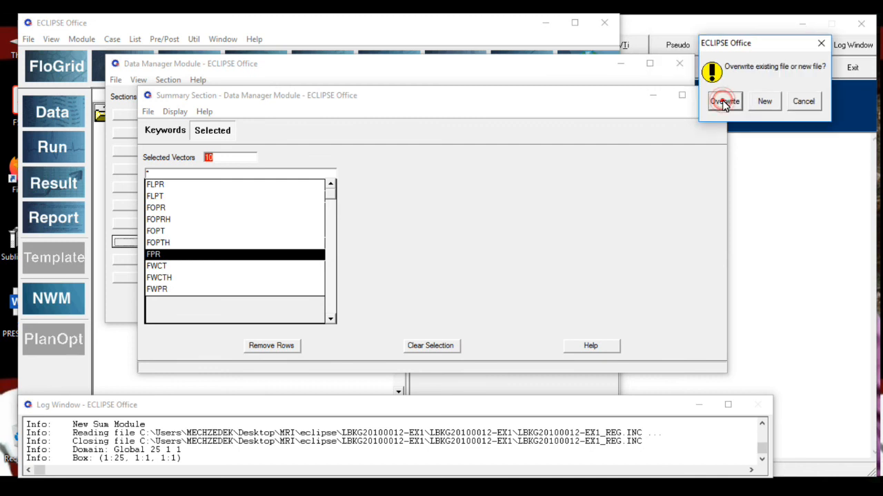
left_click(723, 100)
left_click(252, 338)
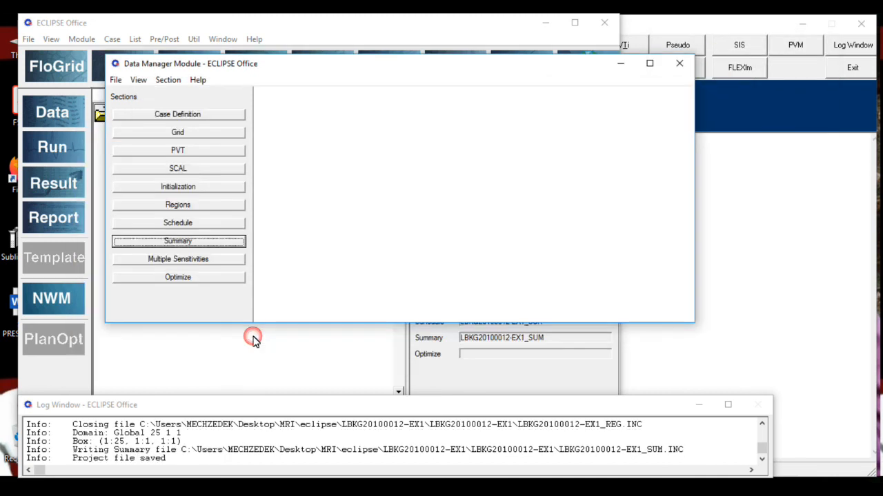
left_click(680, 63)
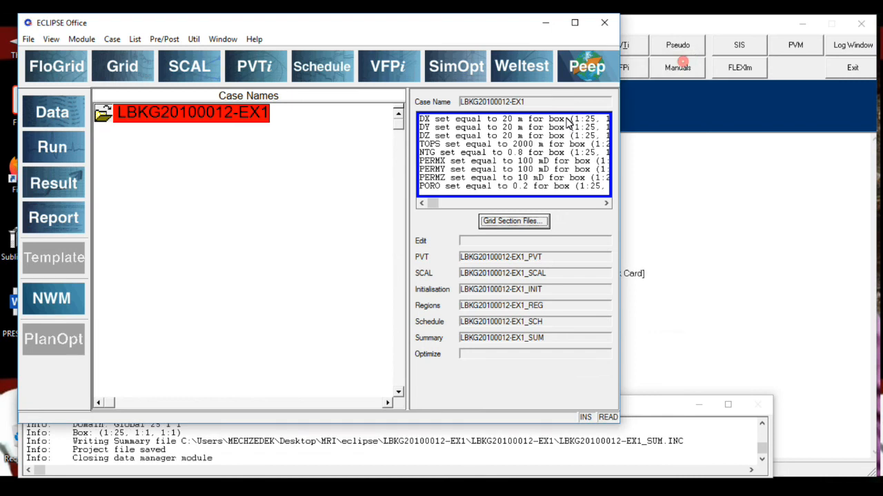
Run the LBKG20100012-EX1 simulation with unified output in the NON-PVM LOCAL environment and dismiss its message table
left_click(54, 148)
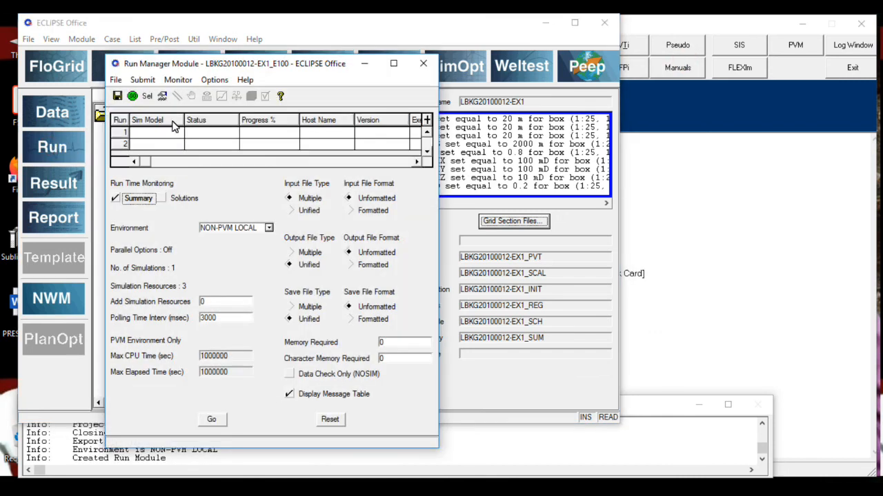
left_click(211, 422)
left_click(207, 421)
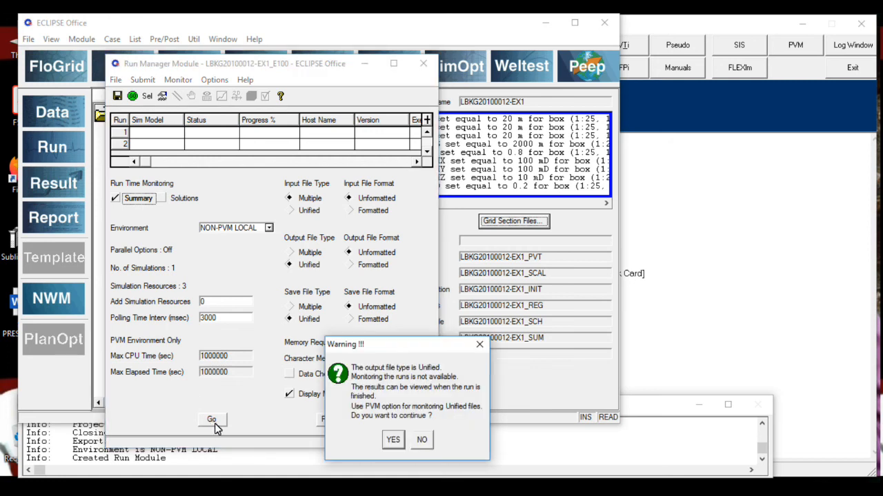
left_click(392, 439)
left_click(391, 438)
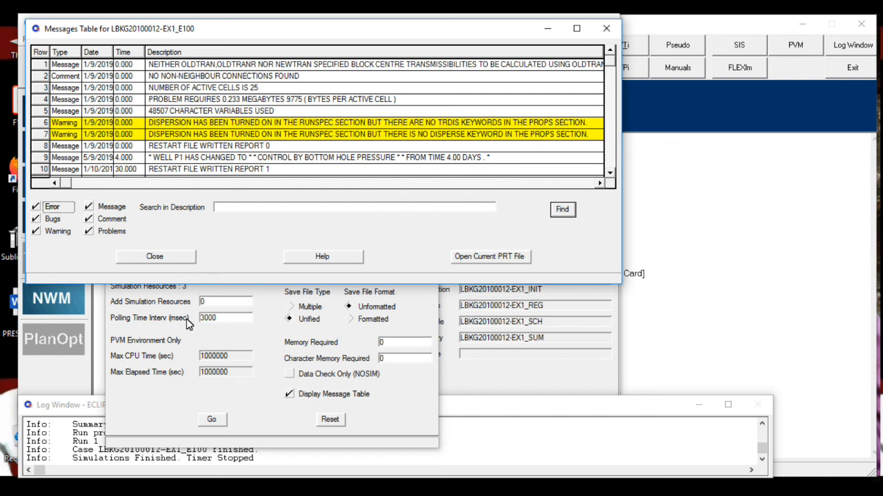
left_click(176, 261)
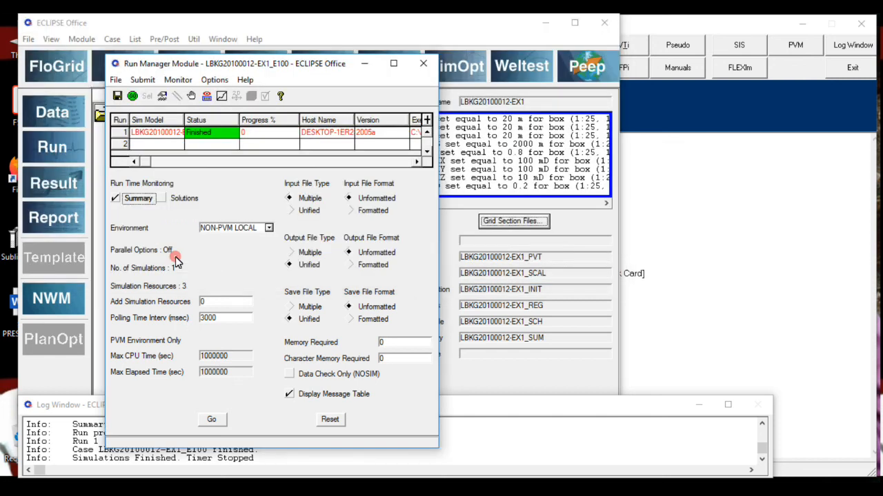
Open the Result Viewer and load the current case's Solution results
left_click(54, 188)
left_click(304, 93)
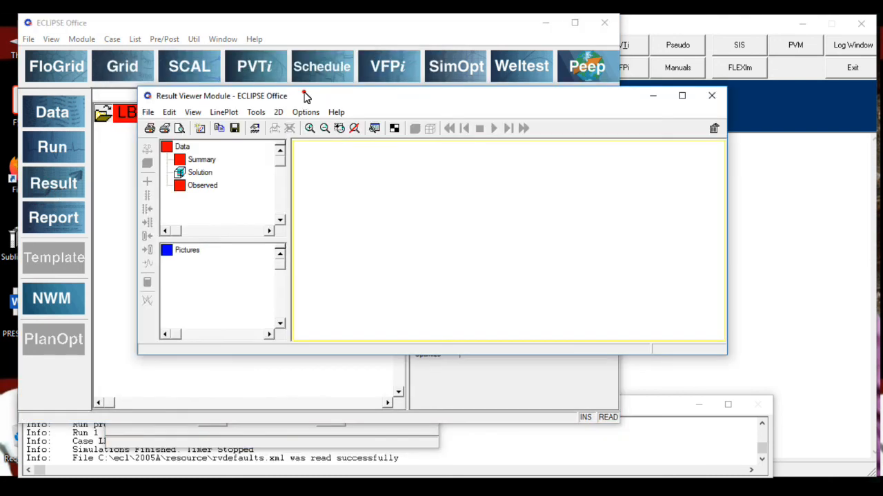
left_click_drag(304, 93, 245, 96)
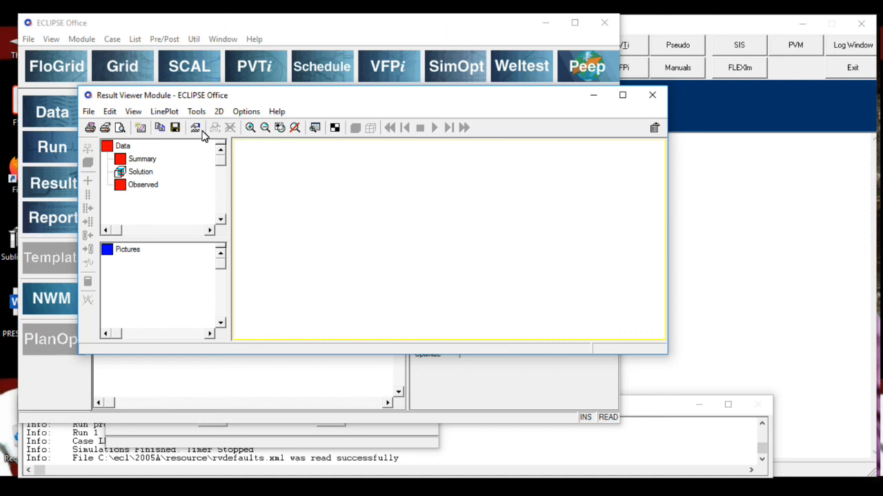
left_click(89, 112)
mouse_move(100, 127)
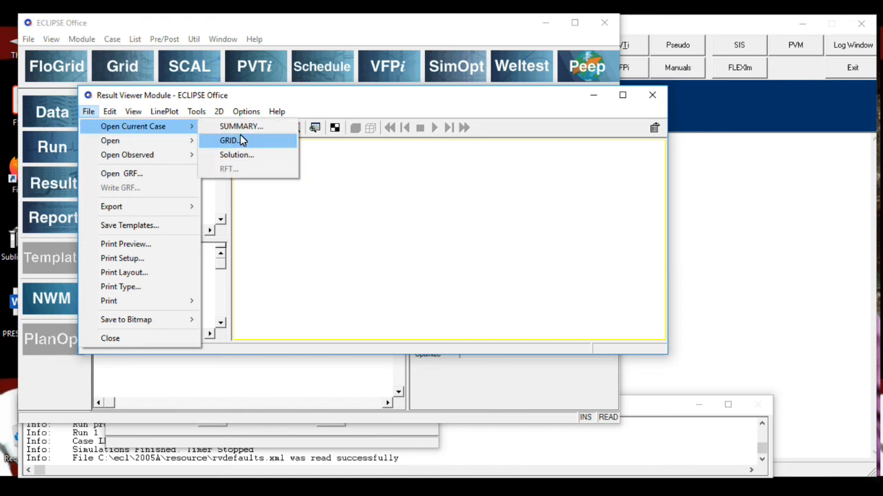
left_click(245, 155)
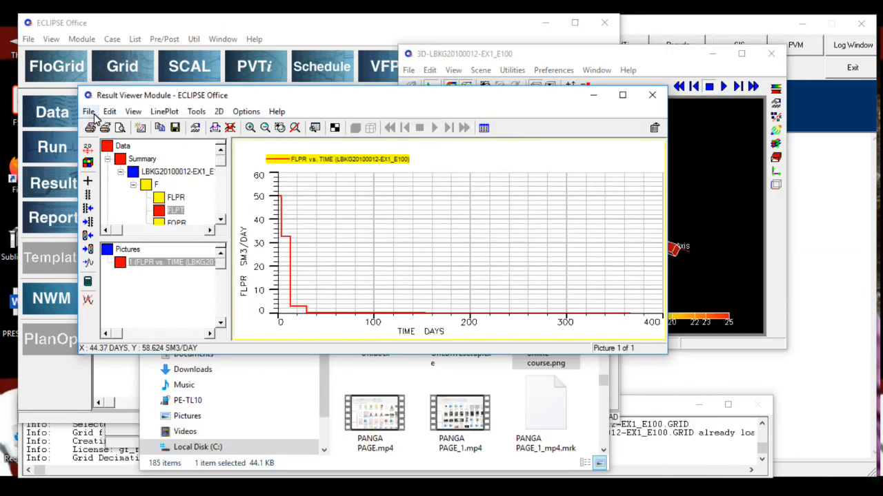
left_click(88, 111)
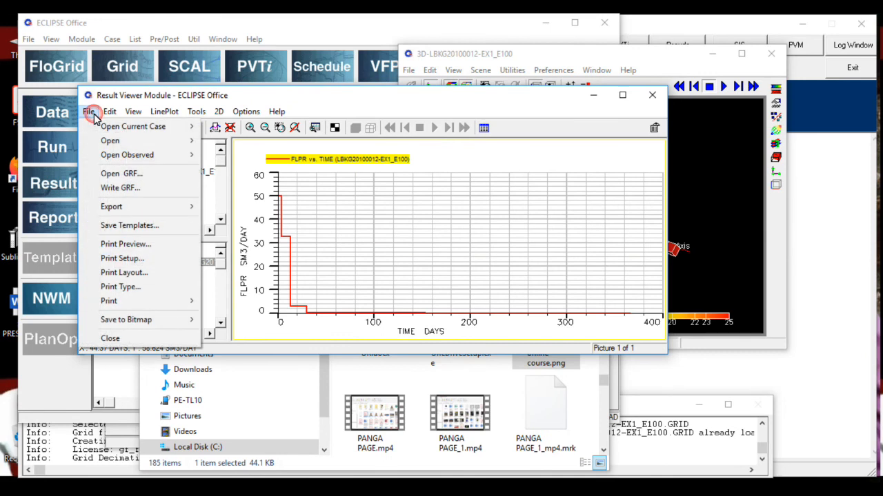
left_click(88, 111)
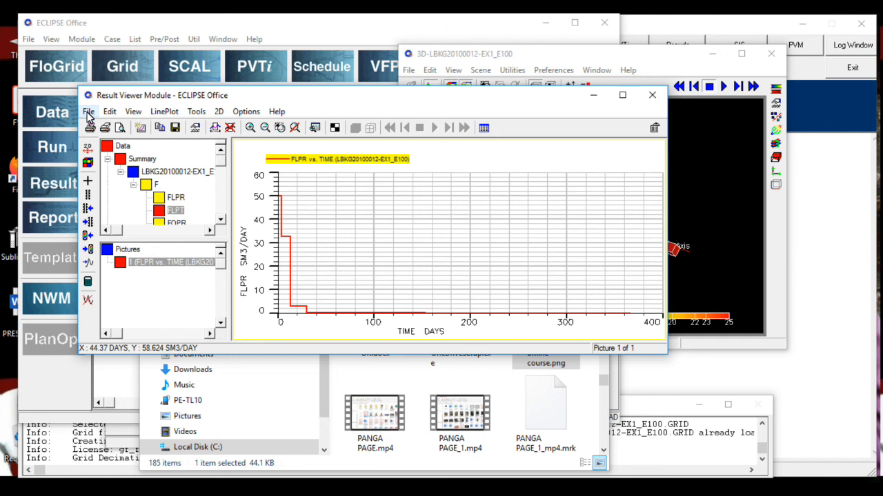
Load all summary vectors and all reports of the current case into the Result Viewer
left_click(89, 112)
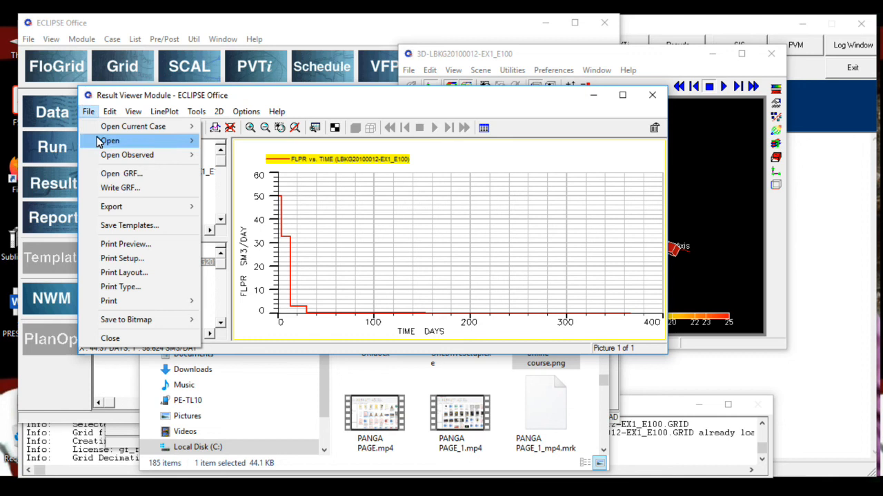
mouse_move(102, 130)
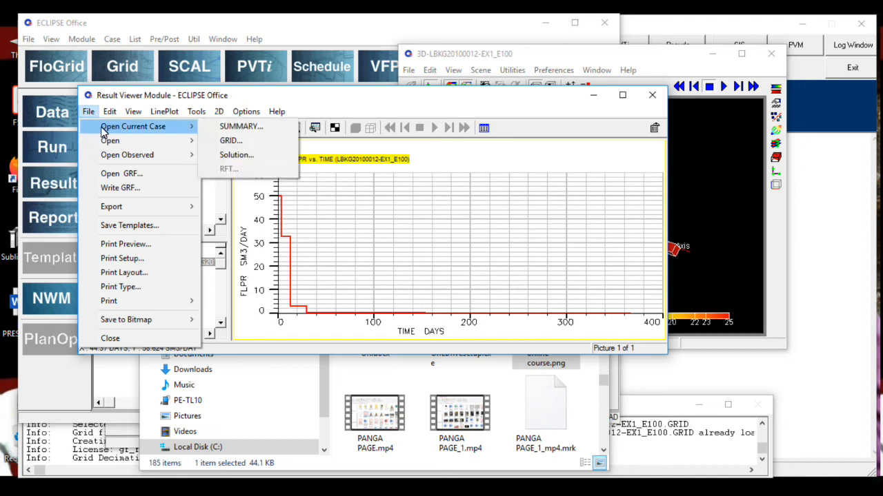
left_click(217, 131)
left_click_drag(310, 197, 269, 122)
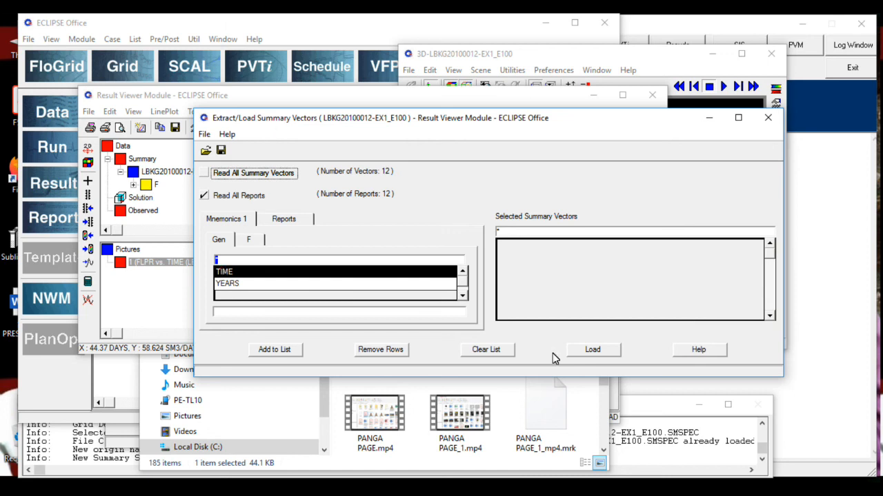
left_click(593, 349)
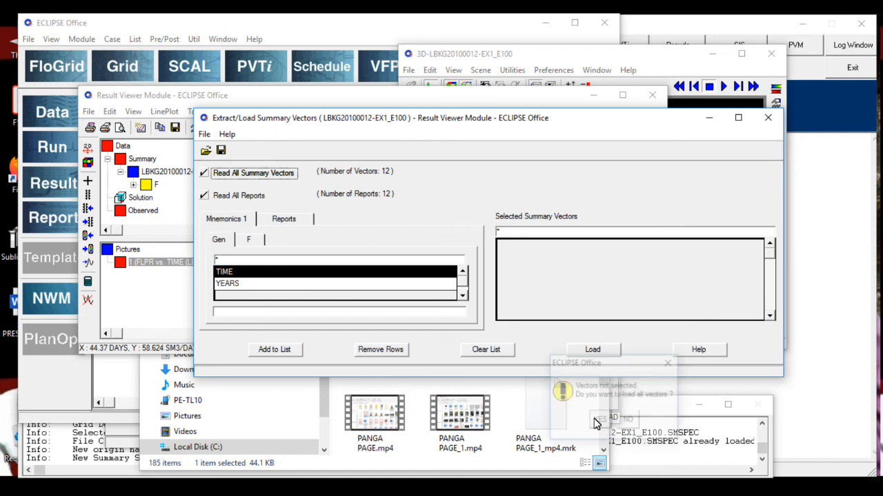
left_click(599, 419)
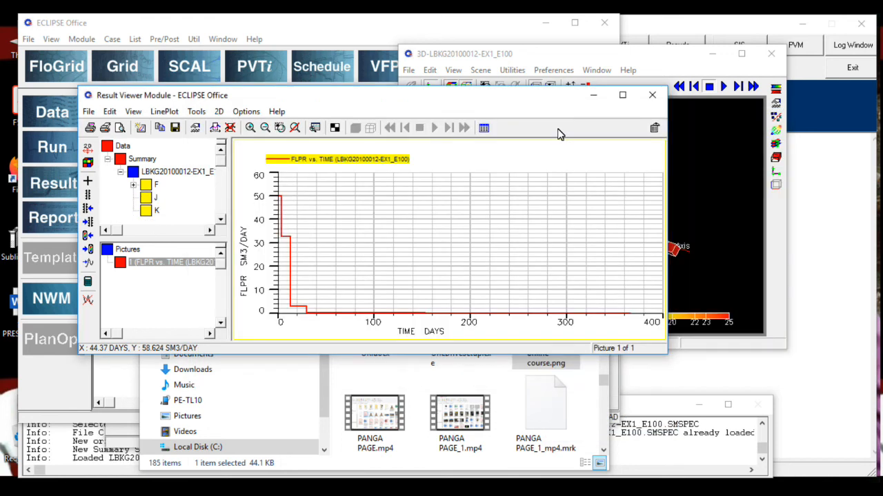
Plot the field vectors FLPT, FOPR and FOPT against time as separate line plots
left_click(133, 185)
scroll(147, 200, "down", 1)
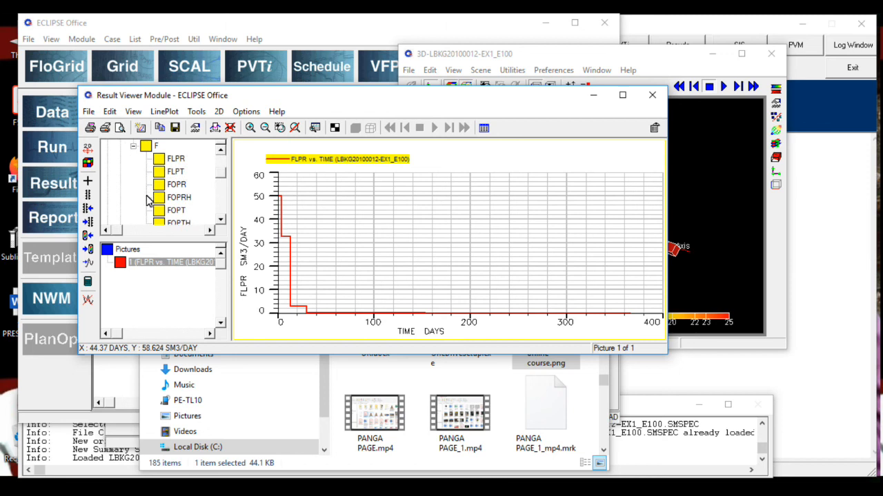
double_click(159, 174)
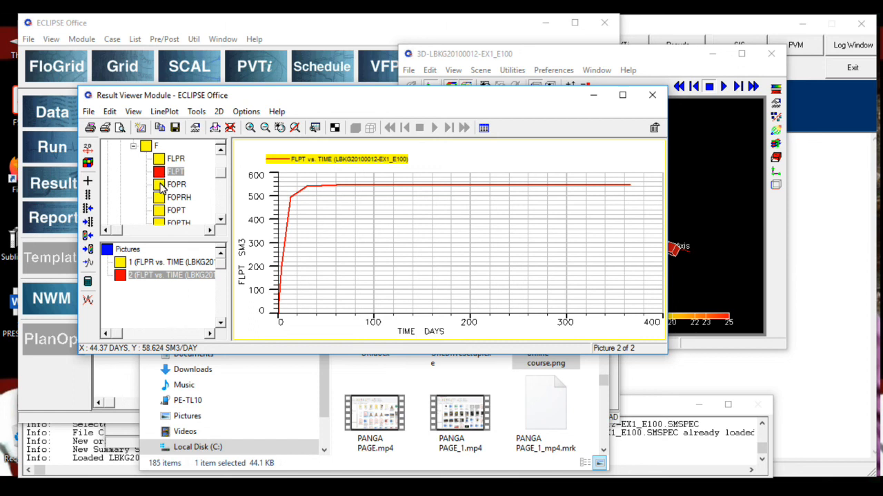
double_click(160, 186)
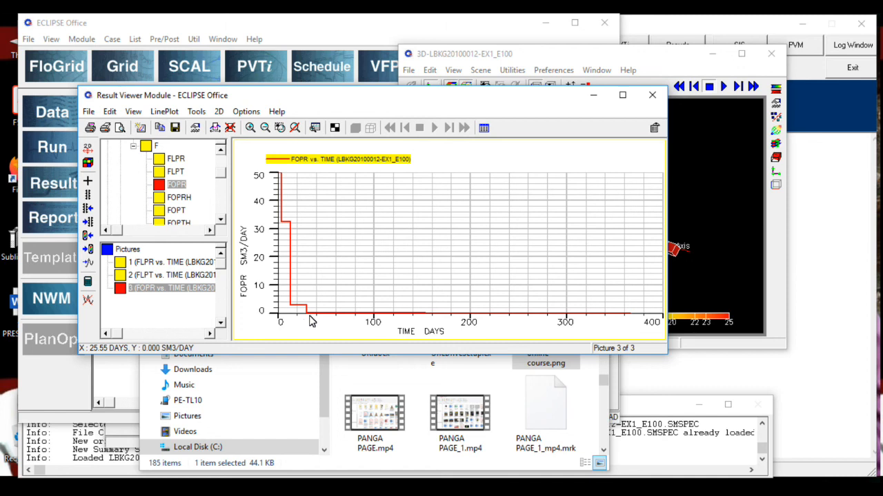
left_click(164, 211)
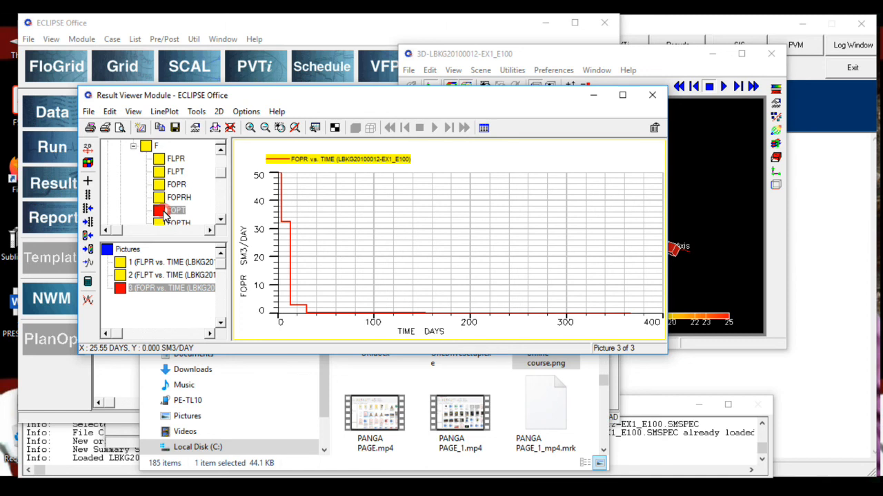
left_click_drag(164, 214, 276, 274)
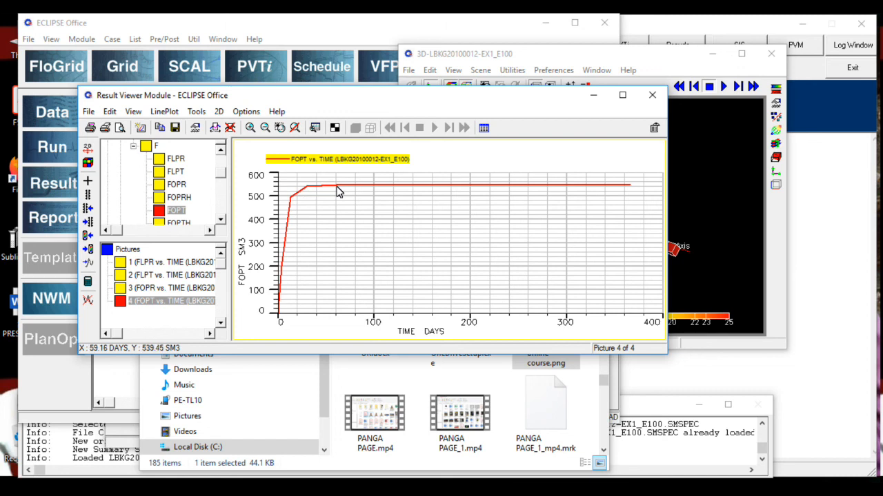
Plot the field pressure vector FPR against time
left_click(220, 220)
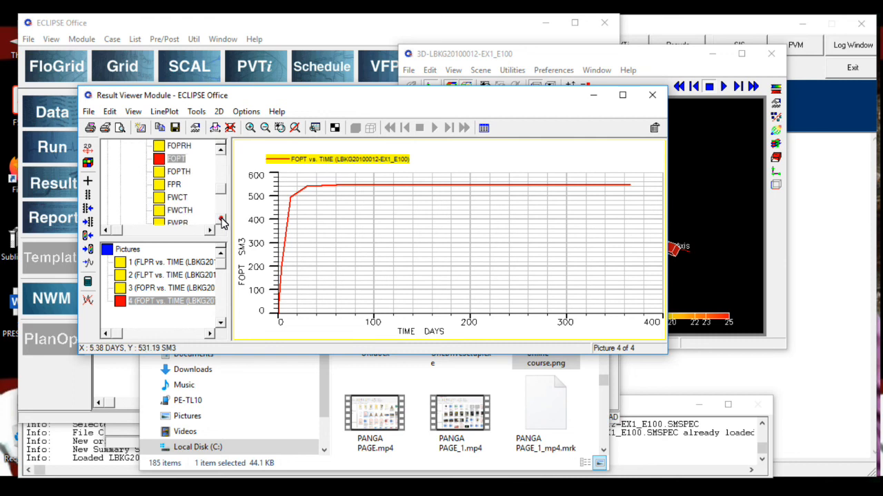
left_click(221, 219)
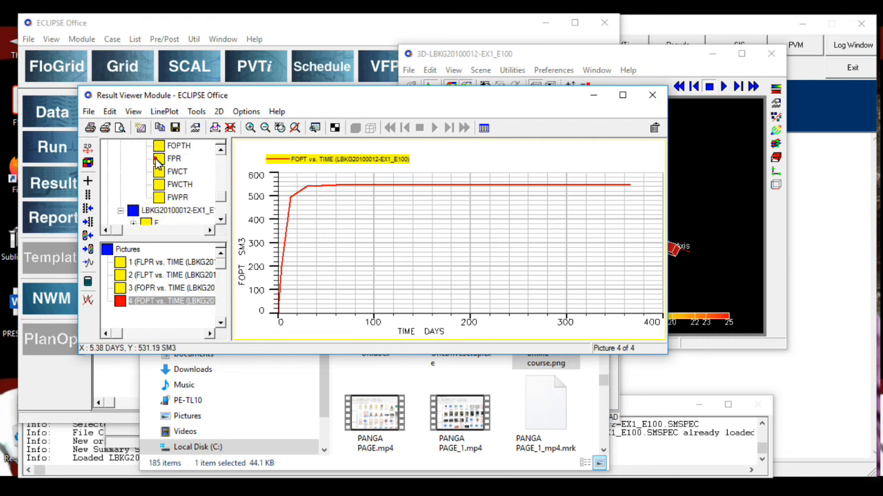
left_click(157, 161)
left_click_drag(158, 160, 275, 233)
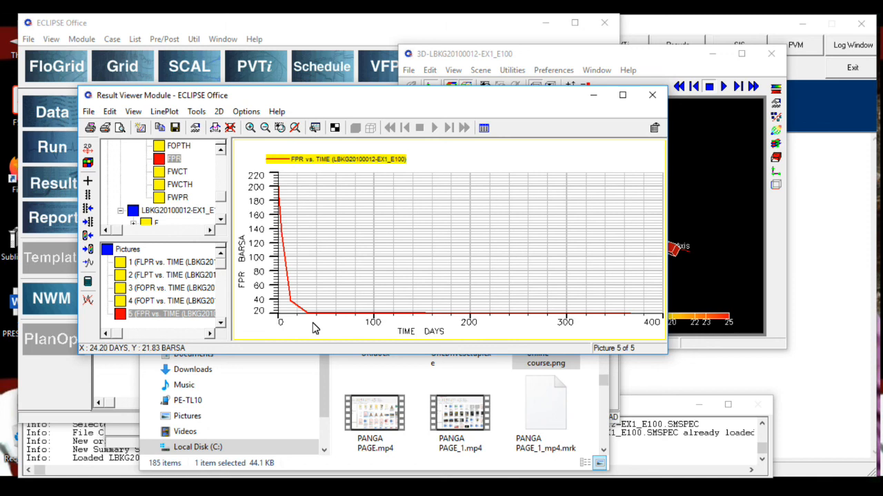
right_click(880, 14)
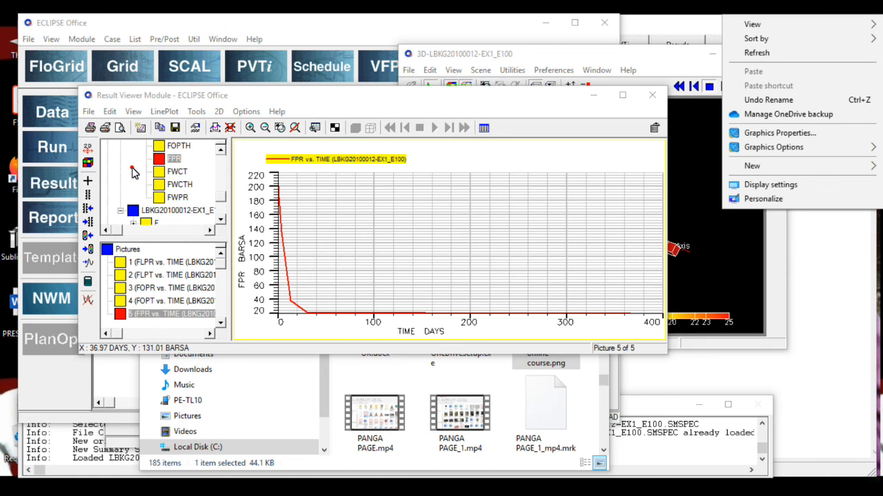
left_click(133, 172)
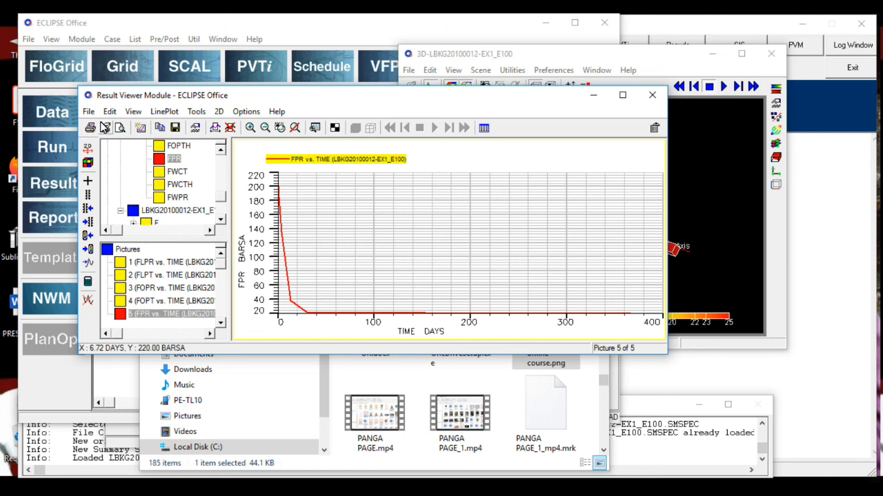
Examine the report numbers and solution names available in the current case's Solution data, and close the dialog without loading
left_click(134, 113)
left_click(95, 113)
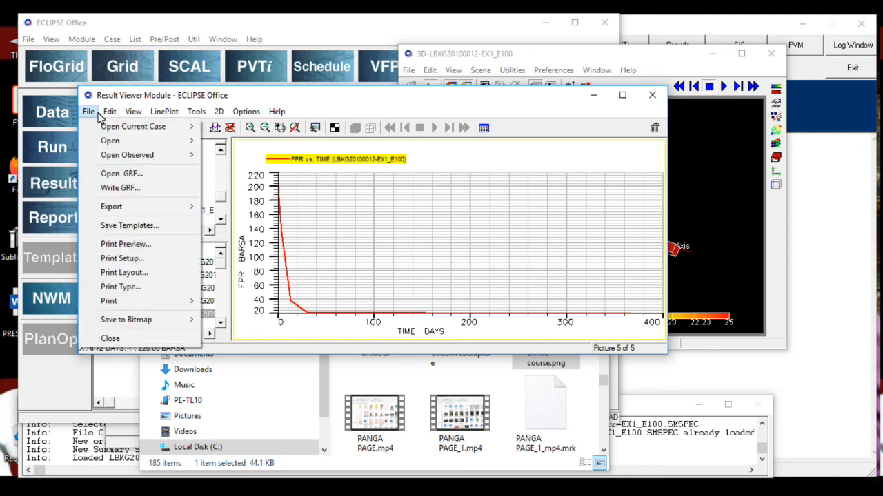
mouse_move(118, 131)
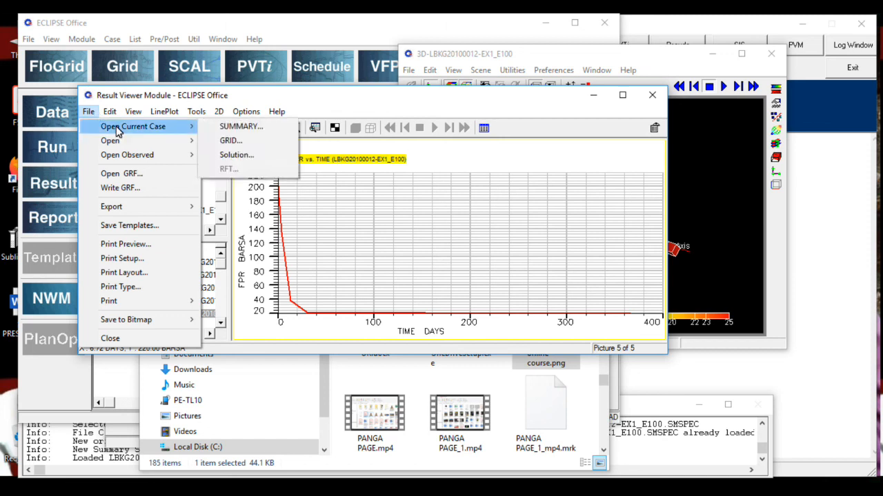
left_click(236, 156)
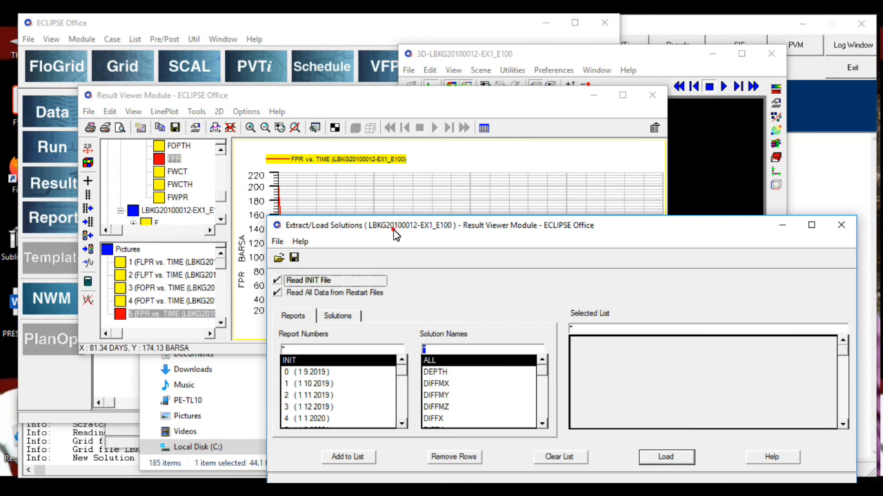
left_click_drag(393, 234, 367, 229)
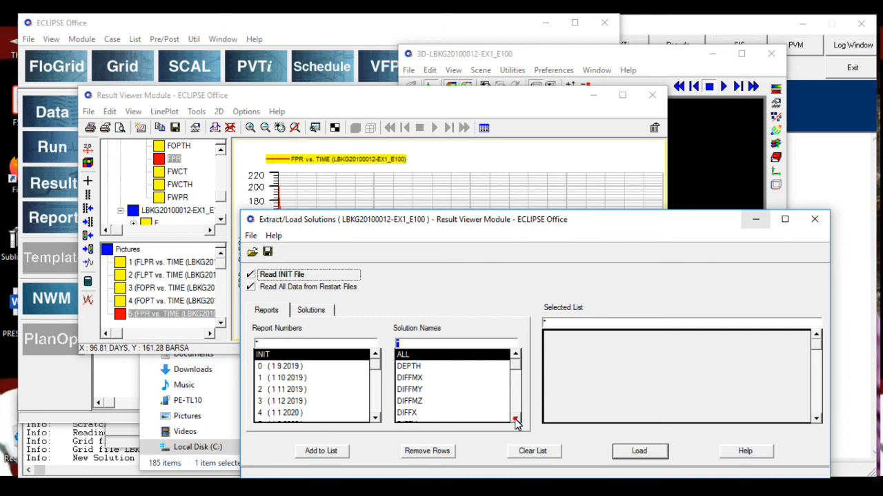
left_click(516, 419)
left_click(516, 419)
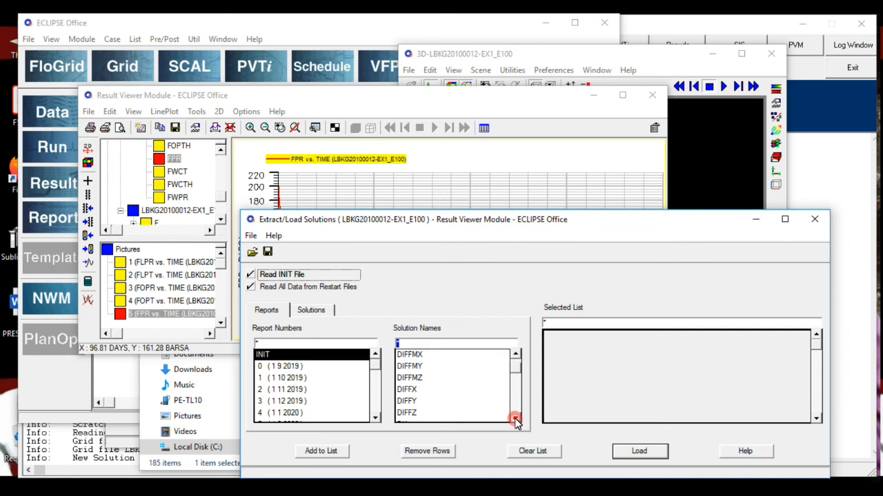
left_click(516, 419)
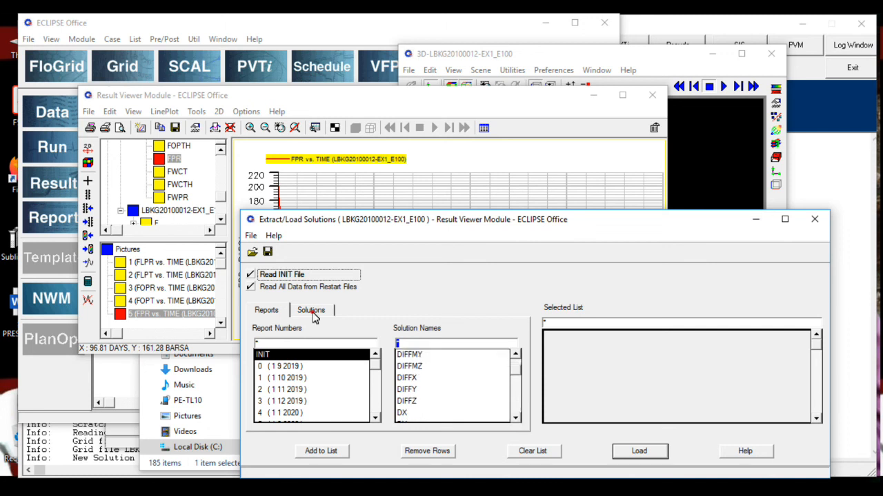
left_click(313, 312)
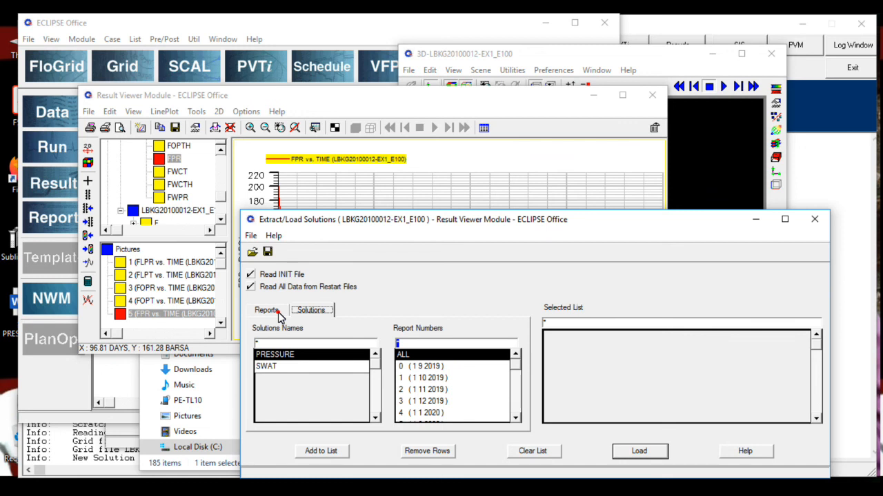
left_click(279, 313)
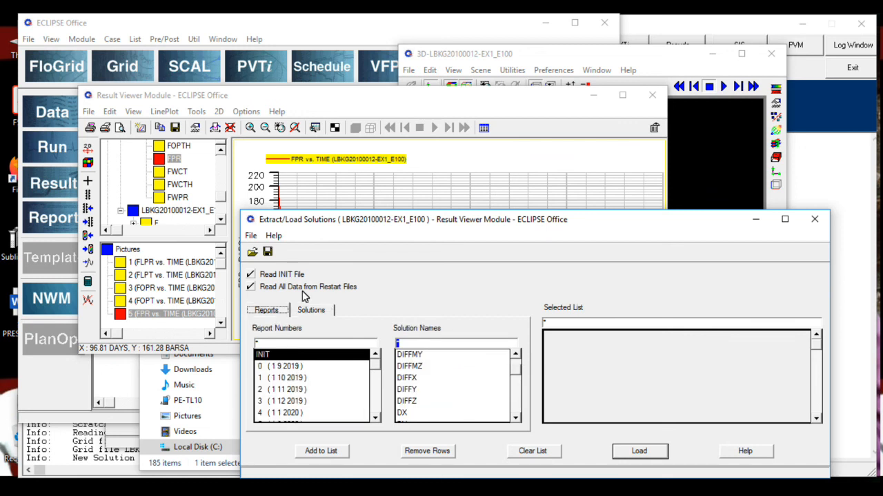
left_click(814, 220)
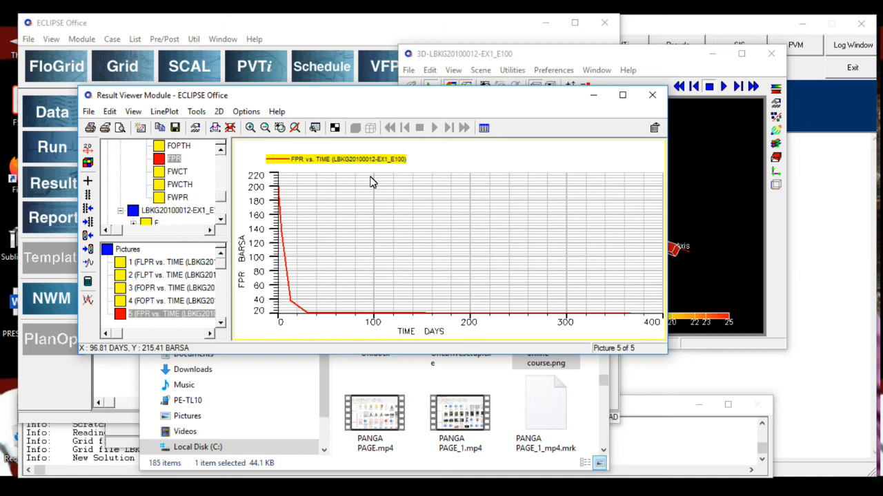
left_click(164, 112)
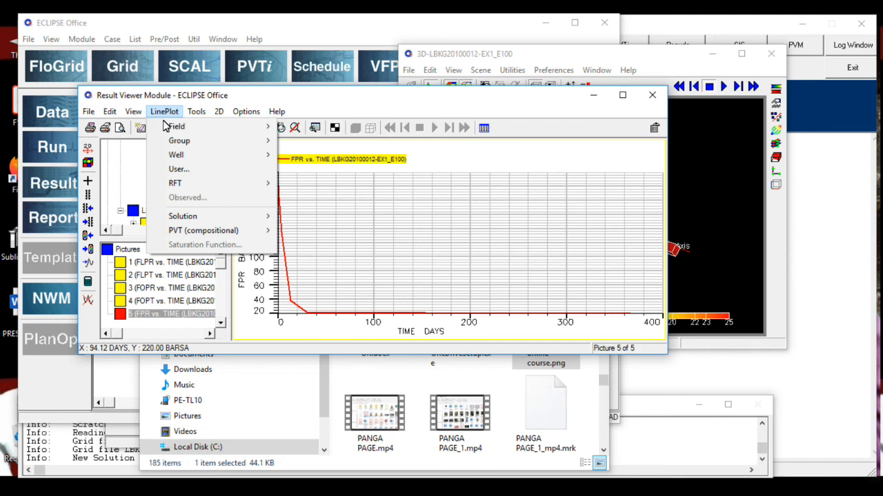
mouse_move(172, 126)
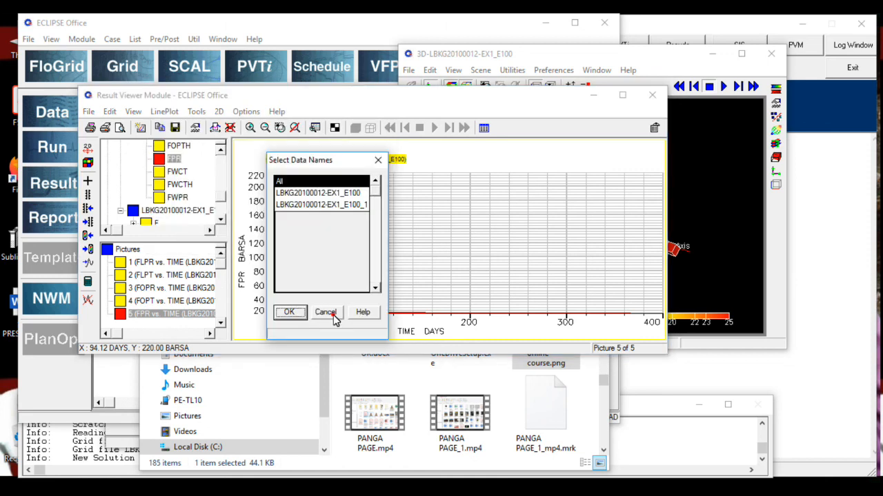
left_click(332, 314)
left_click(110, 111)
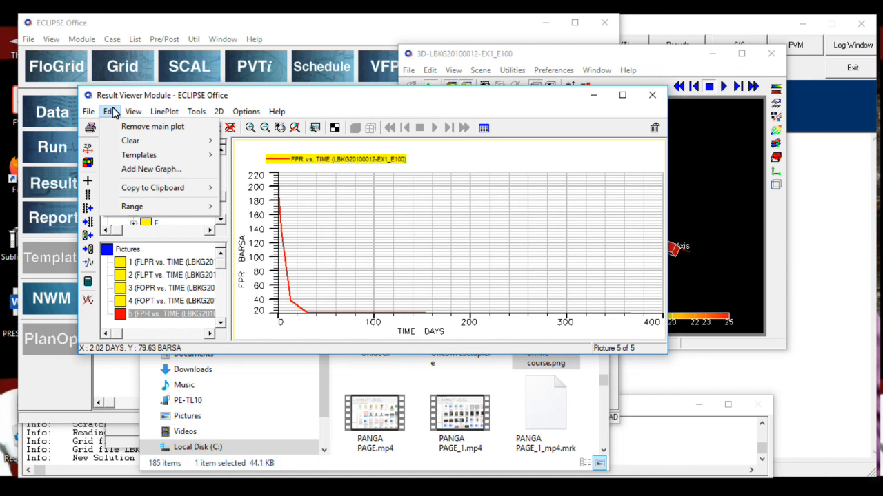
mouse_move(95, 113)
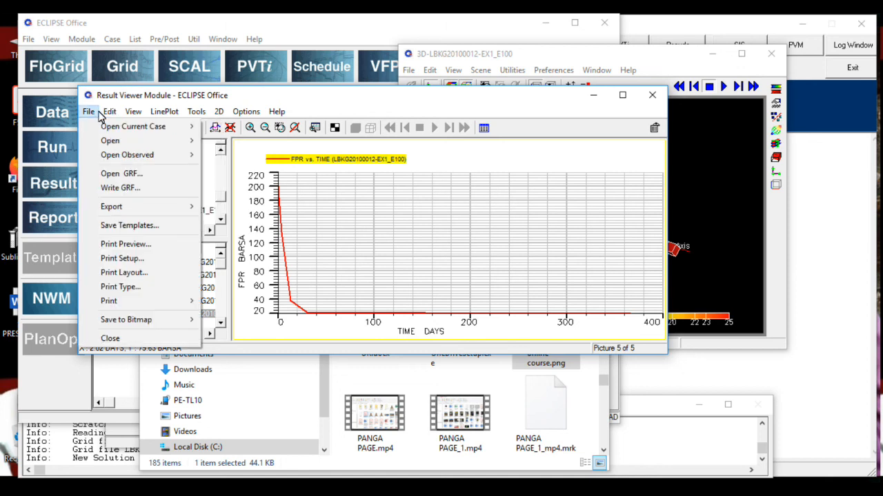
mouse_move(133, 112)
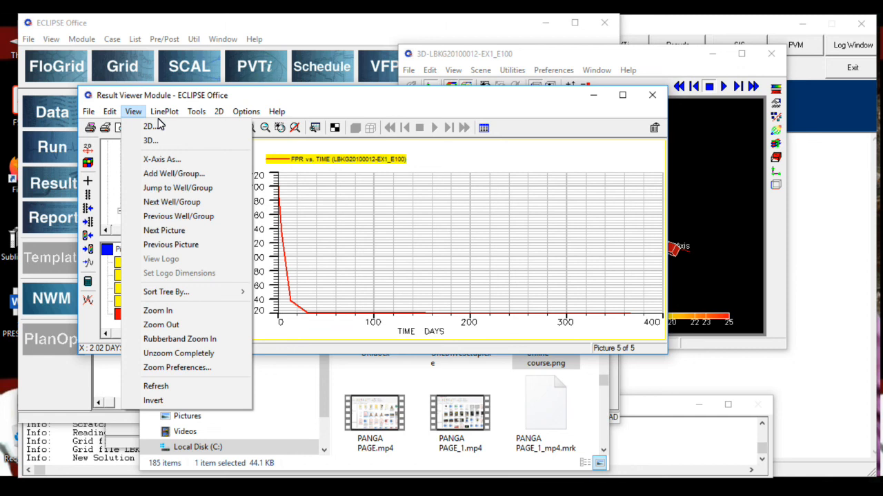
left_click(727, 349)
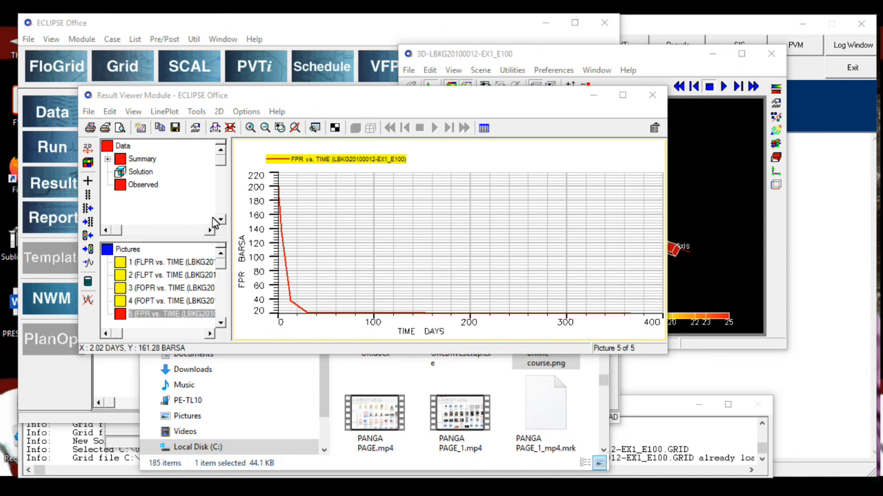
Look at the Report Generator module and close it to return to the ECLIPSE Office main window
left_click(165, 112)
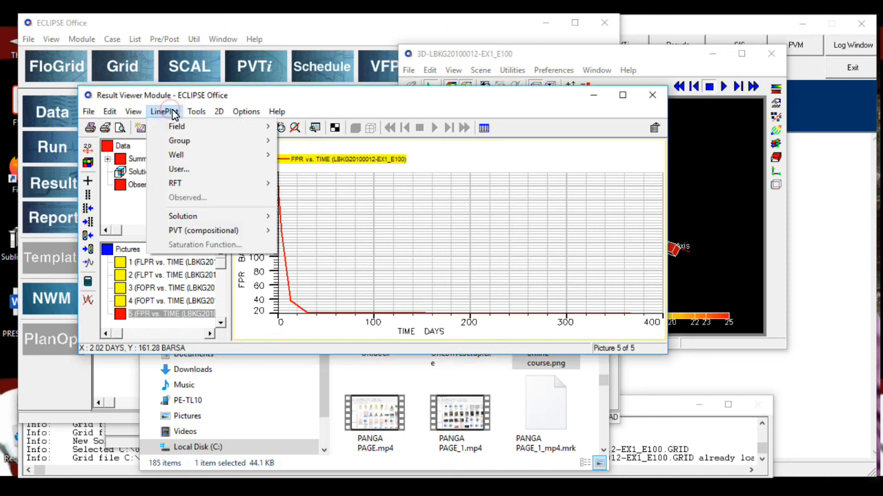
mouse_move(207, 115)
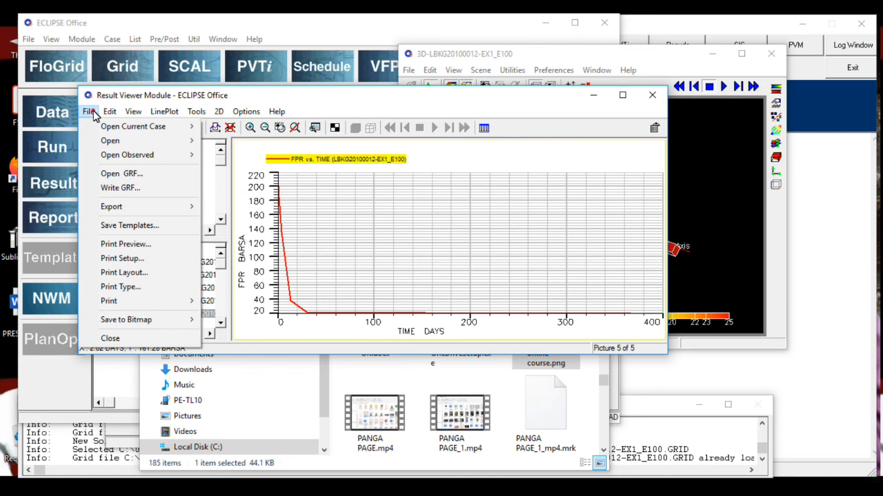
left_click(94, 115)
left_click(92, 113)
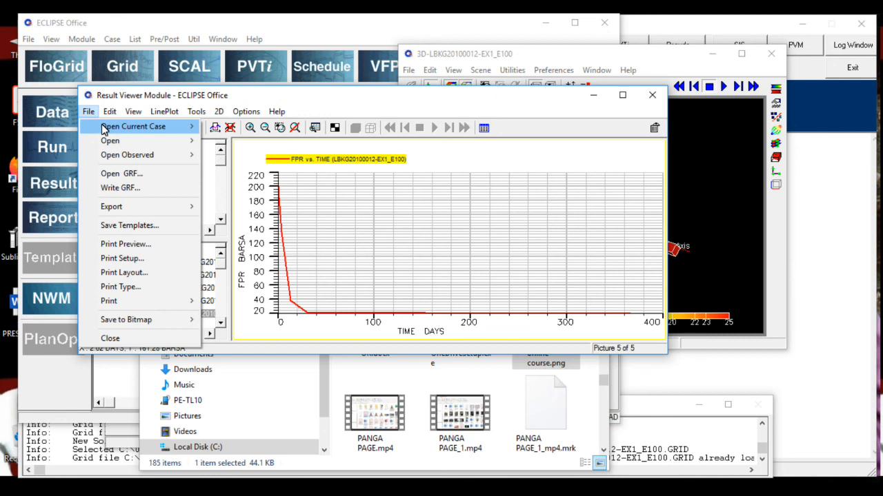
mouse_move(116, 161)
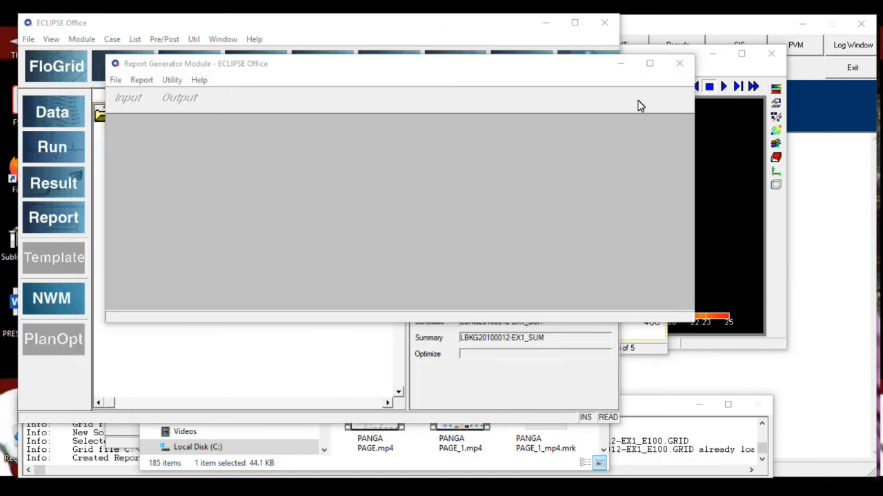
left_click(679, 64)
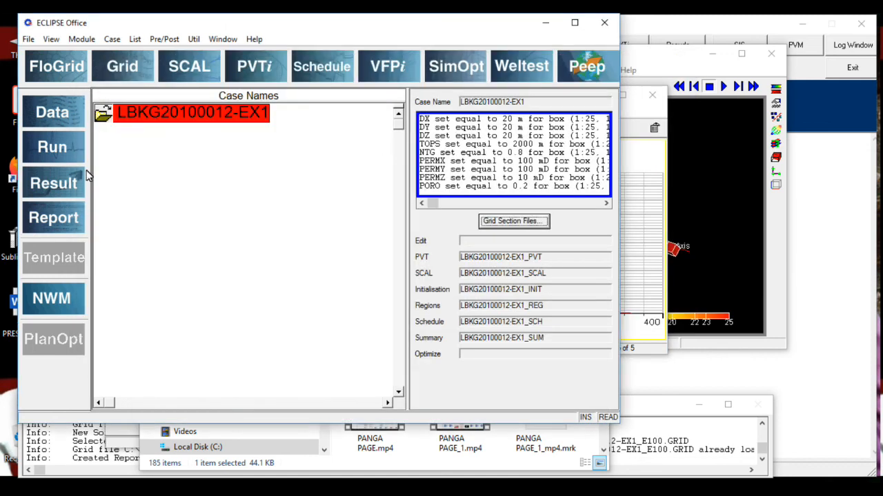
Open the Report Generator module and load all summary vectors of the current case
left_click(52, 217)
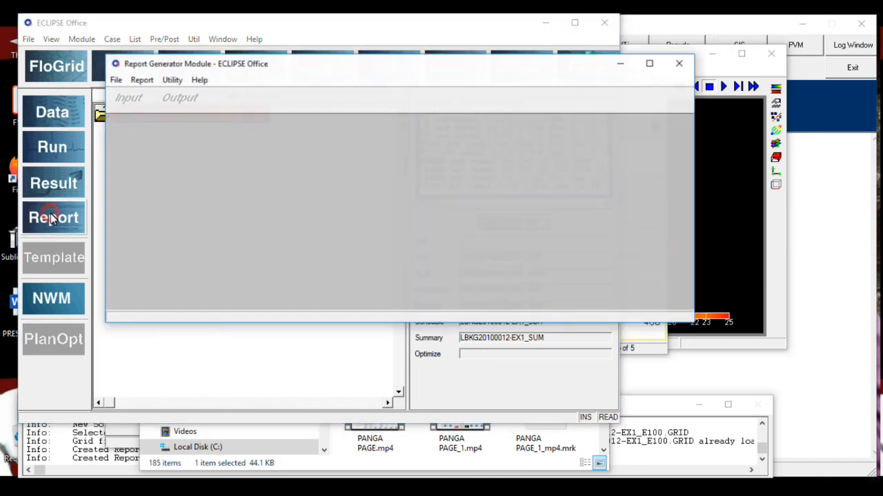
left_click(117, 80)
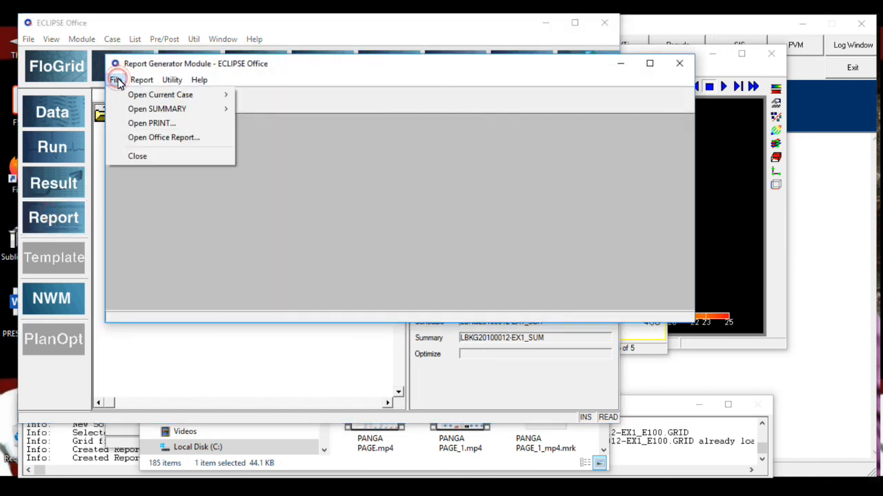
mouse_move(131, 97)
left_click(265, 96)
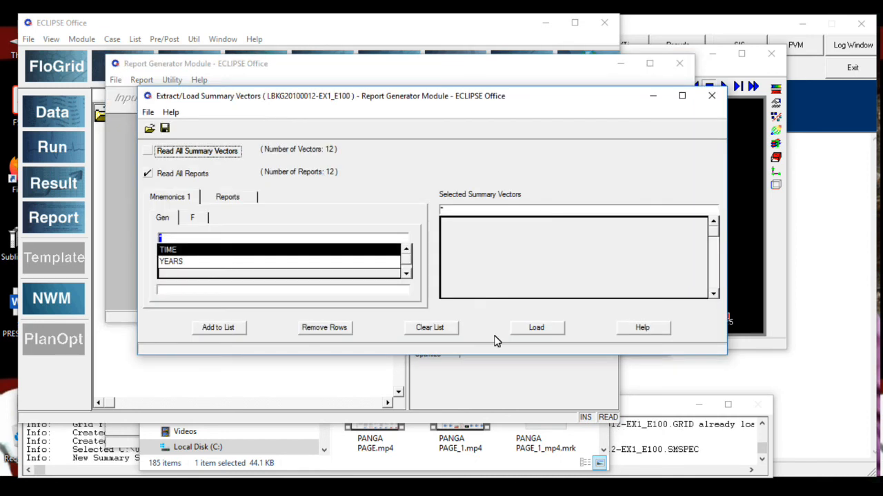
left_click(536, 333)
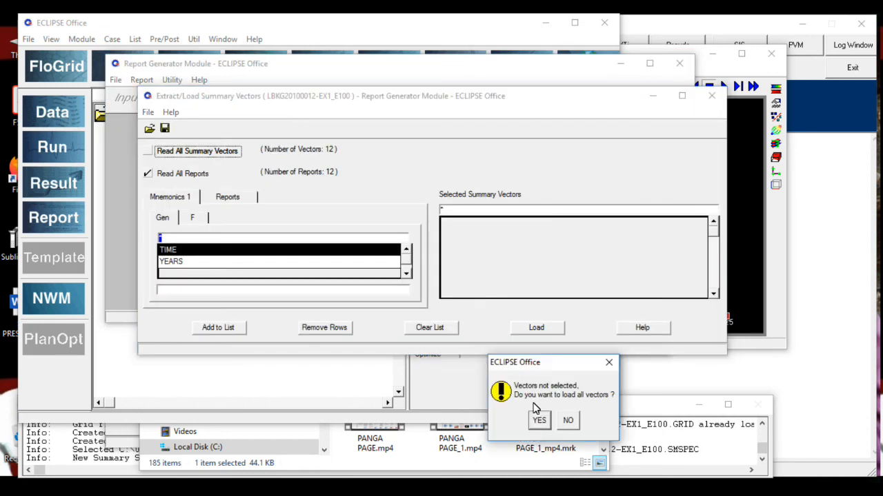
left_click(538, 420)
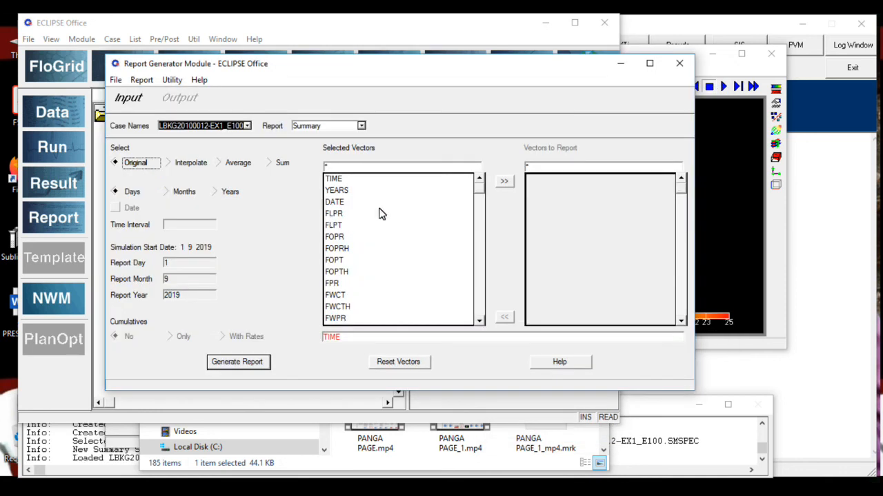
Generate a summary report of the DATE, FOPT, FPR and FWCT vectors with original values in days, and display its output
left_click(335, 203)
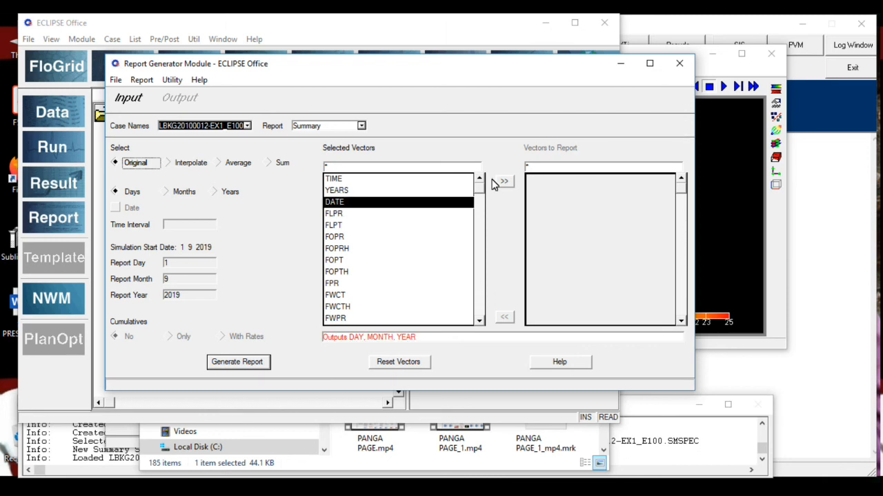
left_click(504, 183)
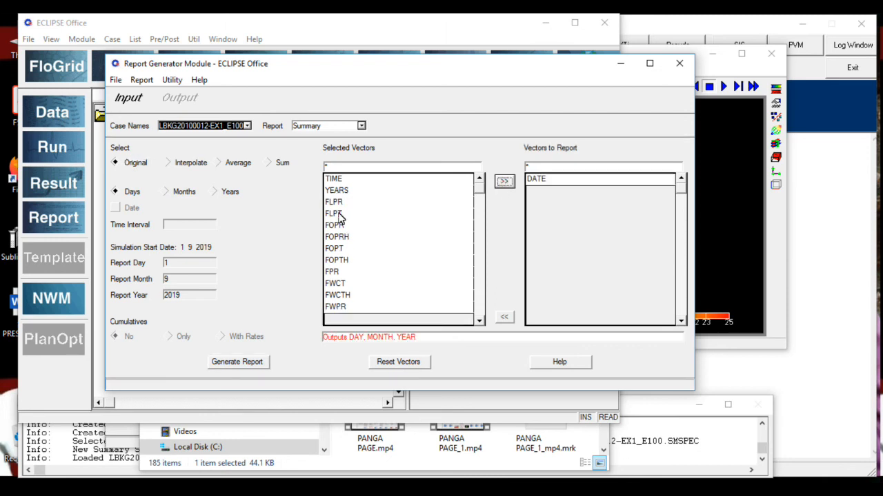
left_click(335, 250)
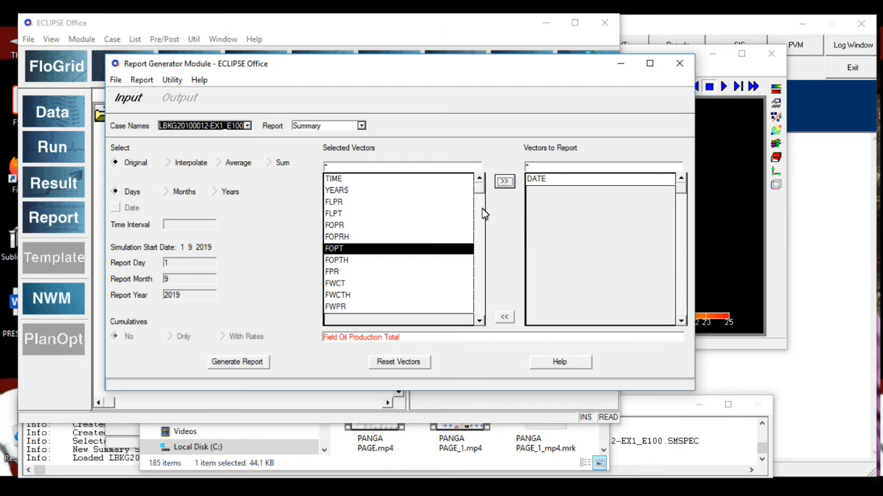
left_click(504, 181)
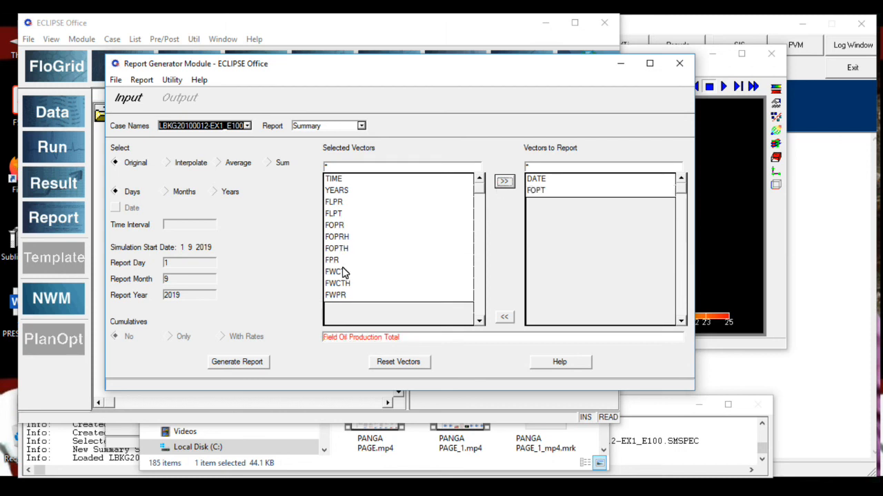
left_click(332, 260)
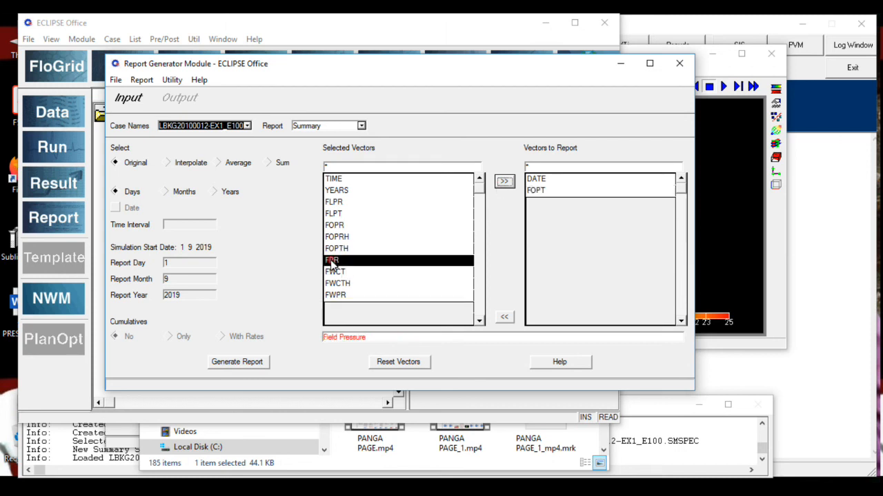
left_click(504, 182)
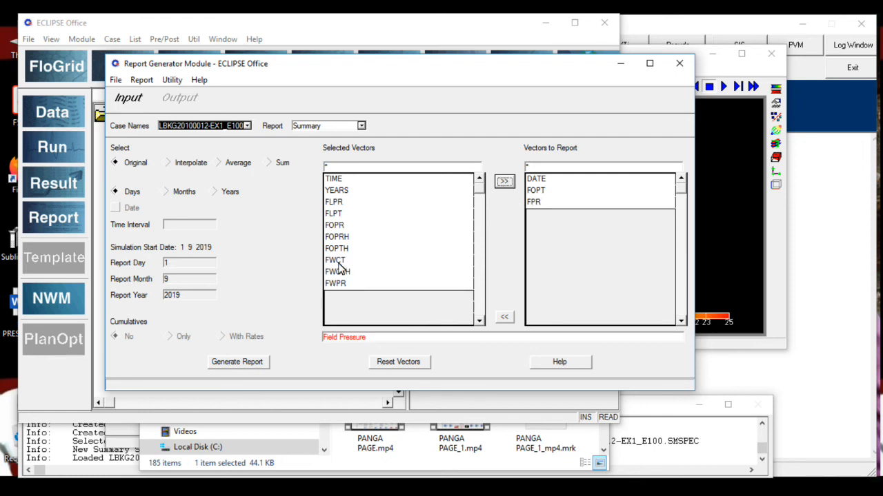
left_click(336, 262)
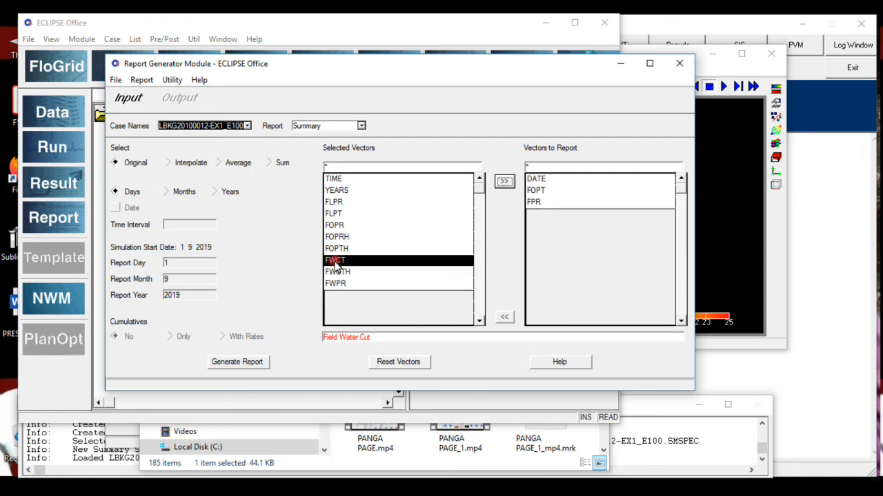
left_click(504, 182)
left_click(255, 364)
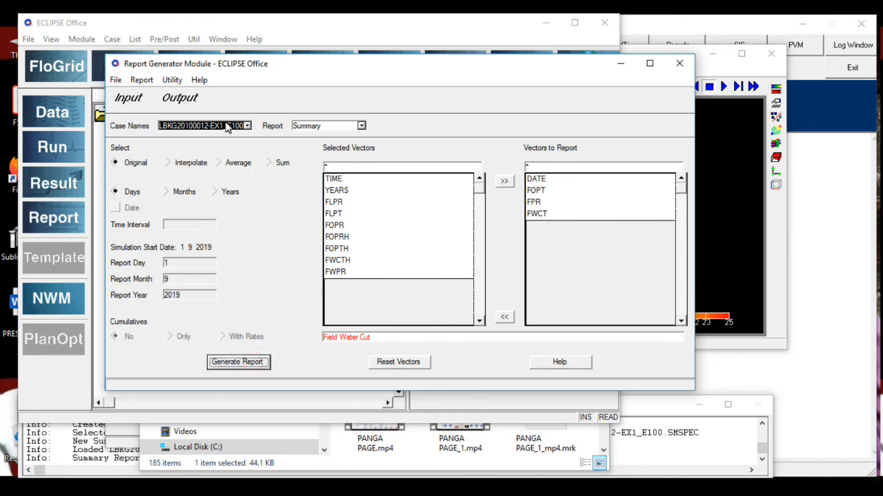
left_click(179, 97)
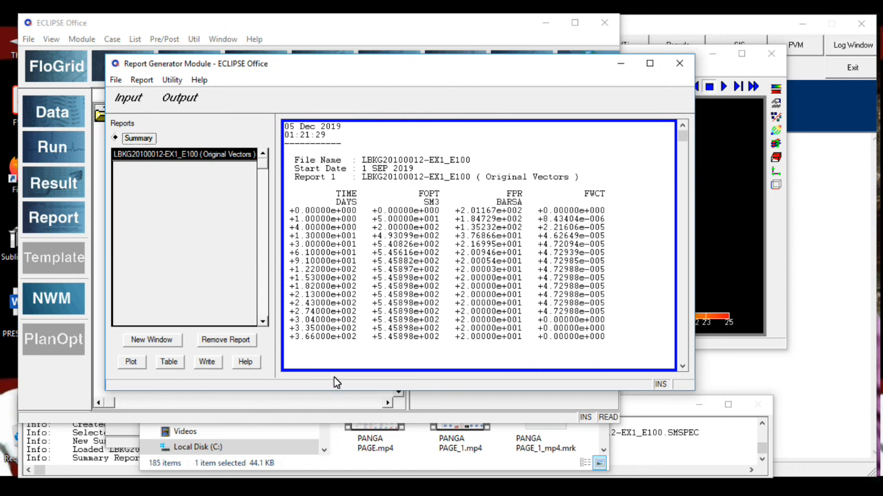
Show the generated report as a table, examine its values enlarged, and return to the report output
left_click(169, 366)
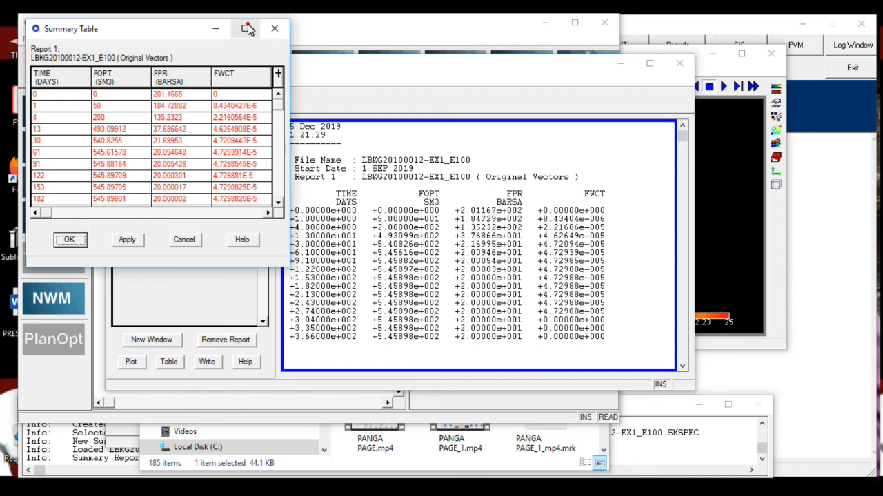
left_click(248, 29)
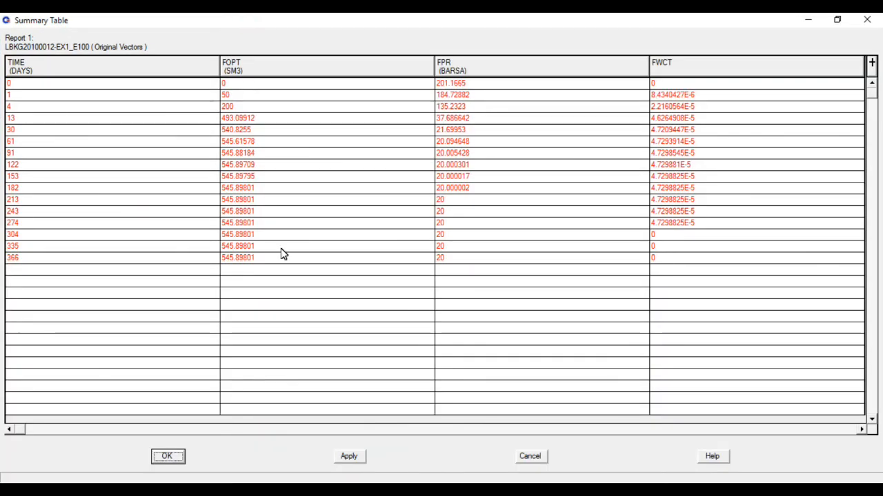
left_click(11, 84)
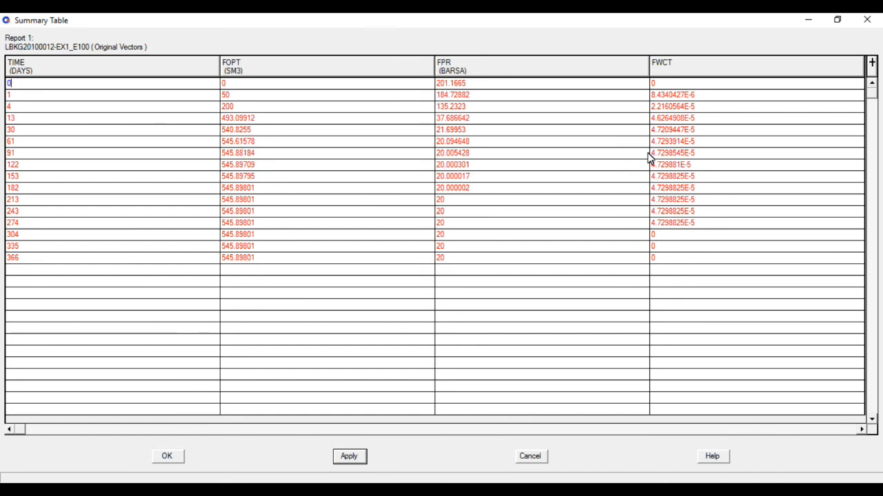
left_click(837, 20)
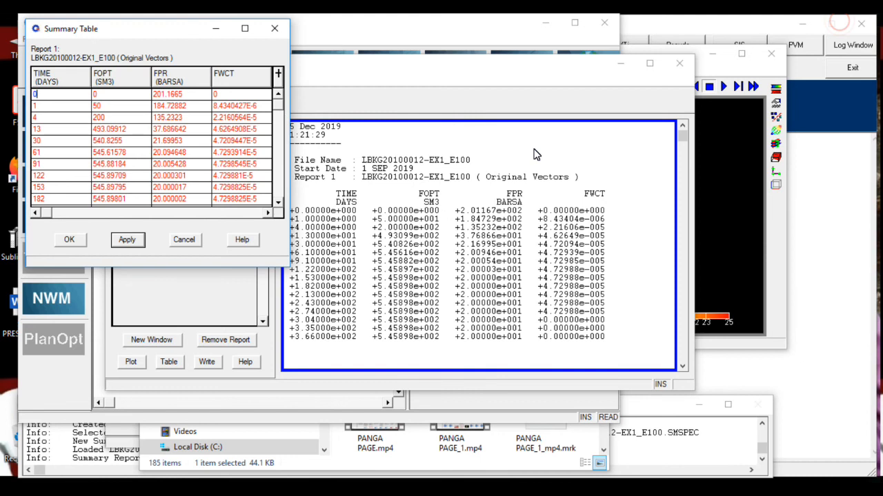
left_click(374, 106)
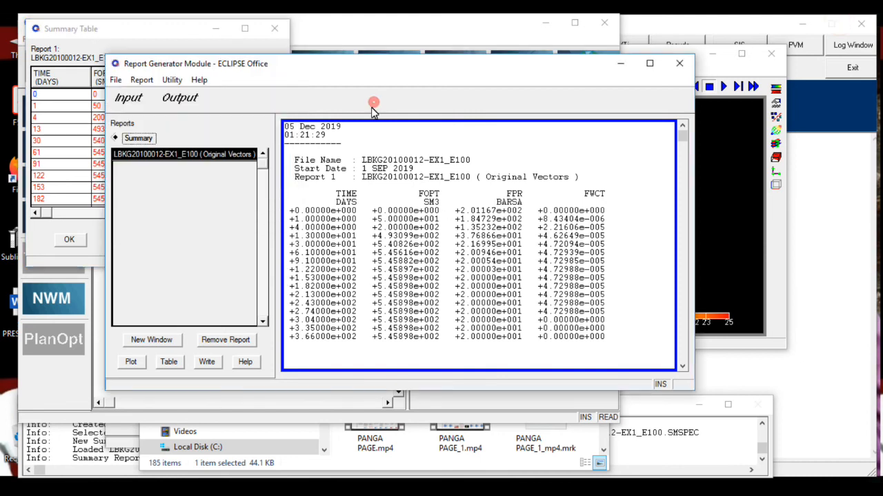
Plot the report's FOPT, FPR and FWCT vectors against time, examine the curves enlarged, and close the plot
left_click(132, 363)
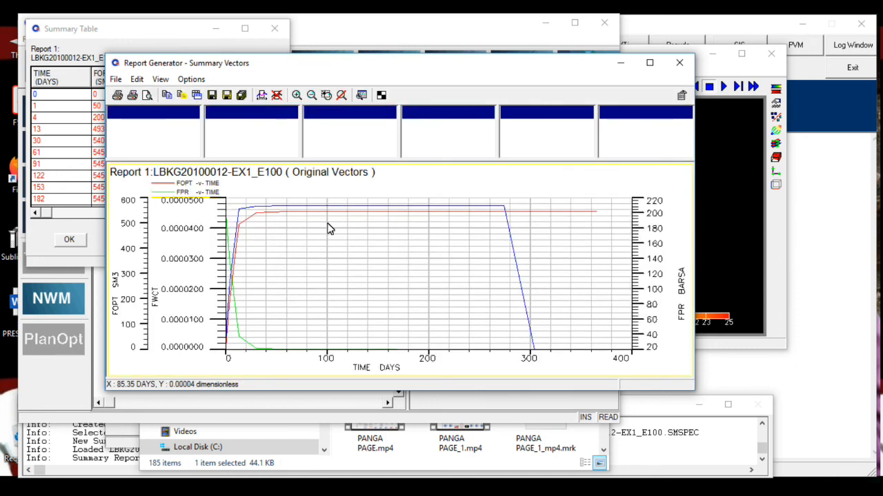
left_click(649, 62)
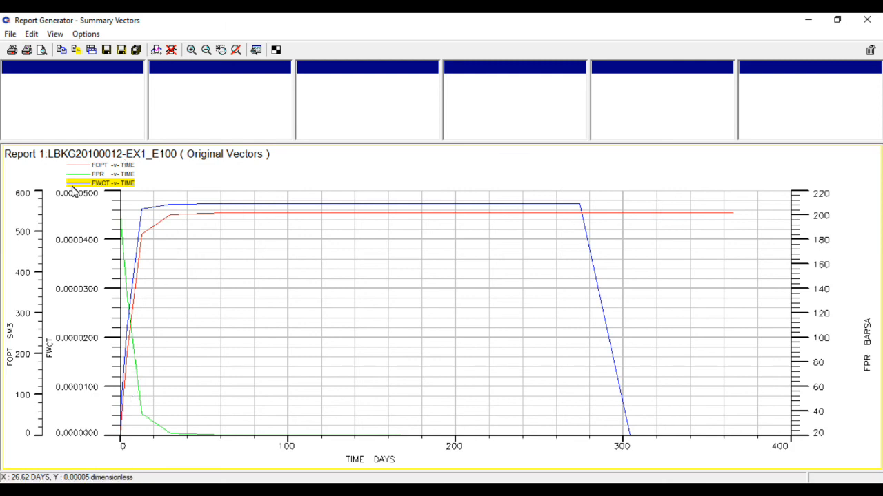
left_click(97, 175)
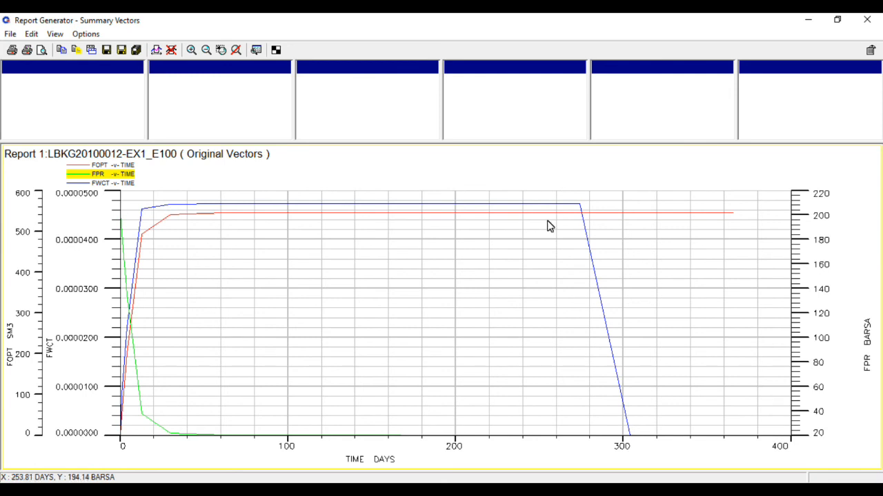
left_click(859, 25)
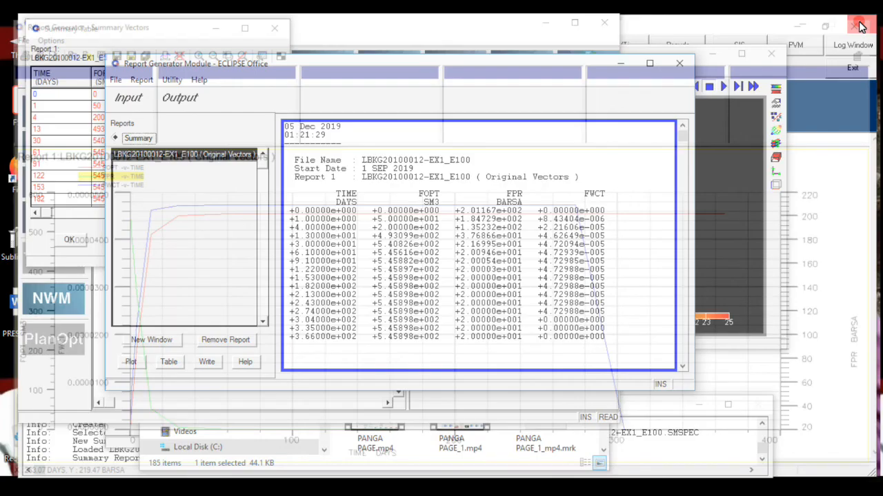